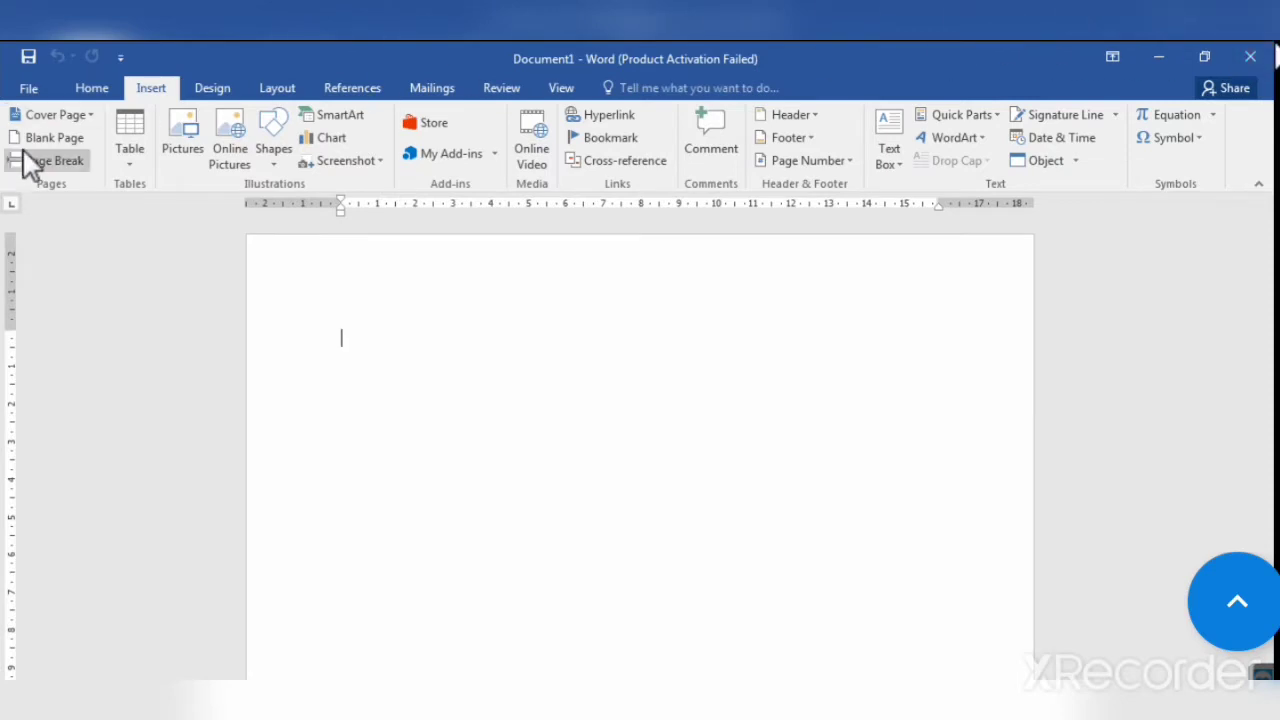
# Insert a table with nine columns and five rows into the blank document.
pyautogui.click(136, 164)
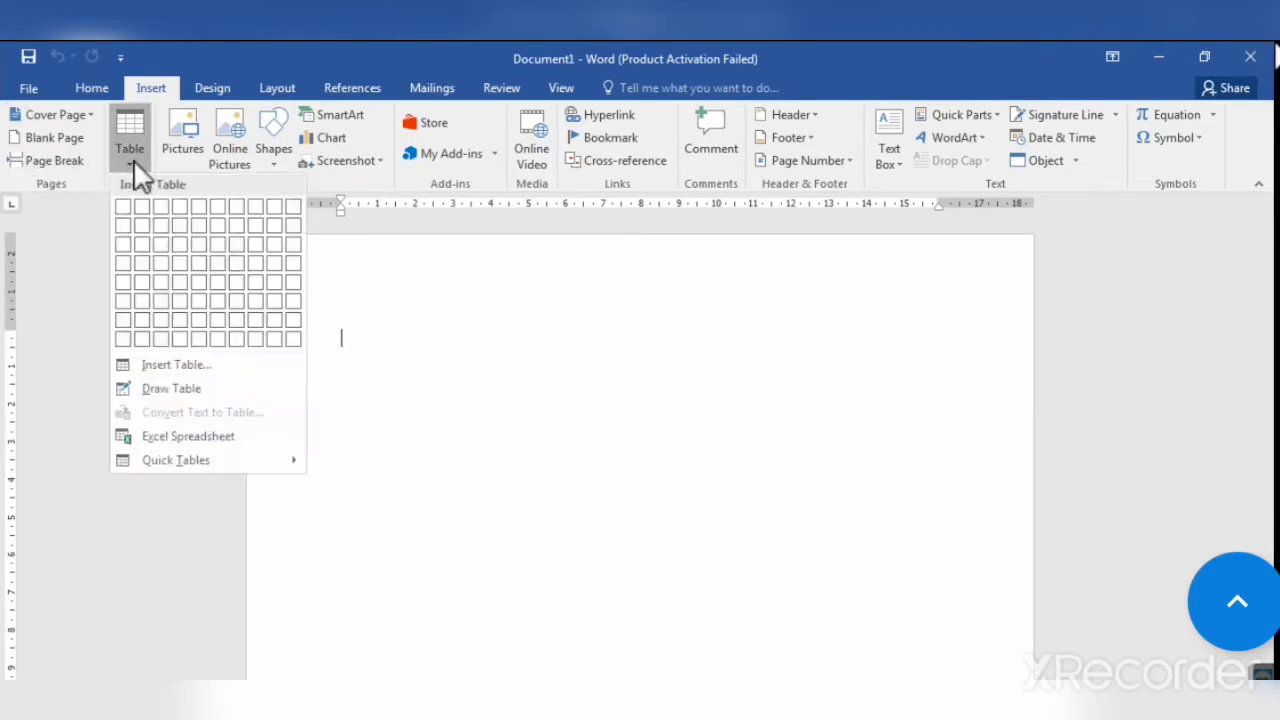
pyautogui.click(136, 164)
pyautogui.click(136, 164)
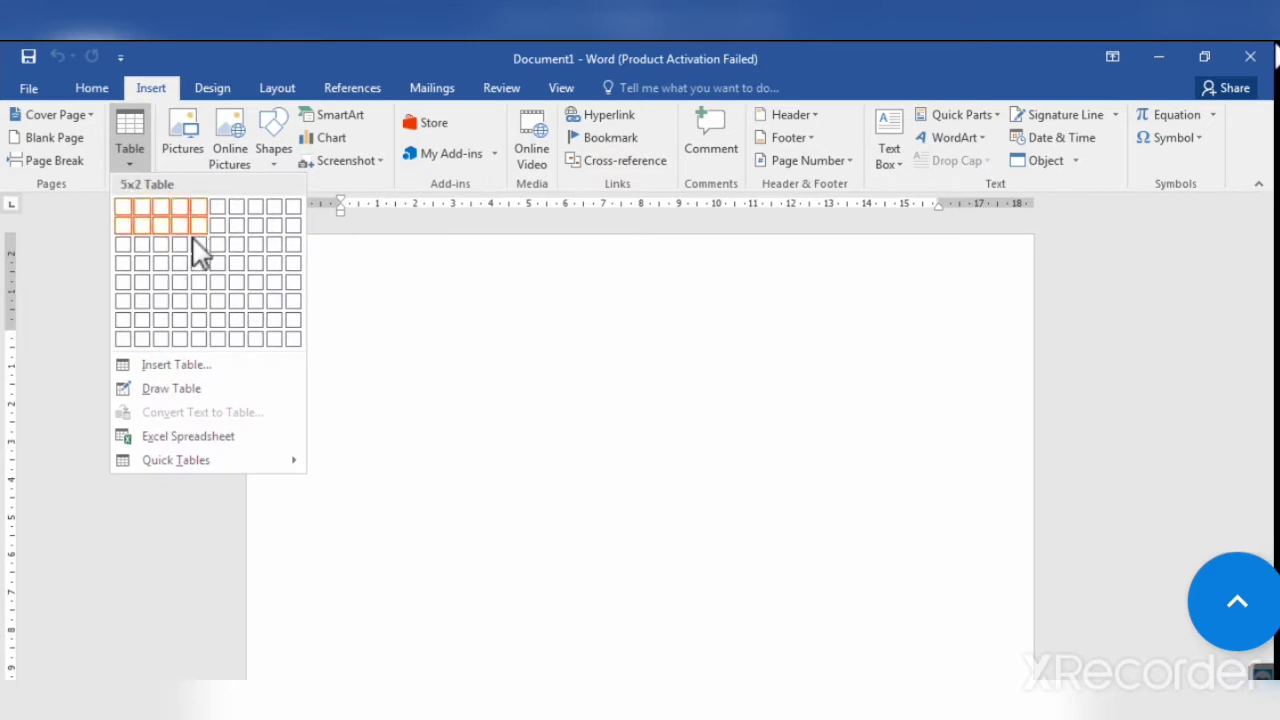
pyautogui.click(193, 437)
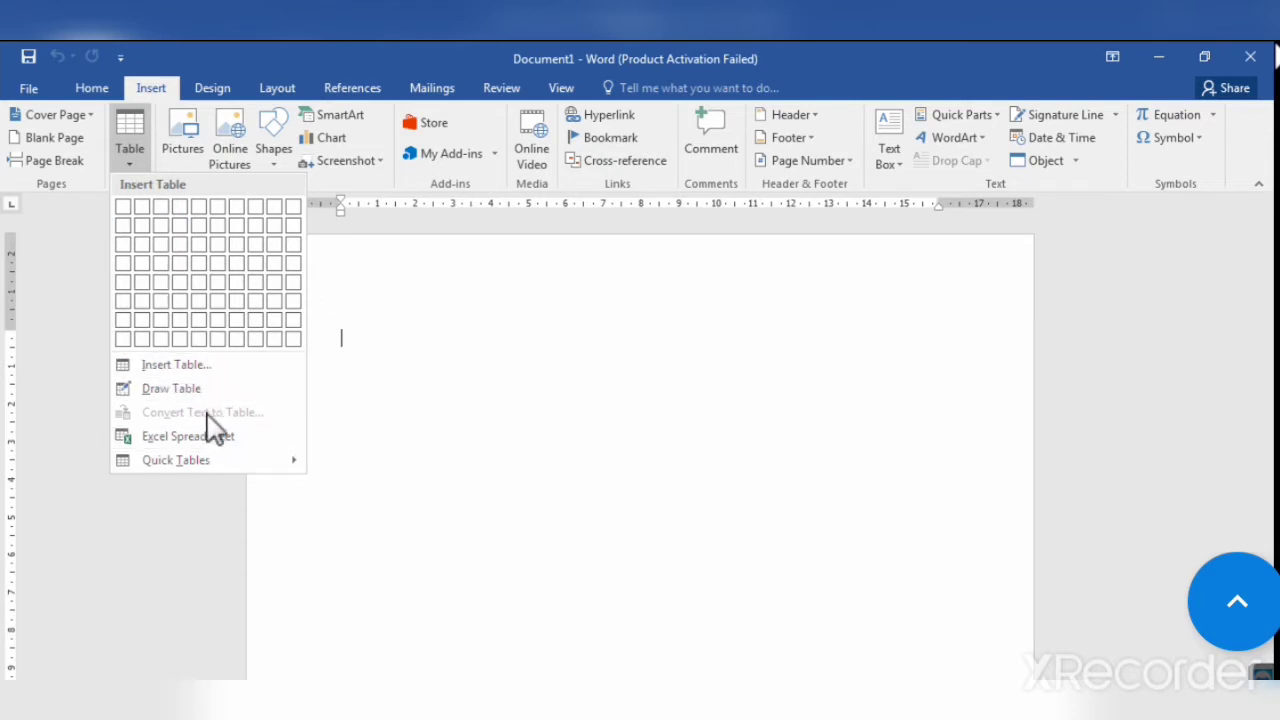
pyautogui.click(185, 458)
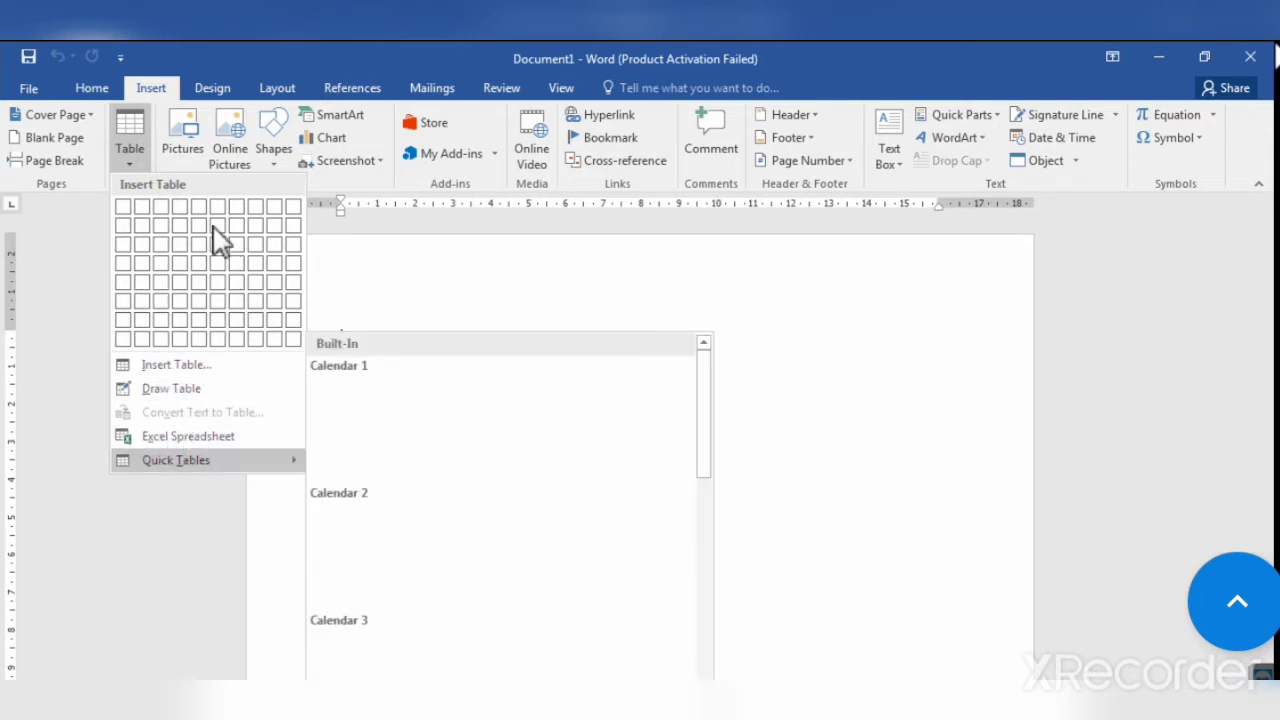
pyautogui.click(270, 286)
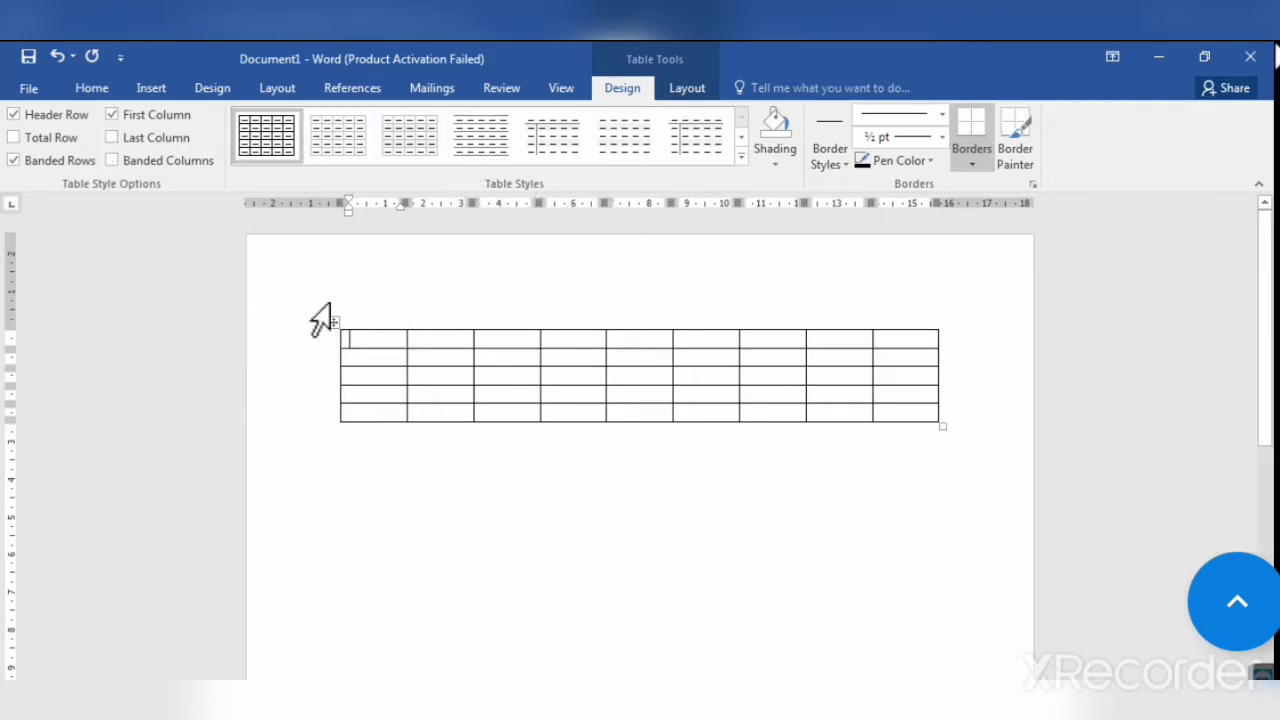
# Try the black dark grid style on the table and replace it with the matching dark blue style.
pyautogui.click(740, 152)
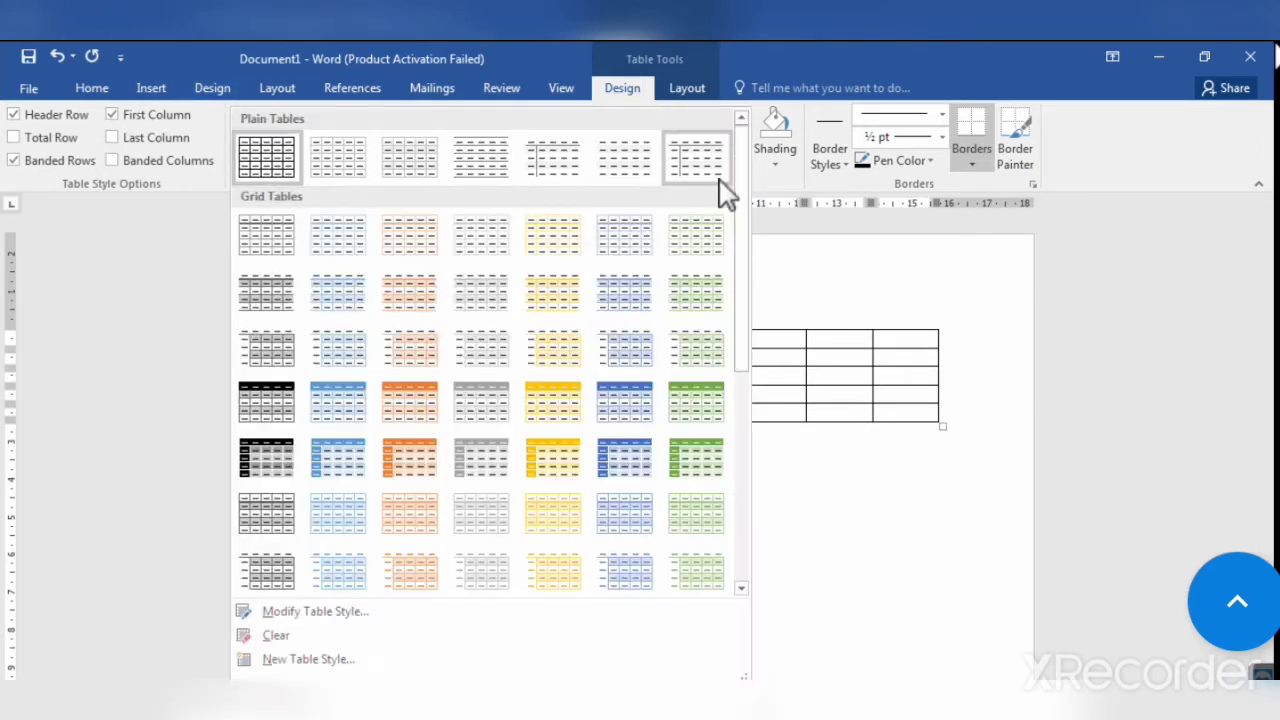
pyautogui.click(281, 474)
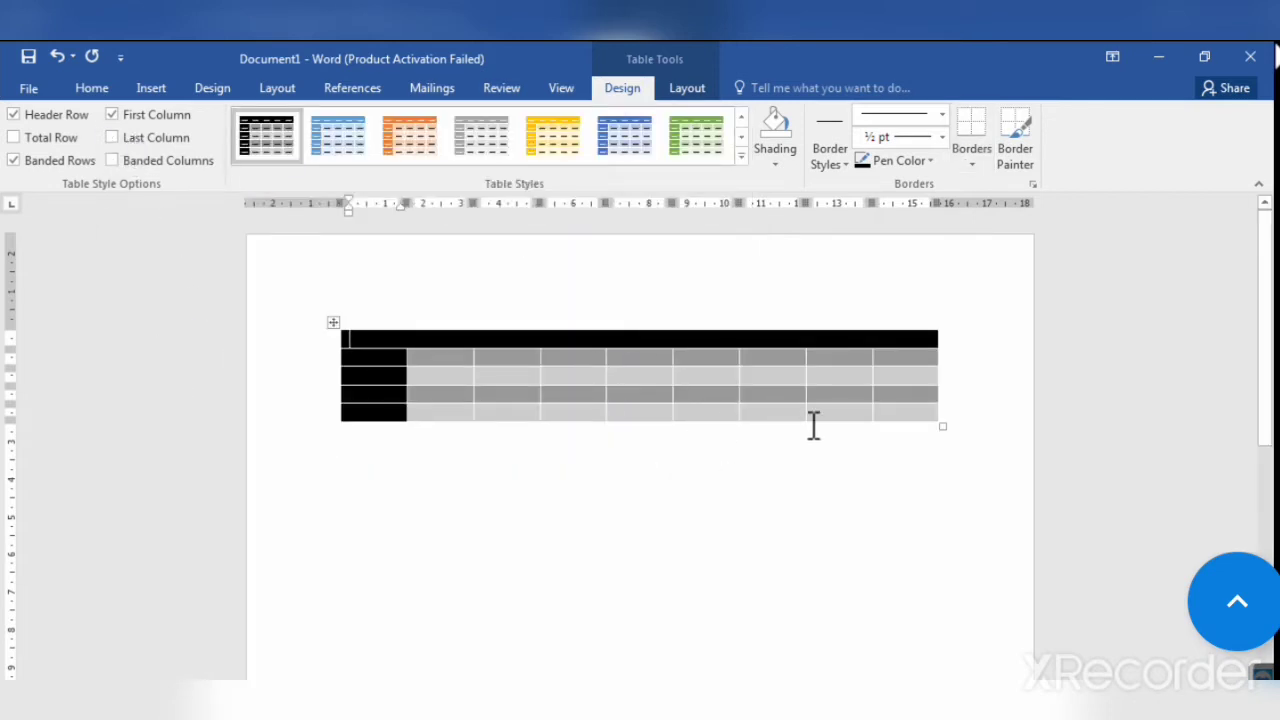
pyautogui.click(622, 138)
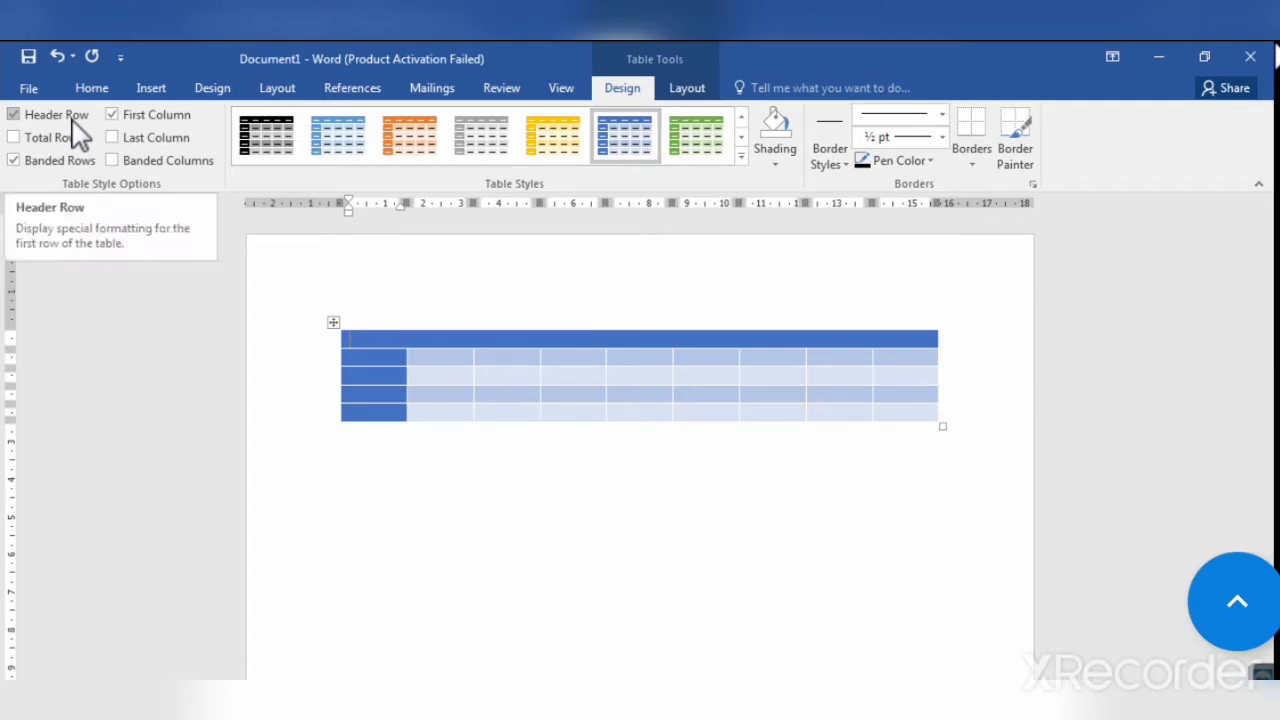
# Switch the table's Header Row and First Column formatting off and back on, one after the other.
pyautogui.click(14, 115)
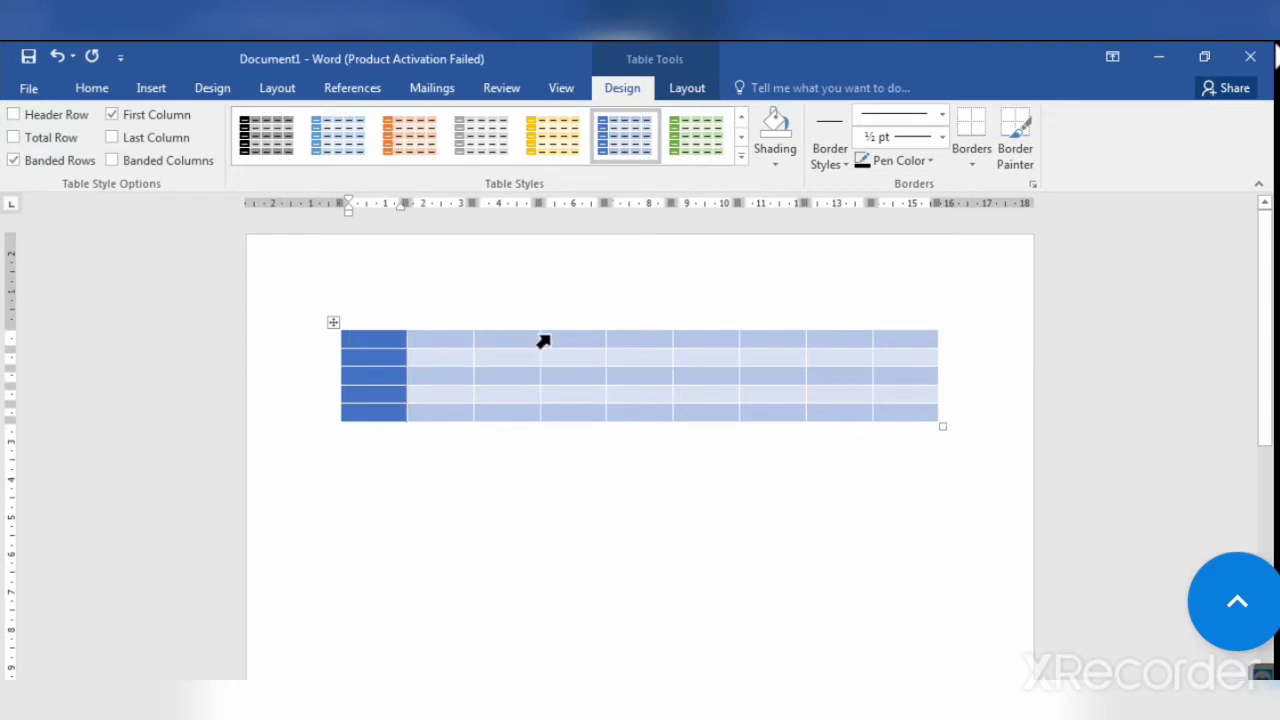
pyautogui.click(15, 115)
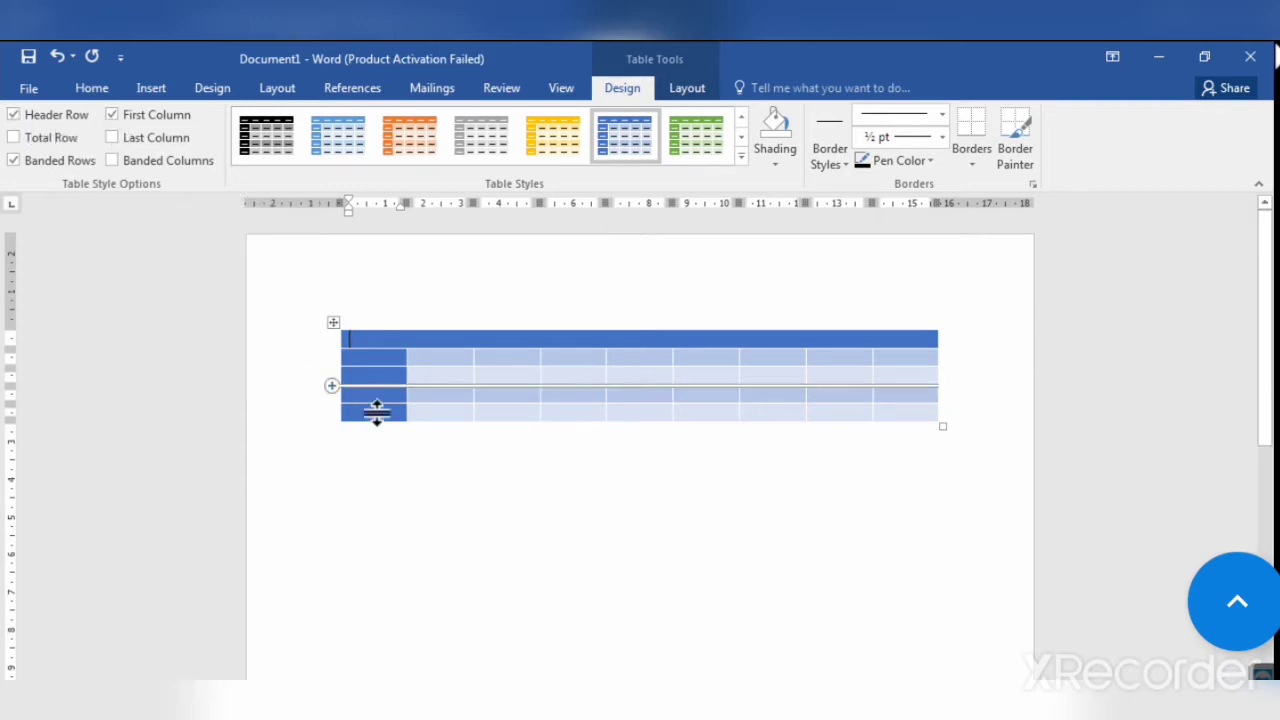
pyautogui.click(118, 124)
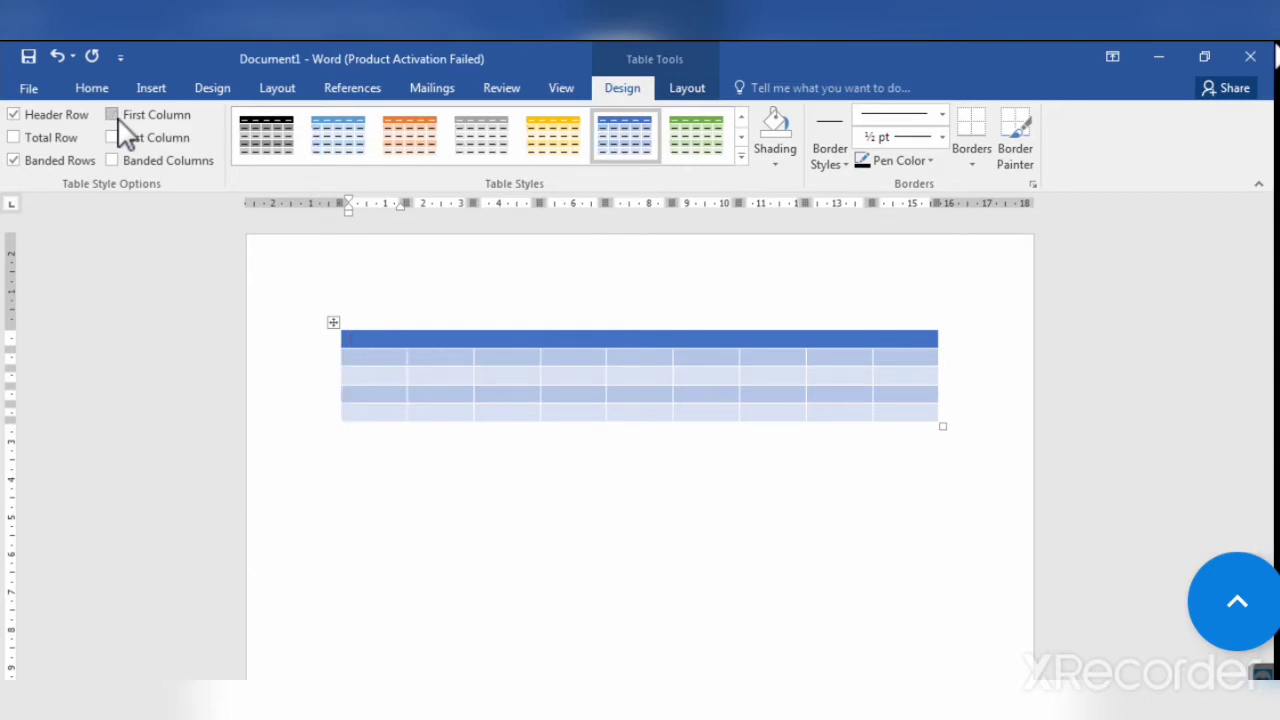
pyautogui.click(117, 126)
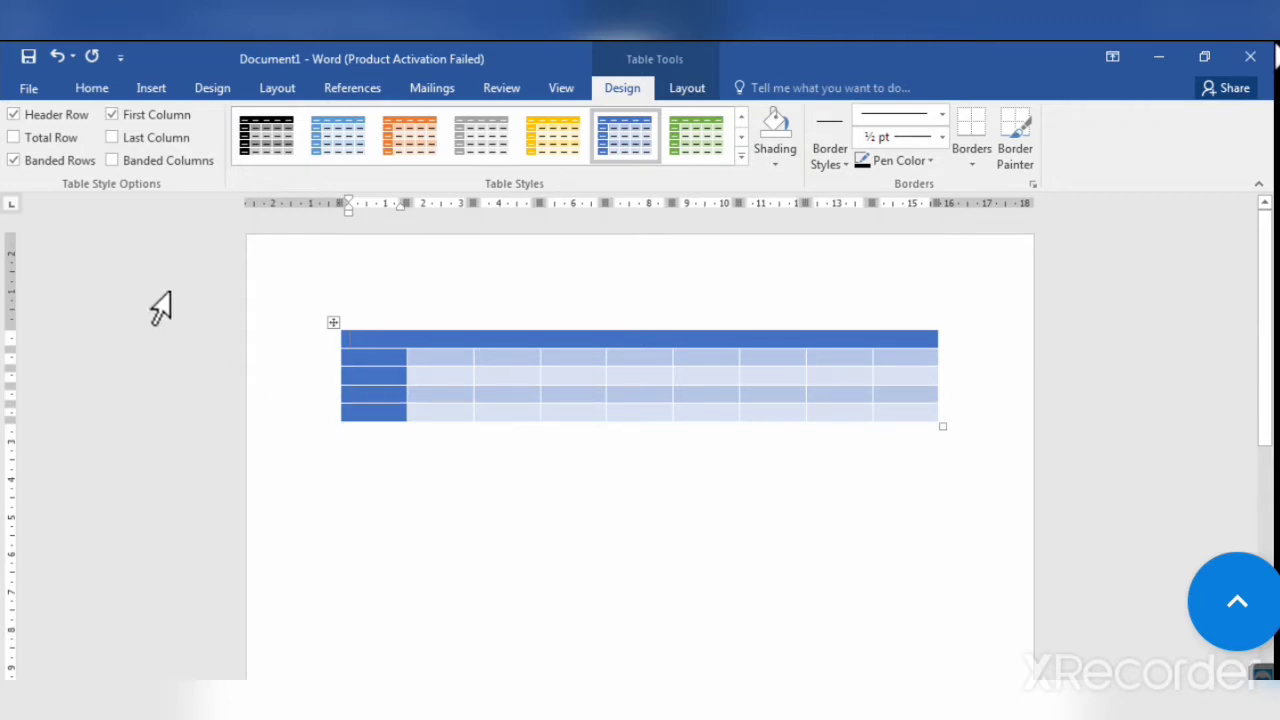
# Switch the Total Row formatting on and off again, and enable the Last Column formatting.
pyautogui.click(13, 137)
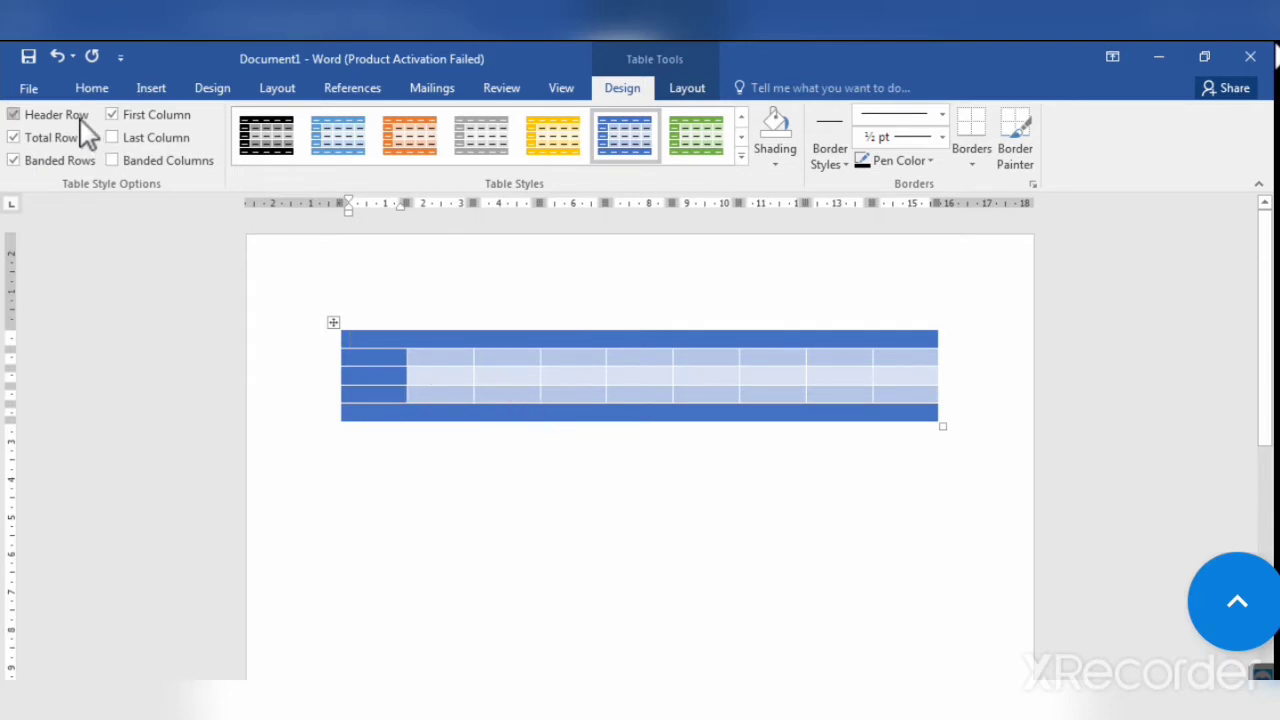
pyautogui.click(14, 138)
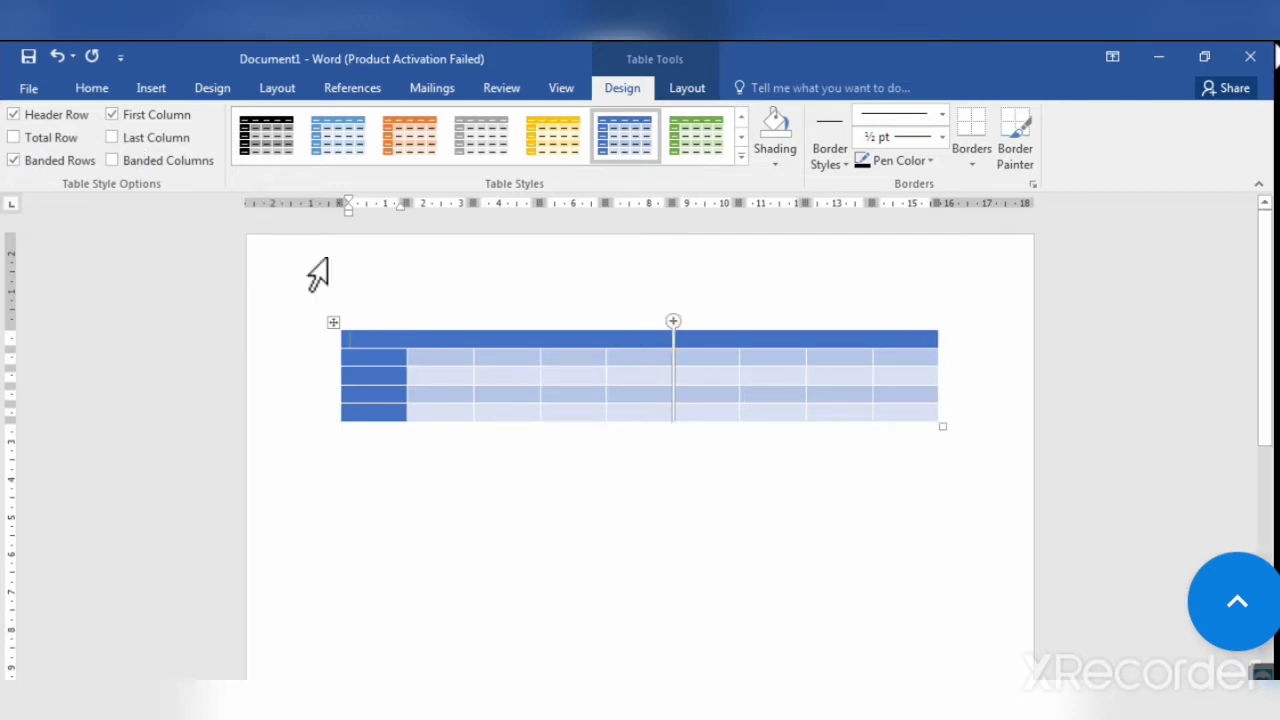
pyautogui.click(112, 138)
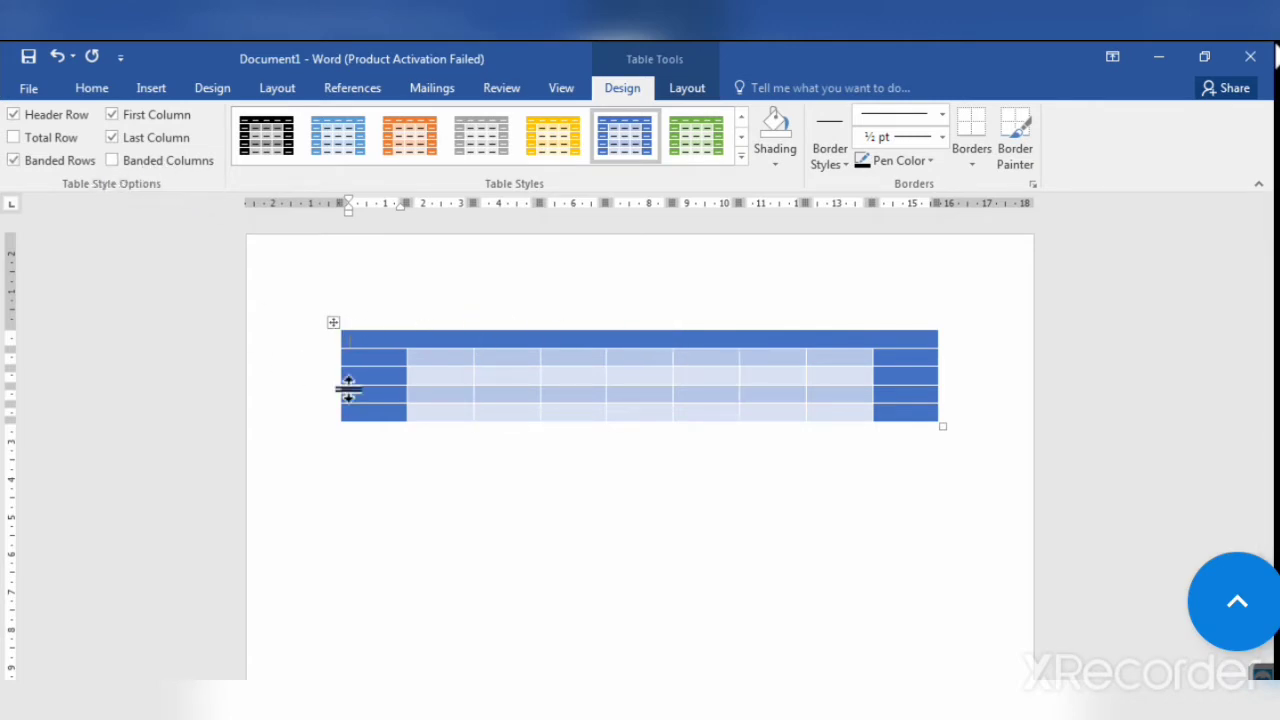
# Switch Banded Columns on and off again, and Banded Rows off and back on.
pyautogui.click(112, 162)
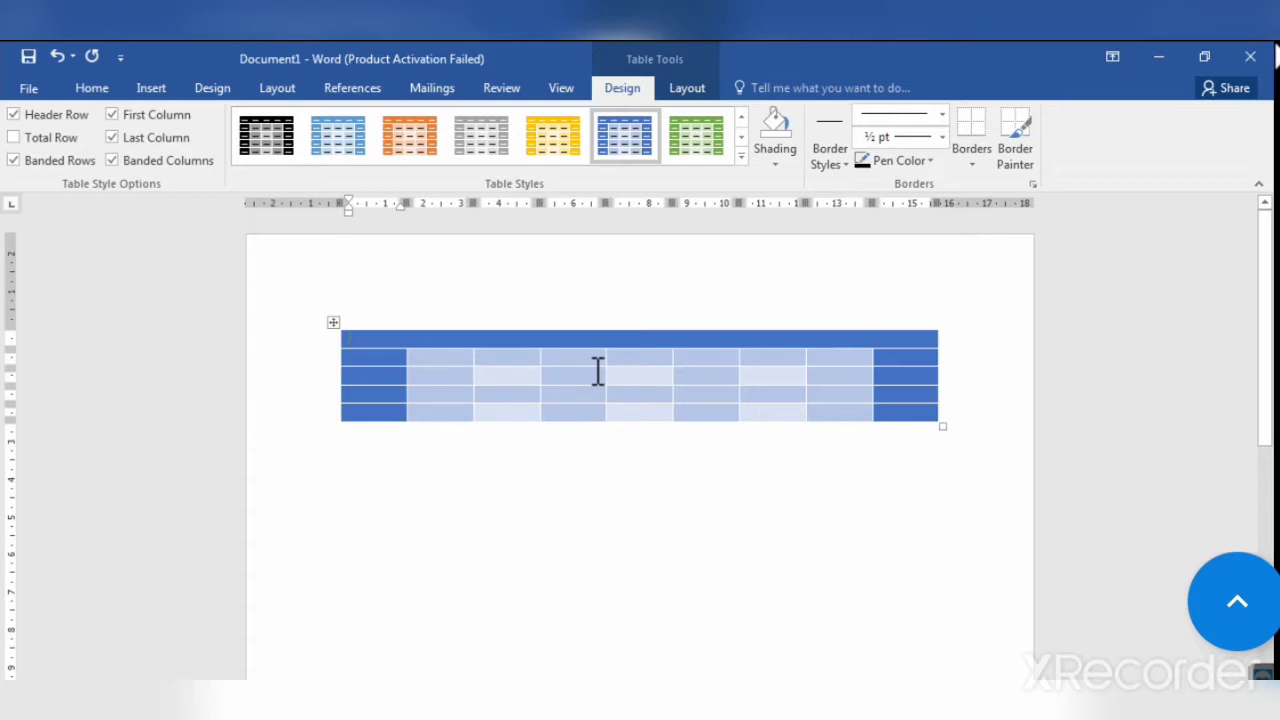
pyautogui.click(114, 160)
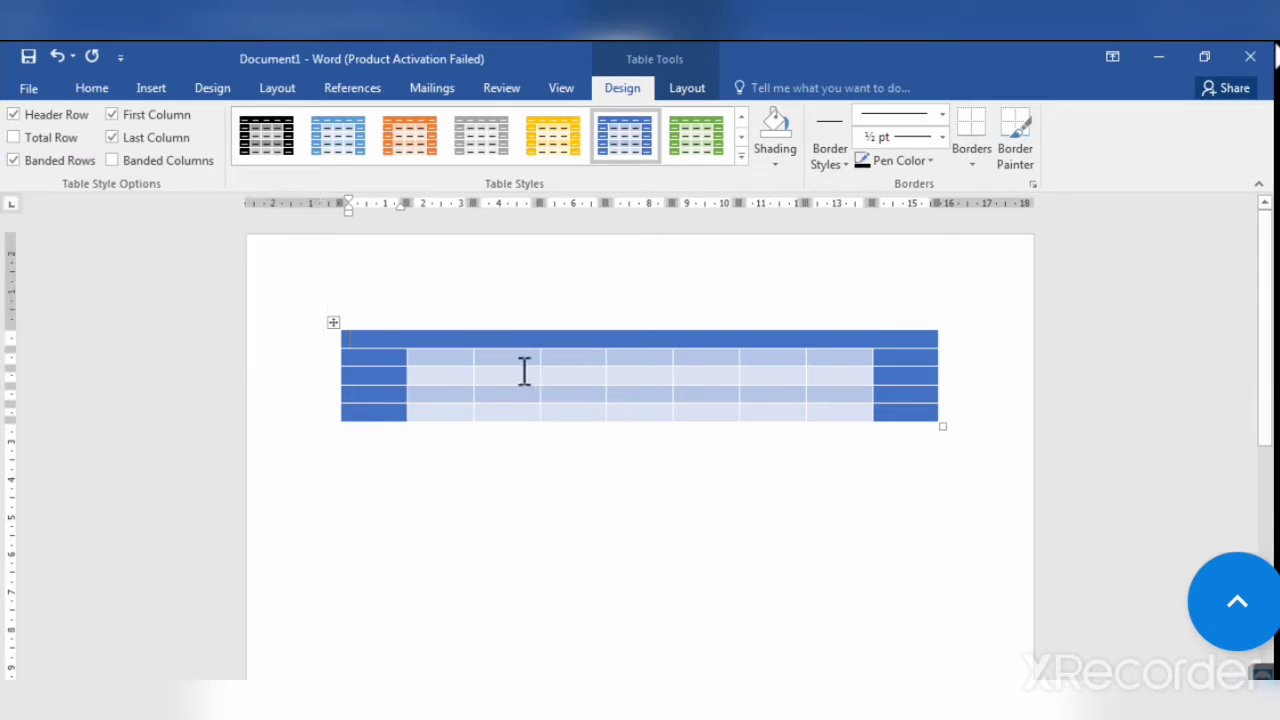
pyautogui.click(15, 161)
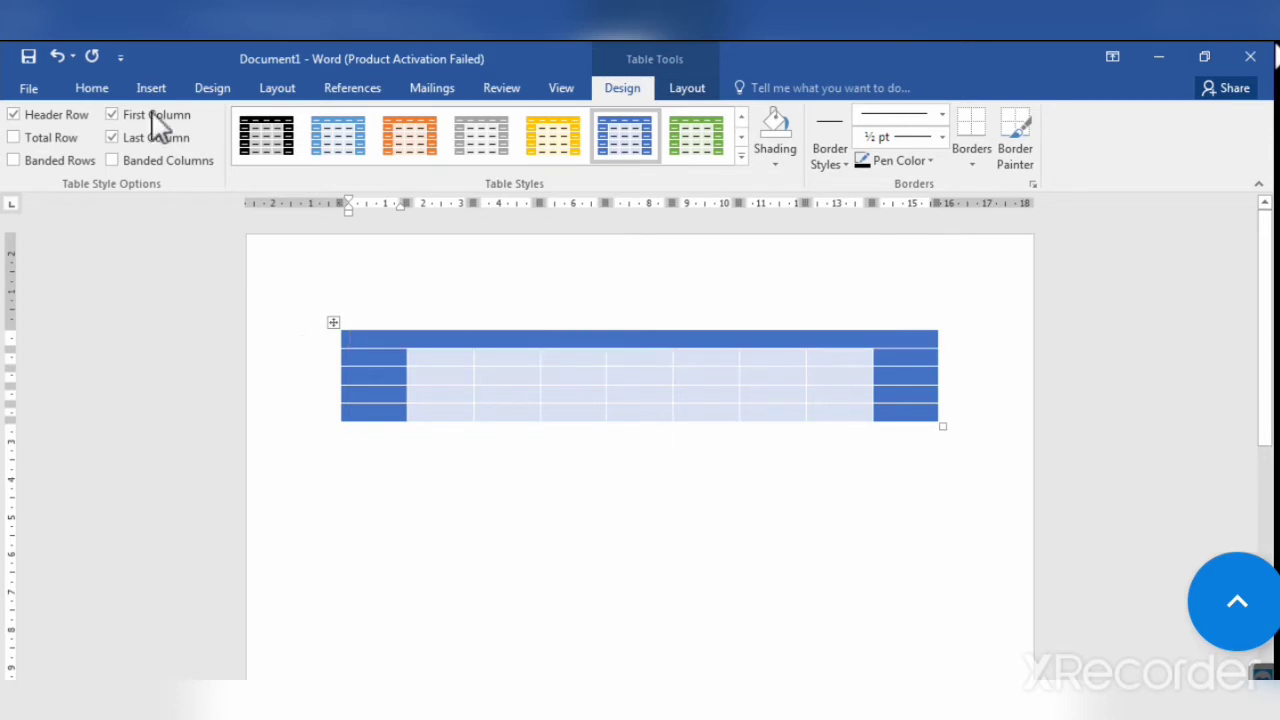
pyautogui.click(22, 162)
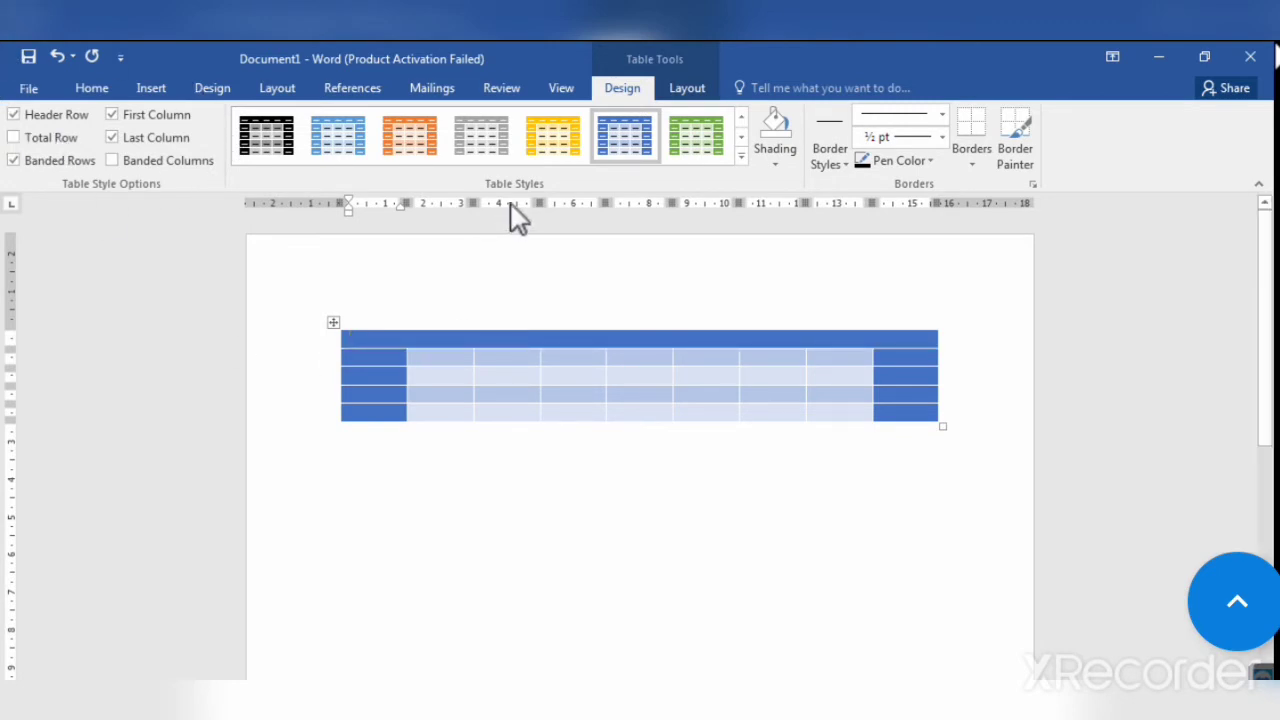
# Try the light blue grid style with a solid header row on the table, and clear the table style.
pyautogui.click(741, 158)
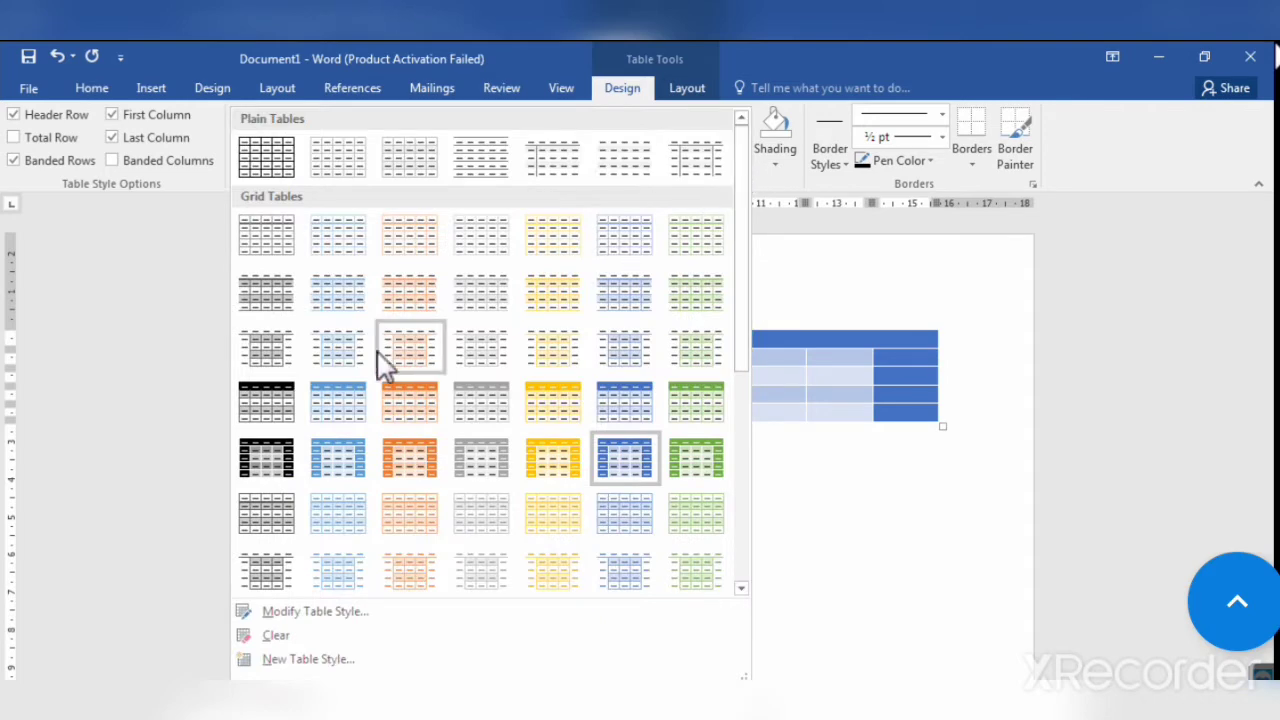
pyautogui.click(344, 414)
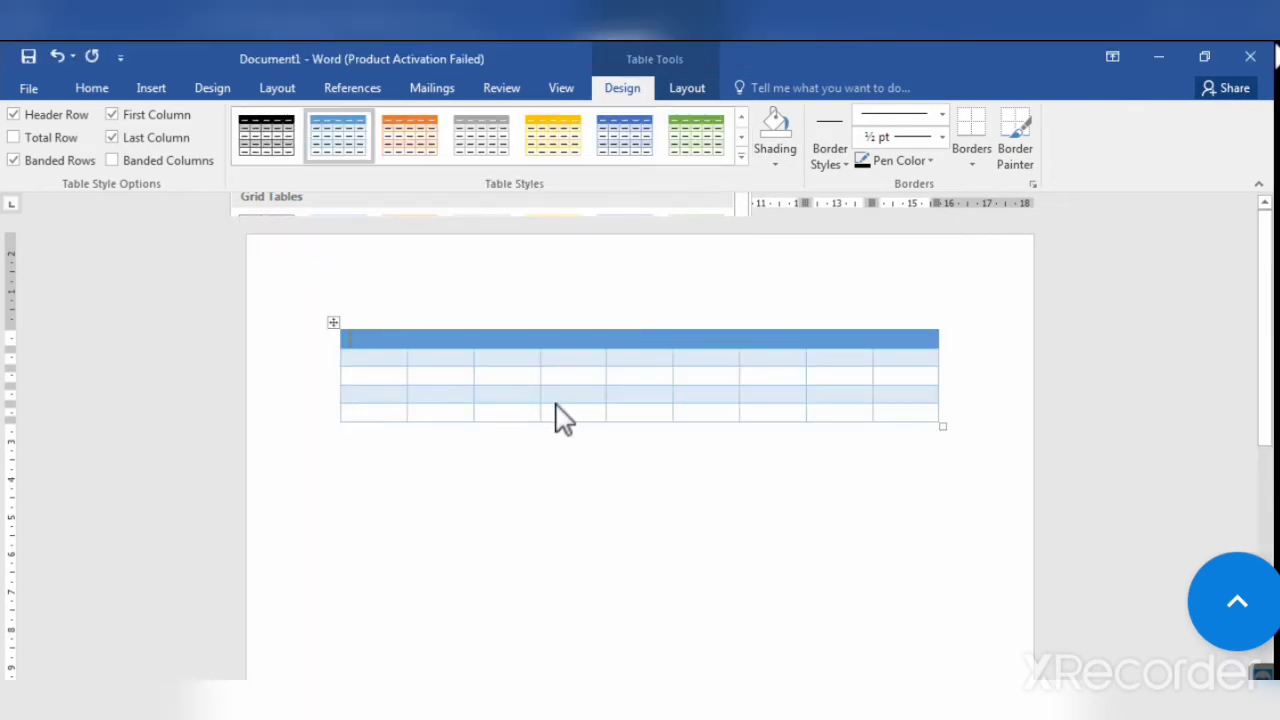
pyautogui.click(741, 158)
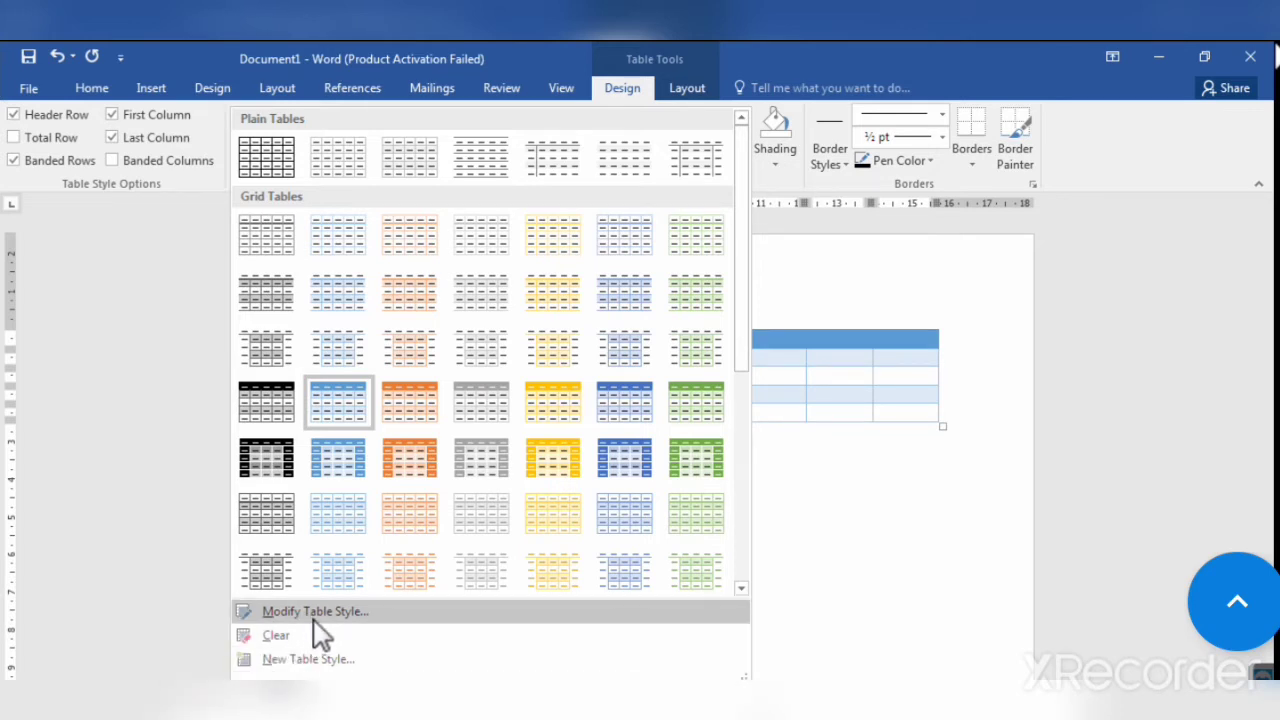
pyautogui.click(275, 636)
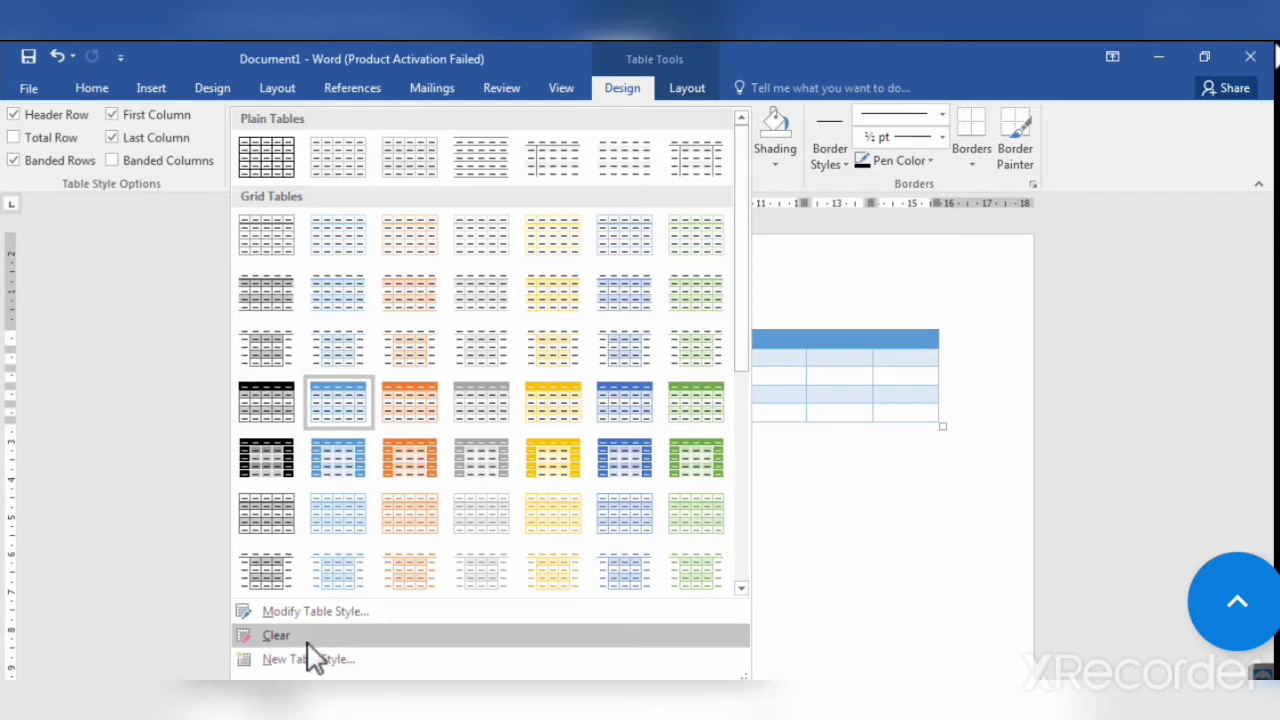
pyautogui.click(308, 643)
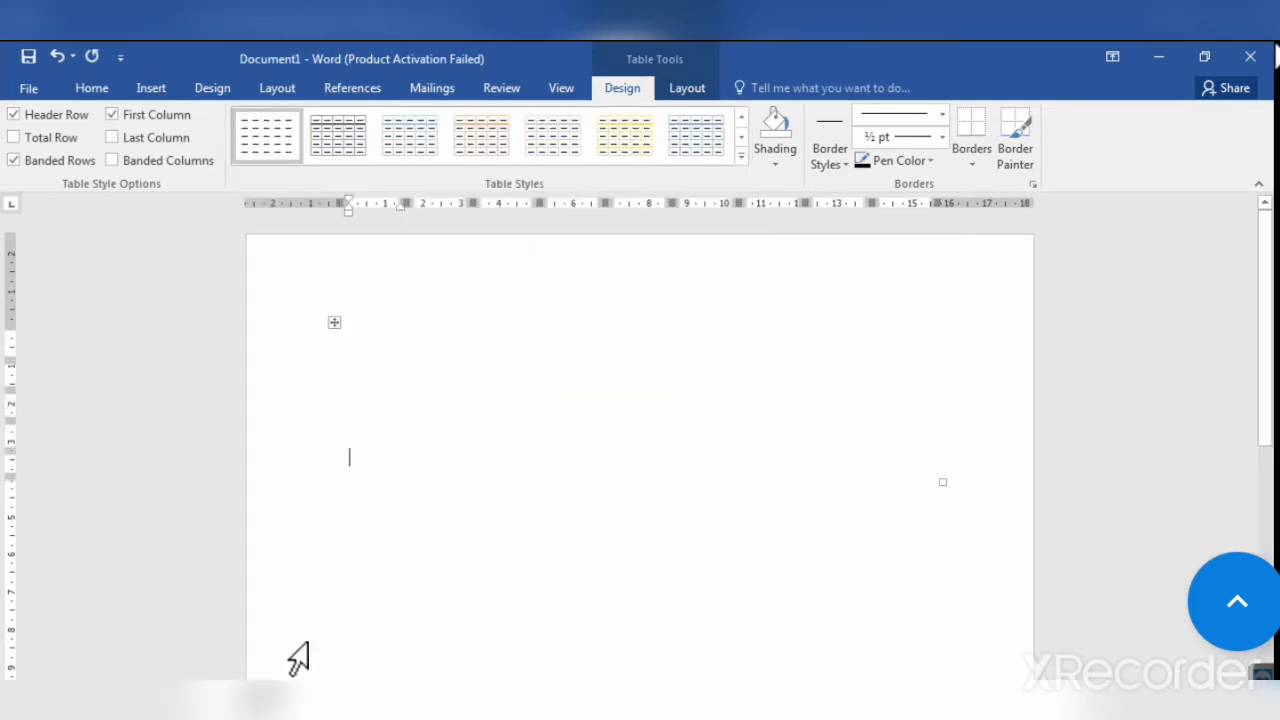
# Select the whole borderless table and apply the Grid Table 1 Light - Accent 2 style to it.
pyautogui.click(486, 356)
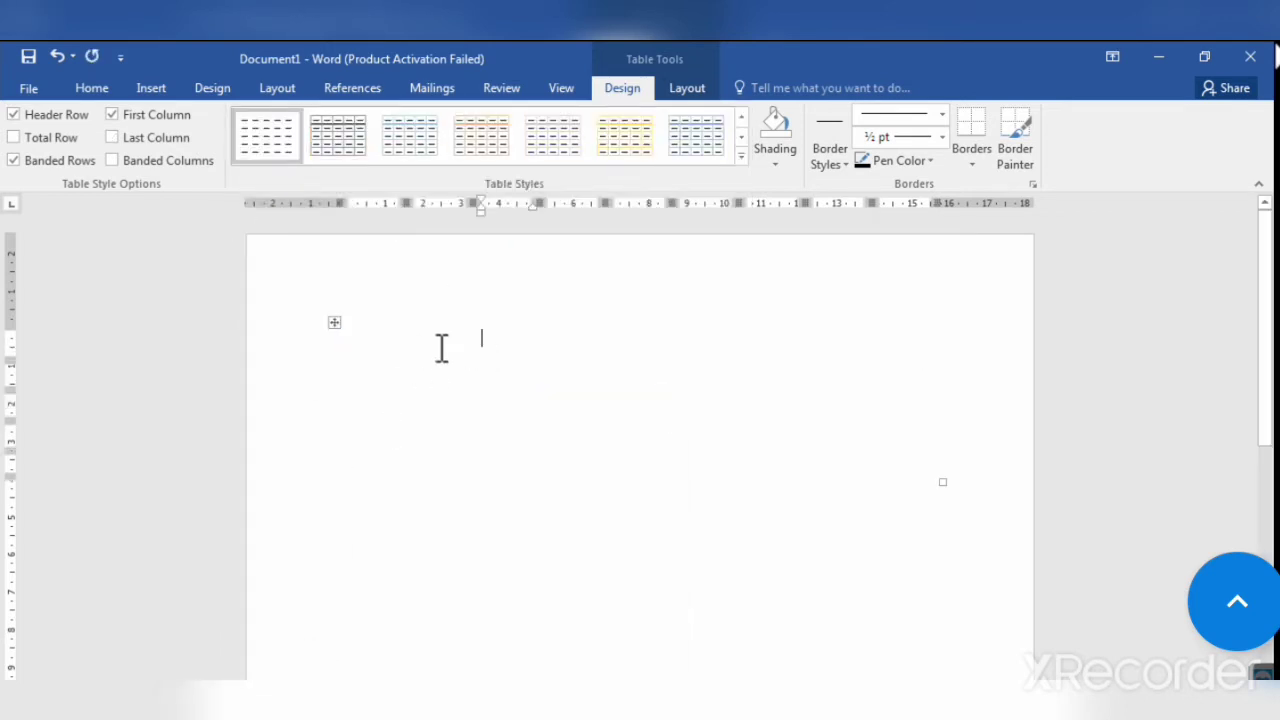
pyautogui.click(432, 348)
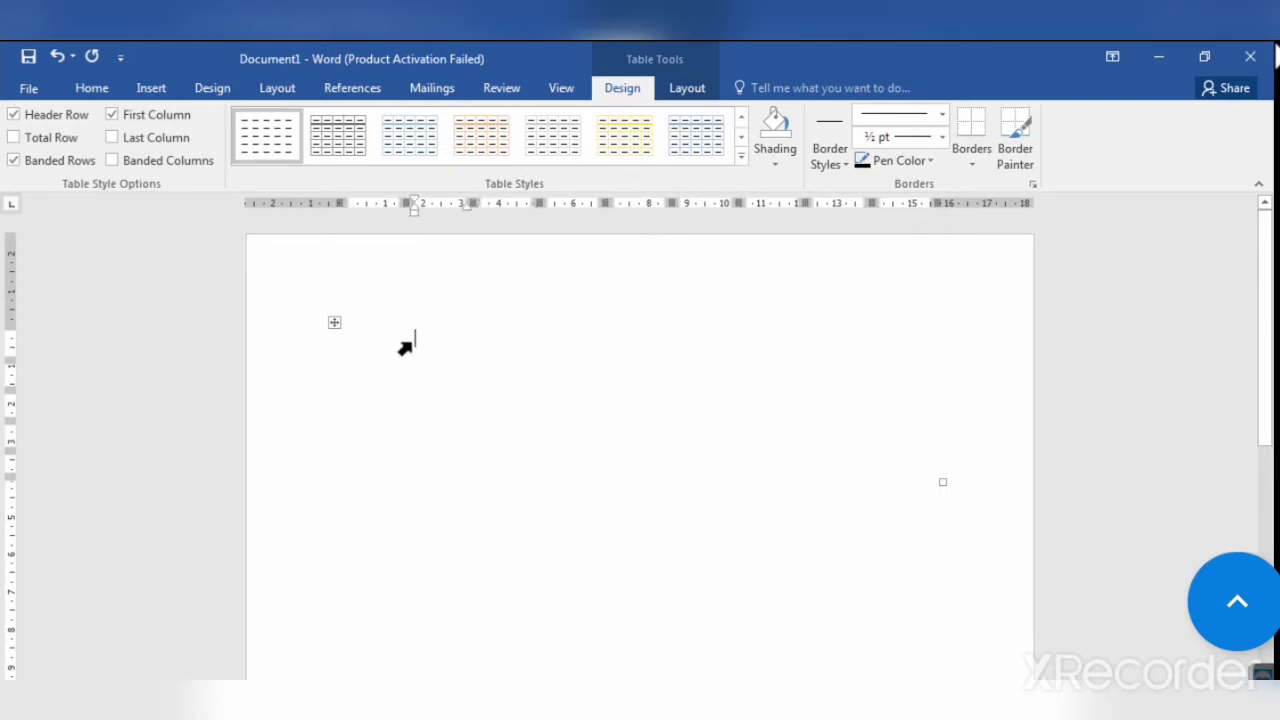
pyautogui.click(334, 324)
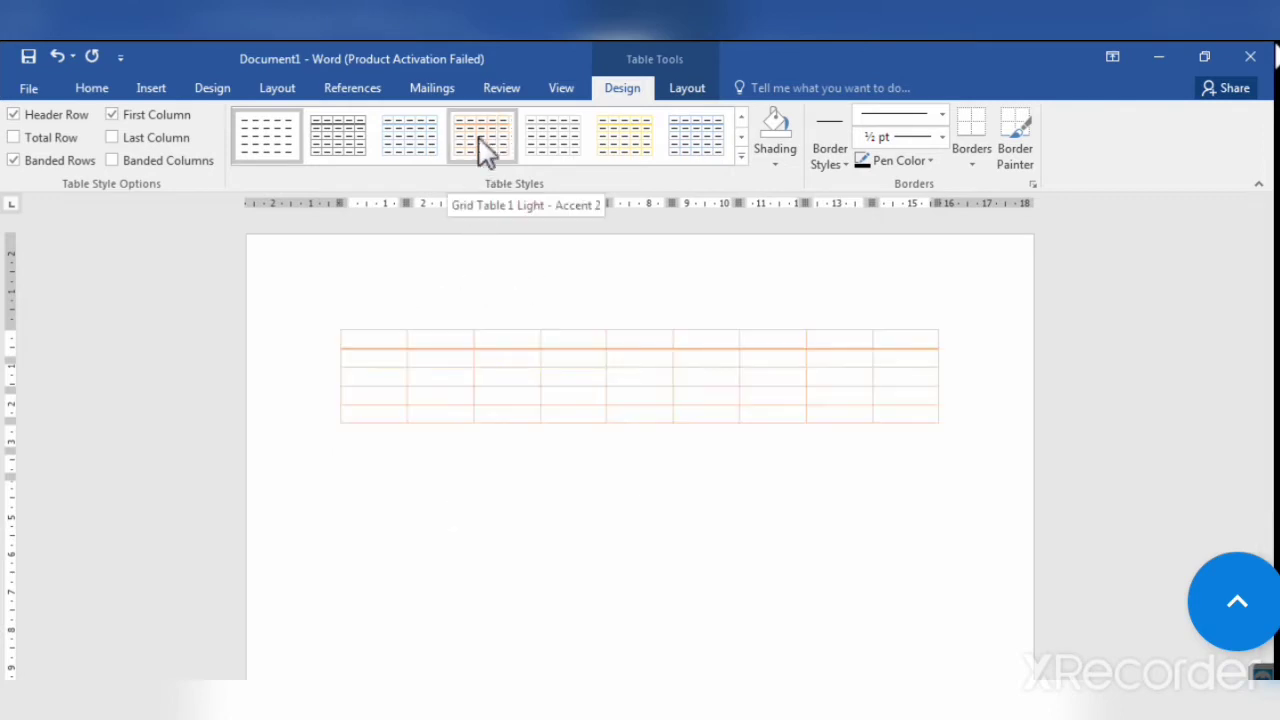
pyautogui.click(483, 165)
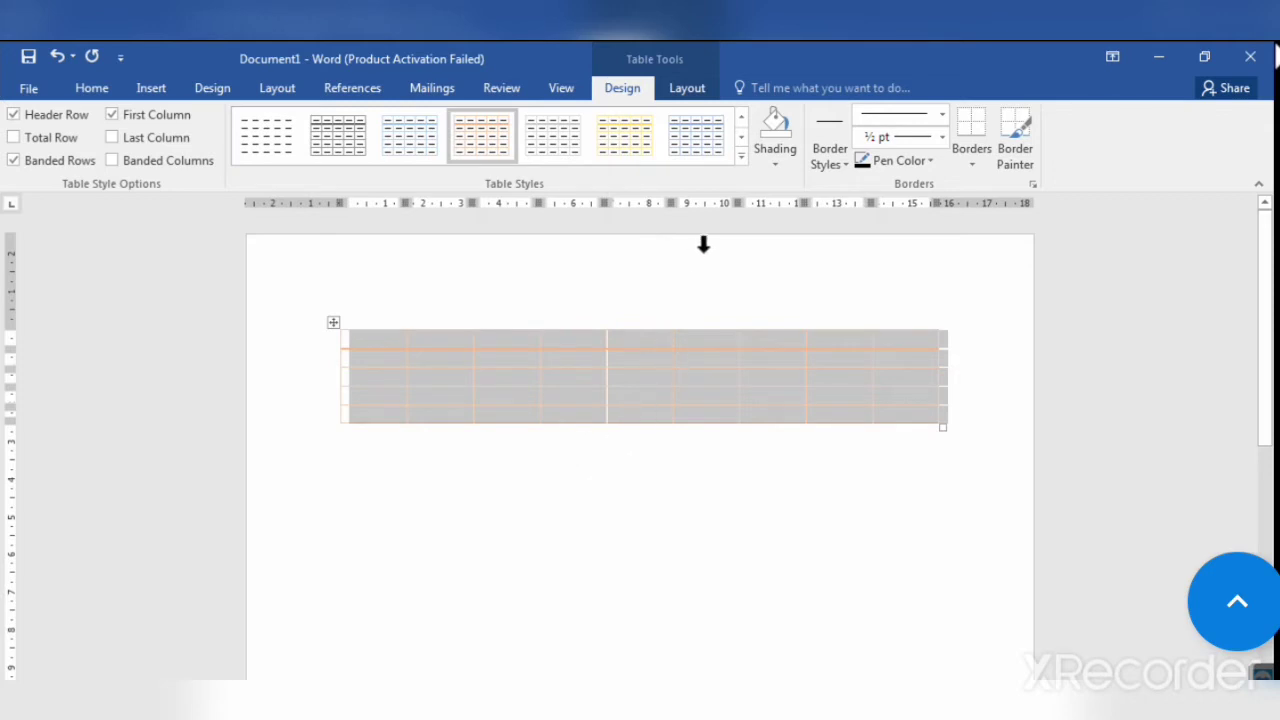
pyautogui.click(649, 480)
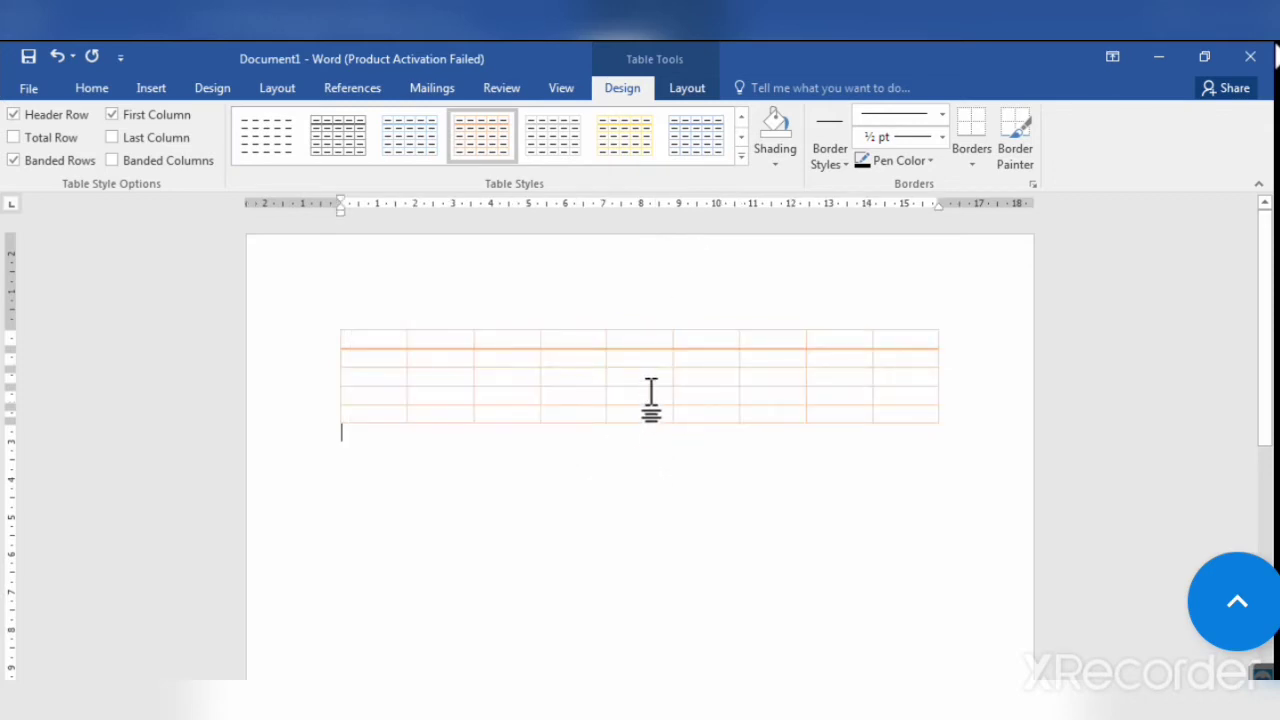
# Shade the first cell of the table's top row with standard red.
pyautogui.click(351, 342)
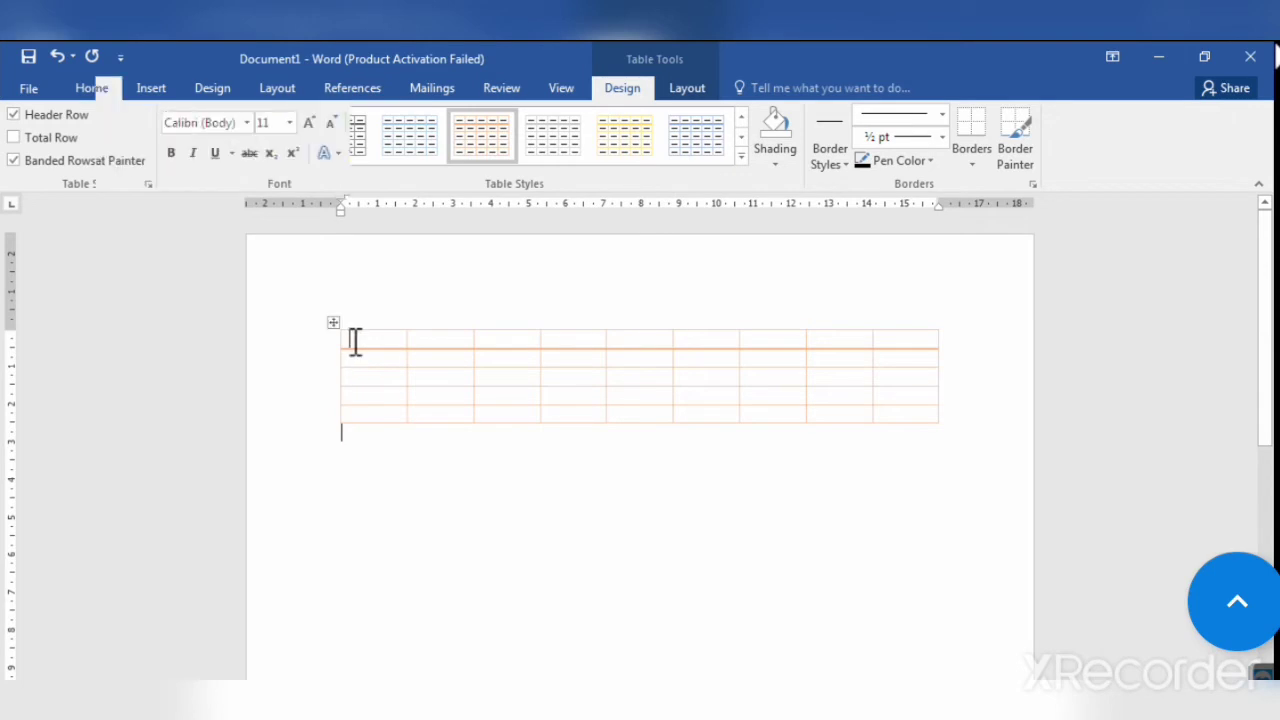
pyautogui.click(775, 162)
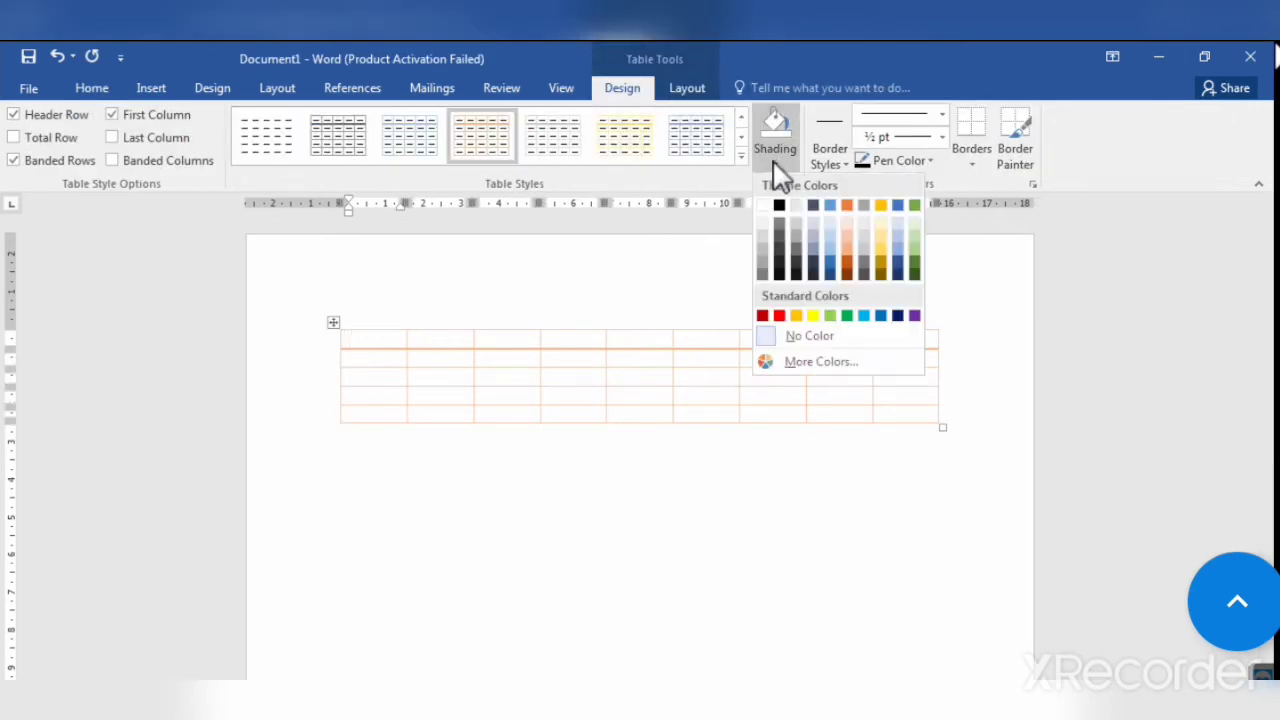
pyautogui.click(782, 316)
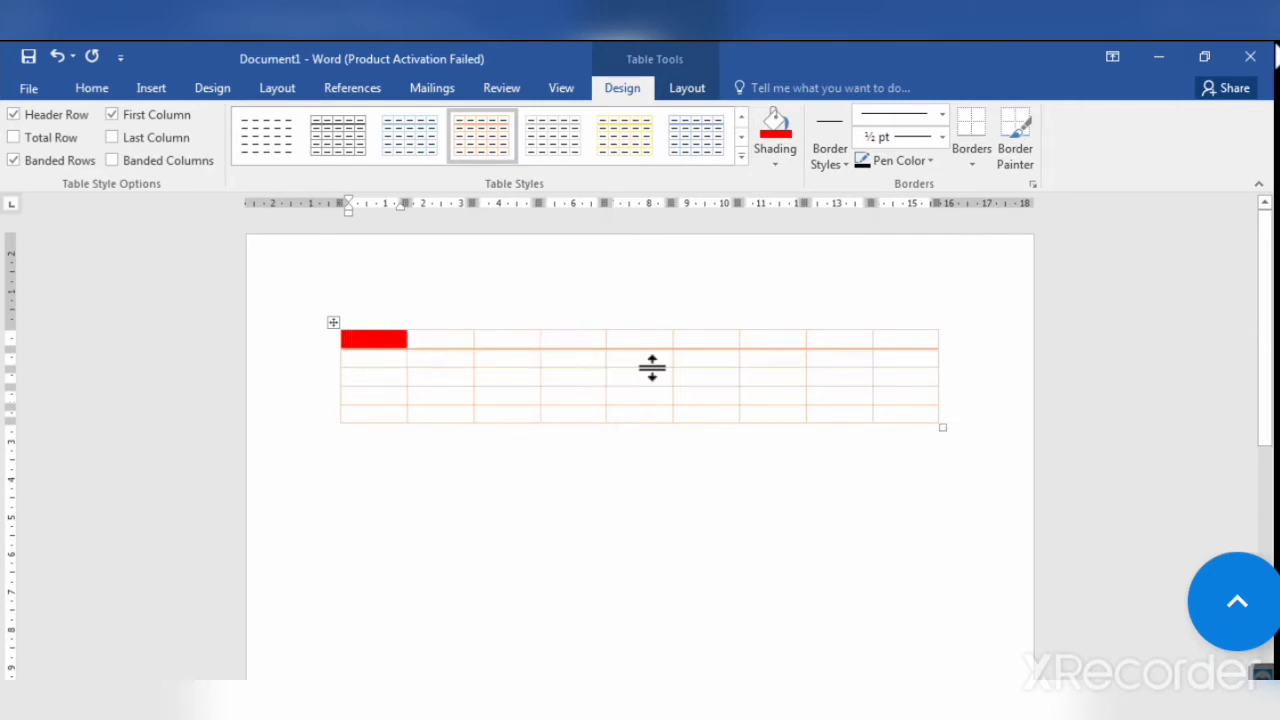
# Shade the entire last column of the table with the same red and deselect it.
pyautogui.click(898, 324)
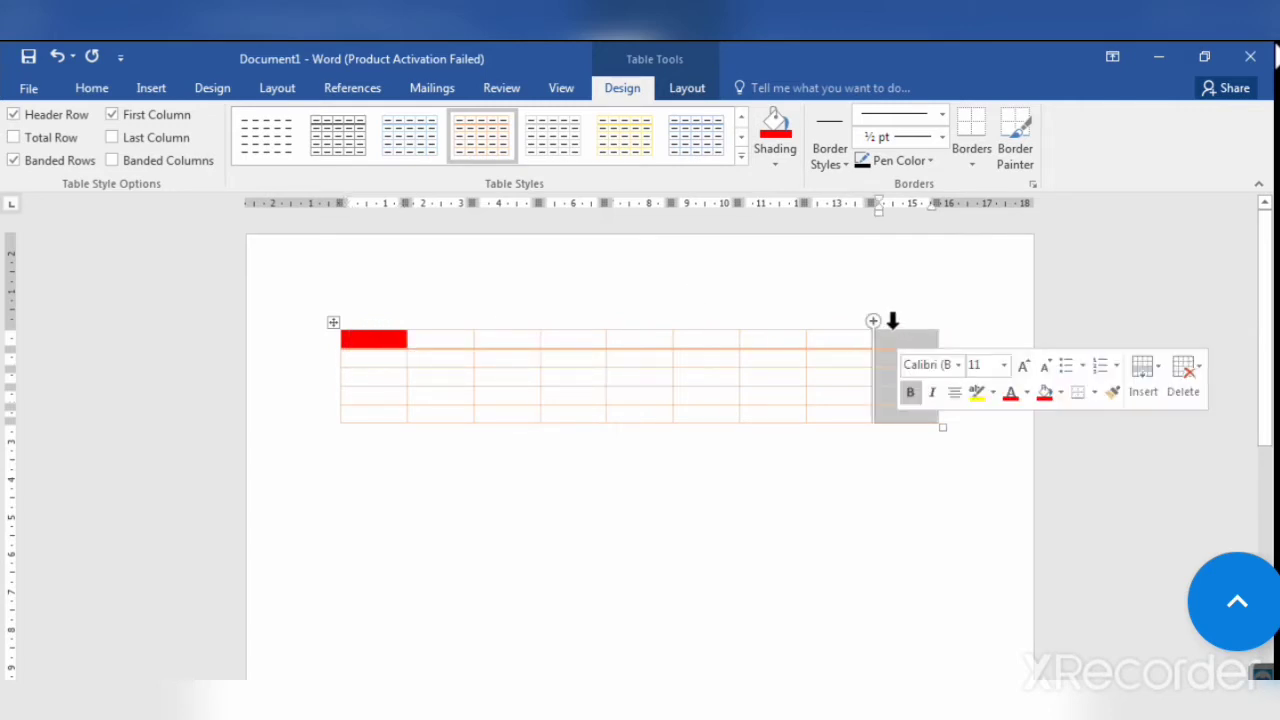
pyautogui.click(776, 128)
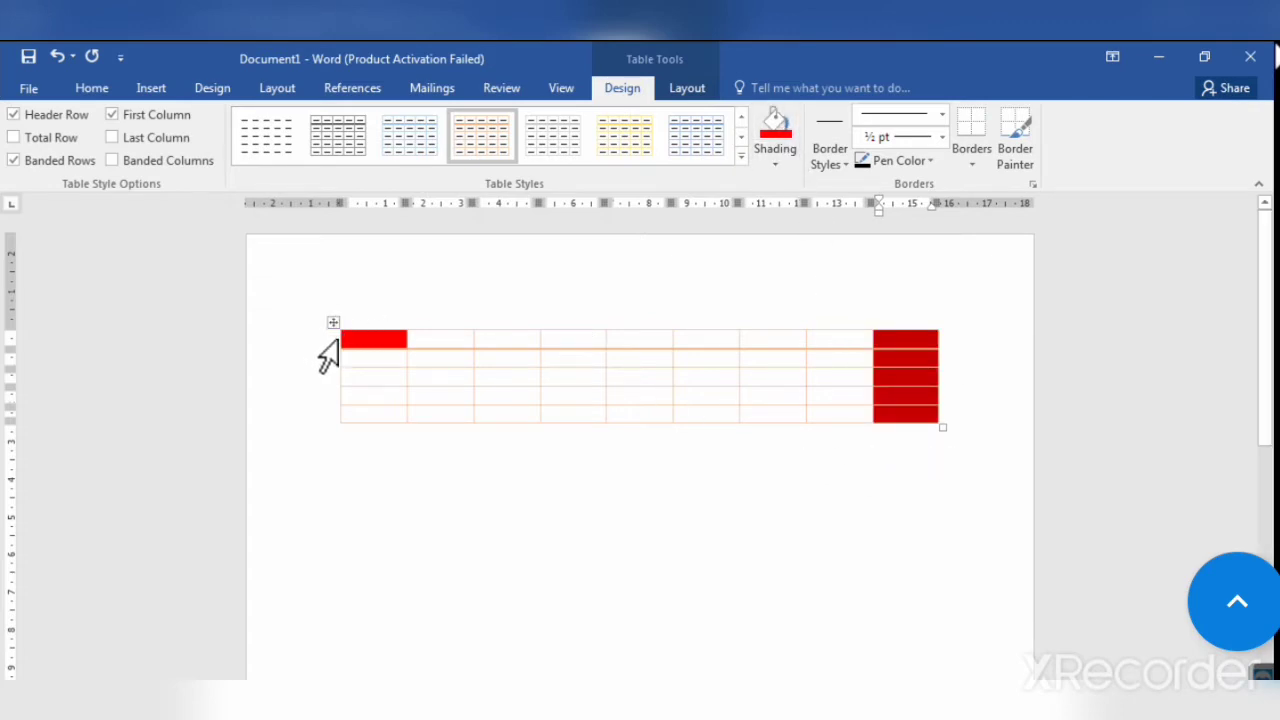
pyautogui.click(358, 338)
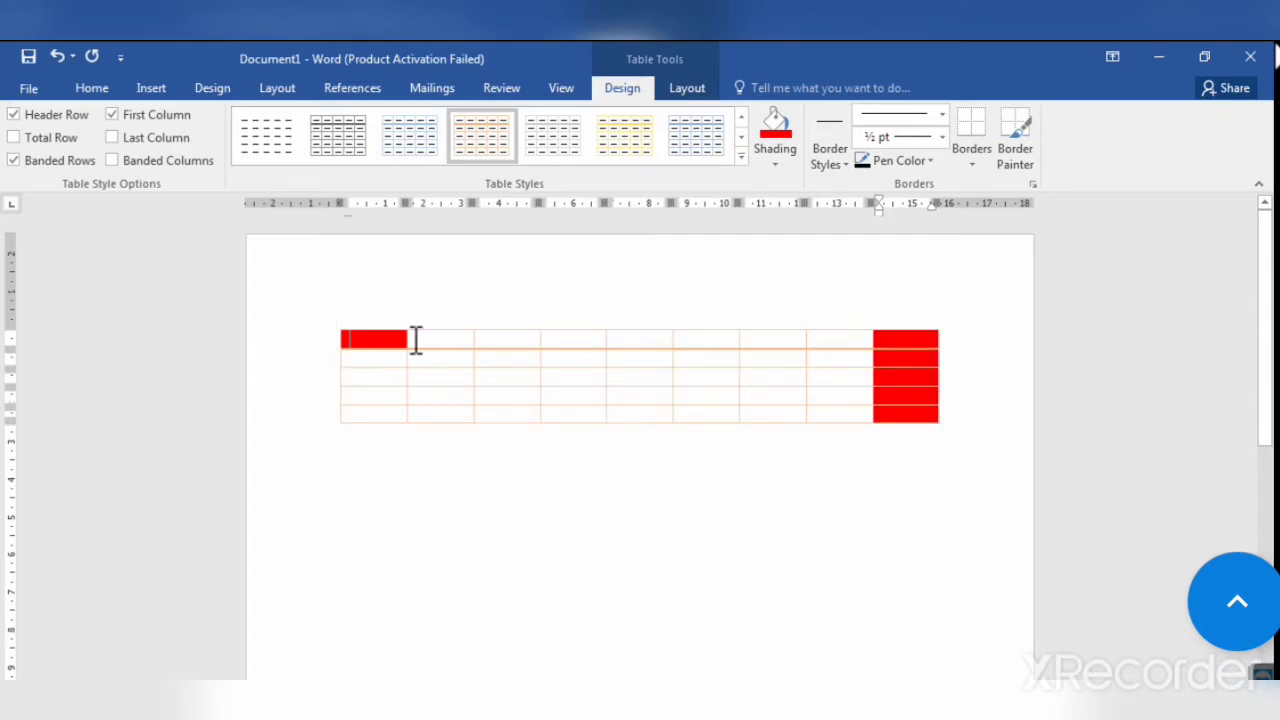
# Shade the rest of the table's top row with standard red and view the other available shading colors.
pyautogui.moveTo(416, 340); pyautogui.dragTo(863, 349)
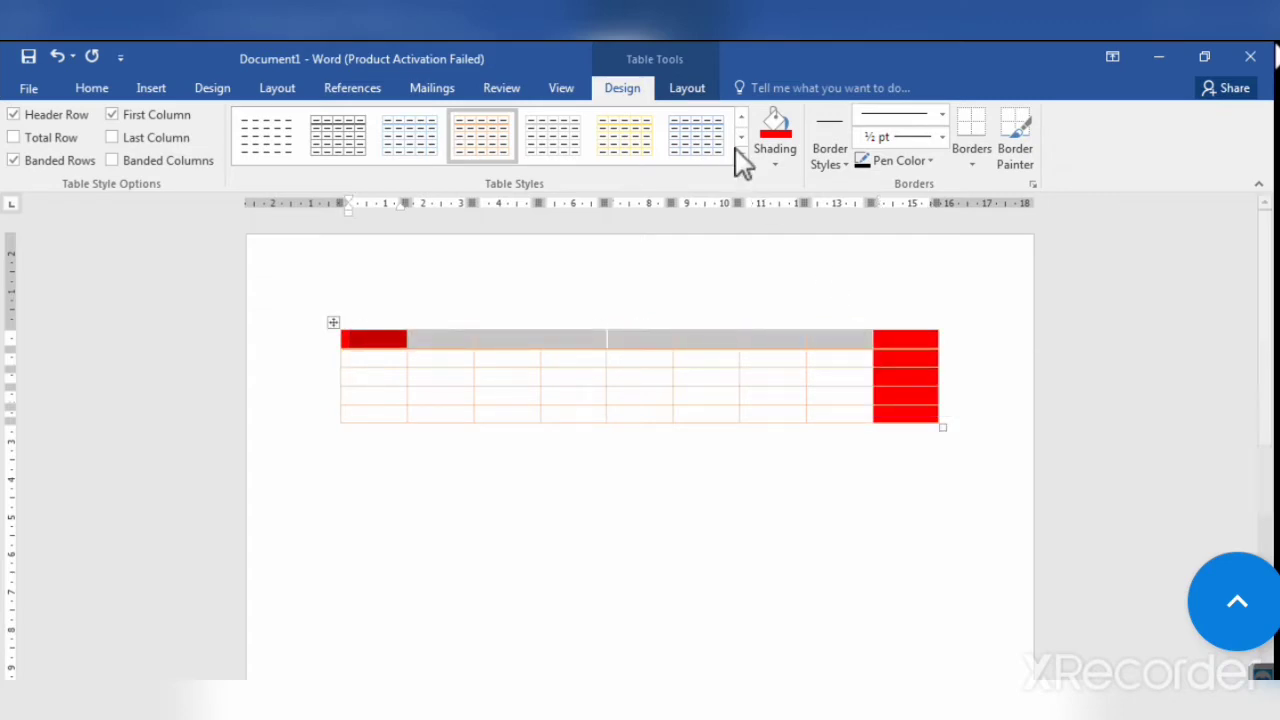
pyautogui.click(775, 125)
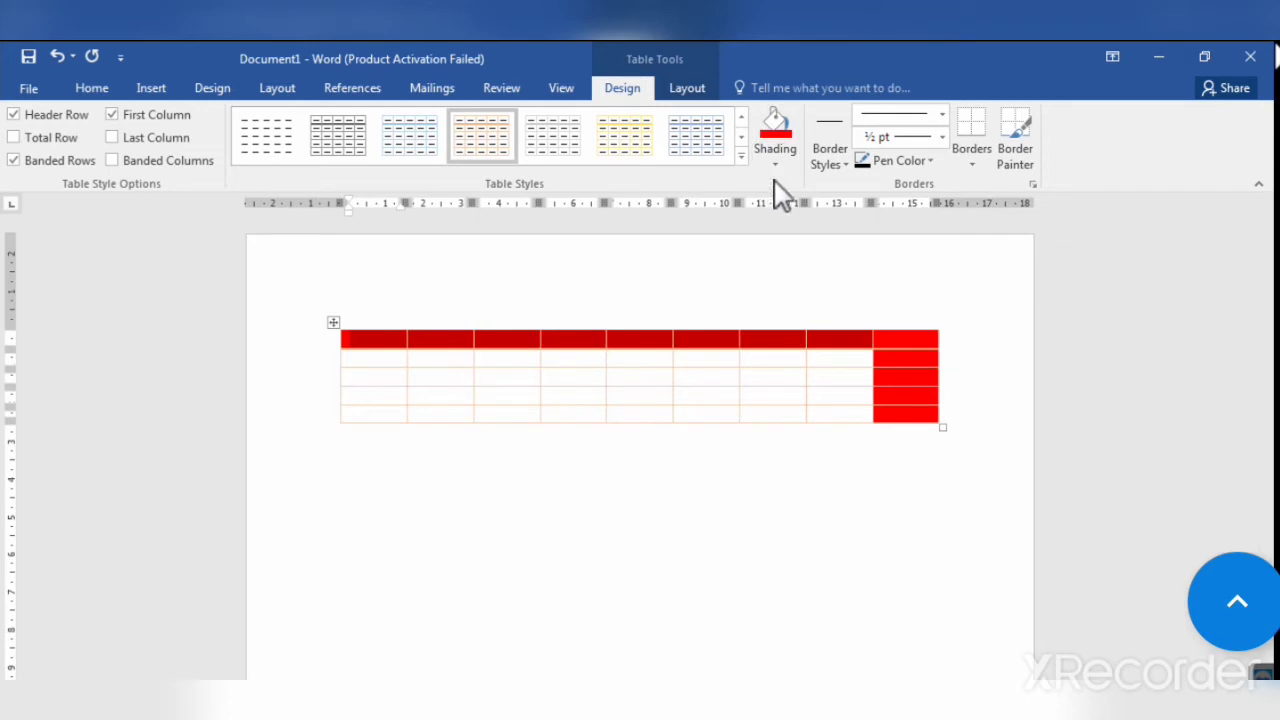
pyautogui.click(785, 161)
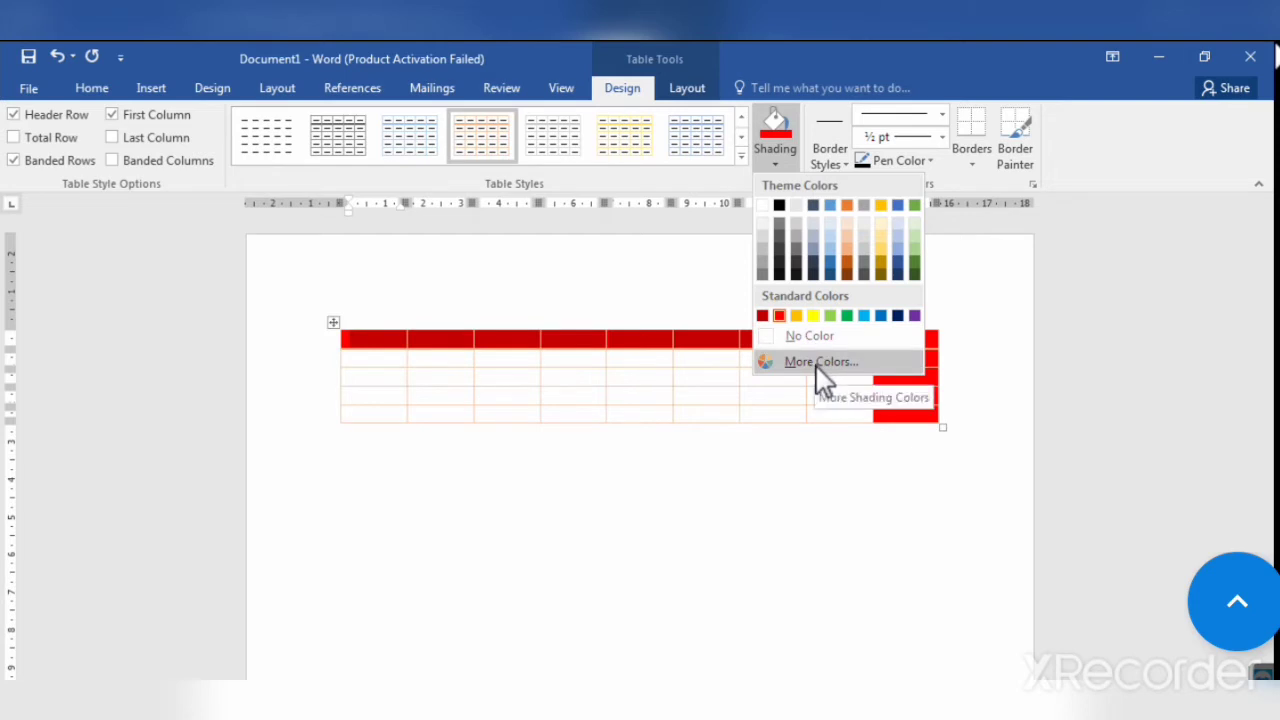
pyautogui.click(668, 295)
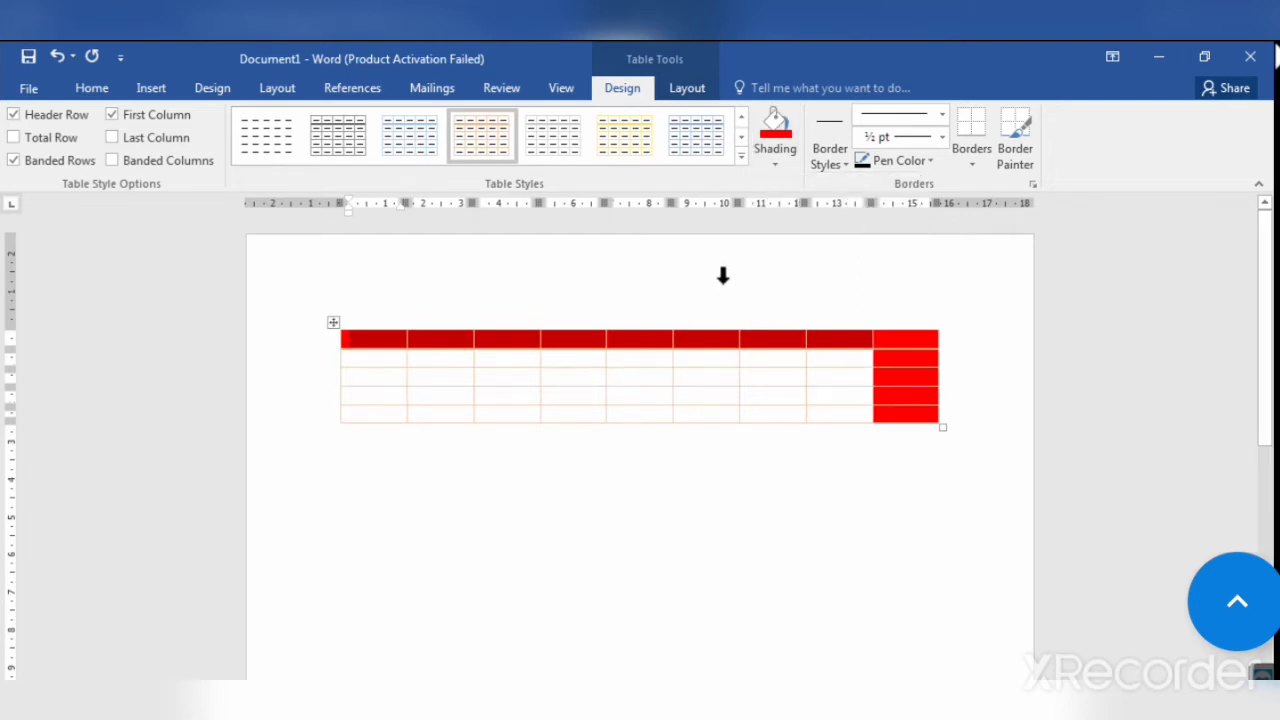
# Paint the table's top edge, the line after the third column and the bottom edge with the gold ½ pt double-line border style.
pyautogui.click(823, 160)
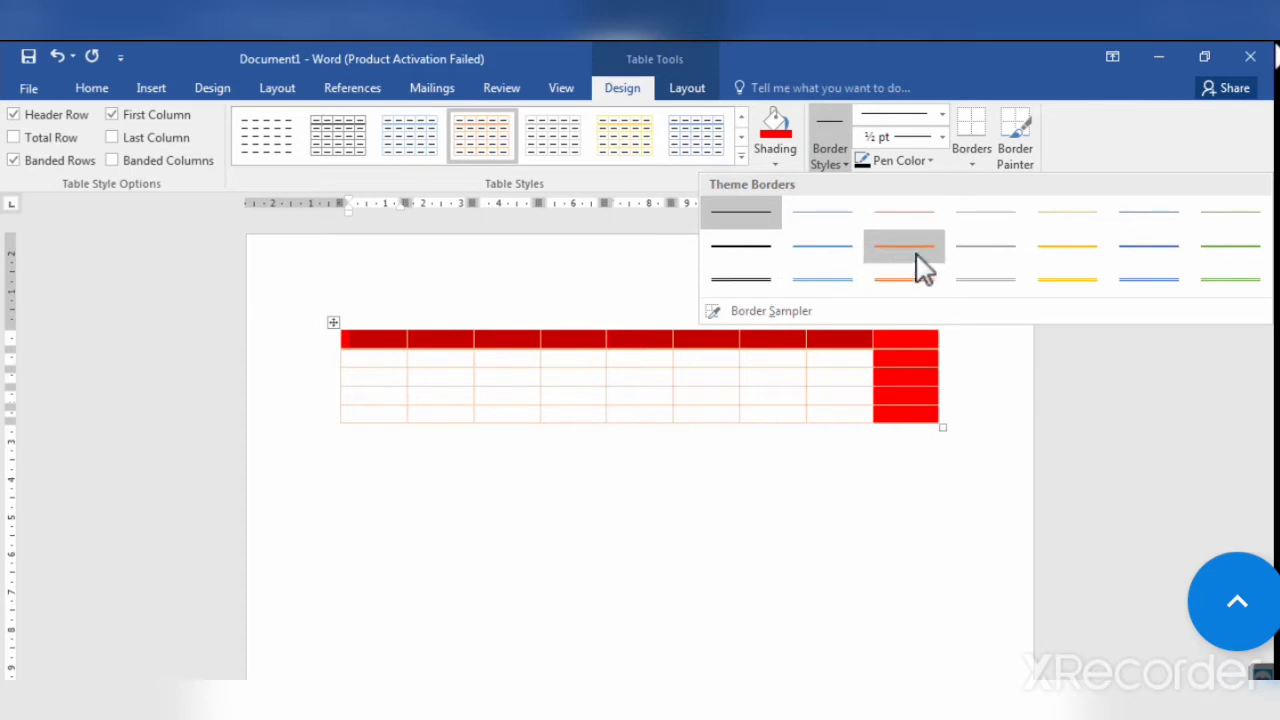
pyautogui.click(1078, 284)
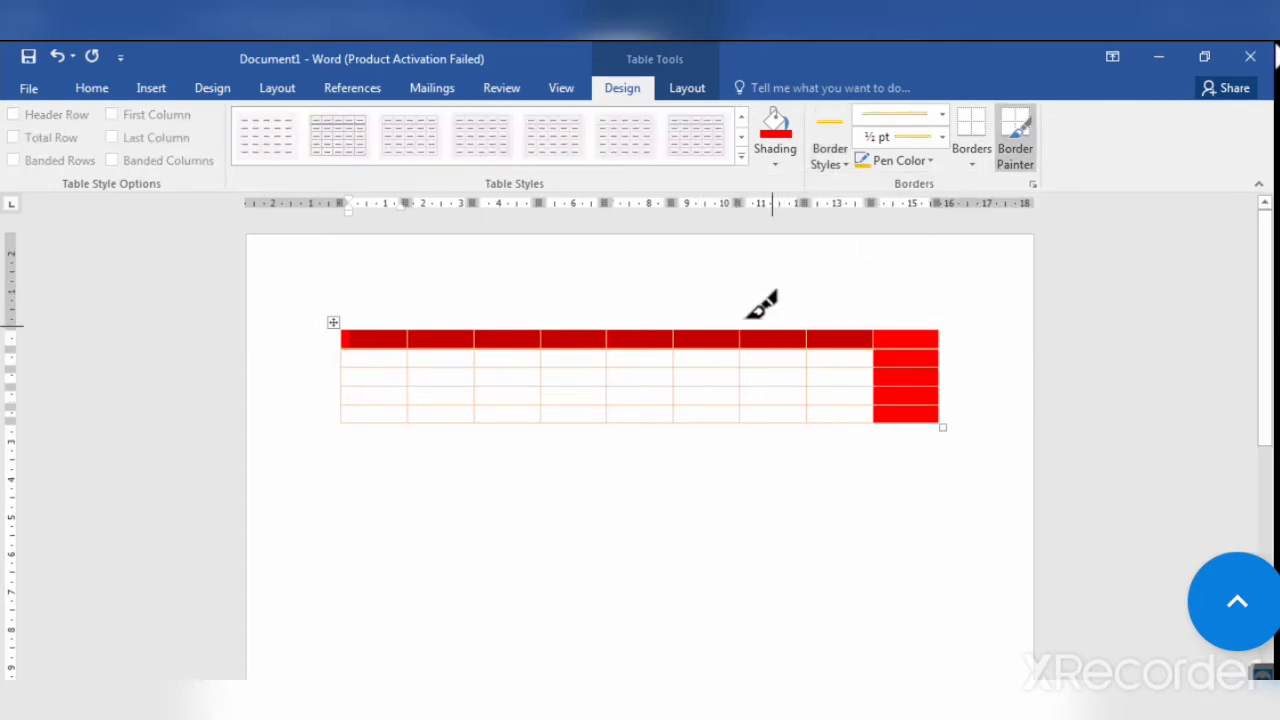
pyautogui.moveTo(346, 327); pyautogui.dragTo(864, 324)
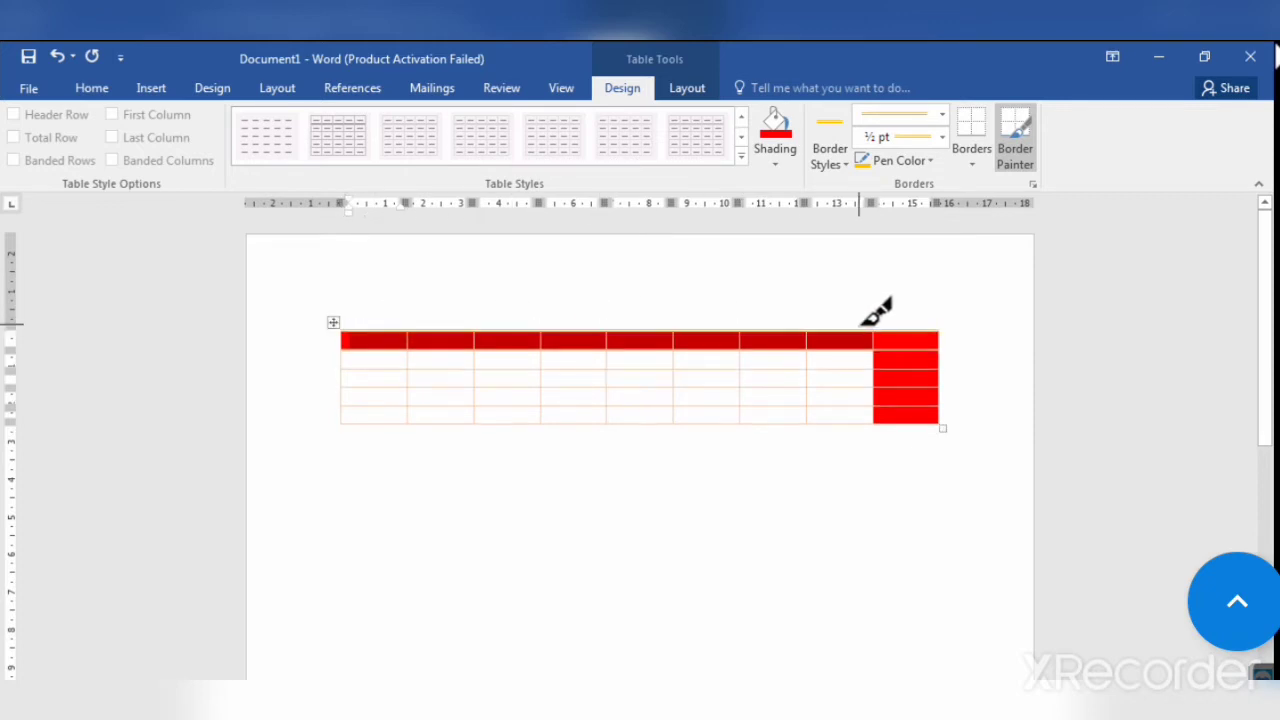
pyautogui.moveTo(541, 326)
pyautogui.mouseDown()
pyautogui.moveTo(548, 400)
pyautogui.moveTo(535, 424)
pyautogui.mouseUp()
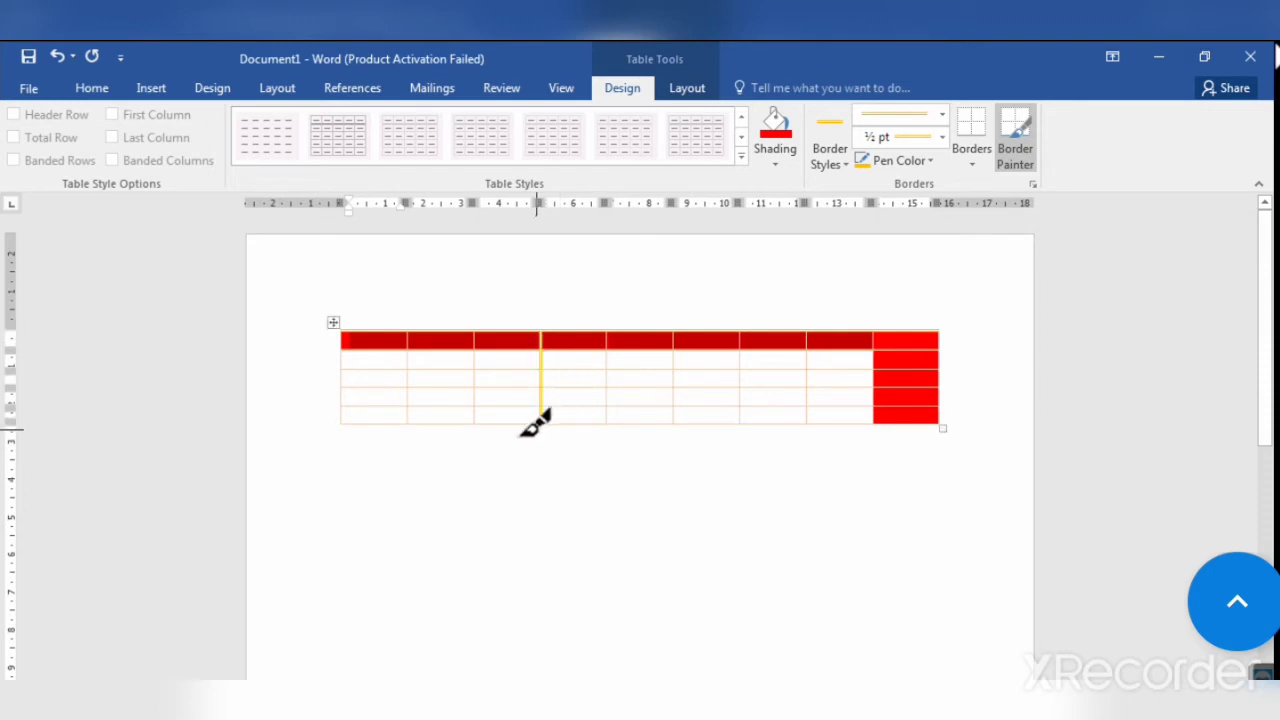
pyautogui.moveTo(366, 427); pyautogui.dragTo(936, 425)
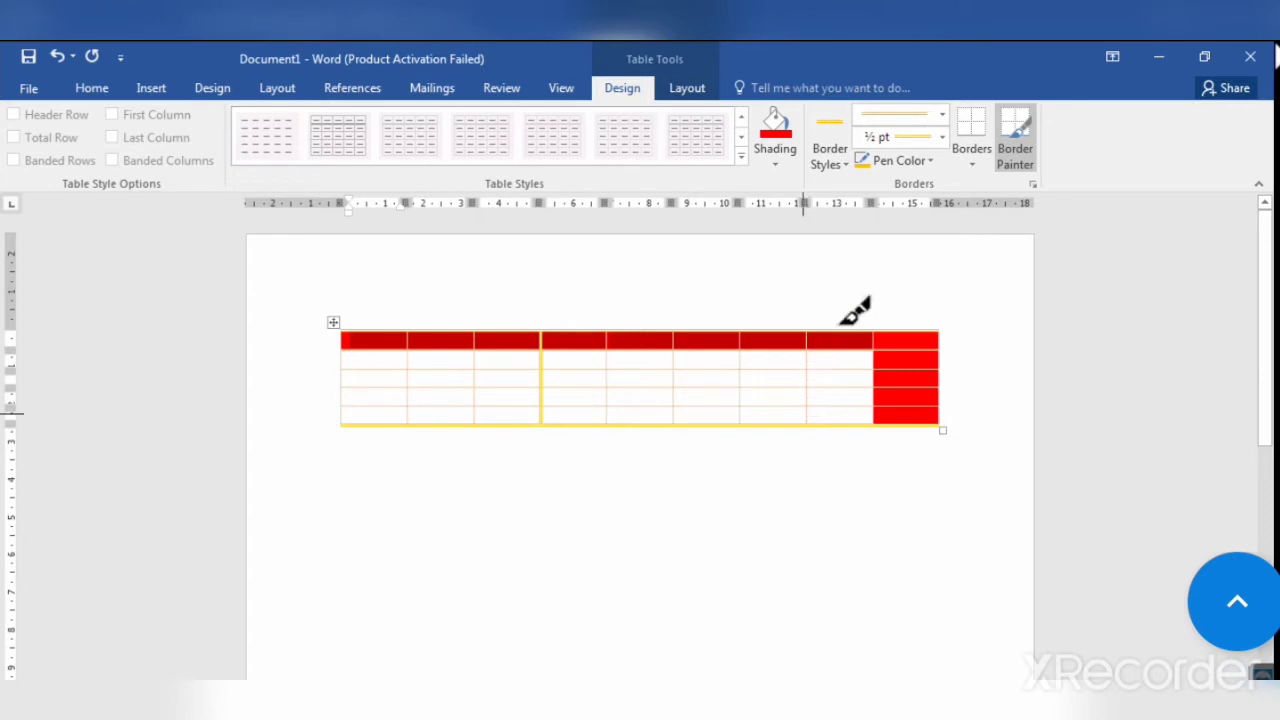
# Paint the table's left edge with the gold diagonally striped 3 pt line style.
pyautogui.click(841, 162)
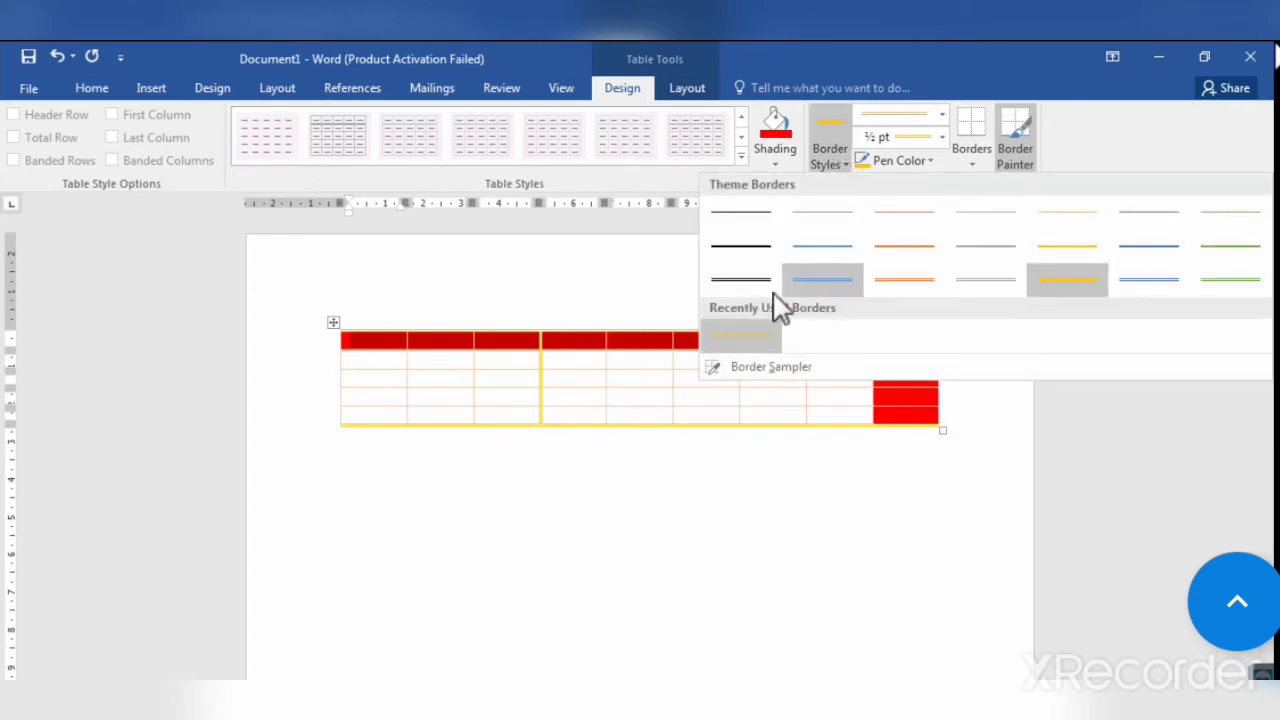
pyautogui.click(743, 337)
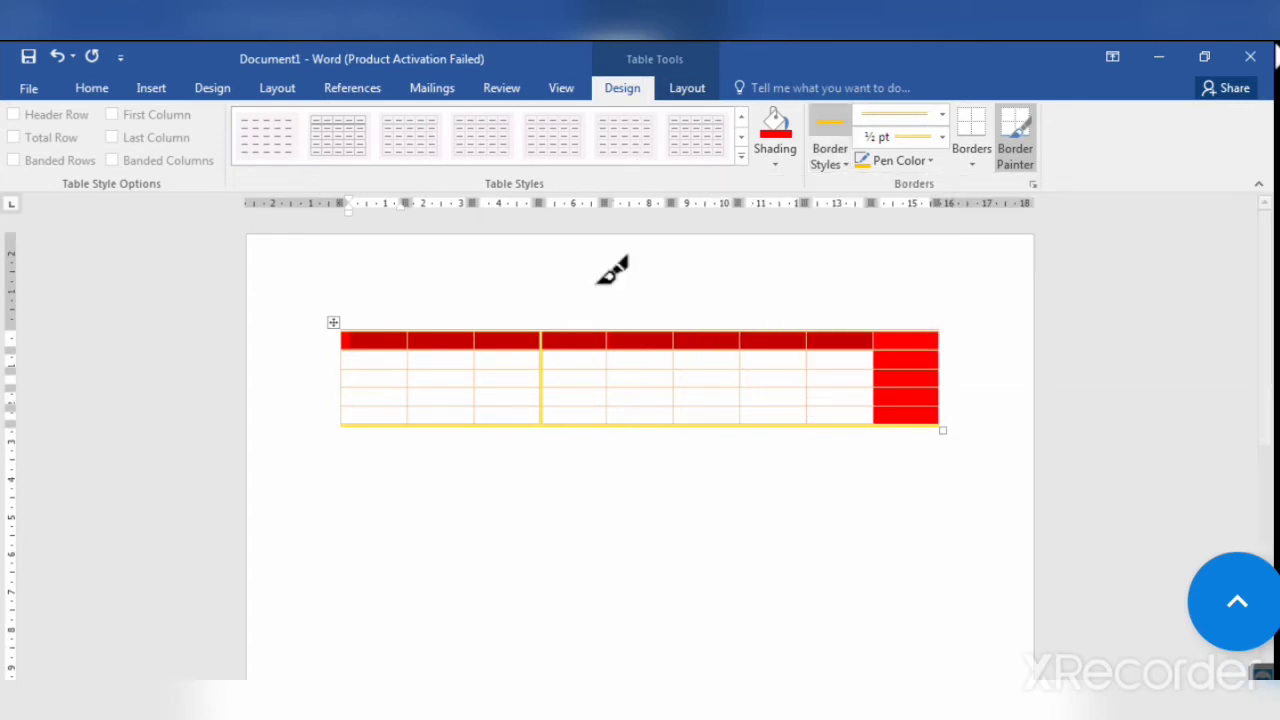
pyautogui.click(940, 116)
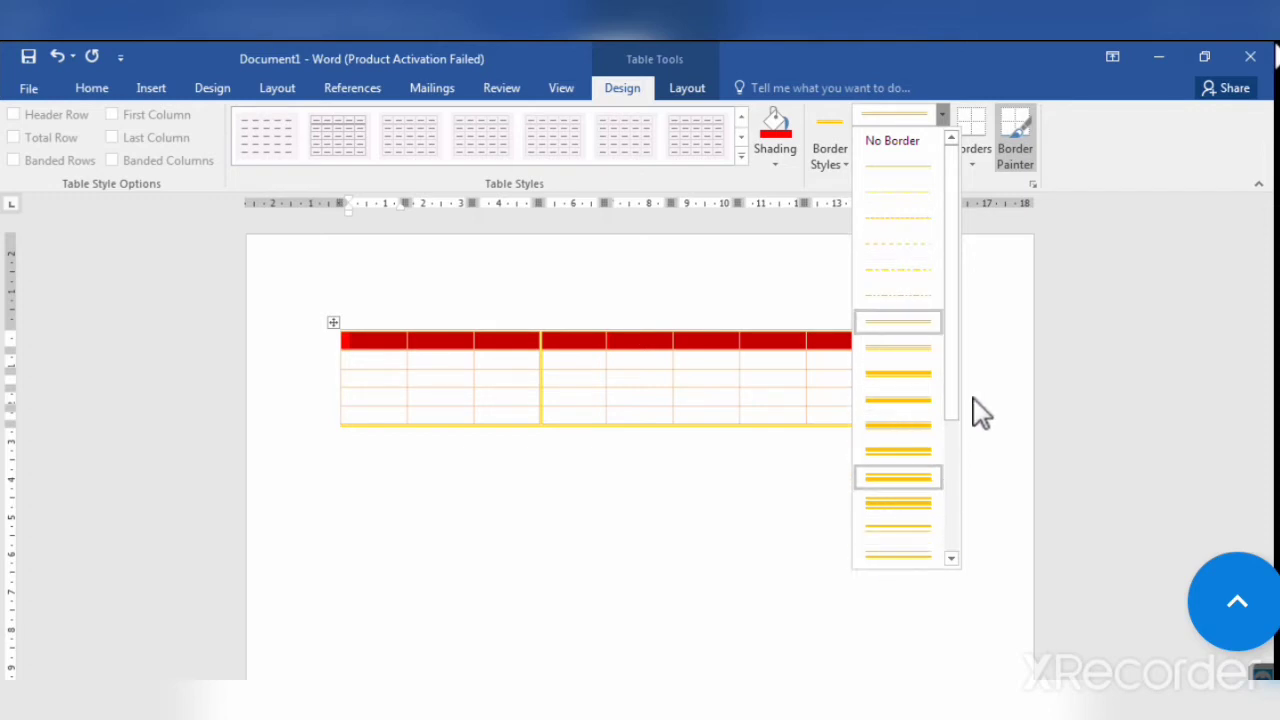
pyautogui.scroll(-3, 957, 405)
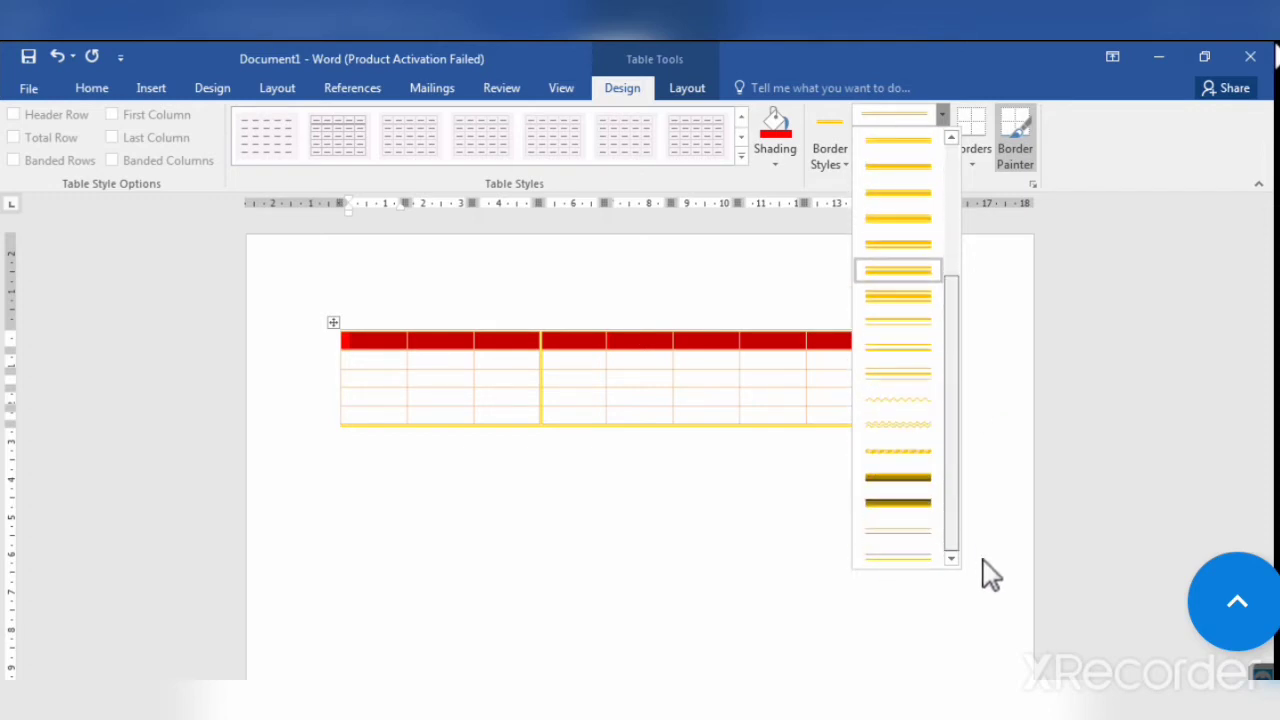
pyautogui.click(914, 460)
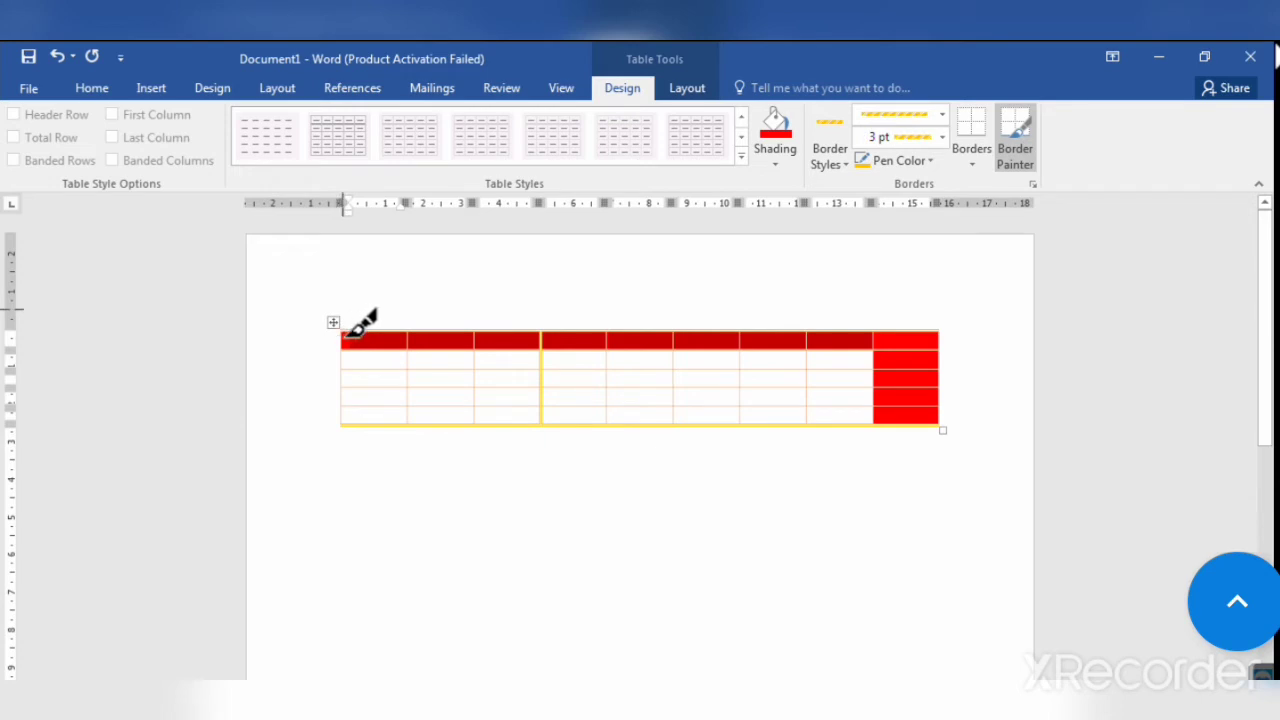
pyautogui.moveTo(348, 326); pyautogui.dragTo(348, 424)
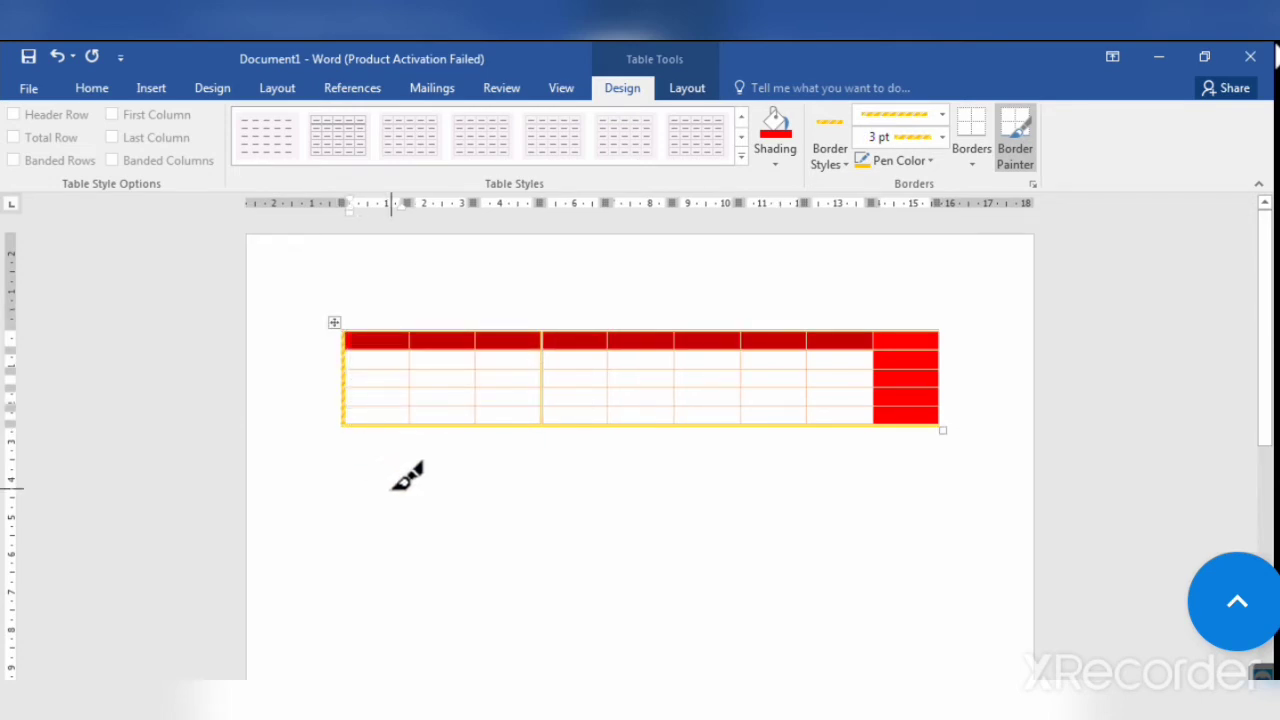
# Try a thin gold dash-dot line style for the border pen and view its available line weights.
pyautogui.click(943, 137)
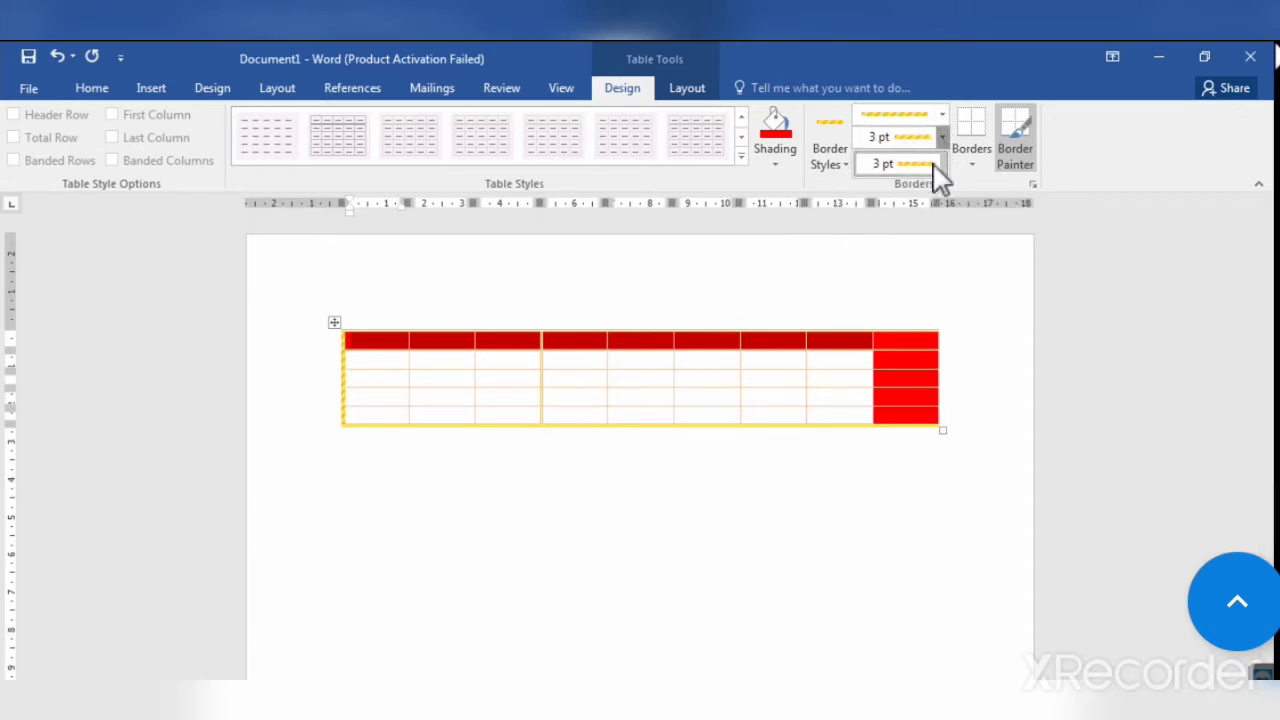
pyautogui.click(946, 114)
pyautogui.click(907, 186)
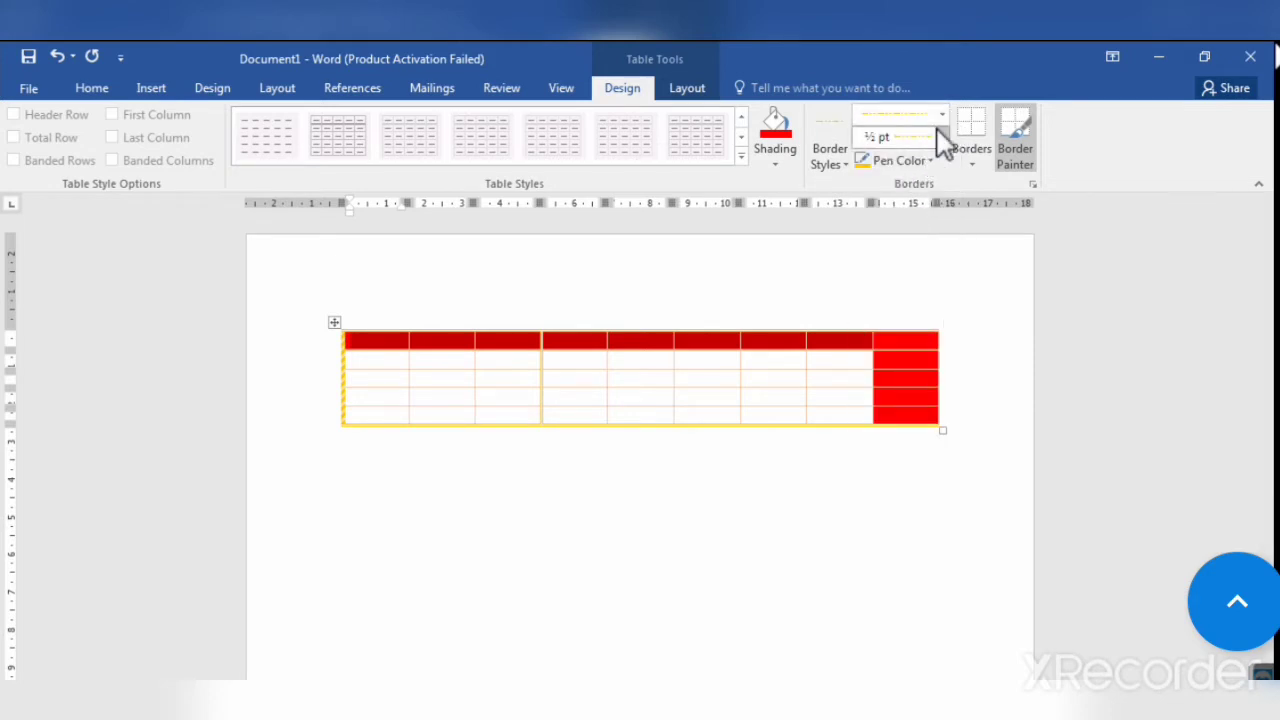
pyautogui.click(942, 134)
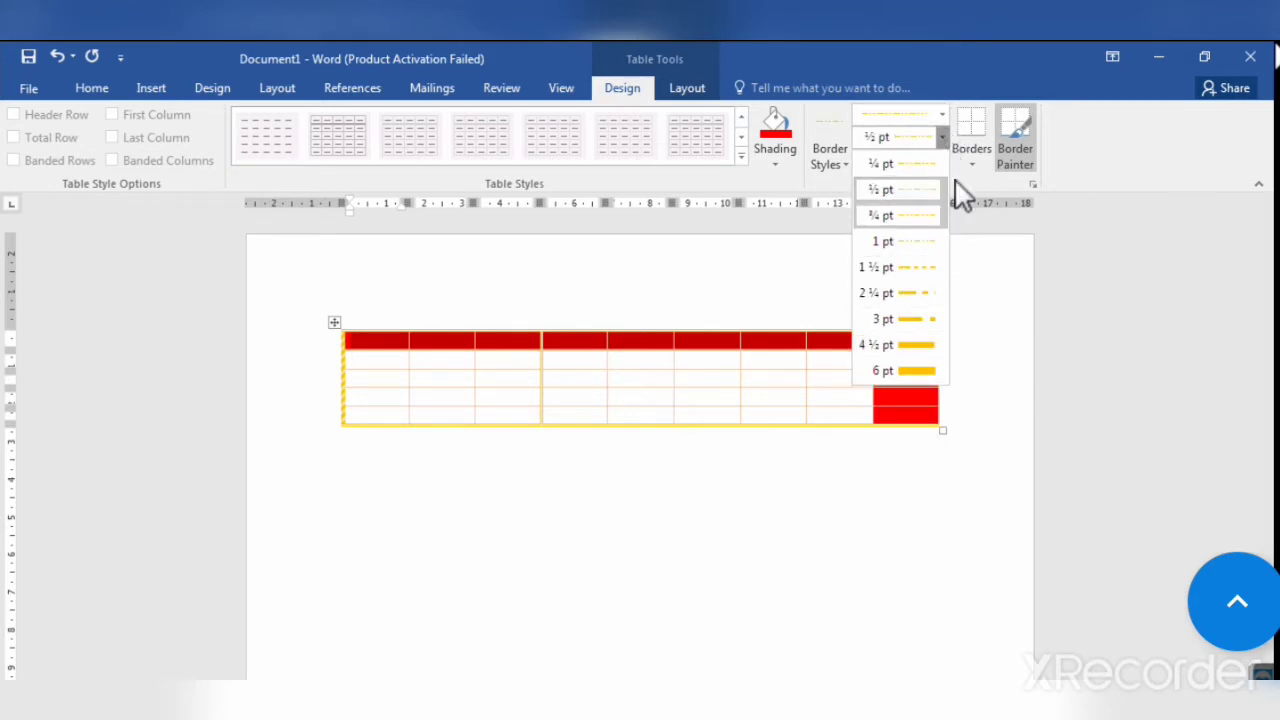
# Paint the table's right edge with the gold thick-thin double line style at 1 ½ pt weight.
pyautogui.click(940, 116)
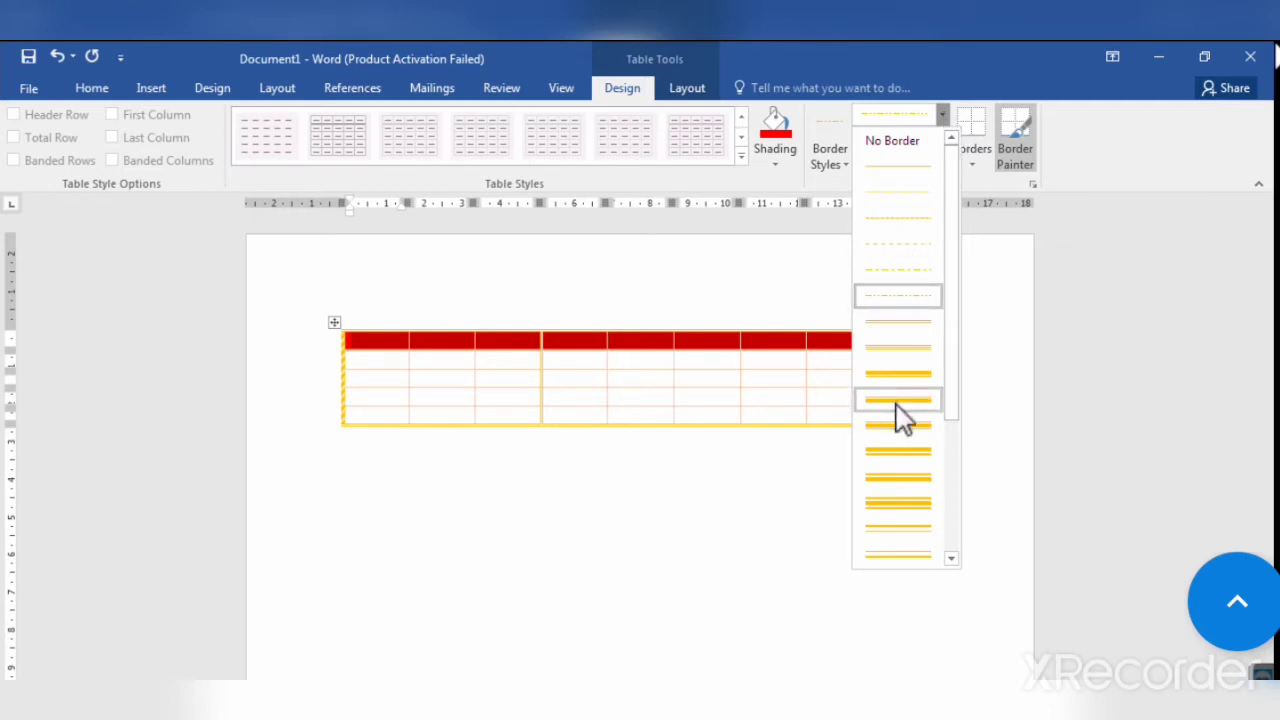
pyautogui.click(898, 404)
pyautogui.click(942, 137)
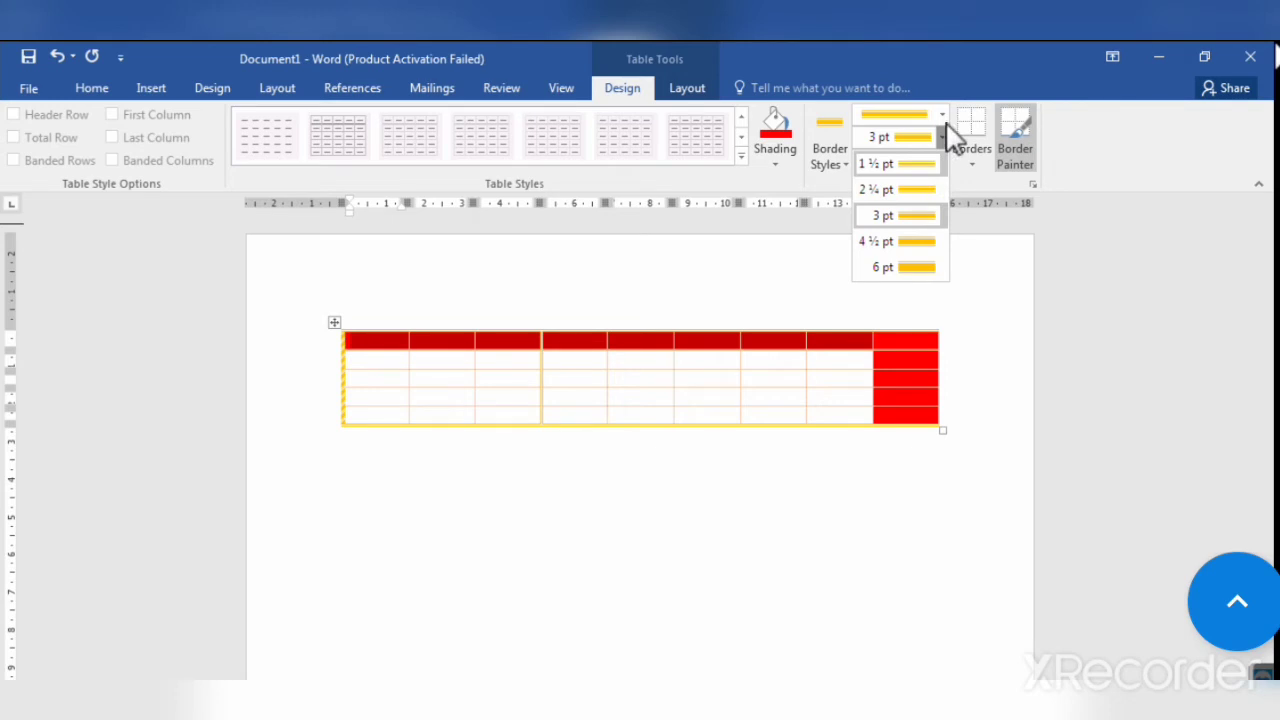
pyautogui.click(980, 275)
pyautogui.click(942, 138)
pyautogui.click(921, 164)
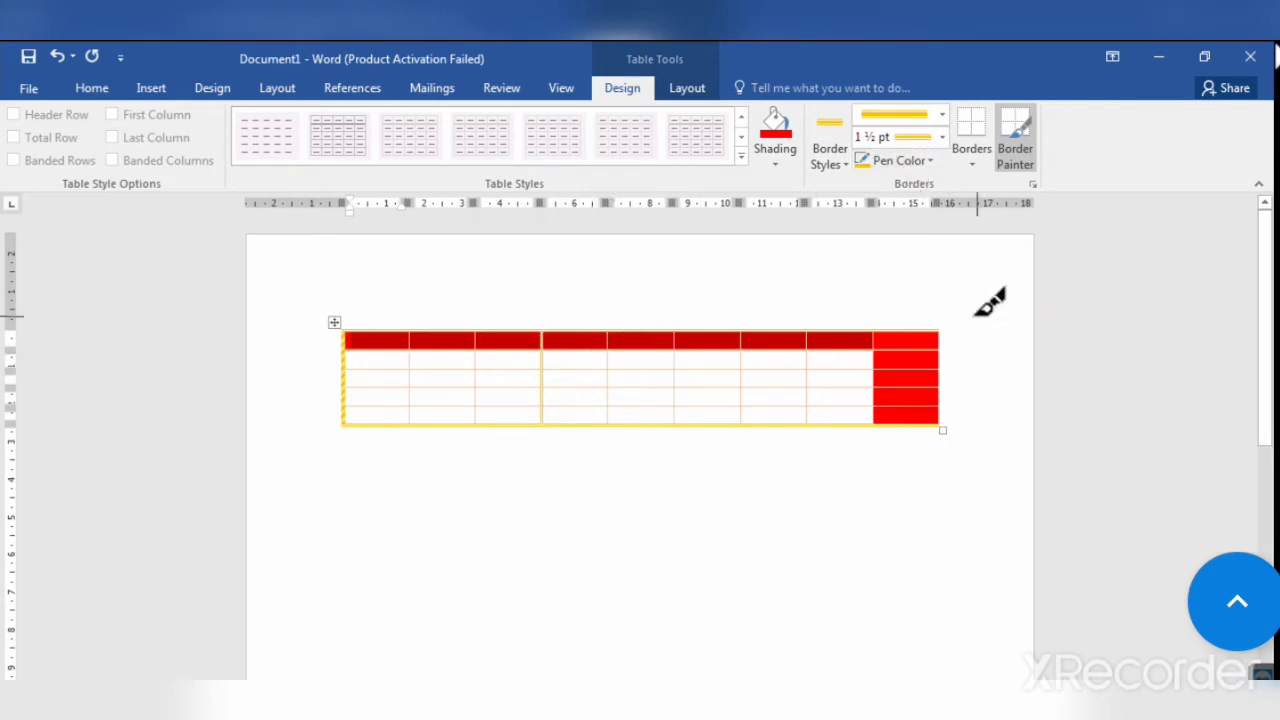
pyautogui.moveTo(943, 332); pyautogui.dragTo(940, 425)
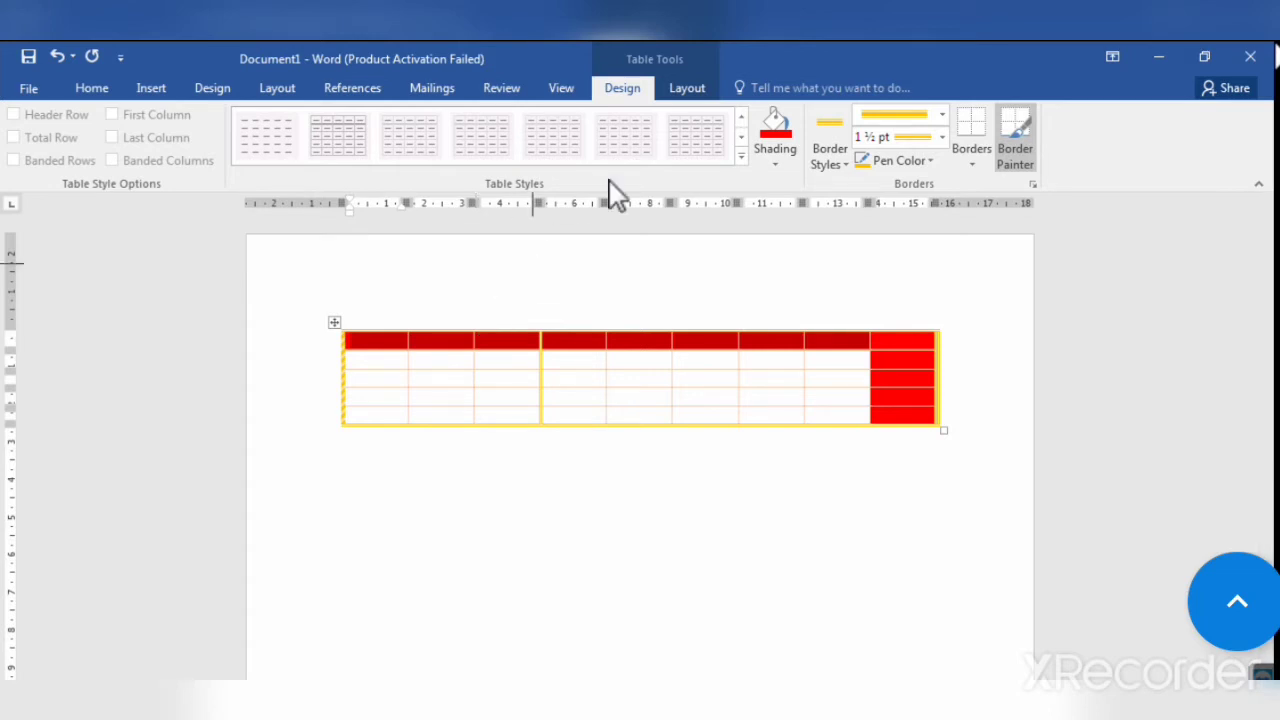
# Paint the top edge over the first six columns and the line after the third column with a standard red pen, and turn off the Border Painter.
pyautogui.click(903, 164)
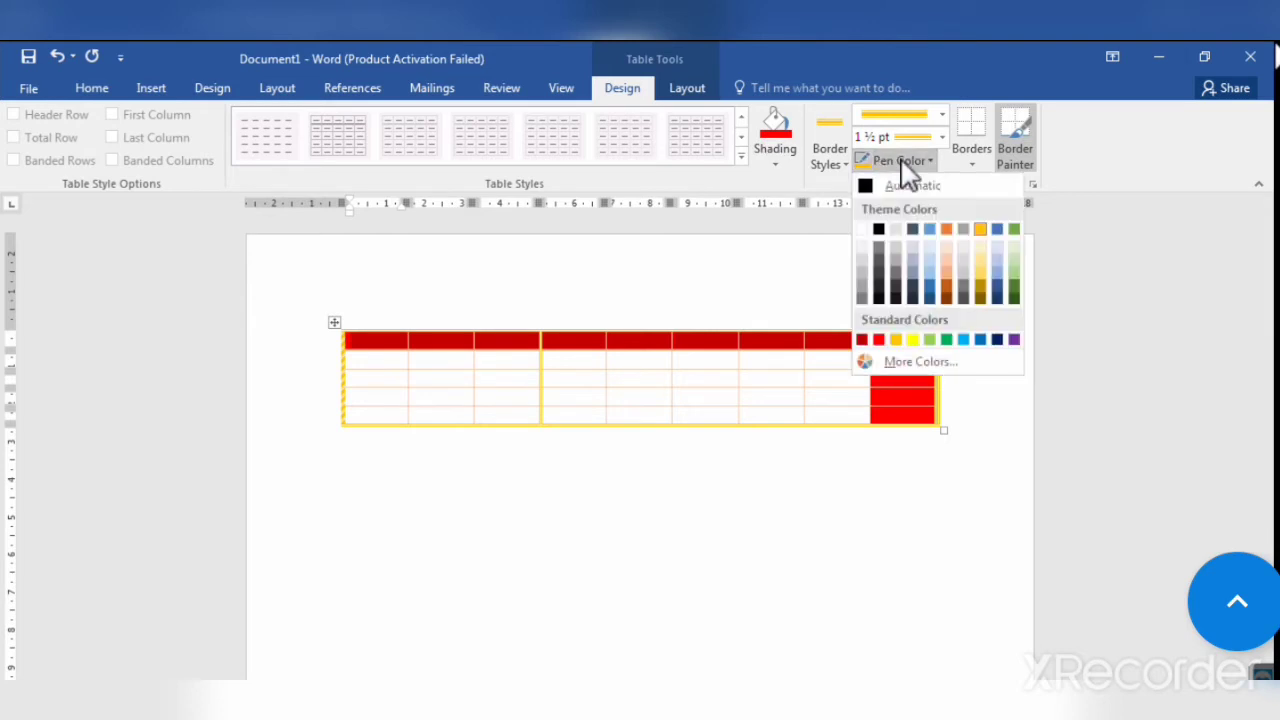
pyautogui.click(878, 340)
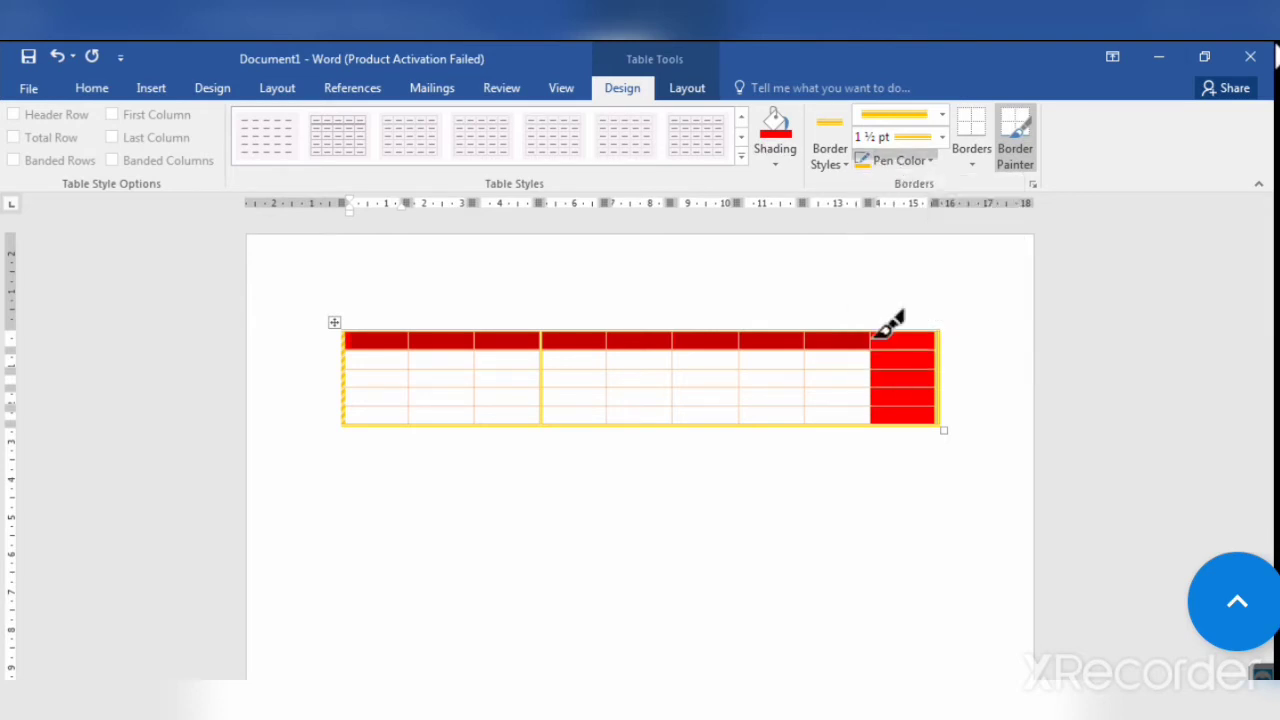
pyautogui.moveTo(348, 332); pyautogui.dragTo(714, 332)
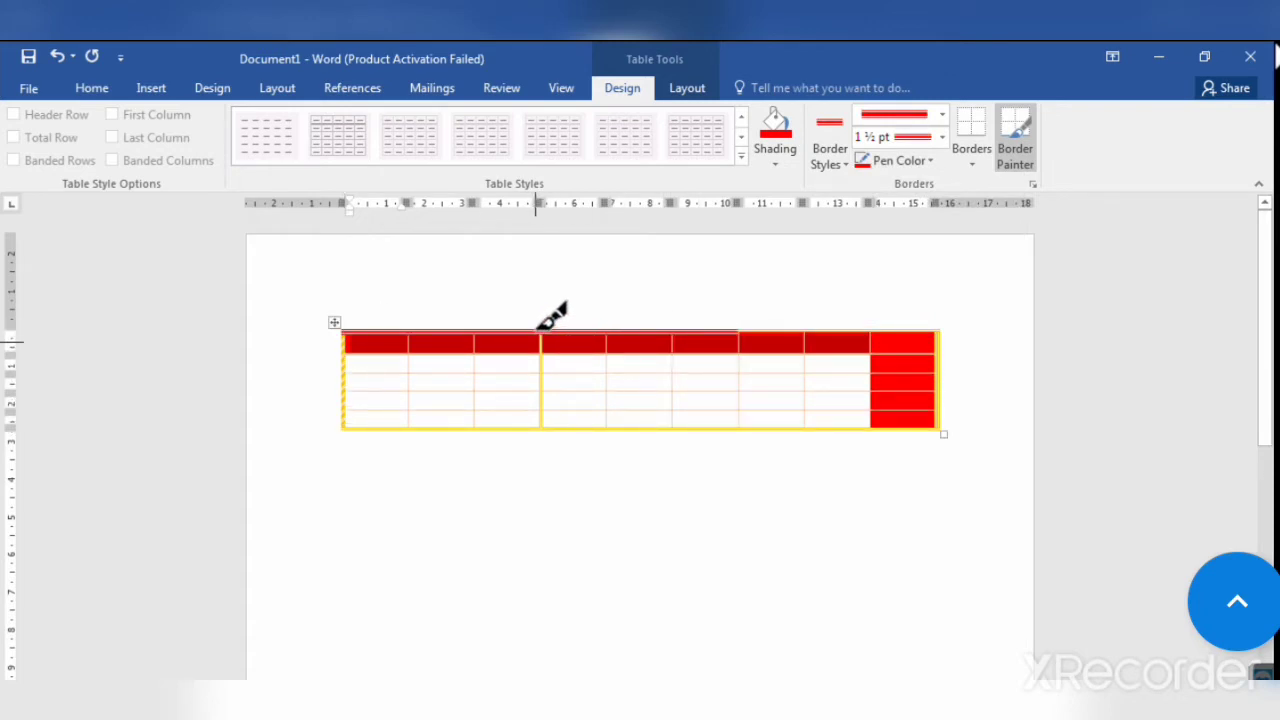
pyautogui.moveTo(551, 346); pyautogui.dragTo(547, 426)
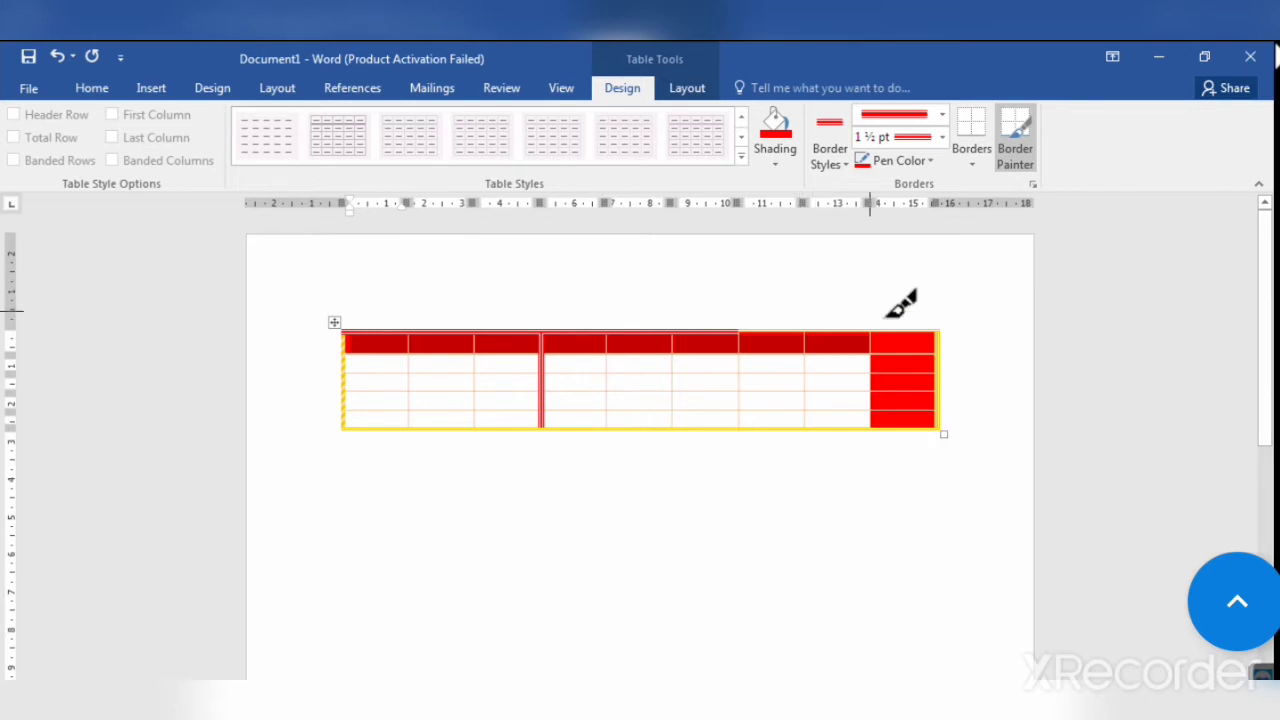
pyautogui.click(1023, 147)
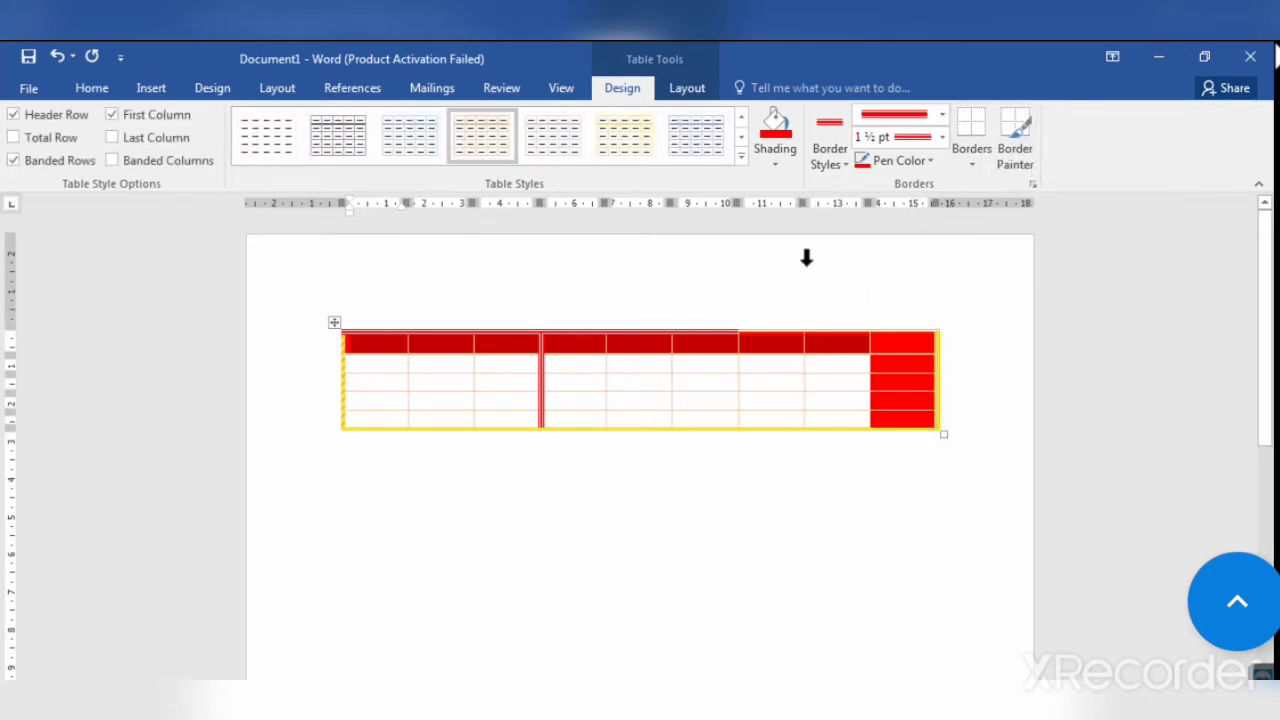
# Apply All Borders to the whole table with the current red 1 ½ pt double line and deselect the table.
pyautogui.click(336, 321)
pyautogui.click(971, 152)
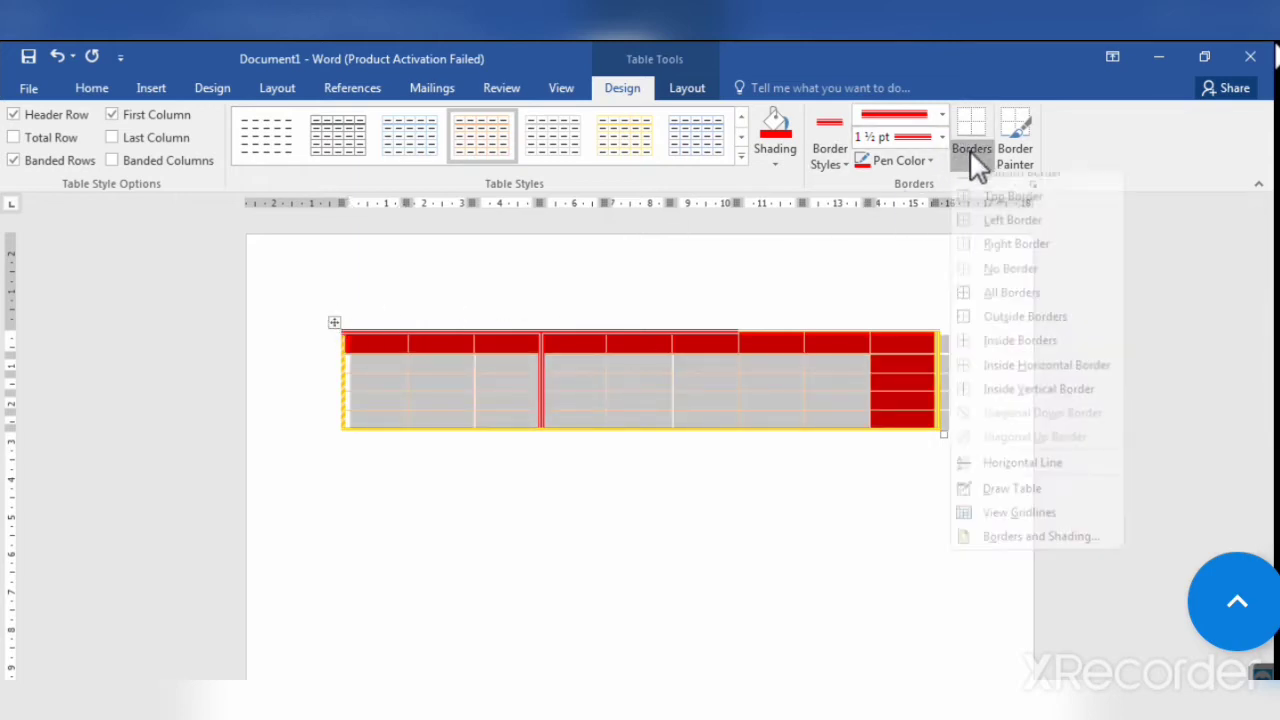
pyautogui.click(1015, 308)
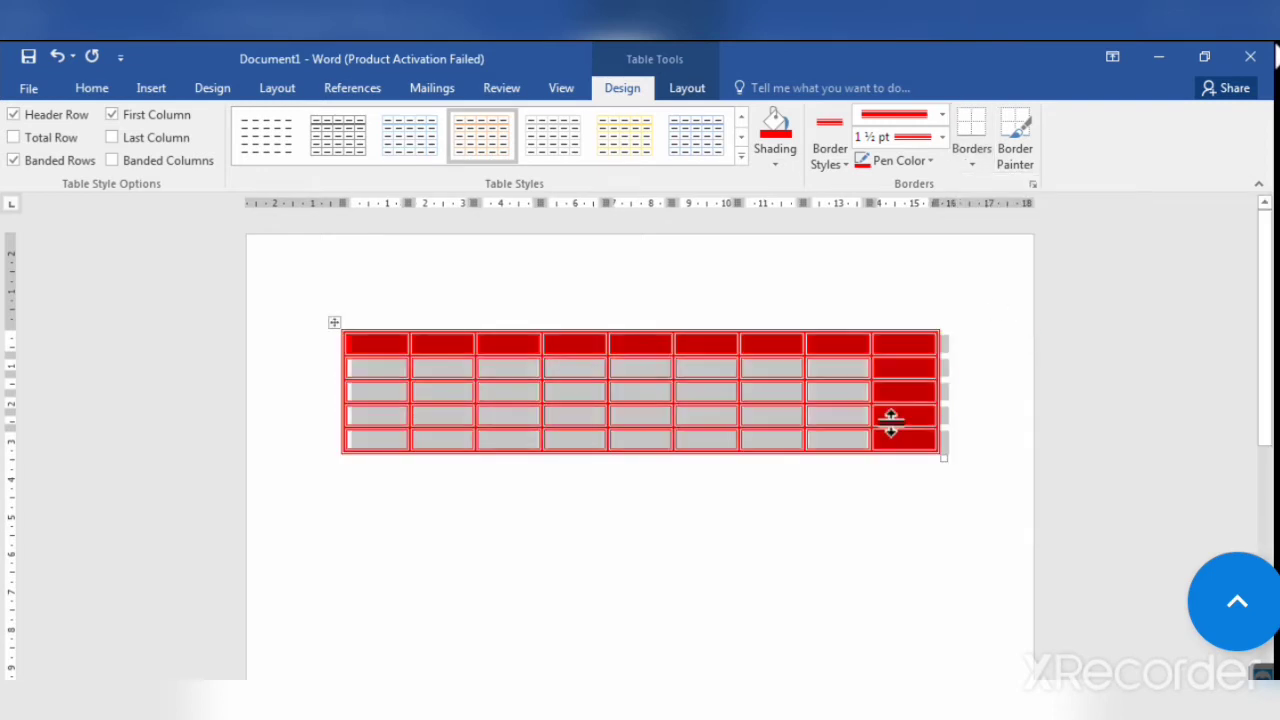
pyautogui.click(752, 482)
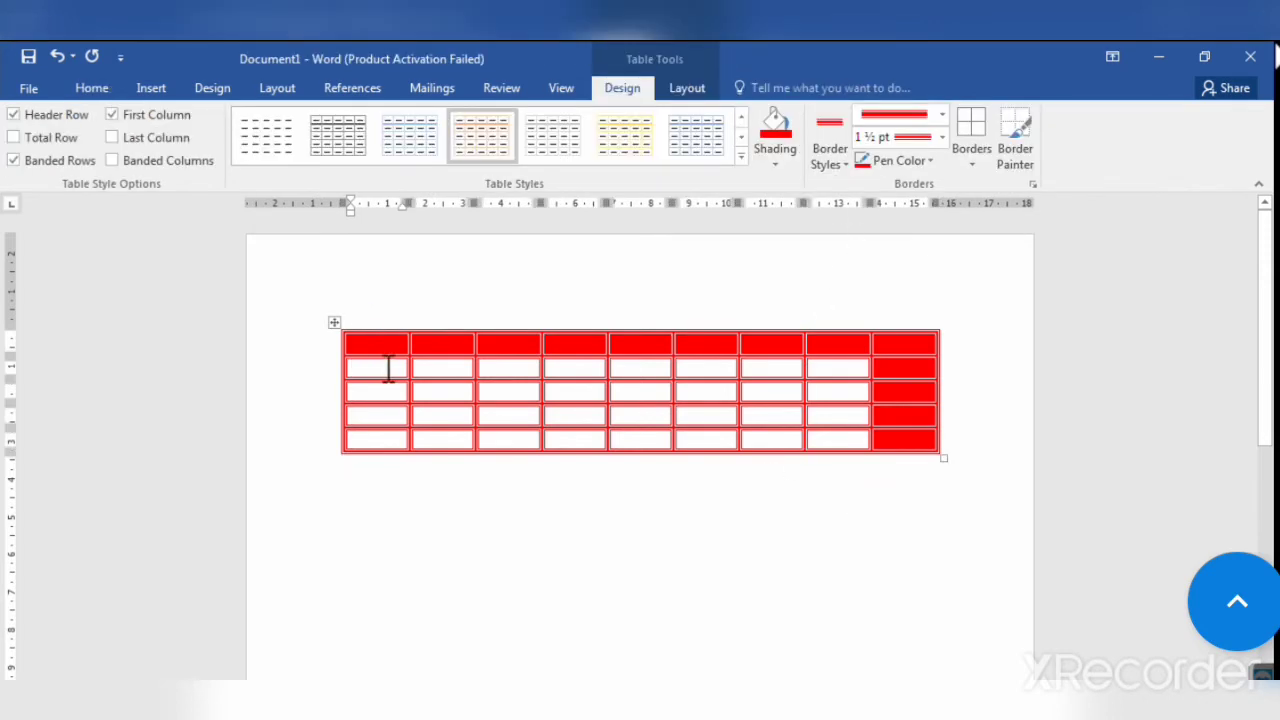
# Select the entire table with the Select Table command from the table layout tools.
pyautogui.click(690, 92)
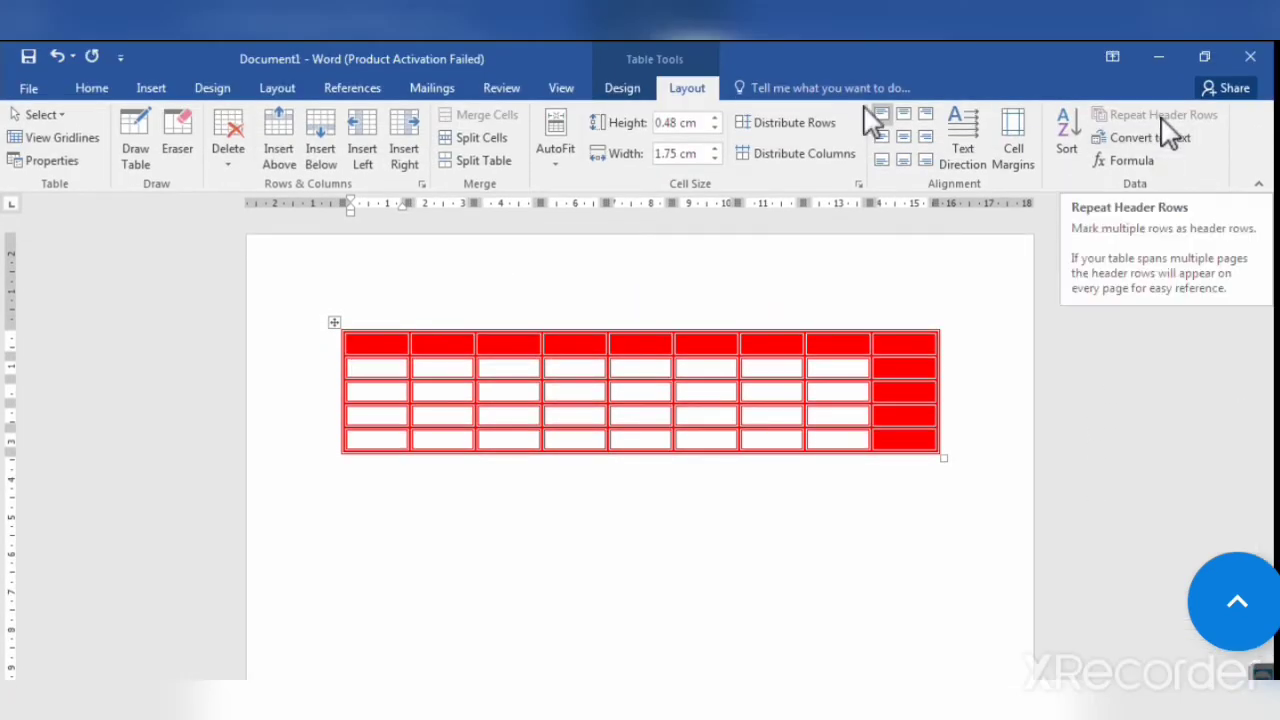
pyautogui.click(622, 92)
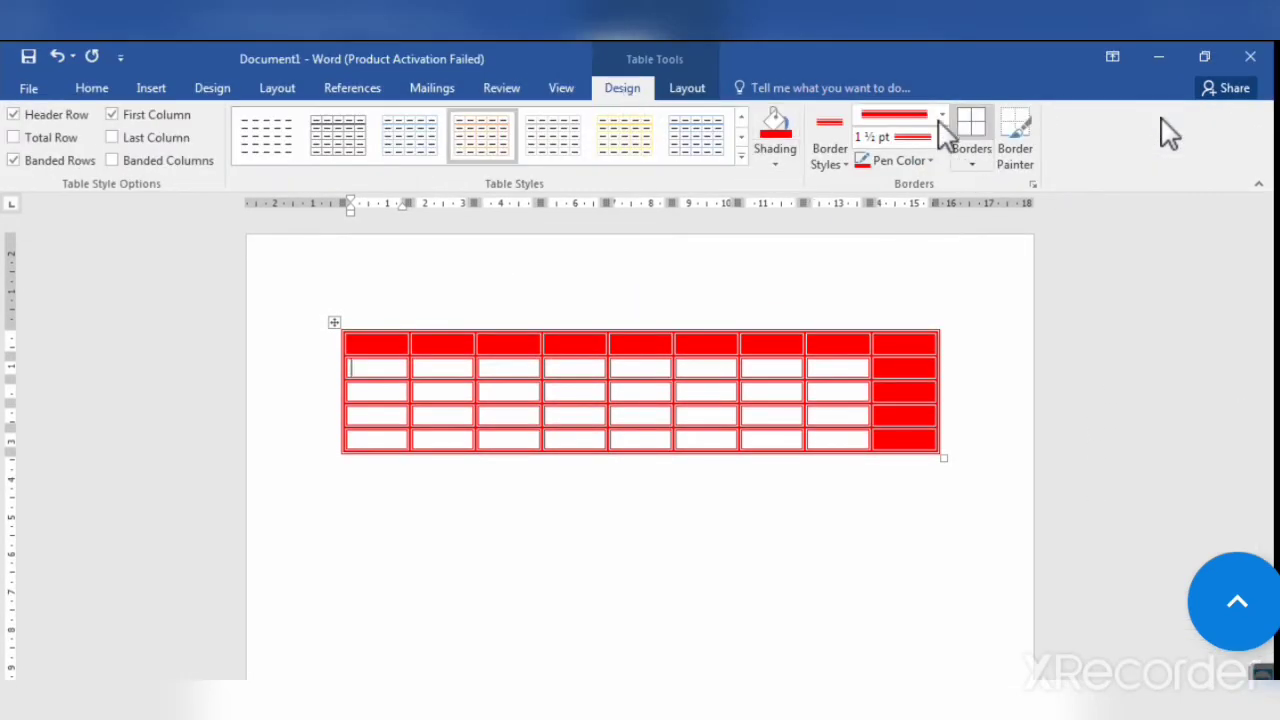
pyautogui.click(688, 90)
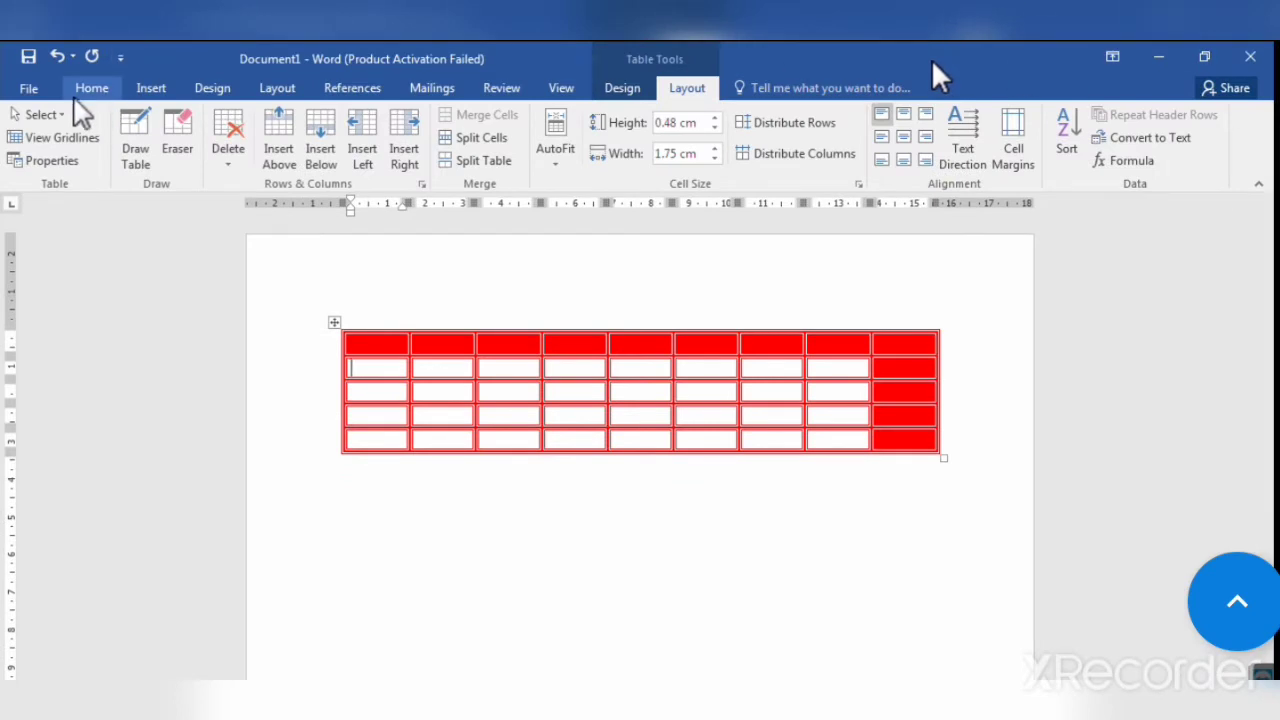
pyautogui.click(42, 118)
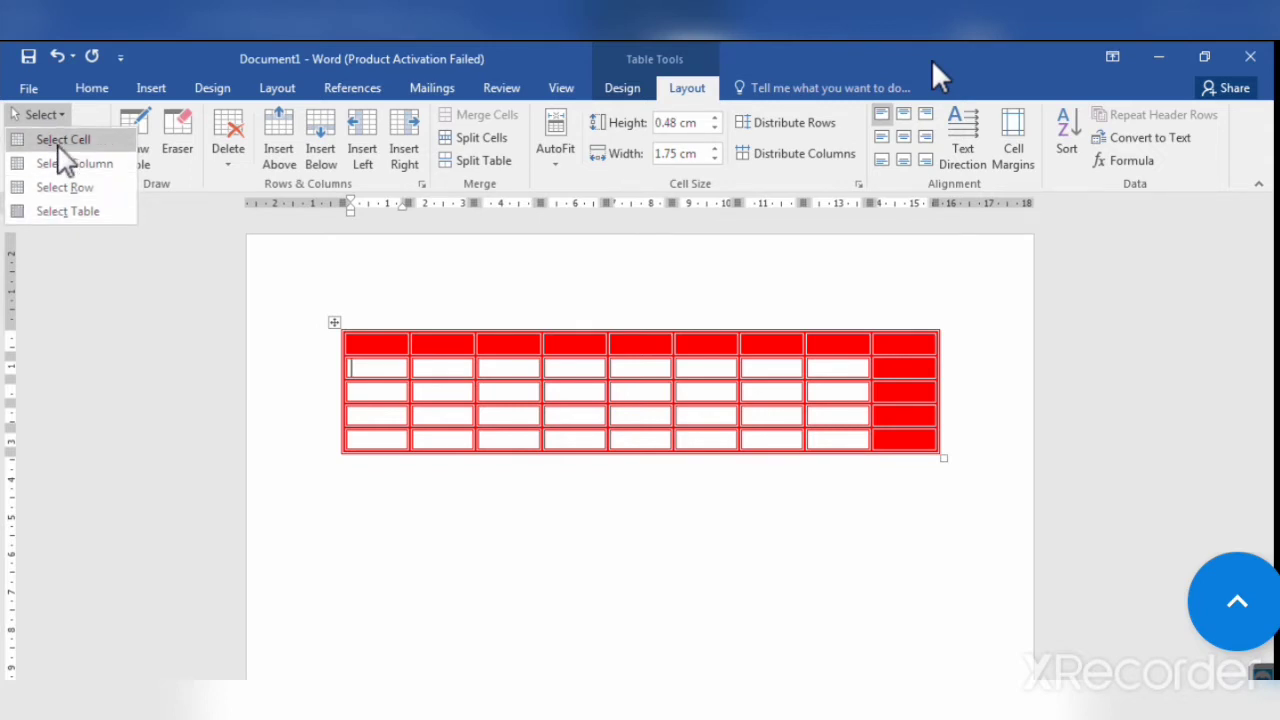
pyautogui.click(91, 214)
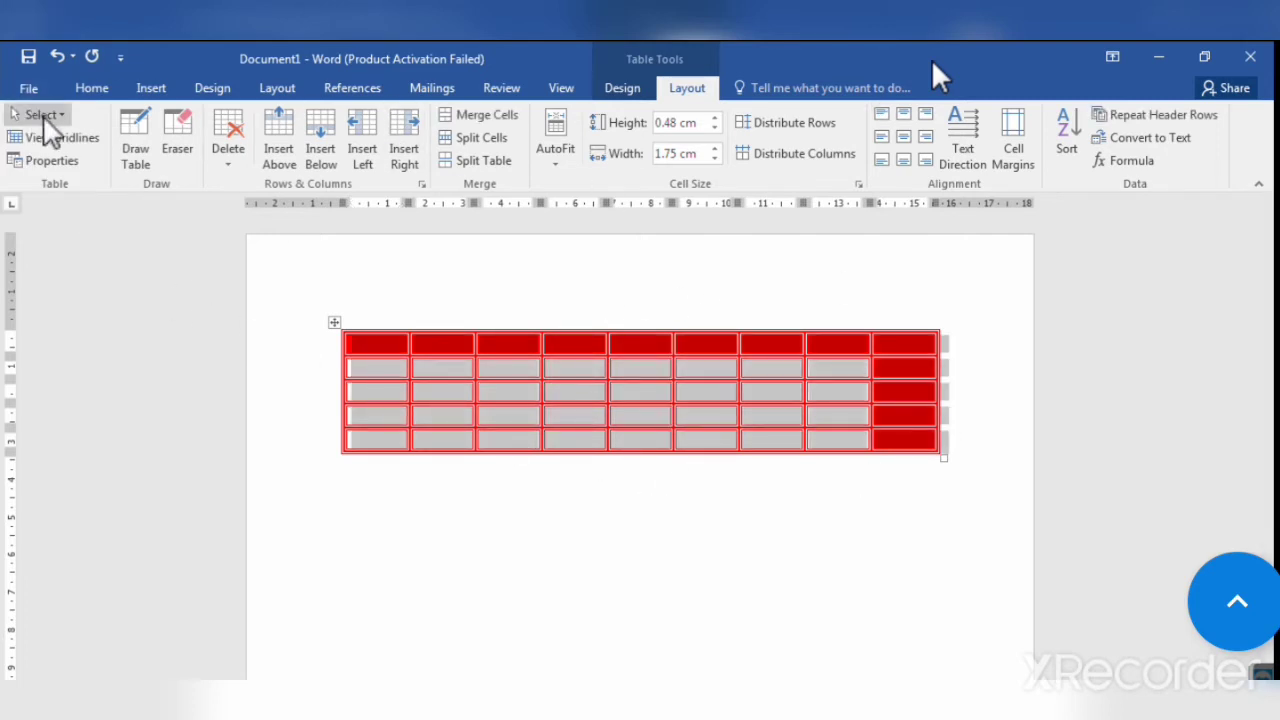
# Select the entire table by its move handle, select only the third row from the page margin, and clear the selection.
pyautogui.click(508, 505)
pyautogui.click(432, 343)
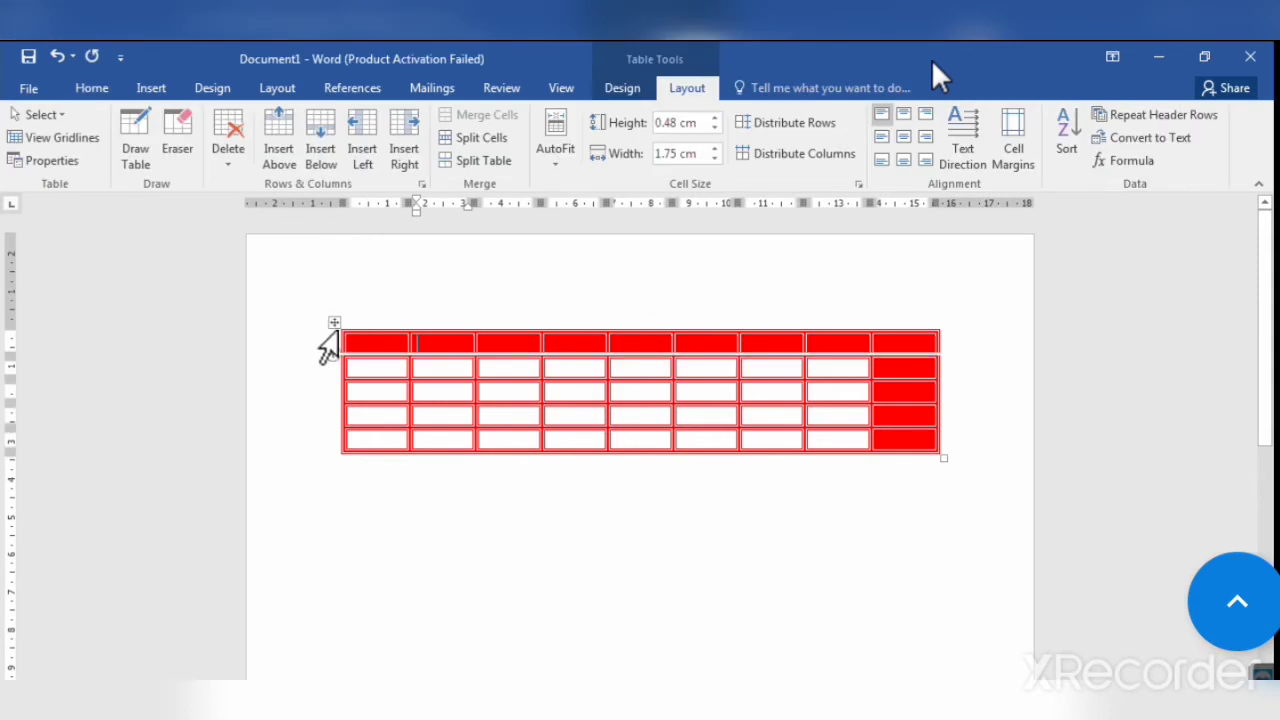
pyautogui.click(335, 322)
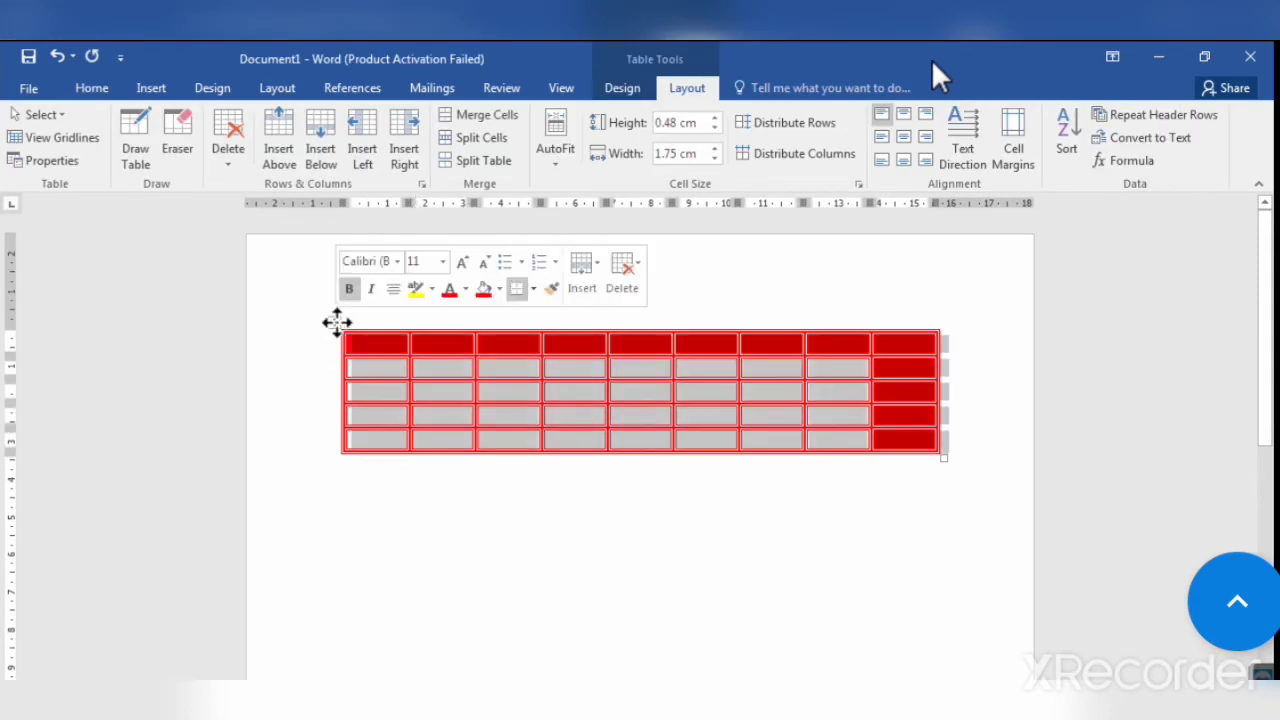
pyautogui.click(280, 391)
pyautogui.click(50, 116)
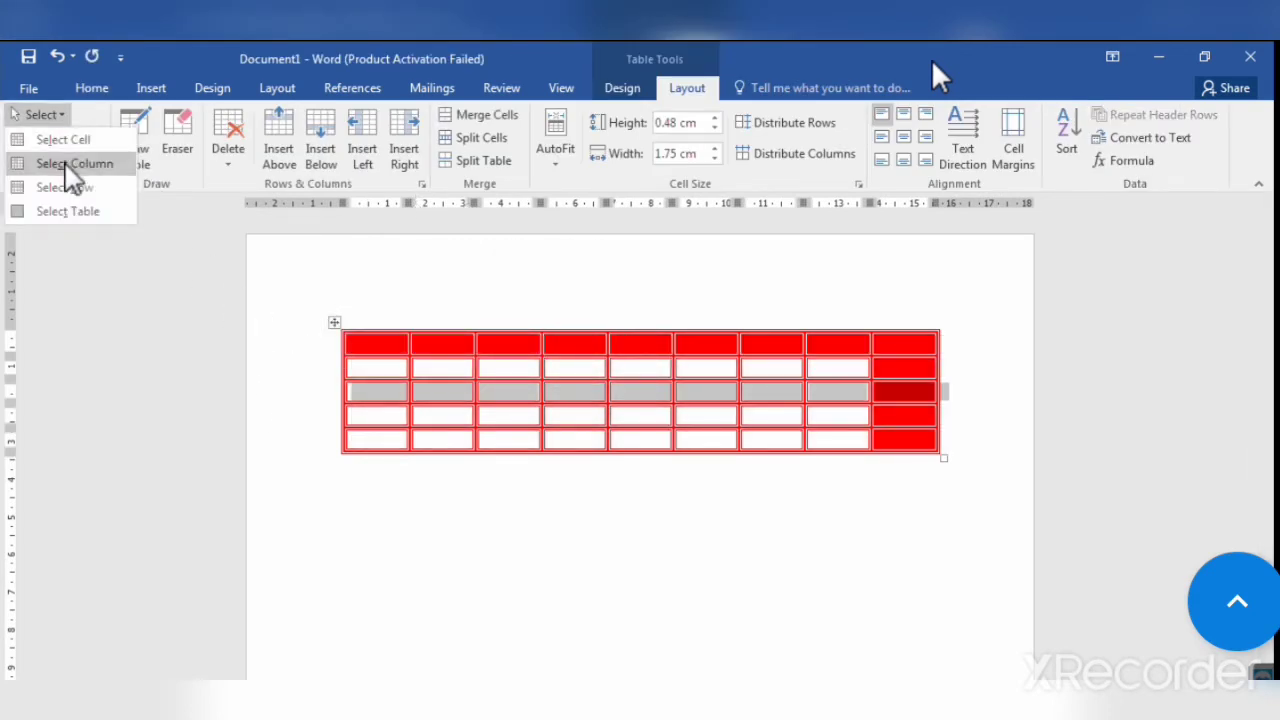
pyautogui.click(440, 514)
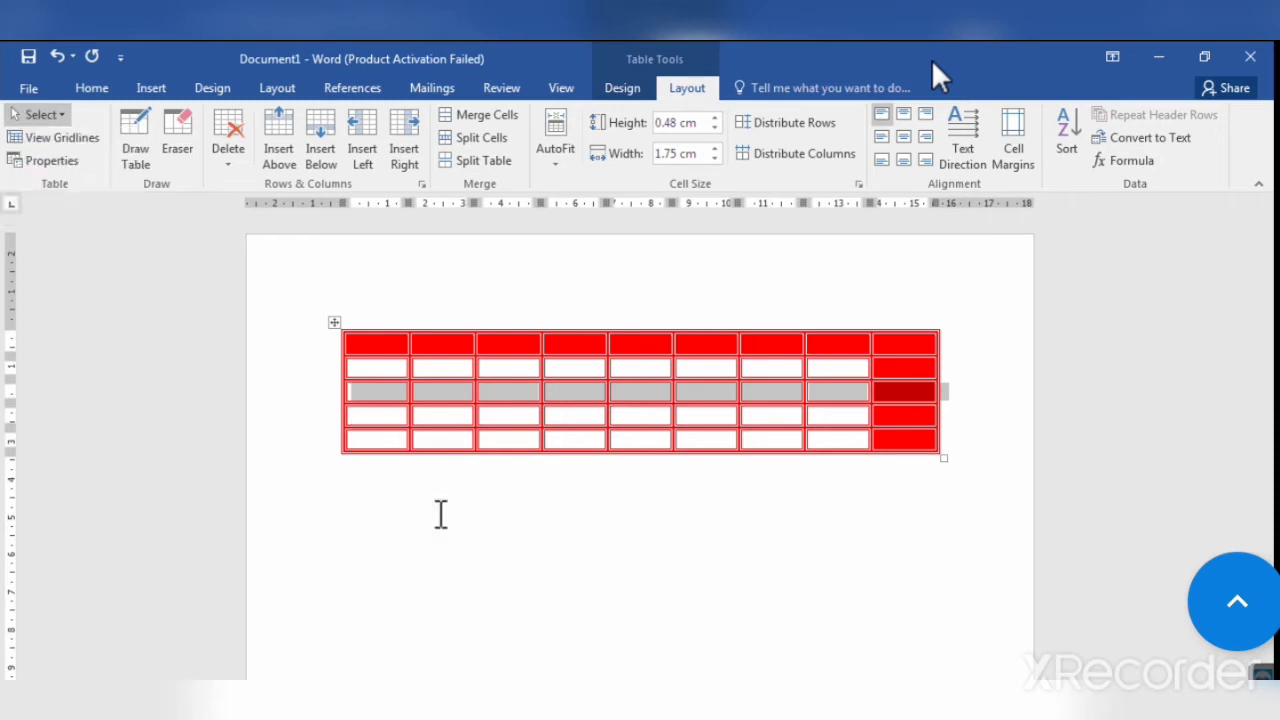
pyautogui.click(406, 471)
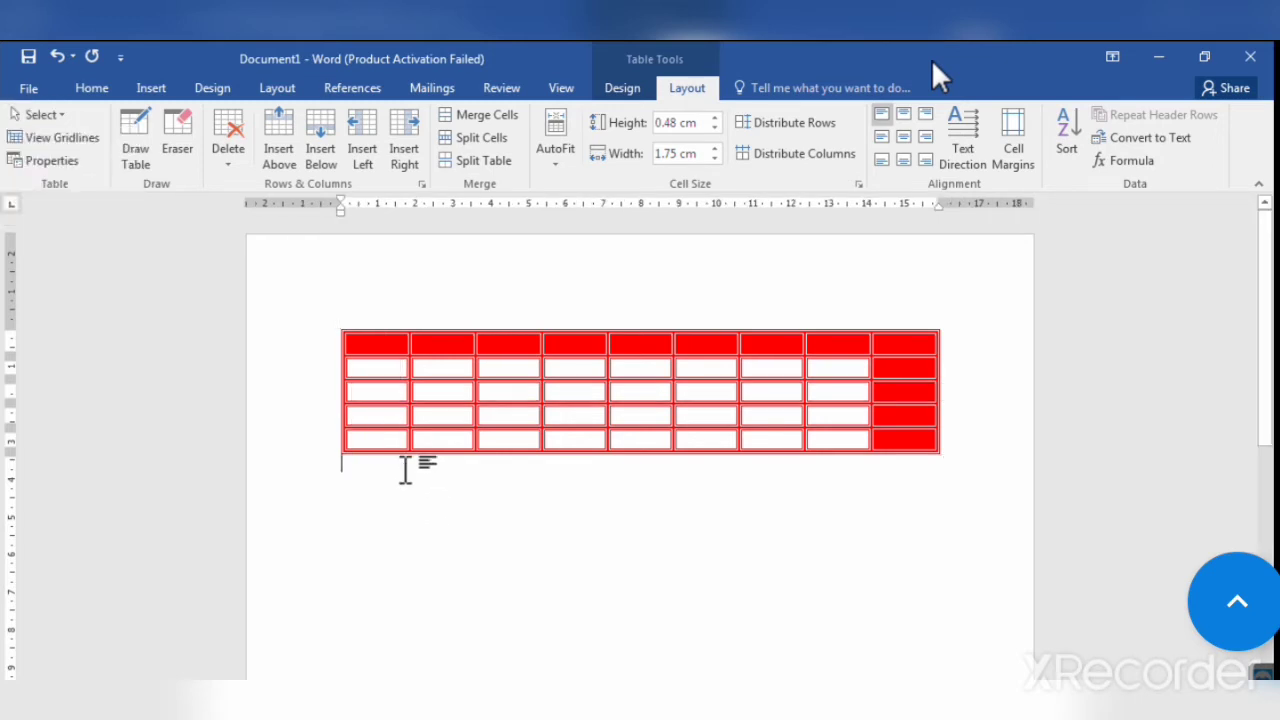
# Select the table's first column with the Select Column command, starting from the first cell.
pyautogui.click(376, 340)
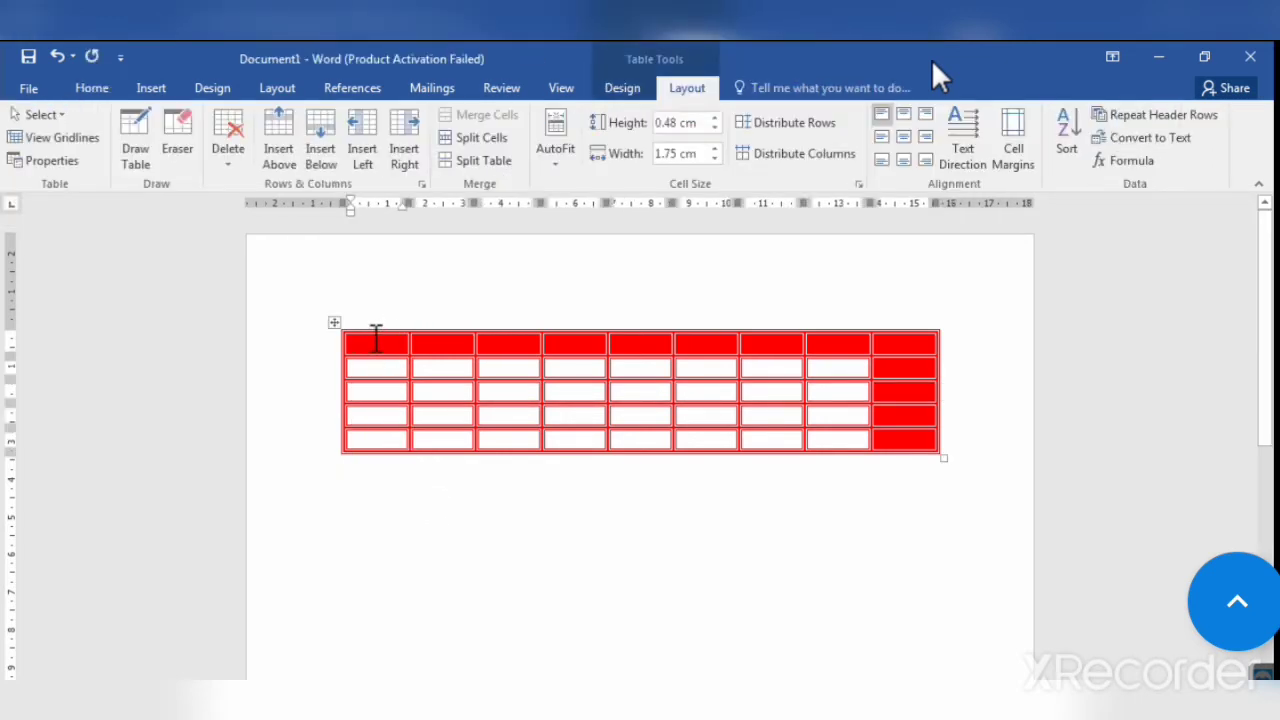
pyautogui.click(45, 115)
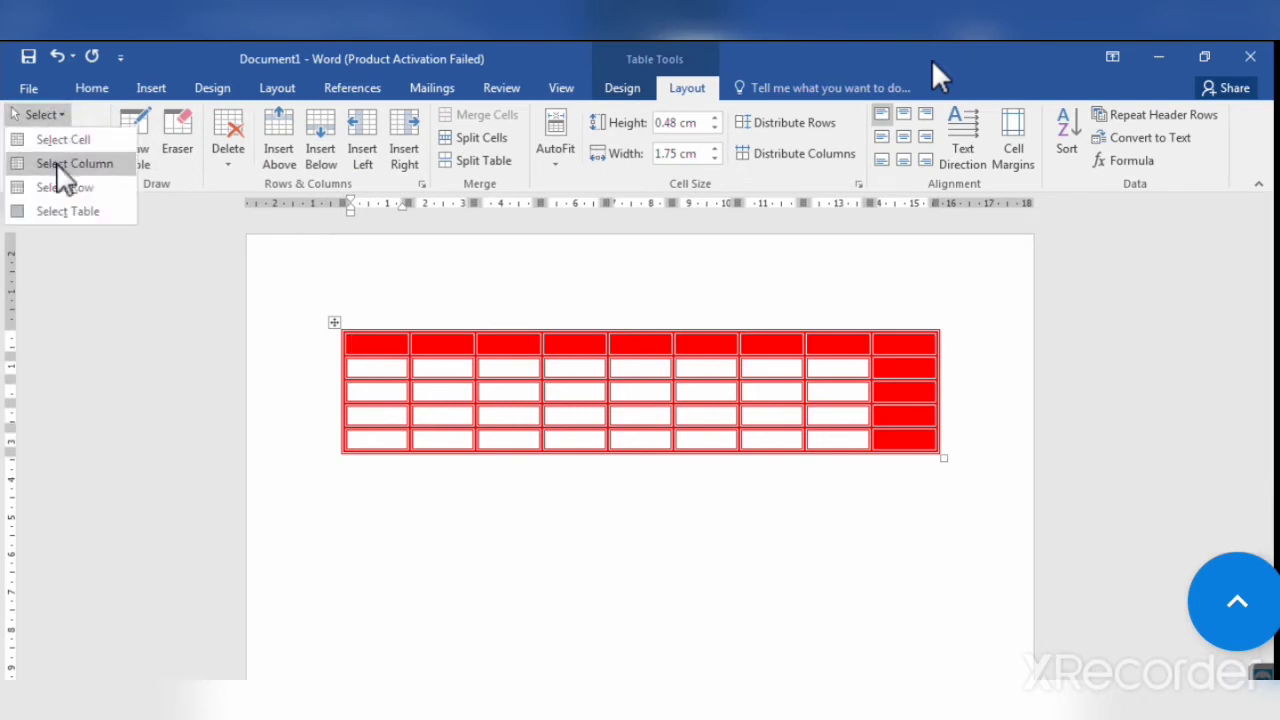
pyautogui.click(60, 165)
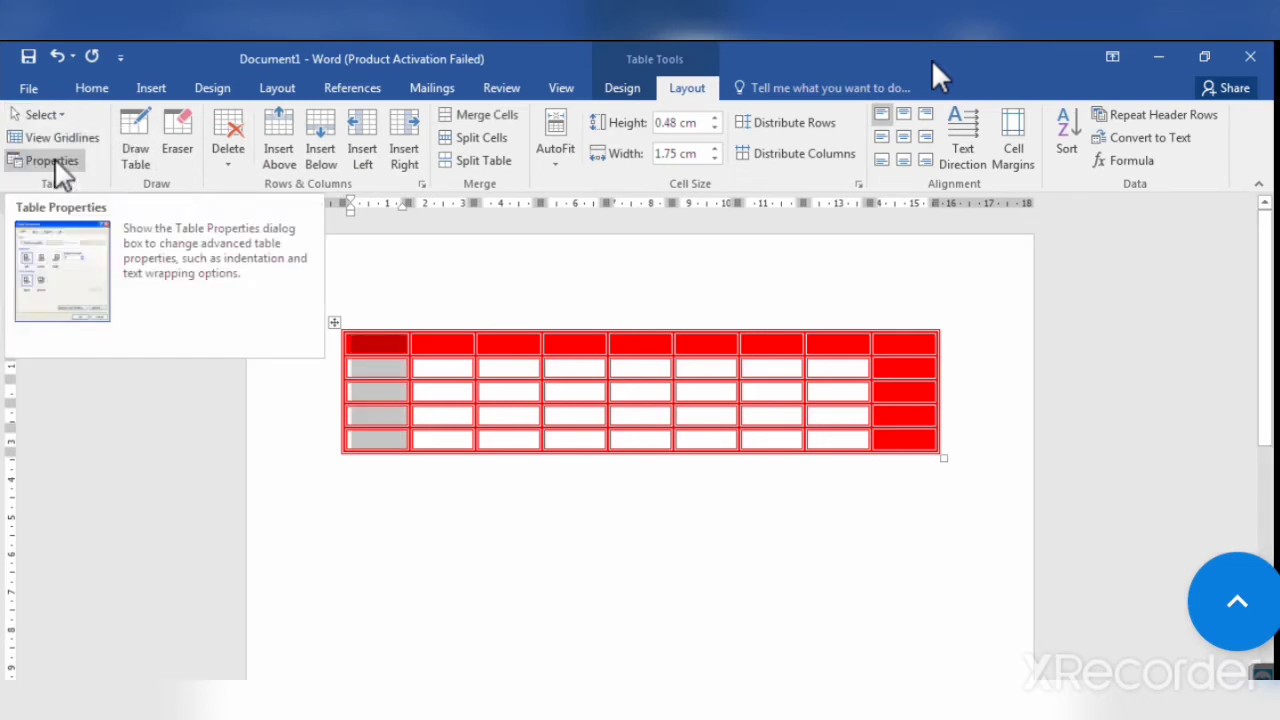
# Select the table's first row with the Select Row command, starting from the first cell.
pyautogui.click(376, 340)
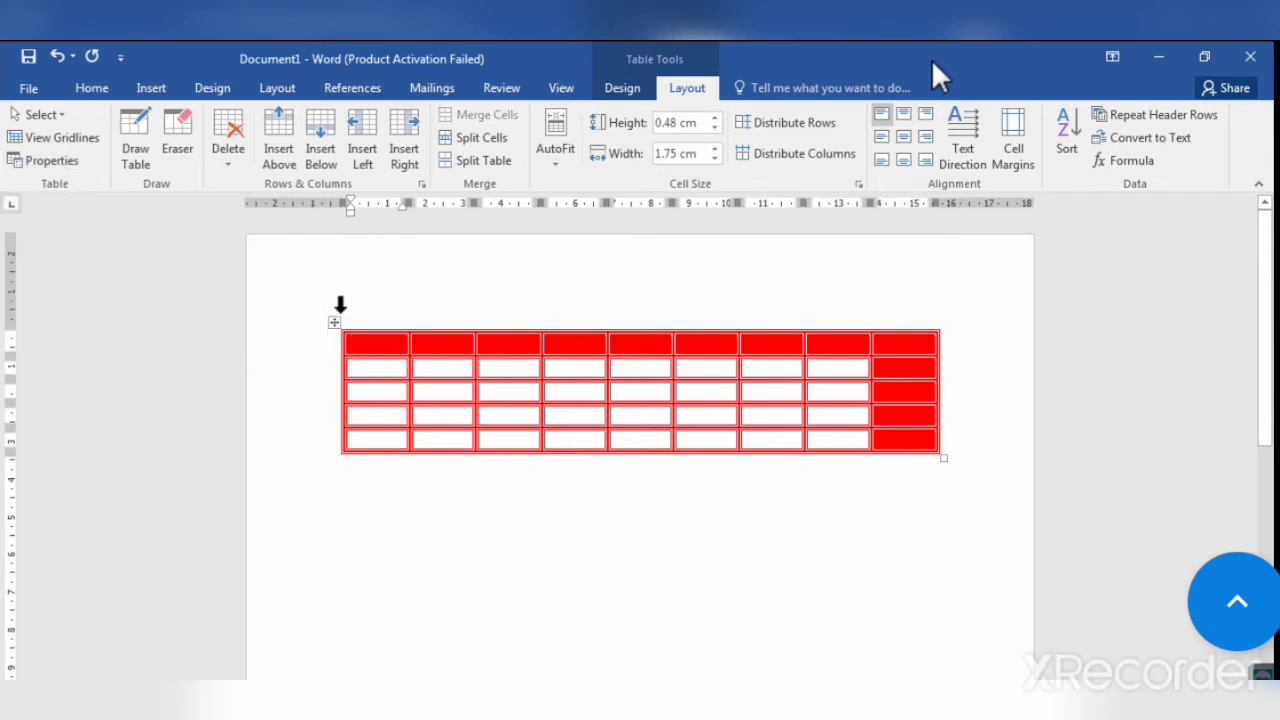
pyautogui.click(57, 116)
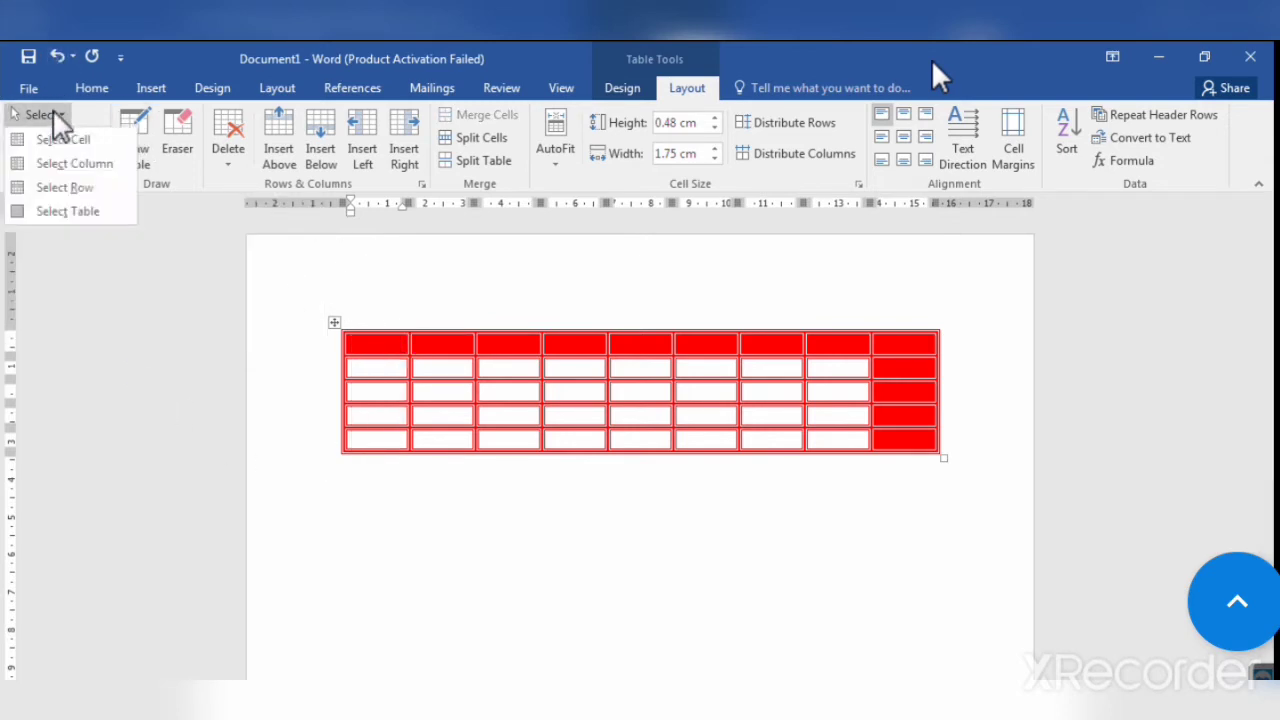
pyautogui.click(66, 187)
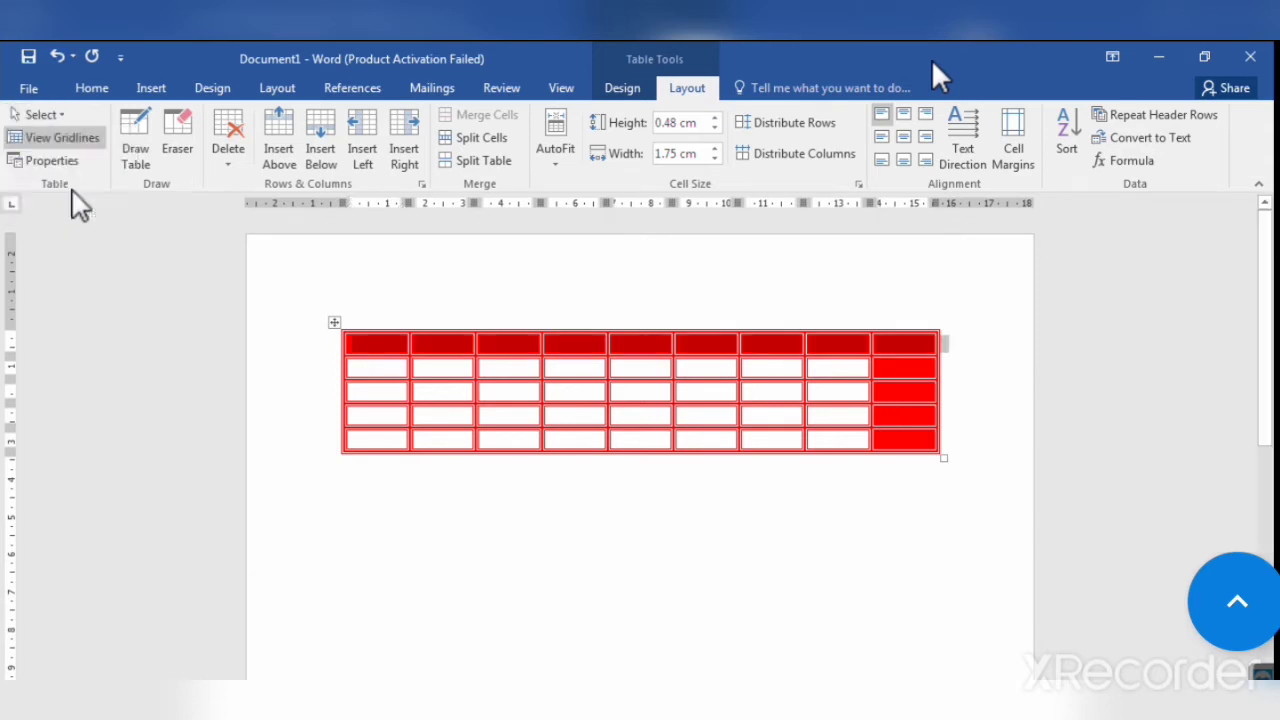
pyautogui.click(61, 116)
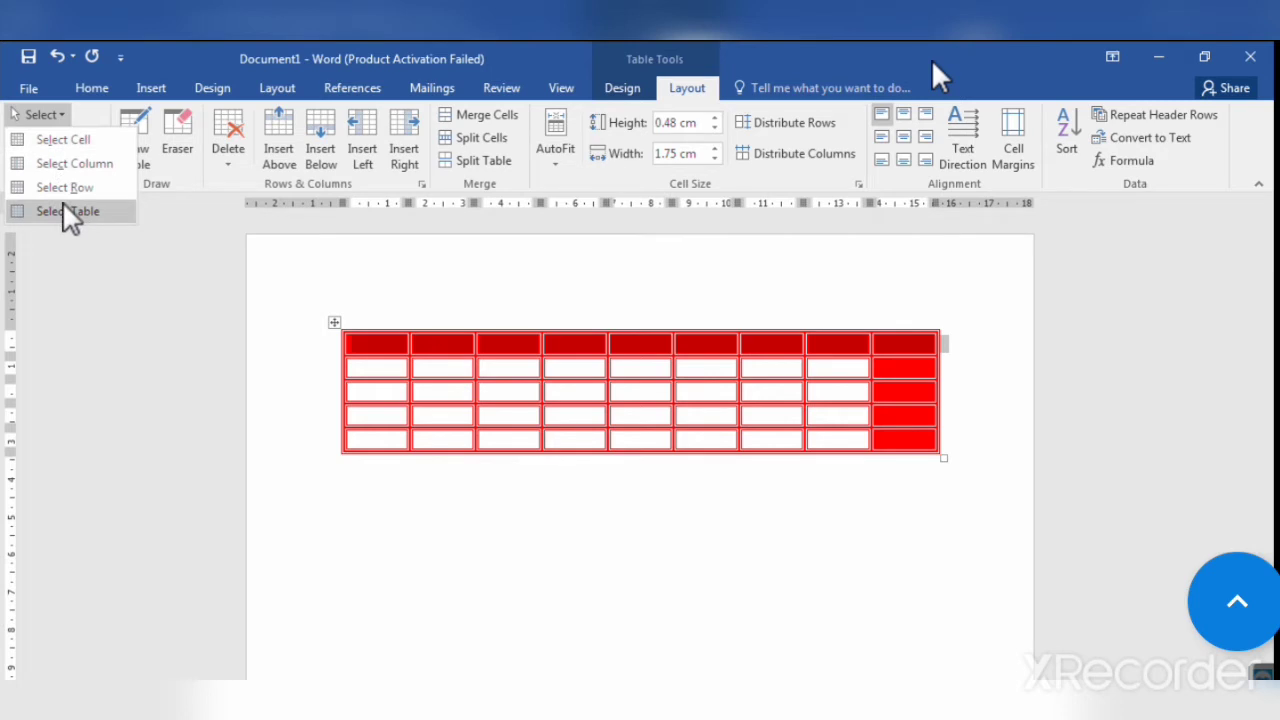
pyautogui.click(245, 493)
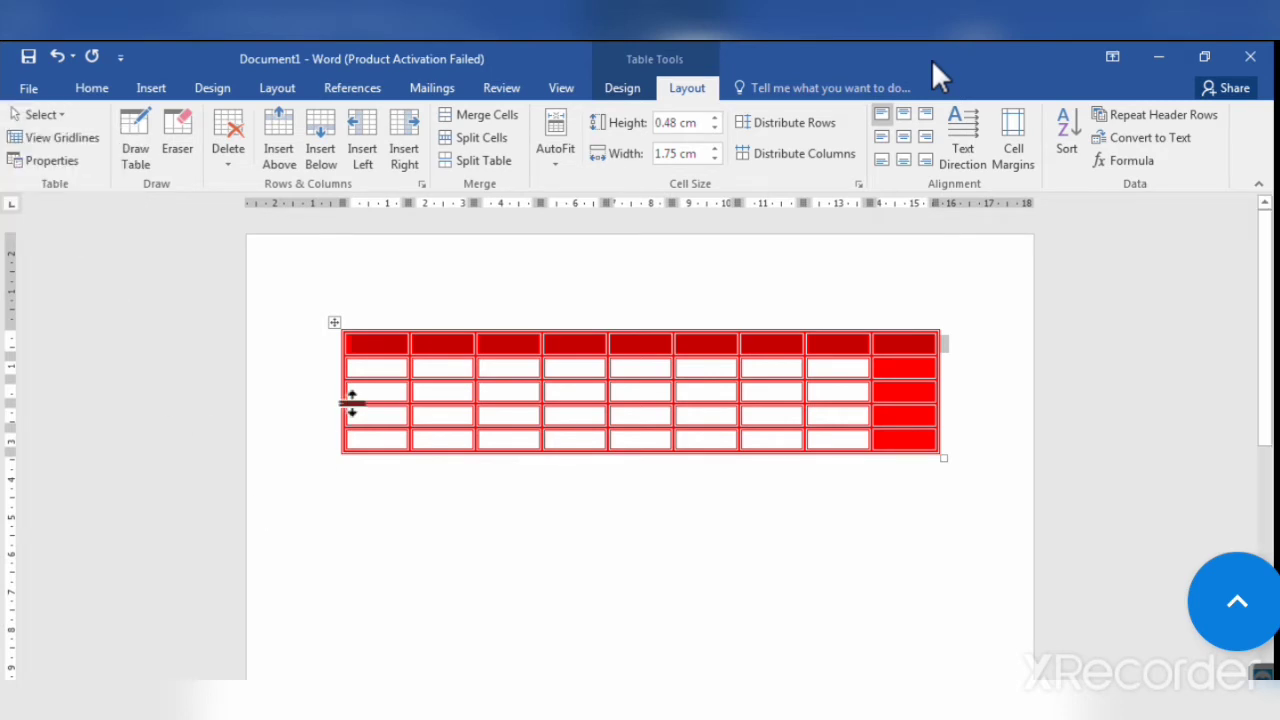
# Select the first cell of the second row with the Select Cell command, and clear the selection below the table.
pyautogui.click(371, 370)
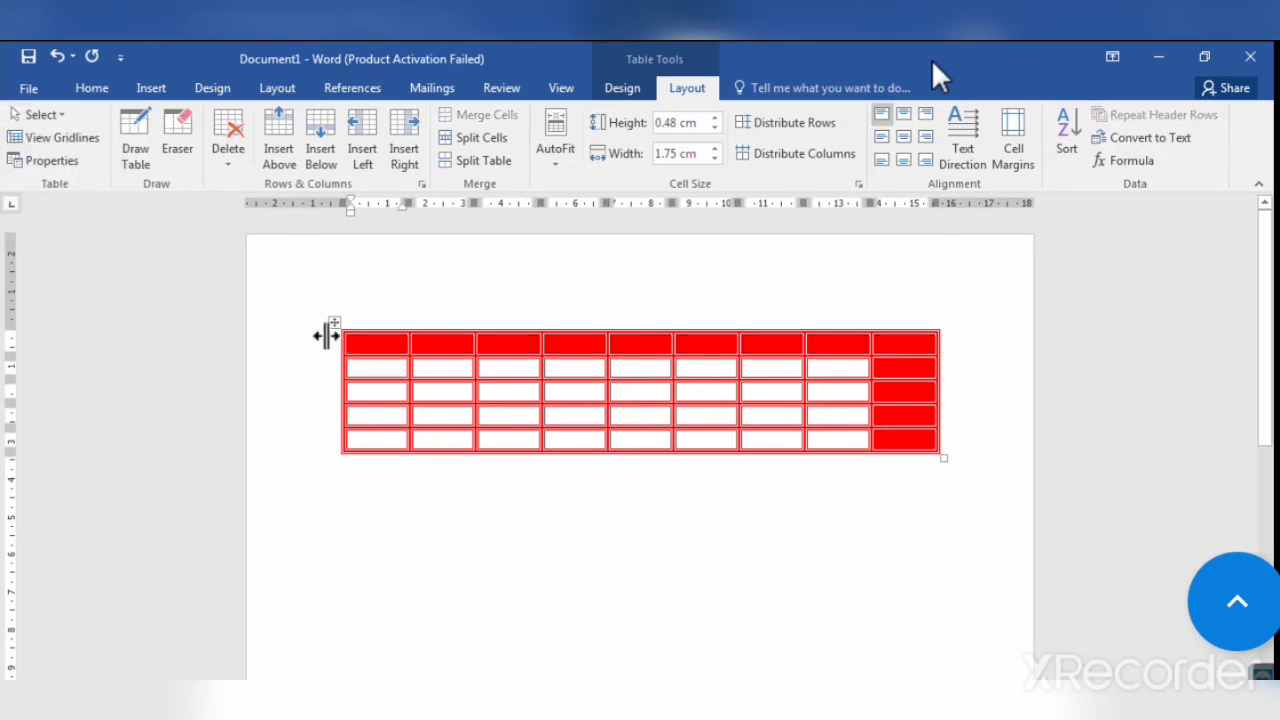
pyautogui.click(63, 117)
pyautogui.click(92, 143)
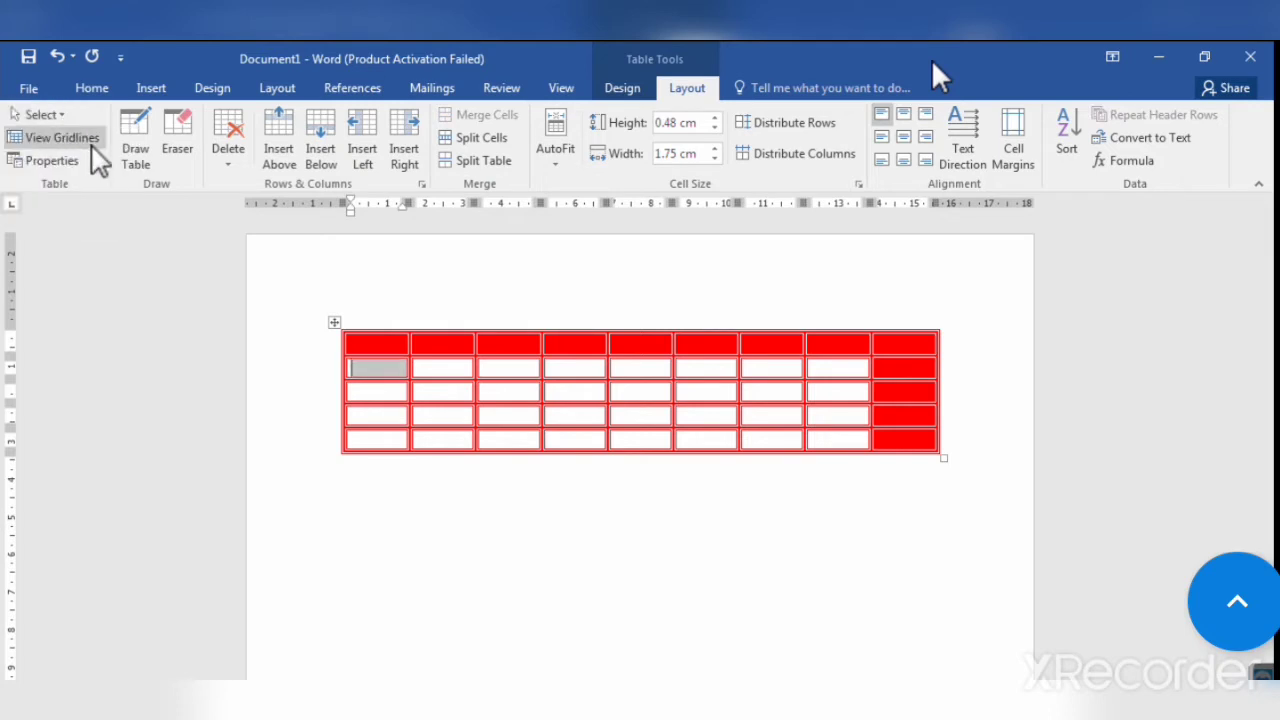
pyautogui.click(486, 563)
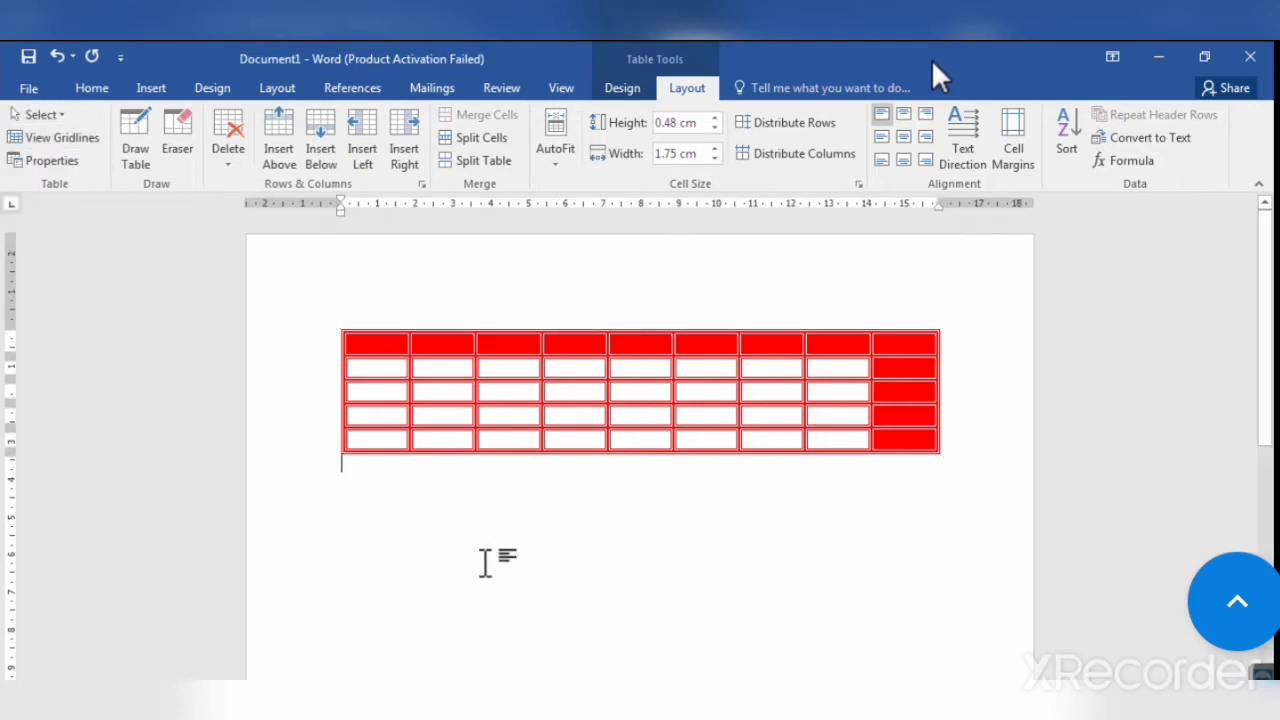
# Apply the plain table style with gray banded rows, a header underline and a vertical line after the first column.
pyautogui.click(451, 394)
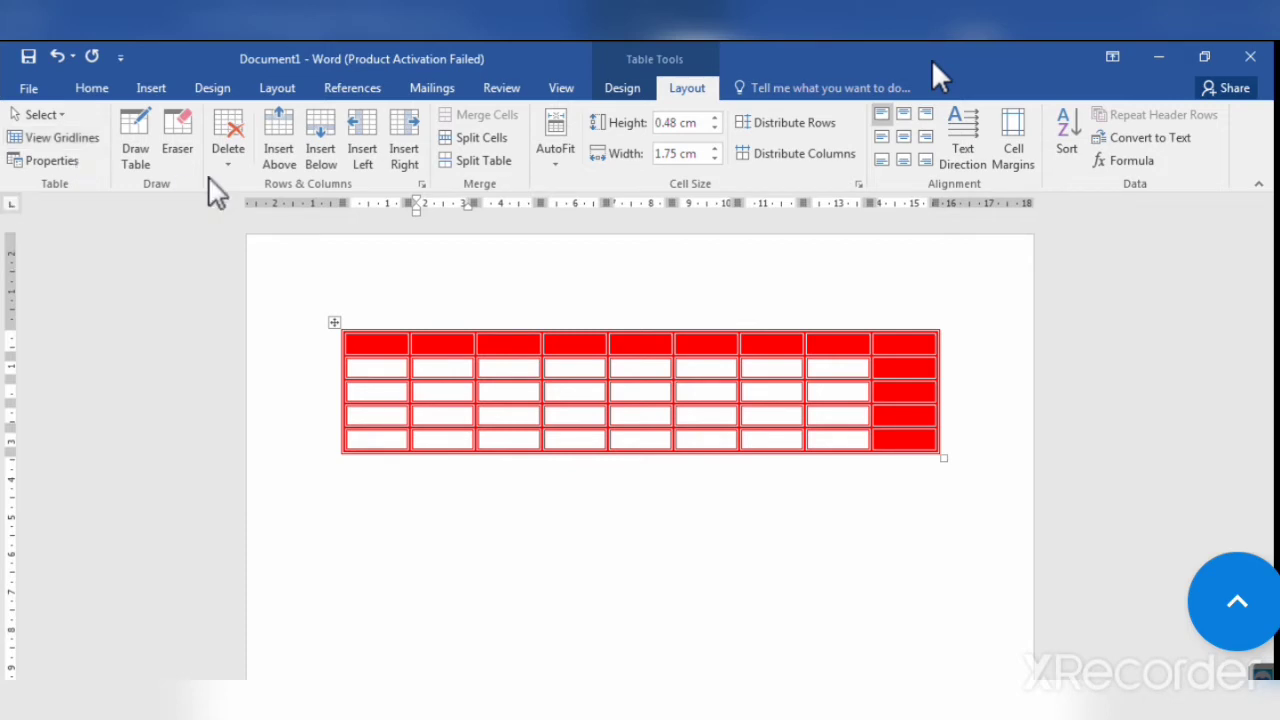
pyautogui.click(638, 92)
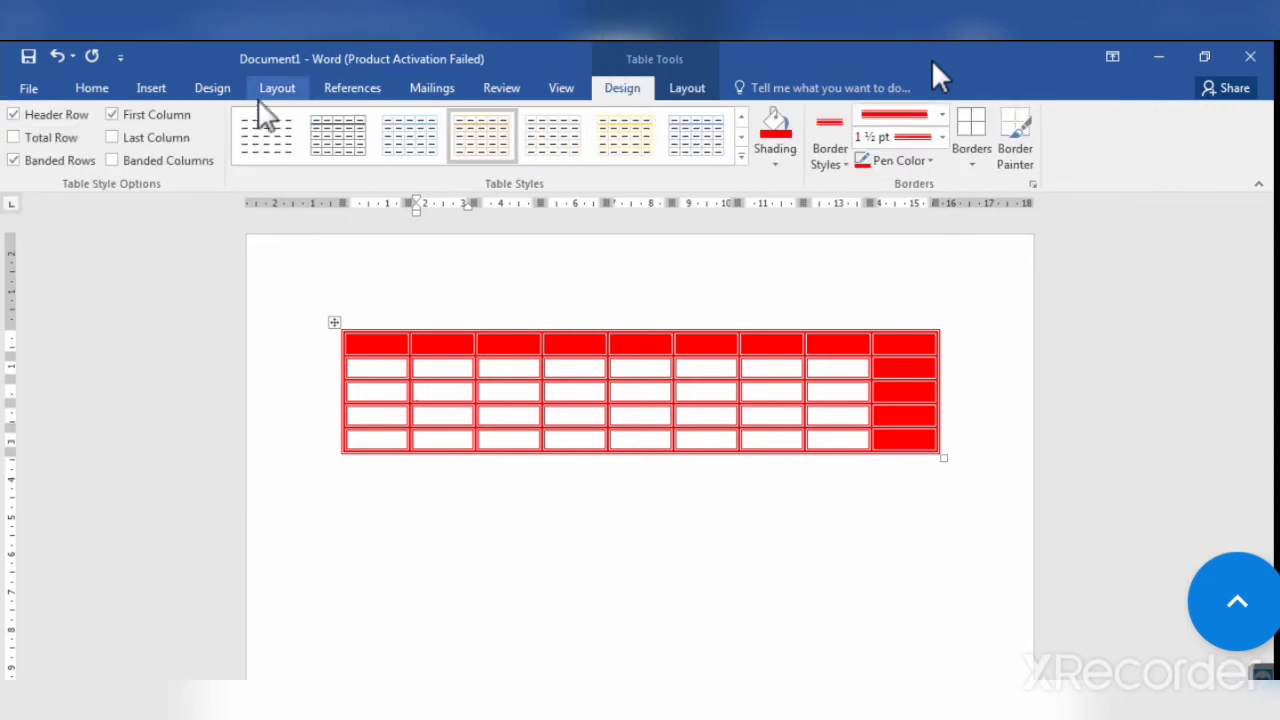
pyautogui.click(741, 156)
pyautogui.click(553, 168)
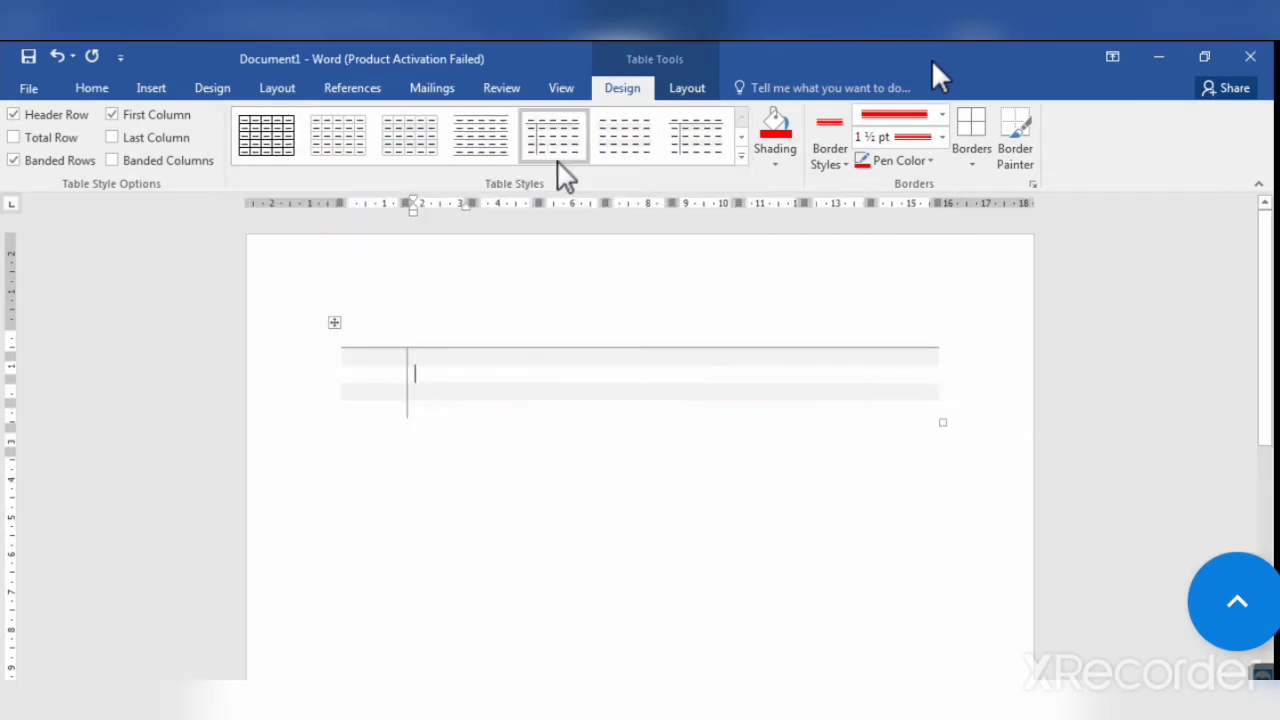
# Show and hide the gridlines of the borderless table, and undo the last table style change.
pyautogui.click(690, 95)
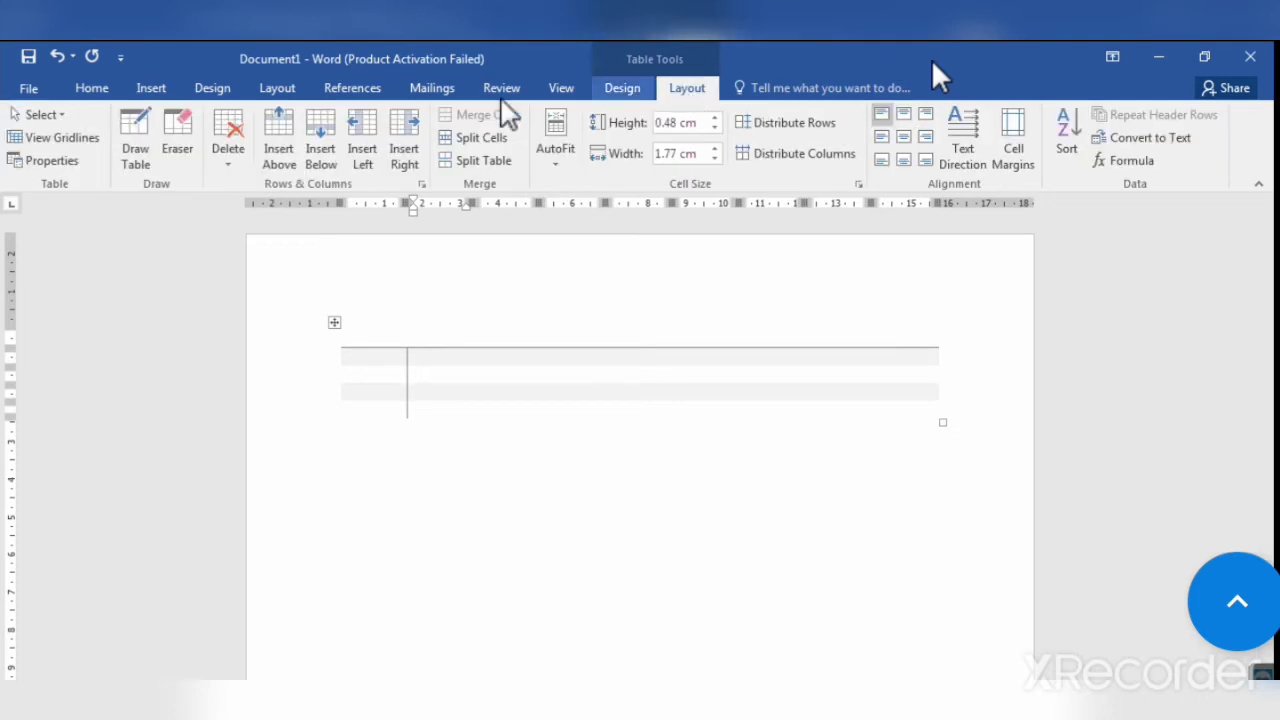
pyautogui.click(90, 137)
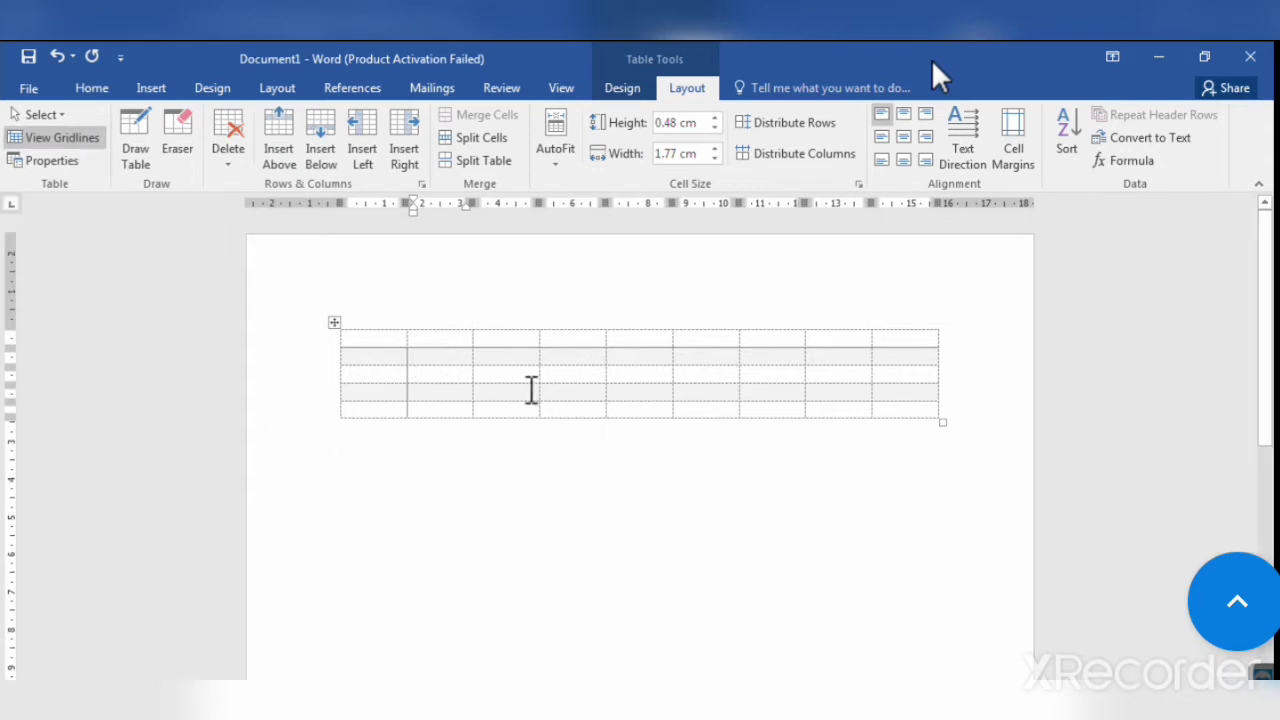
pyautogui.click(49, 141)
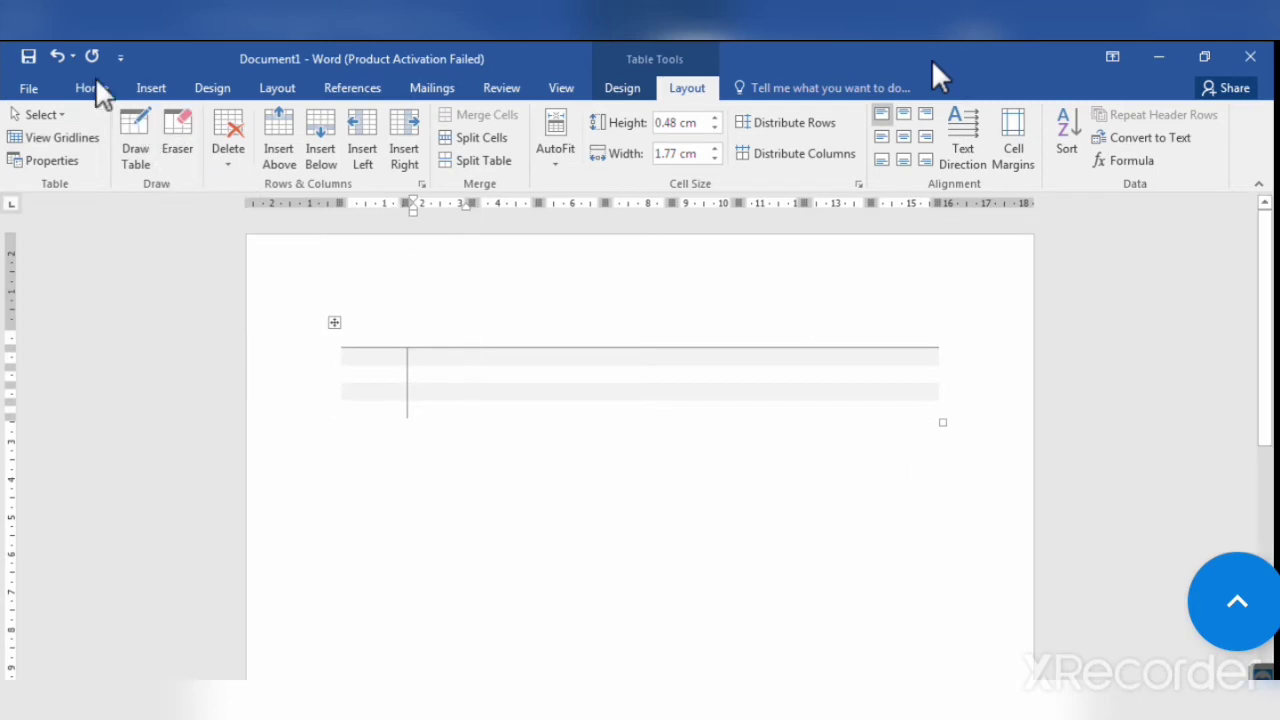
pyautogui.hotkey('ctrl', 'z')
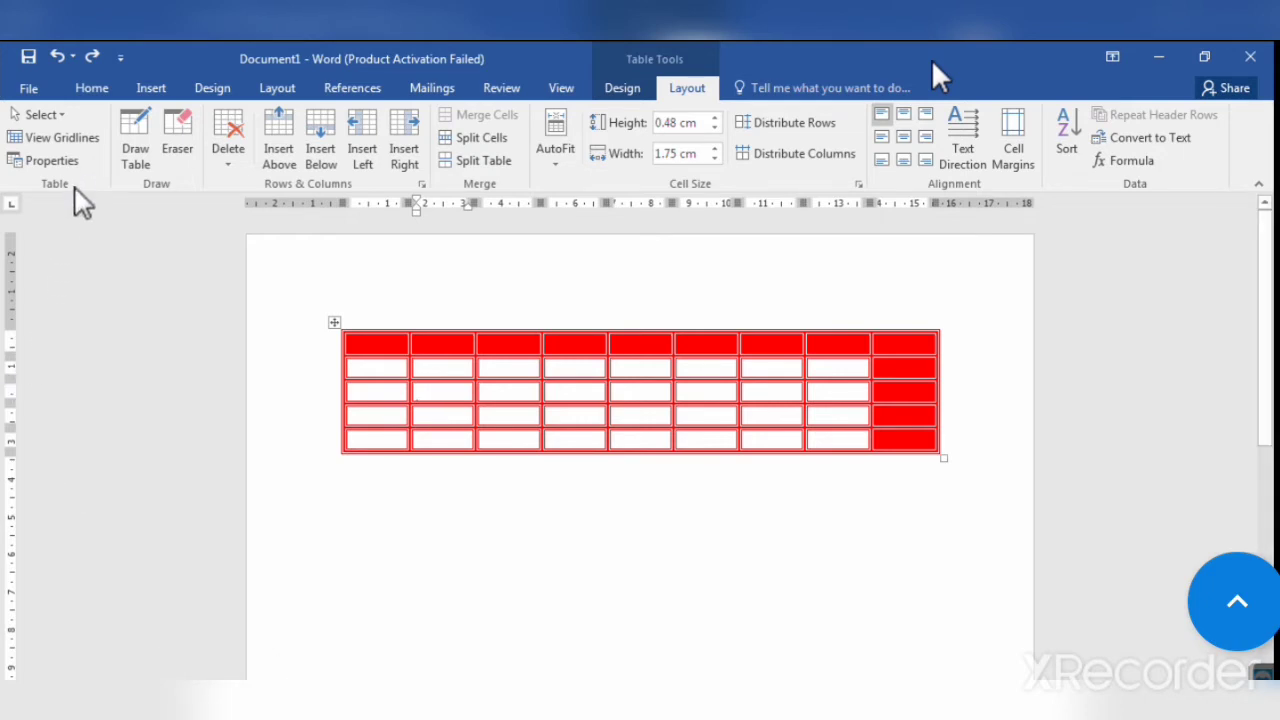
# Open and dismiss the table properties, and shrink the whole table from its corner to columns about 0.76 cm wide.
pyautogui.click(52, 161)
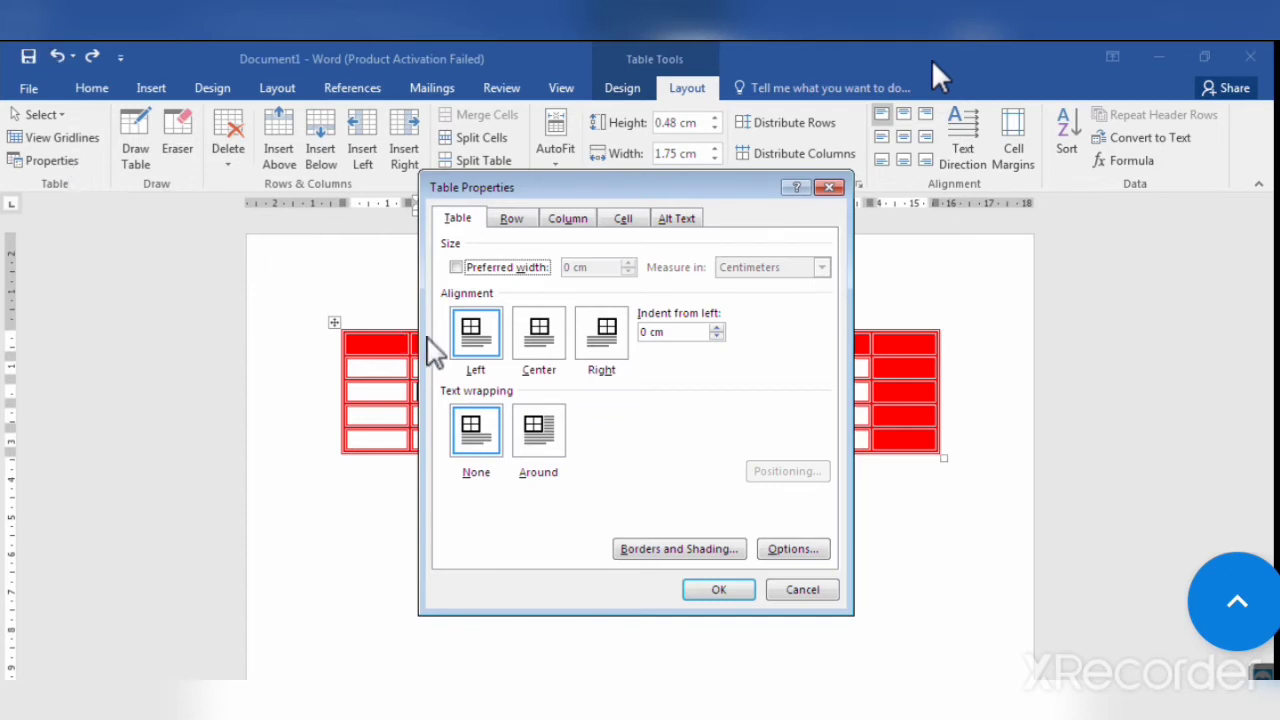
pyautogui.click(814, 594)
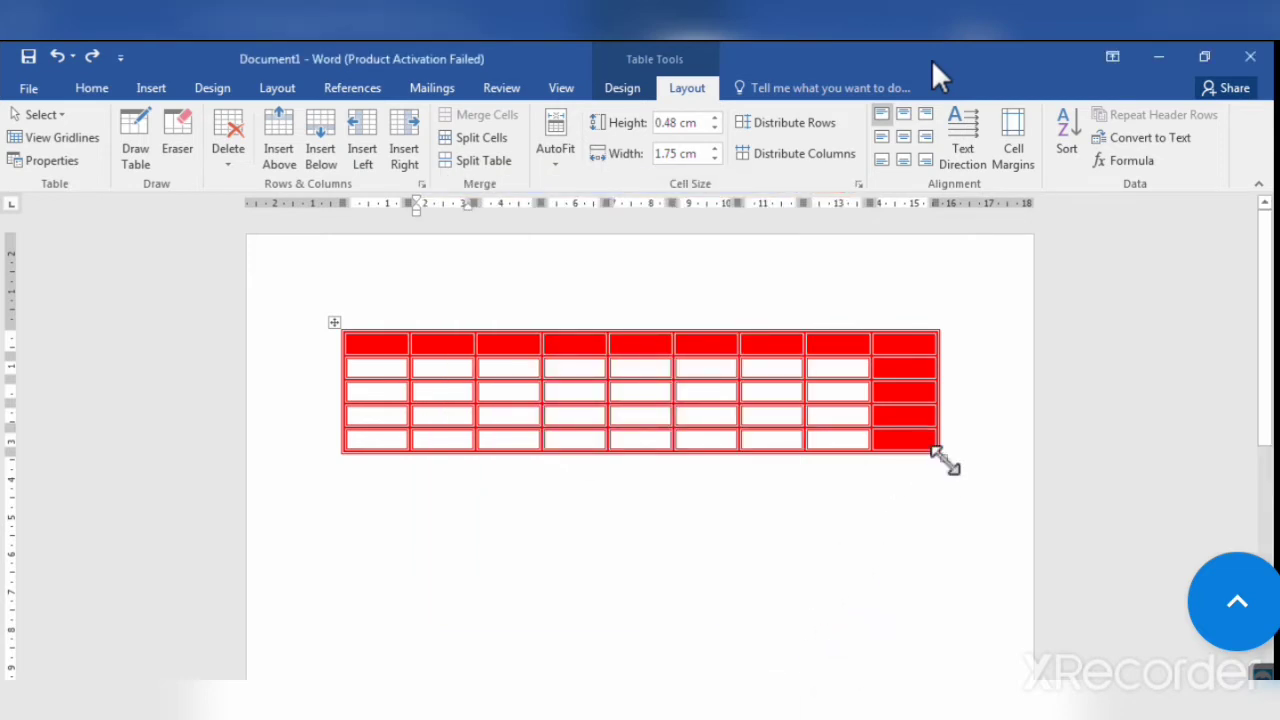
pyautogui.moveTo(943, 463); pyautogui.dragTo(601, 401)
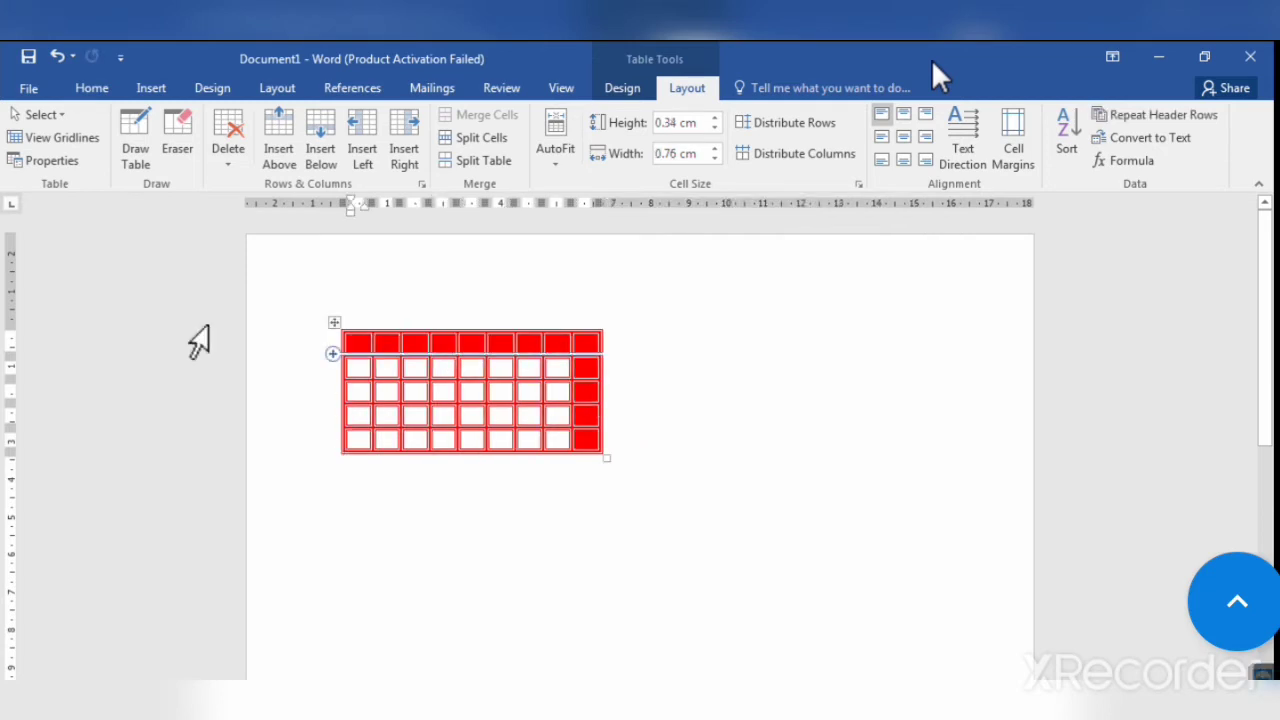
# Set the table's alignment to Center in the table properties.
pyautogui.click(42, 160)
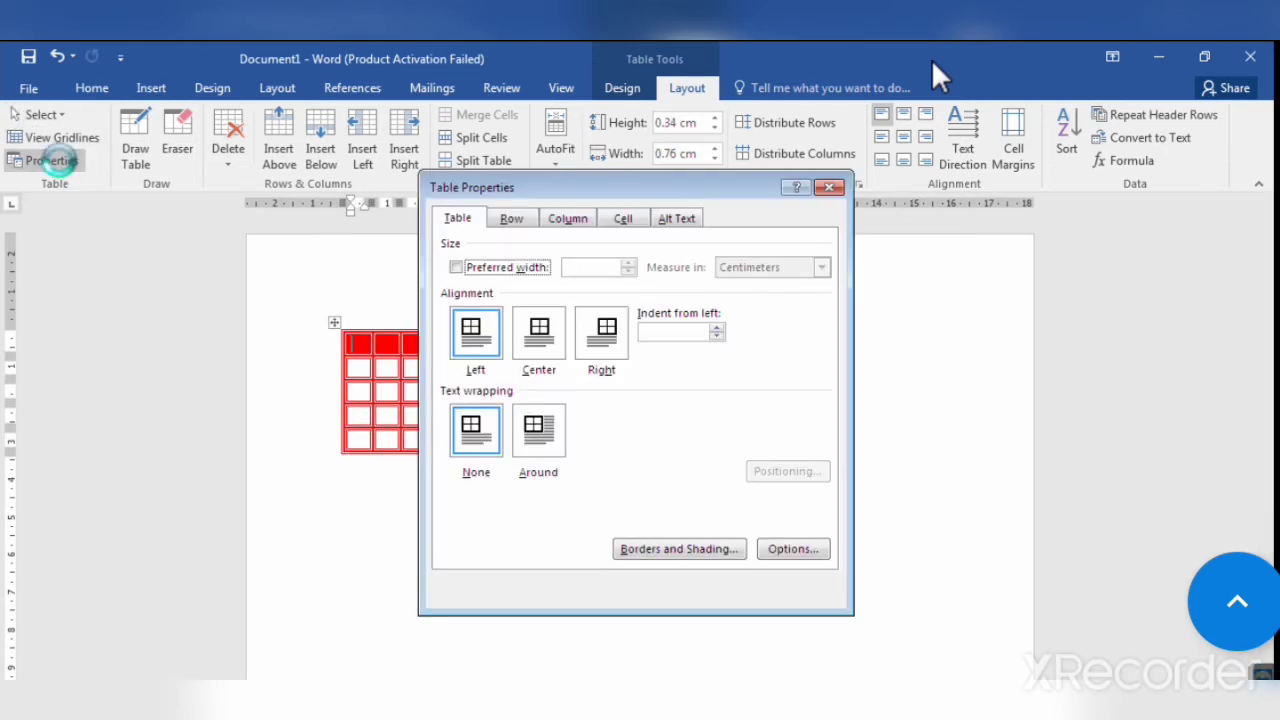
pyautogui.click(532, 340)
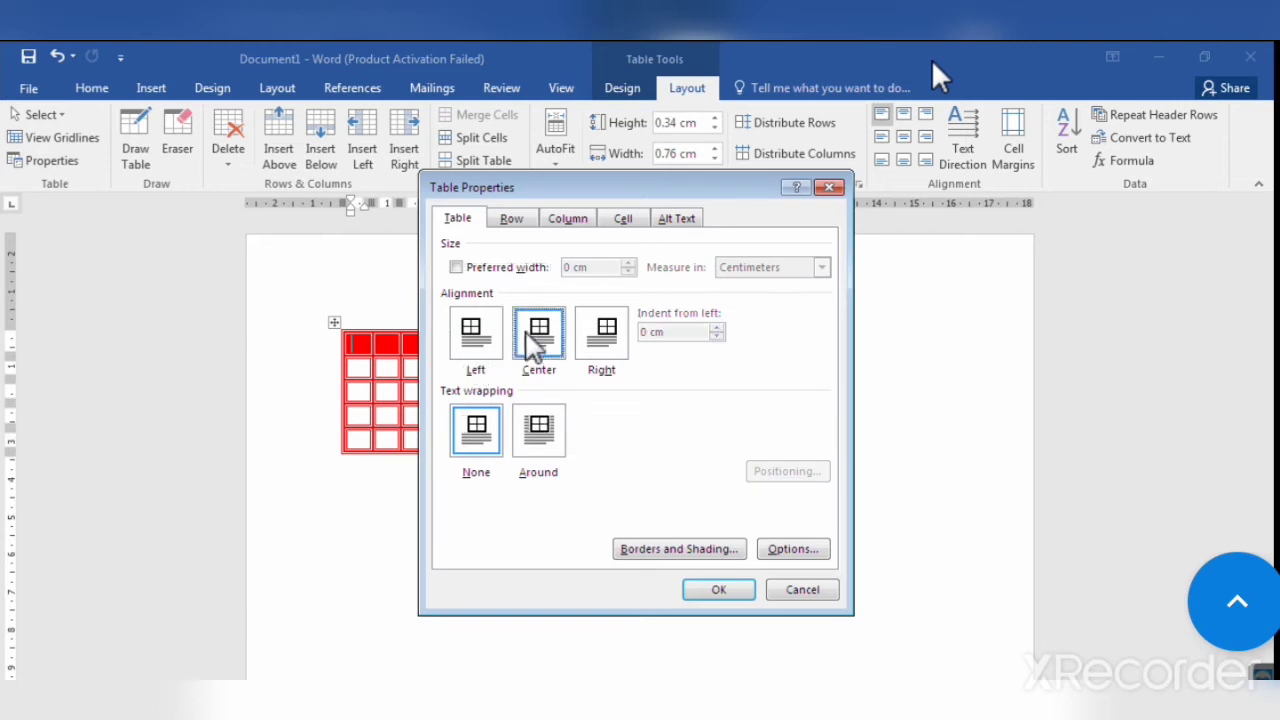
pyautogui.click(708, 594)
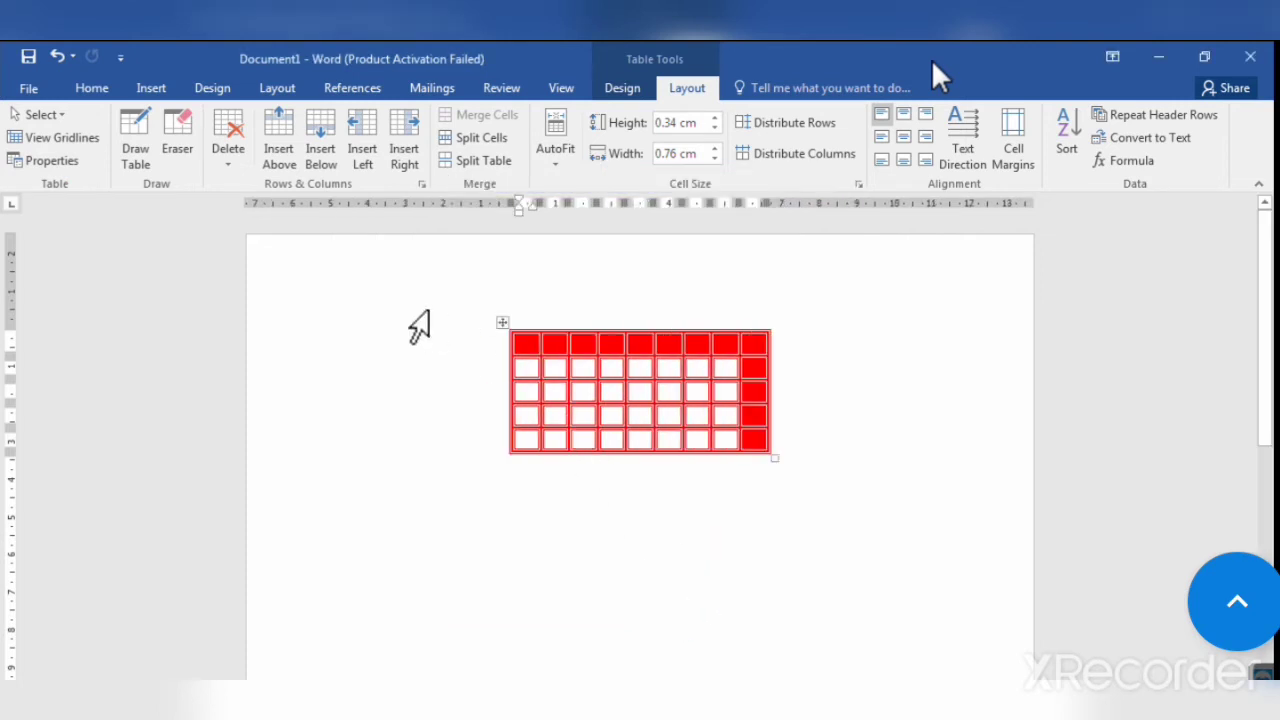
# Set the table's alignment to Right in the table properties.
pyautogui.click(80, 162)
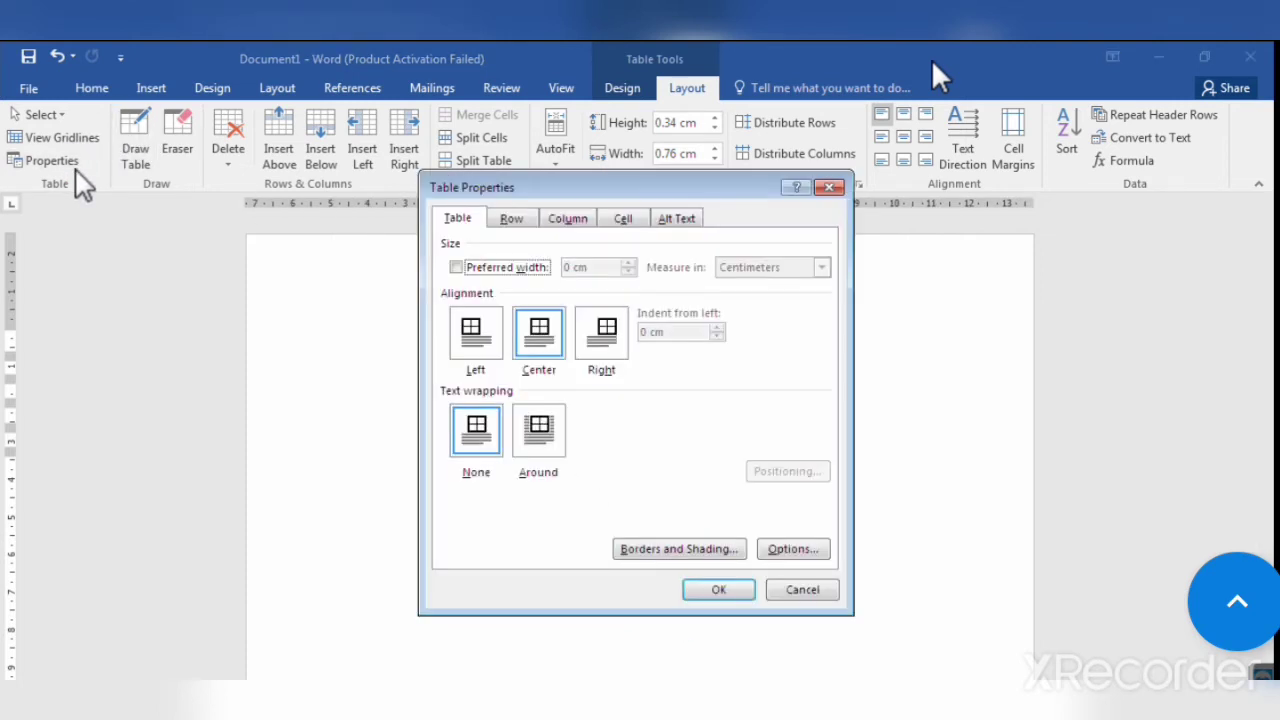
pyautogui.click(604, 340)
pyautogui.click(714, 589)
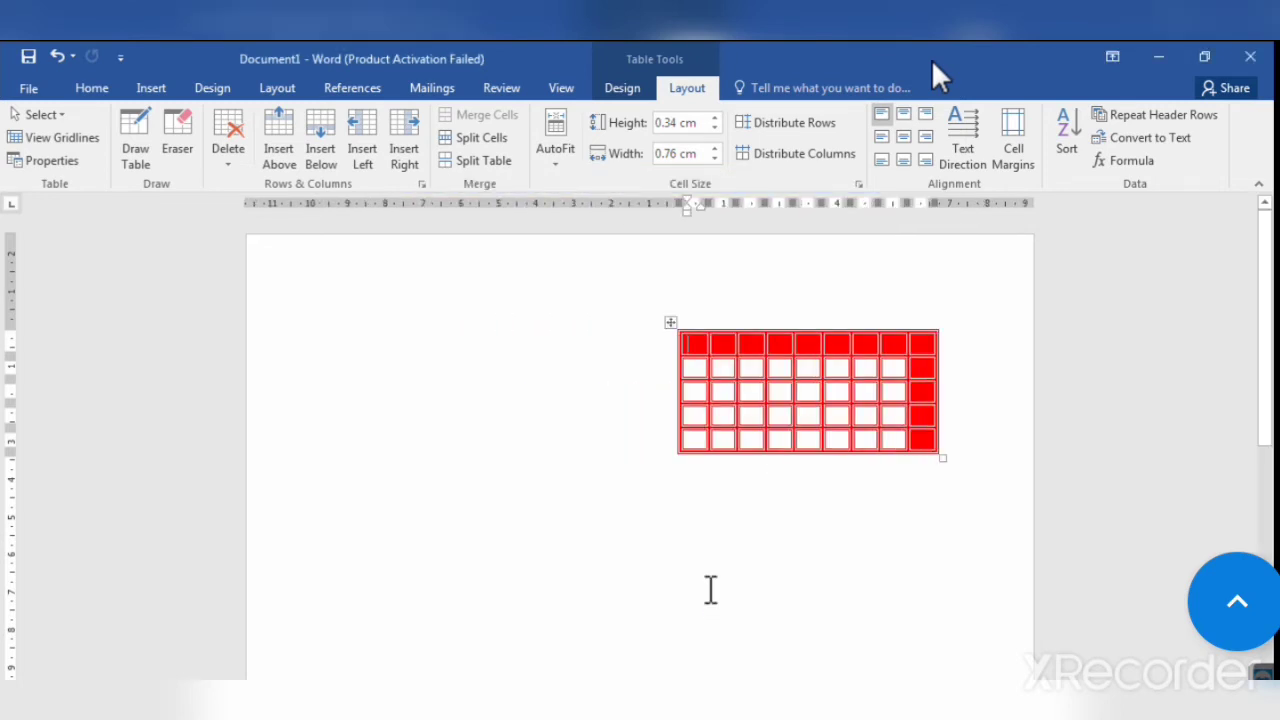
# Change the table's alignment back to Center, and reopen the table properties and dismiss them without changes.
pyautogui.click(73, 160)
pyautogui.click(542, 332)
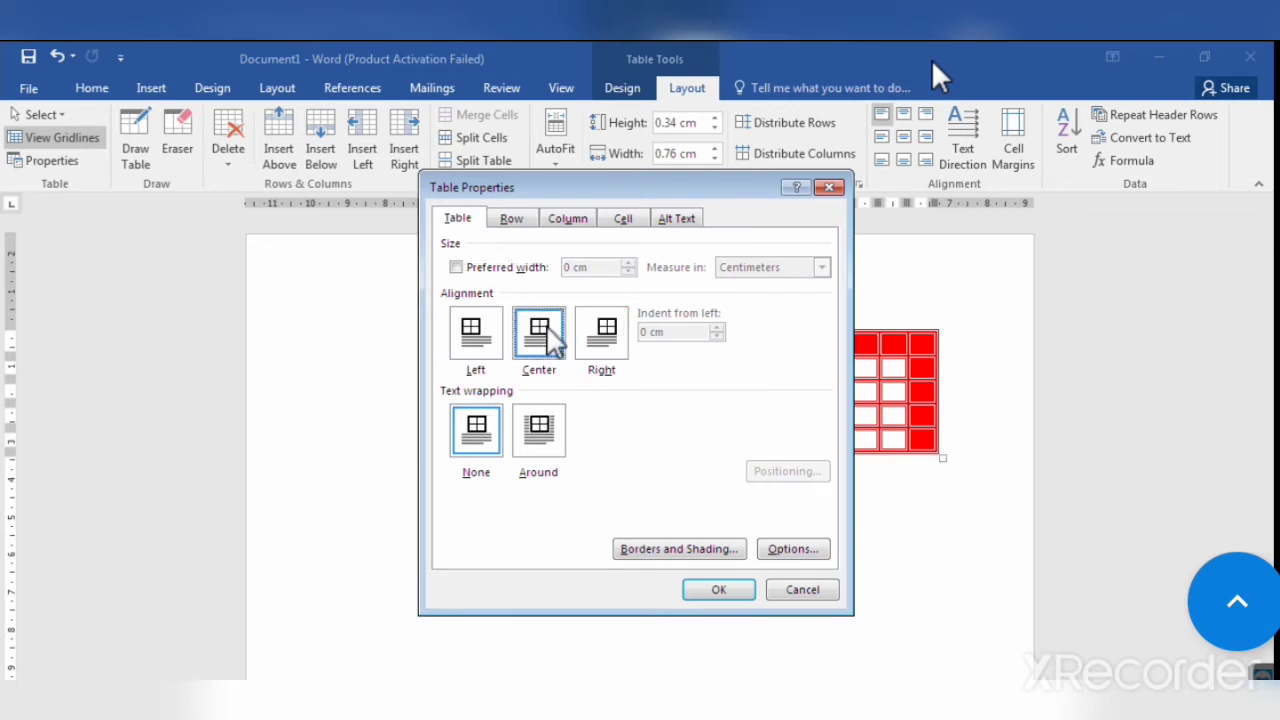
pyautogui.click(726, 594)
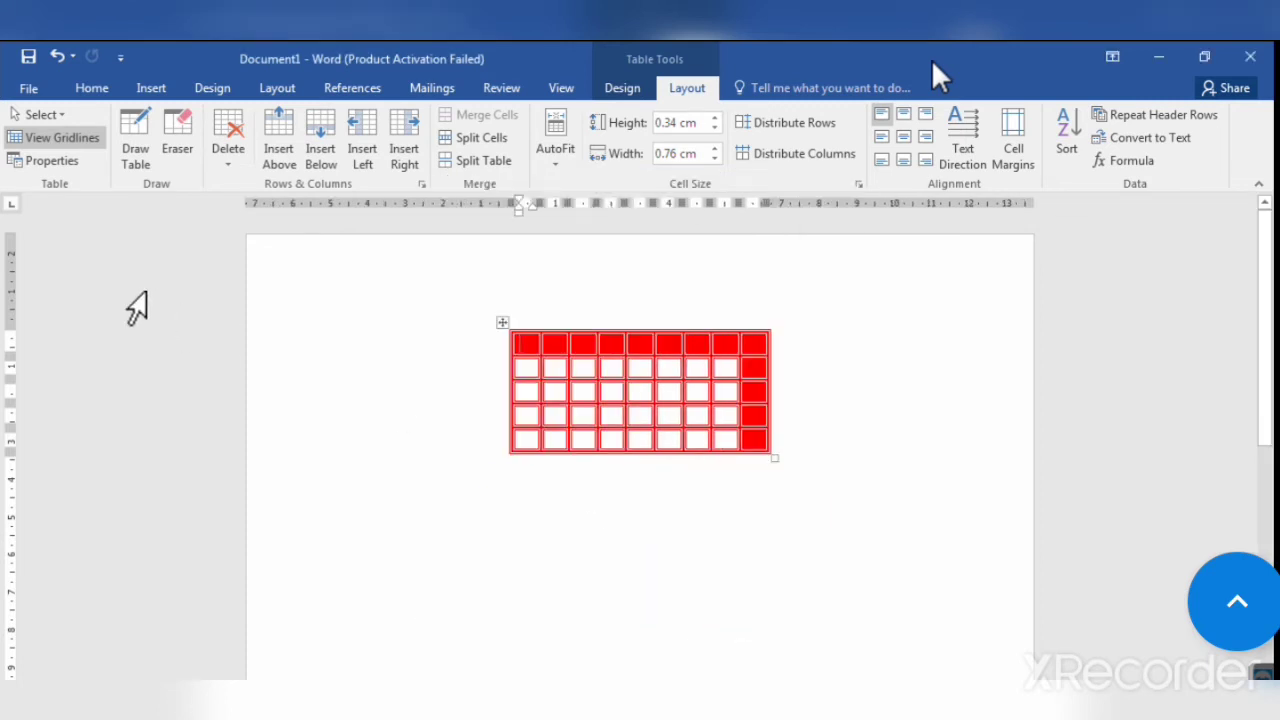
pyautogui.click(50, 160)
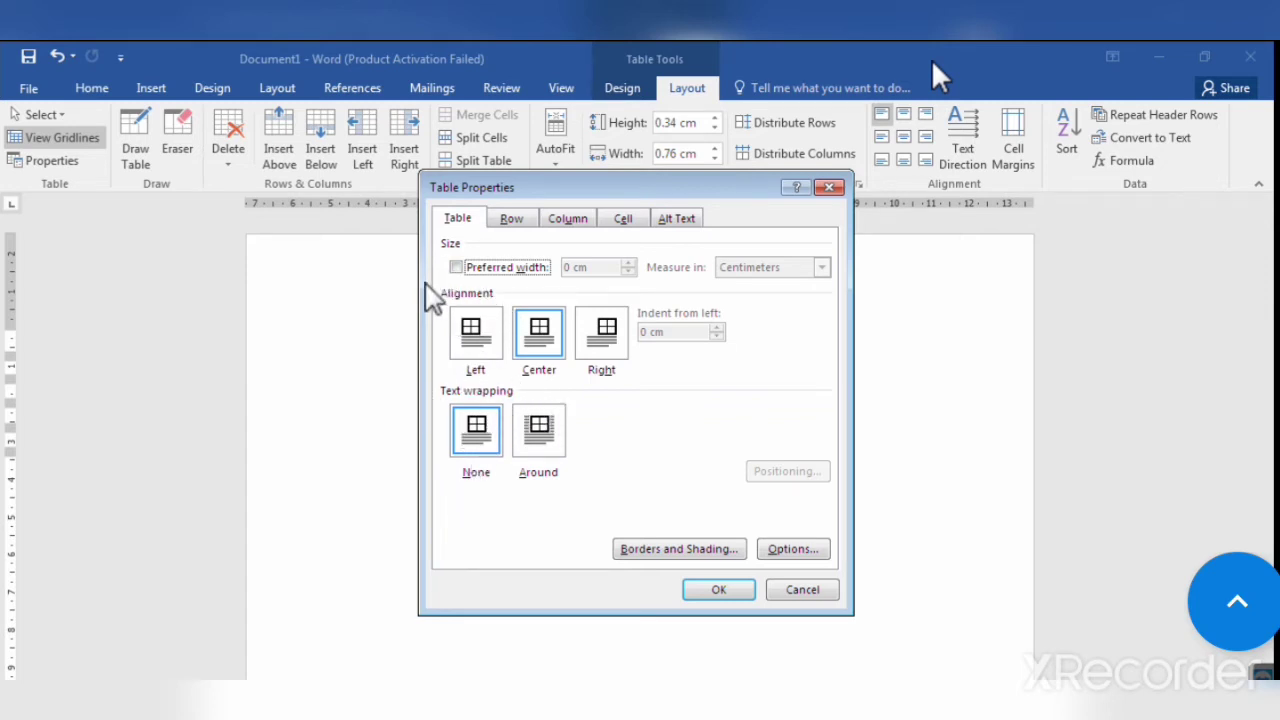
pyautogui.click(800, 592)
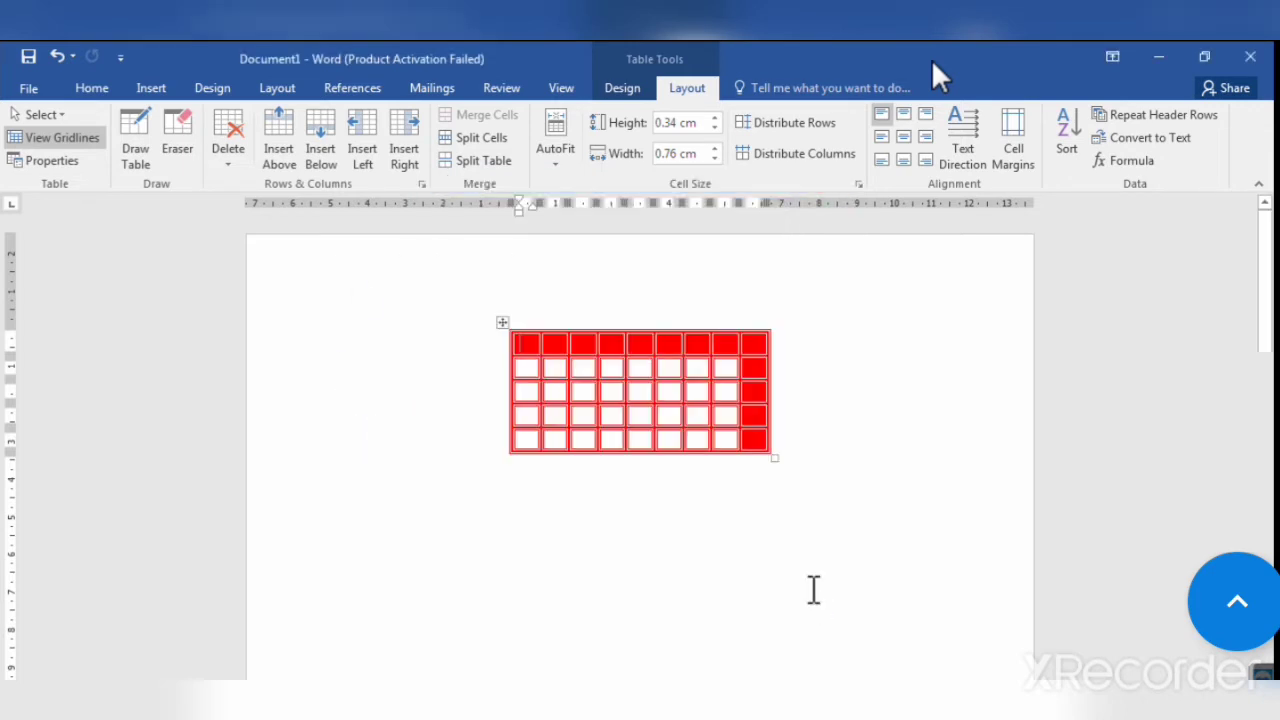
# Generate sample paragraphs on the line below the table with the =rand function.
pyautogui.click(440, 485)
pyautogui.write('=')
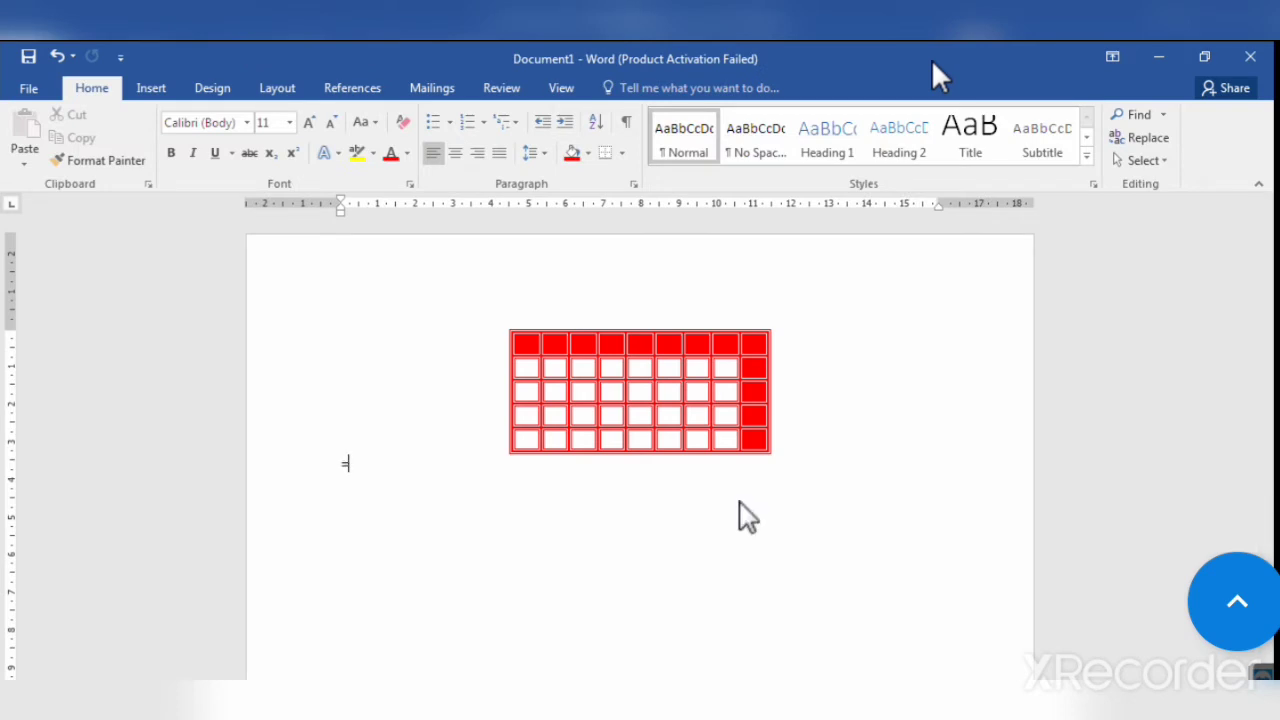
pyautogui.write('rand')
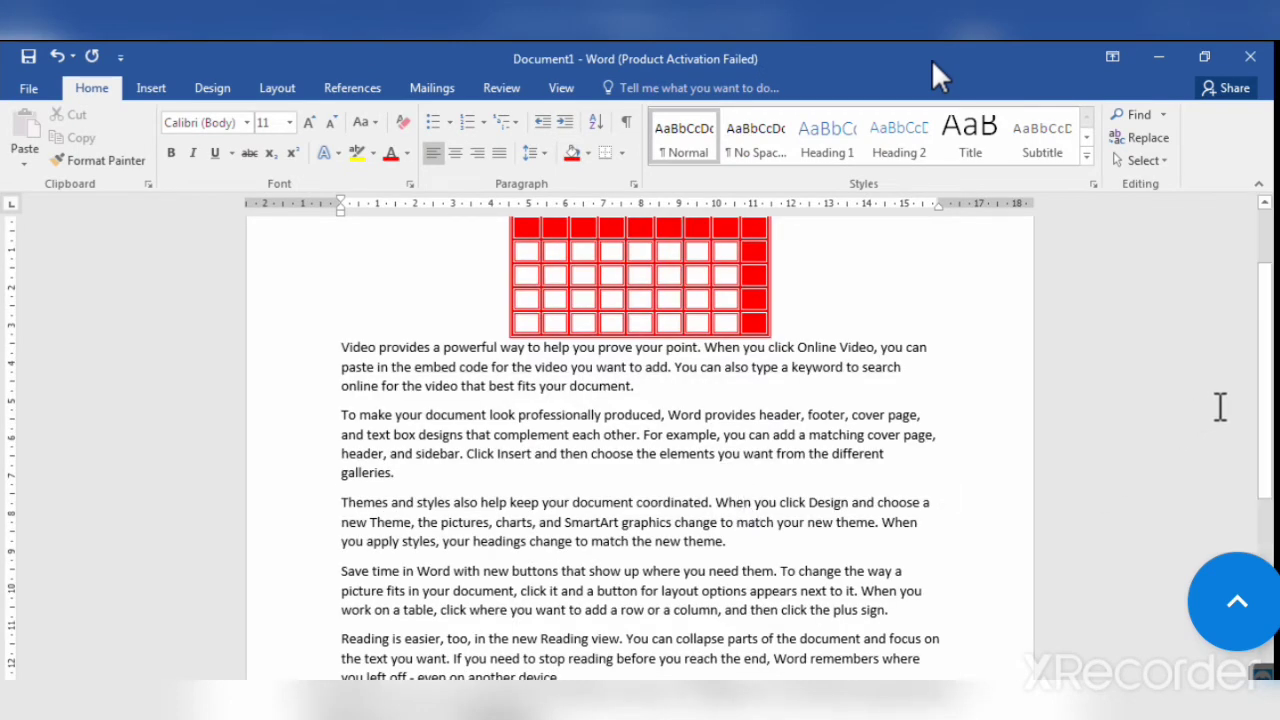
# Move the whole table down into the second paragraph so that the text flows around it.
pyautogui.moveTo(1268, 416); pyautogui.dragTo(1268, 358)
pyautogui.click(546, 380)
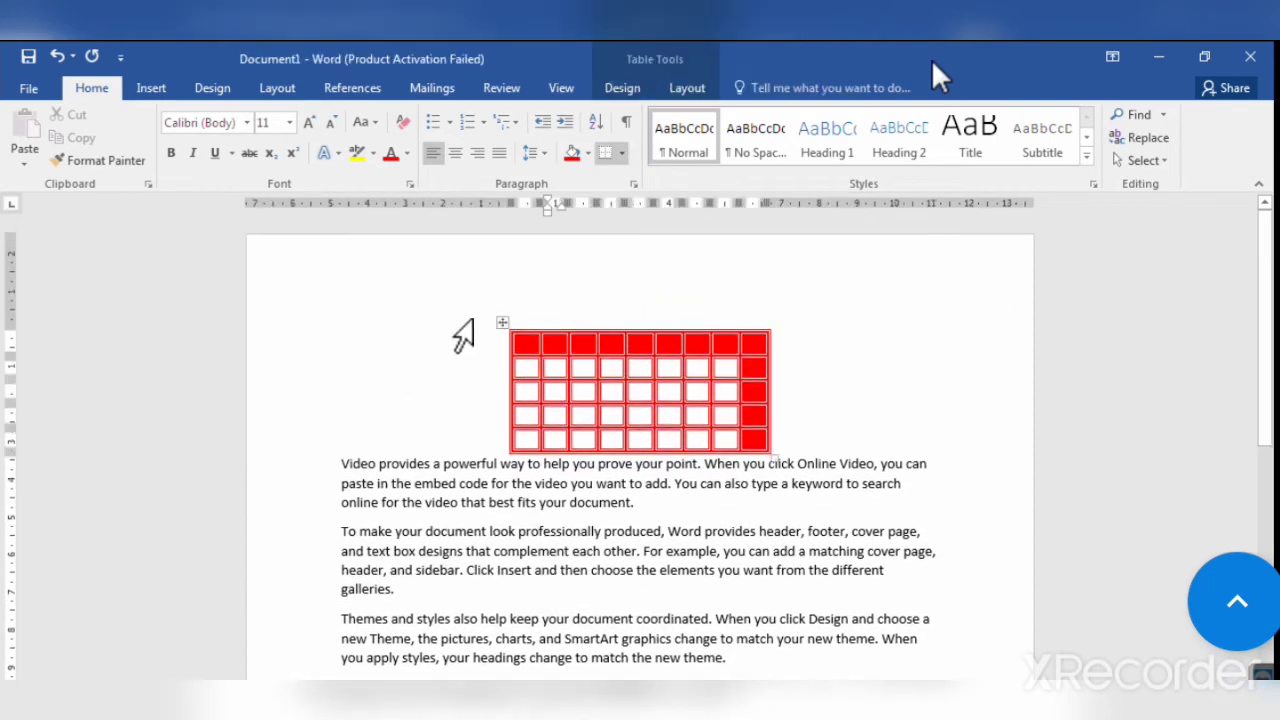
pyautogui.moveTo(501, 323); pyautogui.dragTo(527, 520)
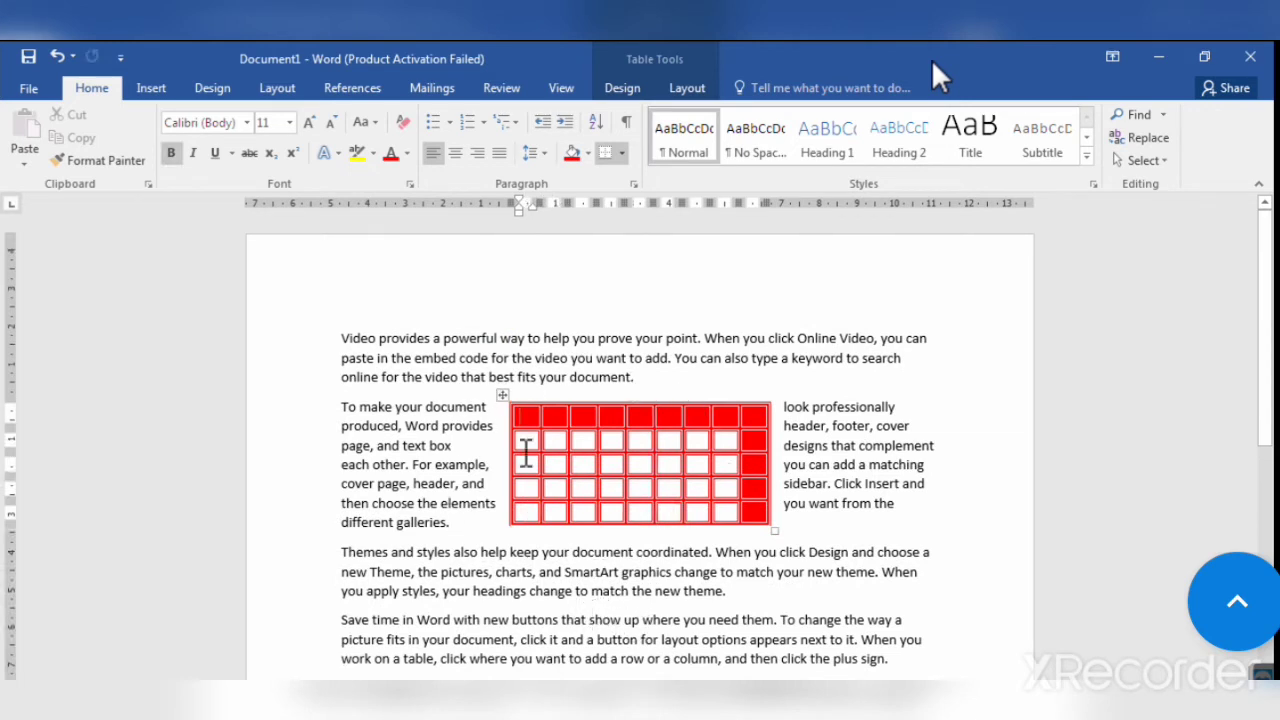
# Set the table's text wrapping to None in the table properties.
pyautogui.click(687, 88)
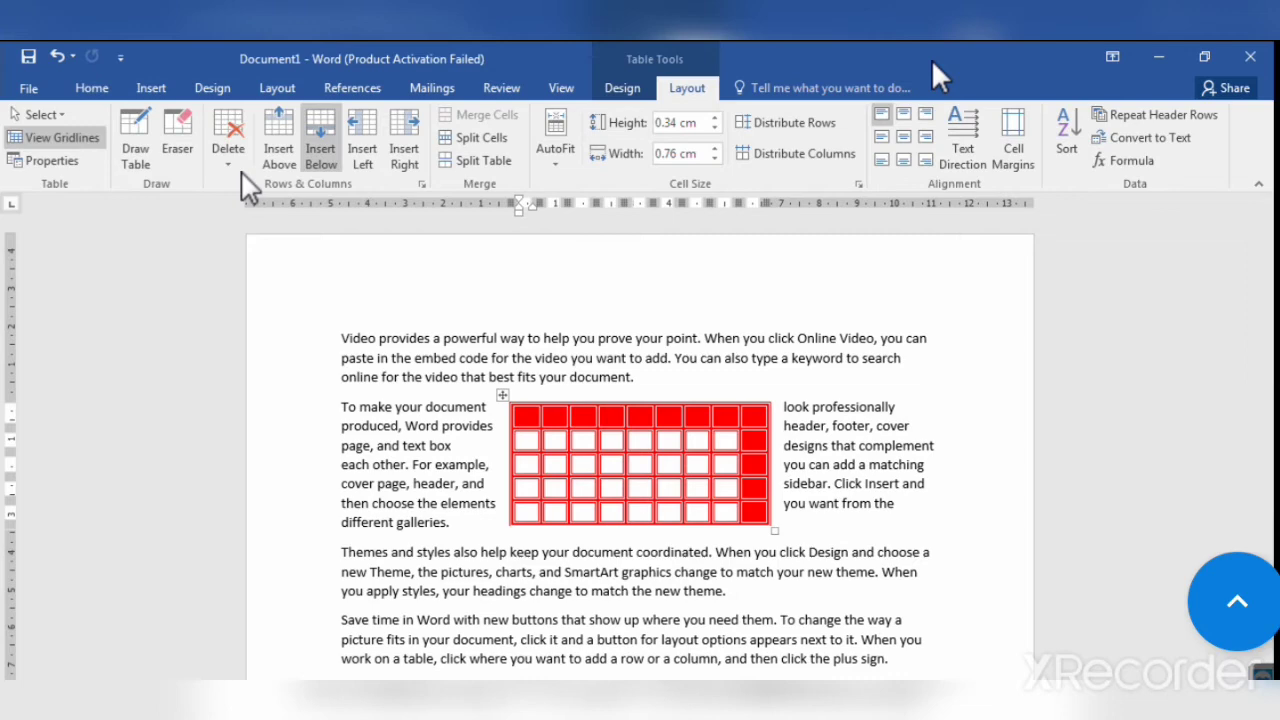
pyautogui.click(55, 161)
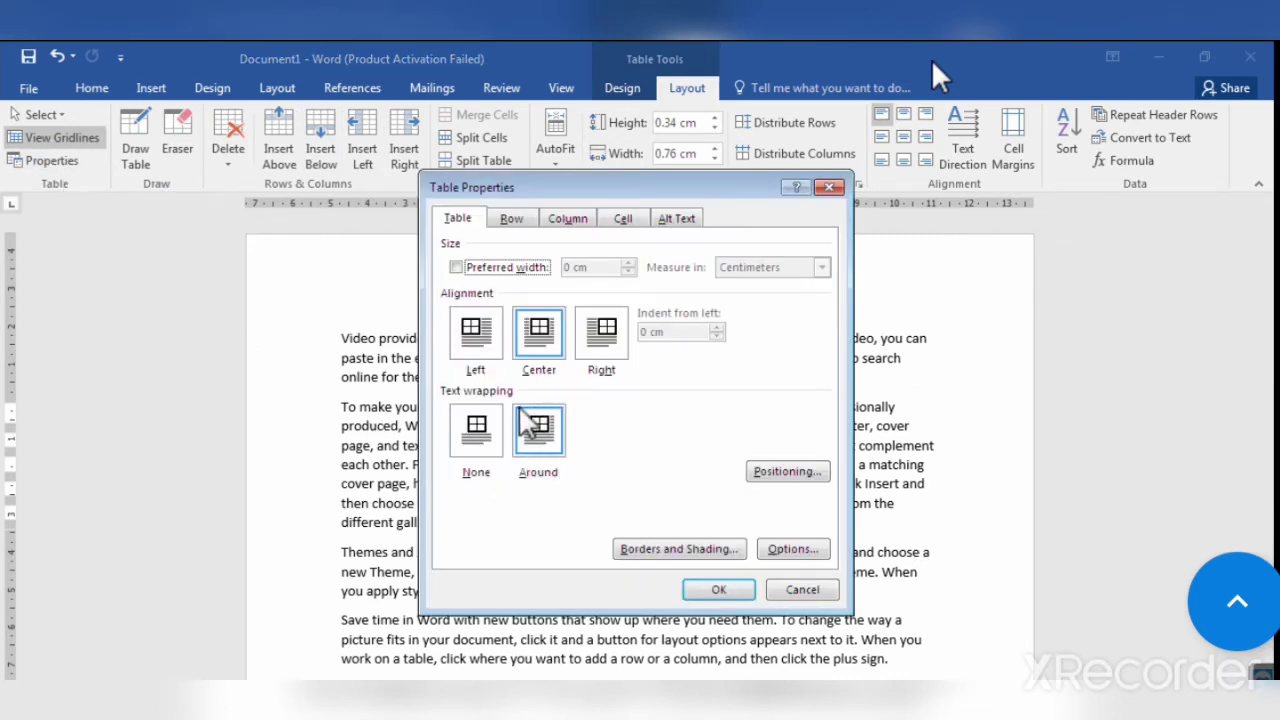
pyautogui.click(476, 432)
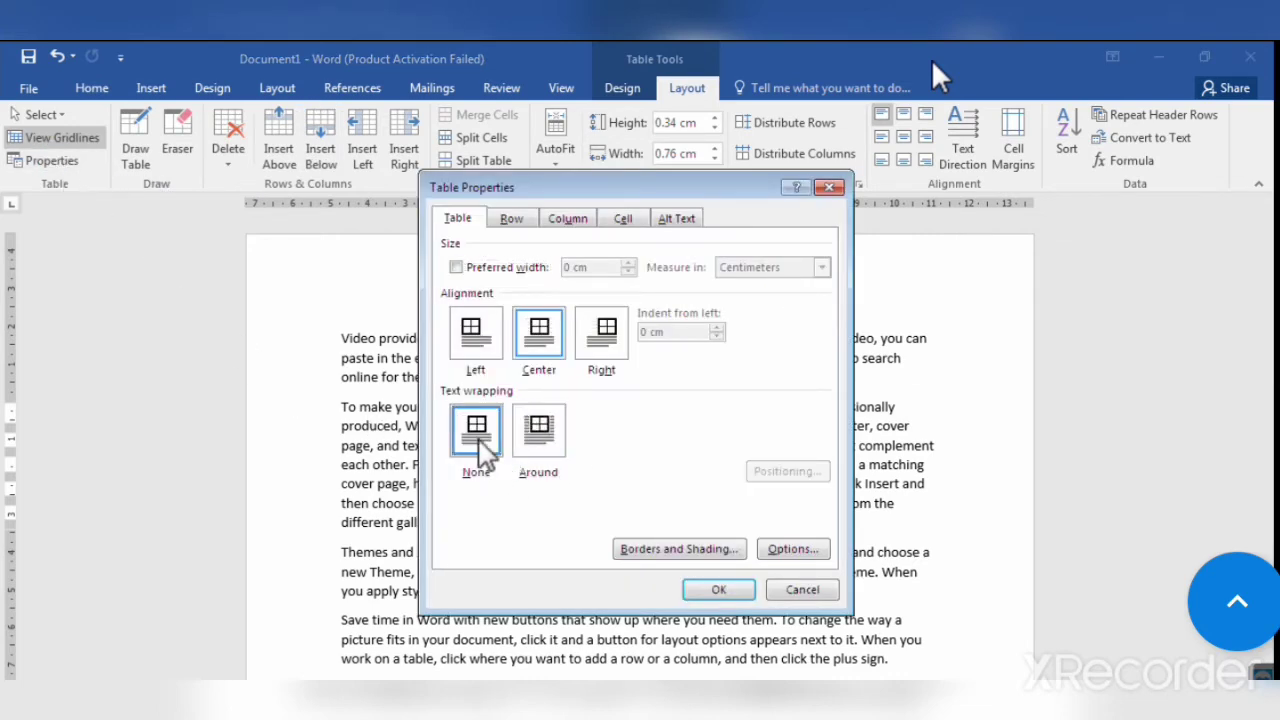
pyautogui.click(719, 590)
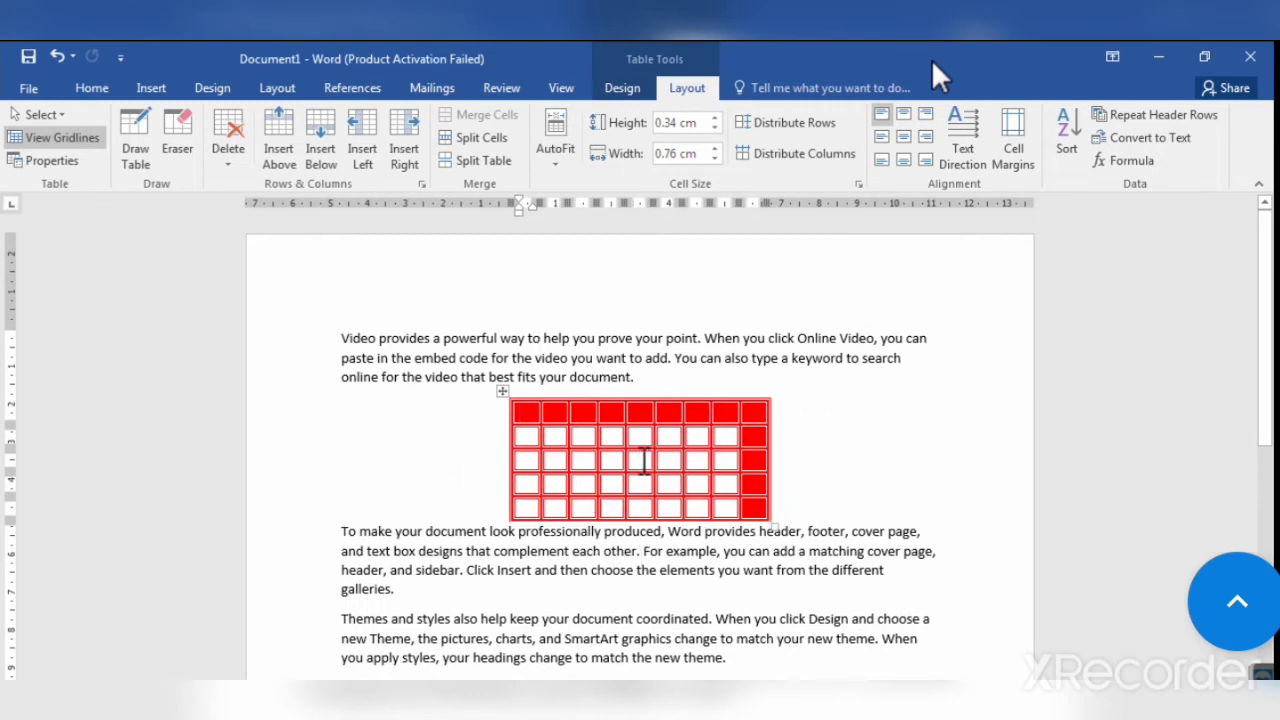
# Change the table's text wrapping back to Around in the table properties.
pyautogui.click(44, 160)
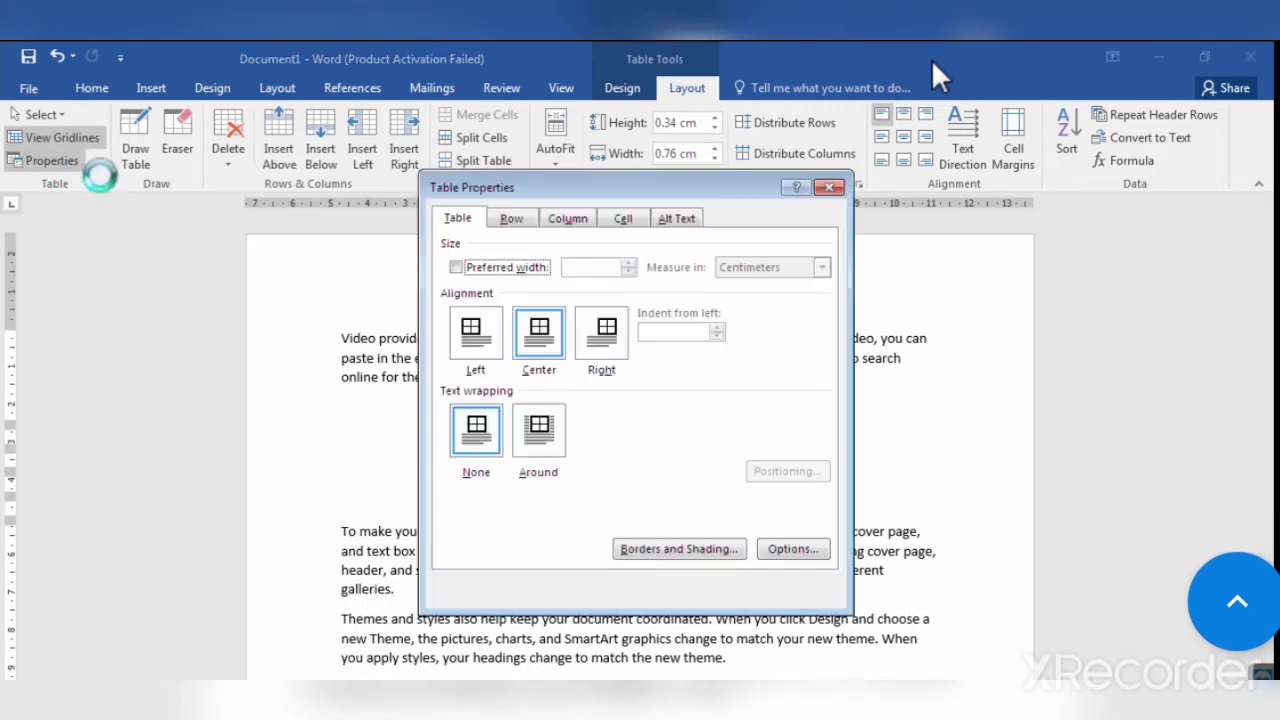
pyautogui.click(541, 428)
pyautogui.click(719, 590)
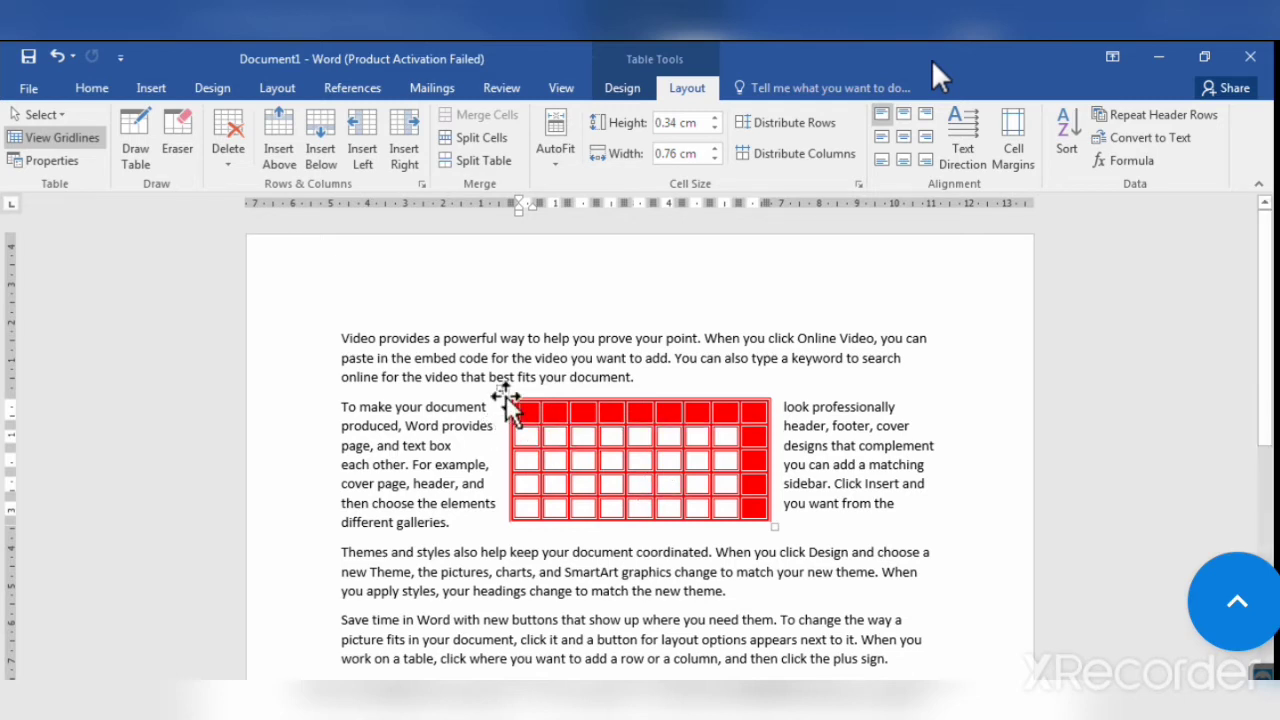
# Move the table to the left margin within the third paragraph and widen it from its corner to columns about 0.98 cm wide.
pyautogui.click(501, 392)
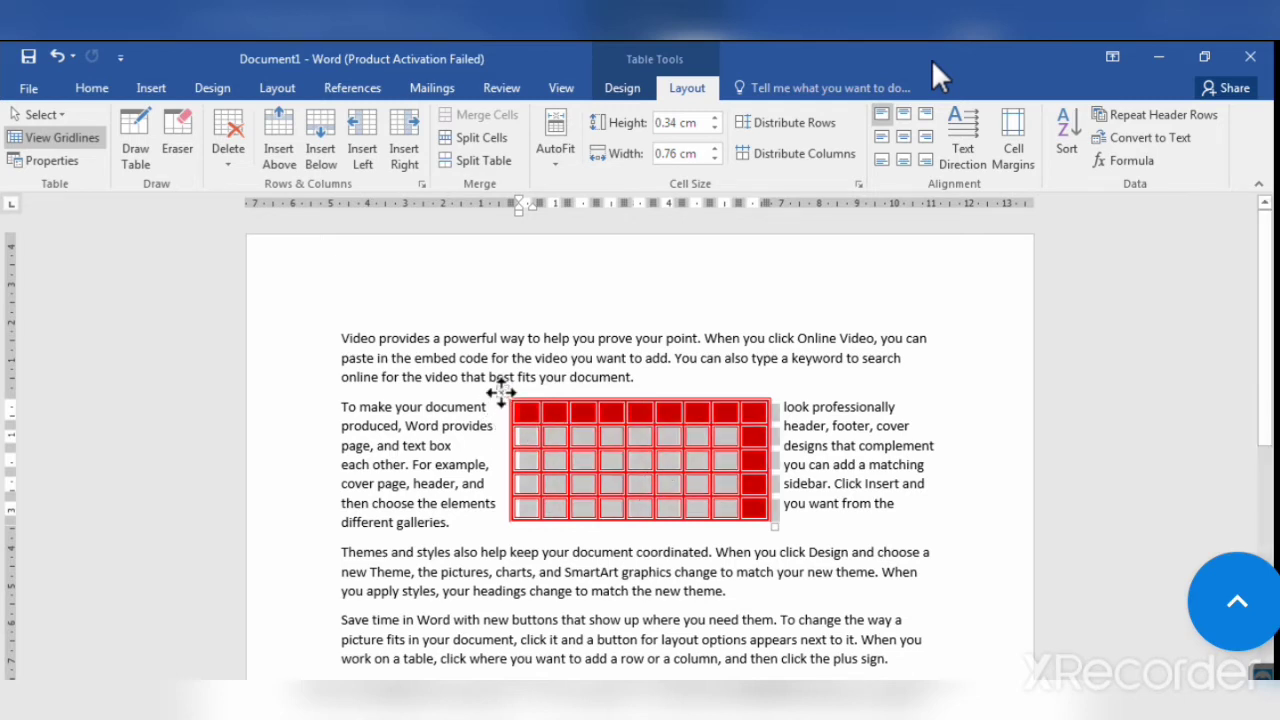
pyautogui.moveTo(501, 392)
pyautogui.mouseDown()
pyautogui.moveTo(457, 571)
pyautogui.moveTo(440, 588)
pyautogui.moveTo(391, 463)
pyautogui.moveTo(521, 373)
pyautogui.moveTo(723, 506)
pyautogui.moveTo(579, 620)
pyautogui.mouseUp()
pyautogui.moveTo(409, 585); pyautogui.dragTo(354, 563)
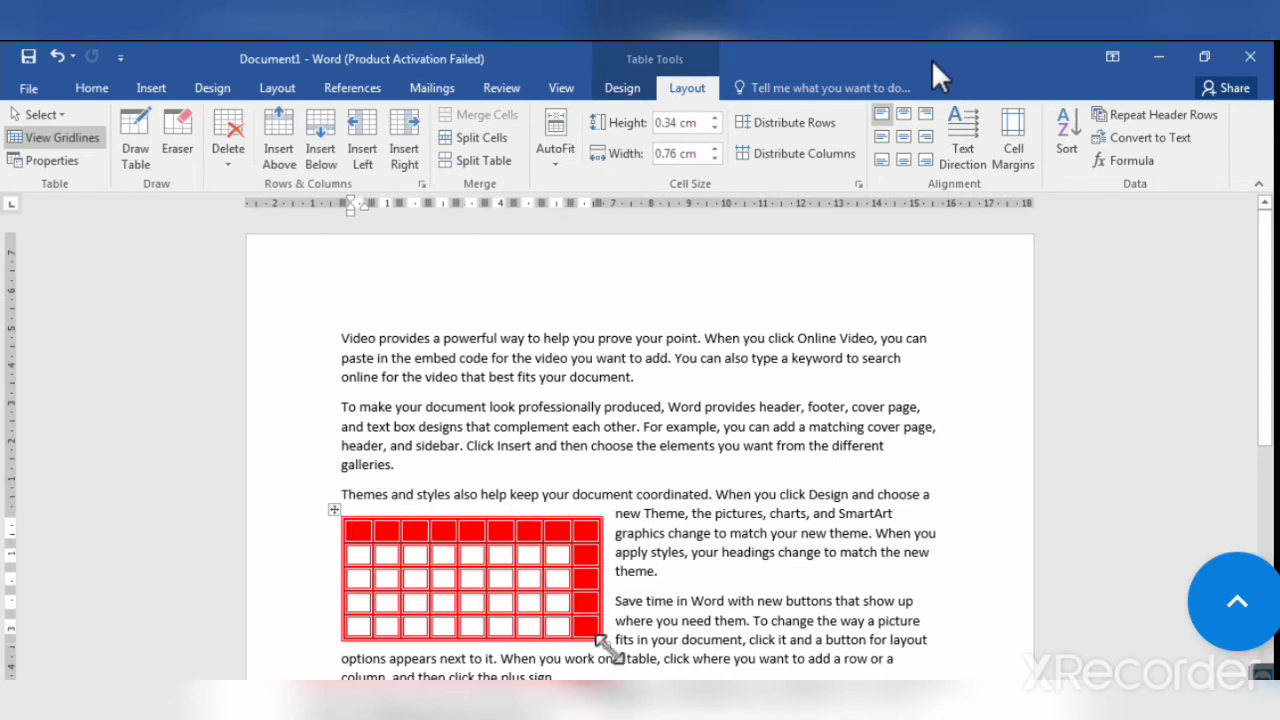
pyautogui.moveTo(604, 642); pyautogui.dragTo(677, 648)
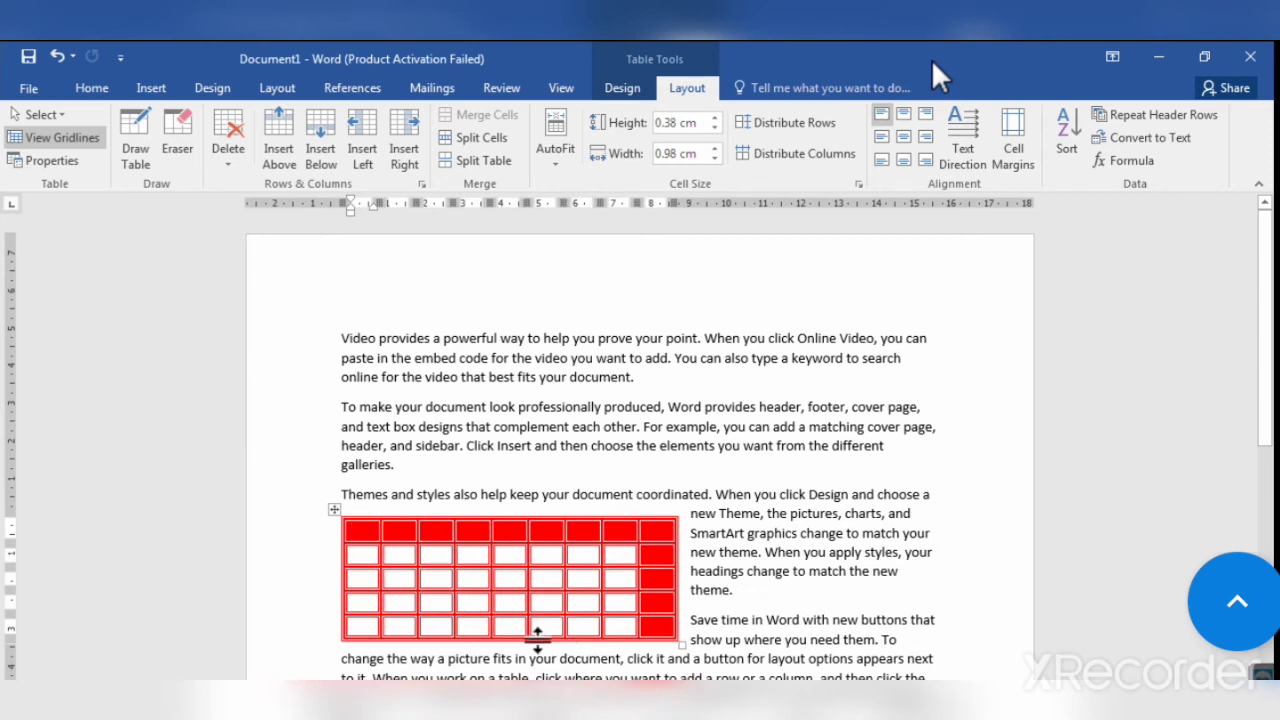
pyautogui.moveTo(537, 638); pyautogui.dragTo(566, 624)
pyautogui.click(152, 90)
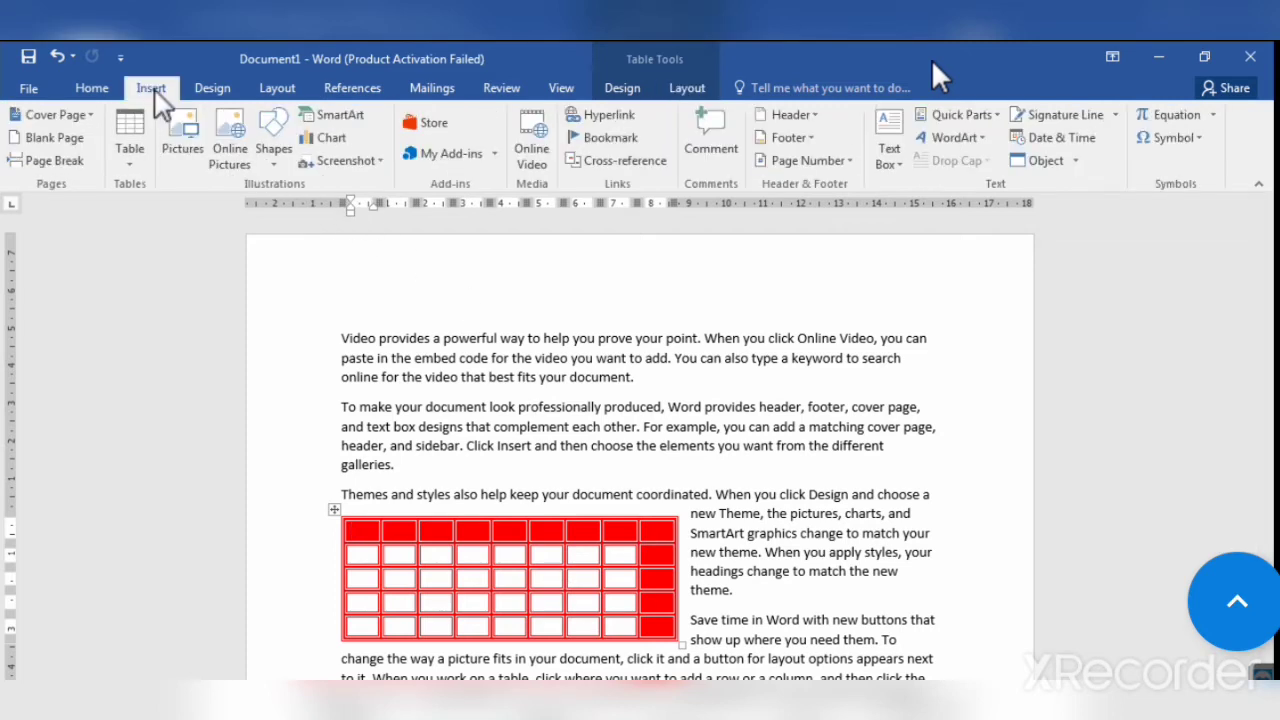
pyautogui.click(130, 156)
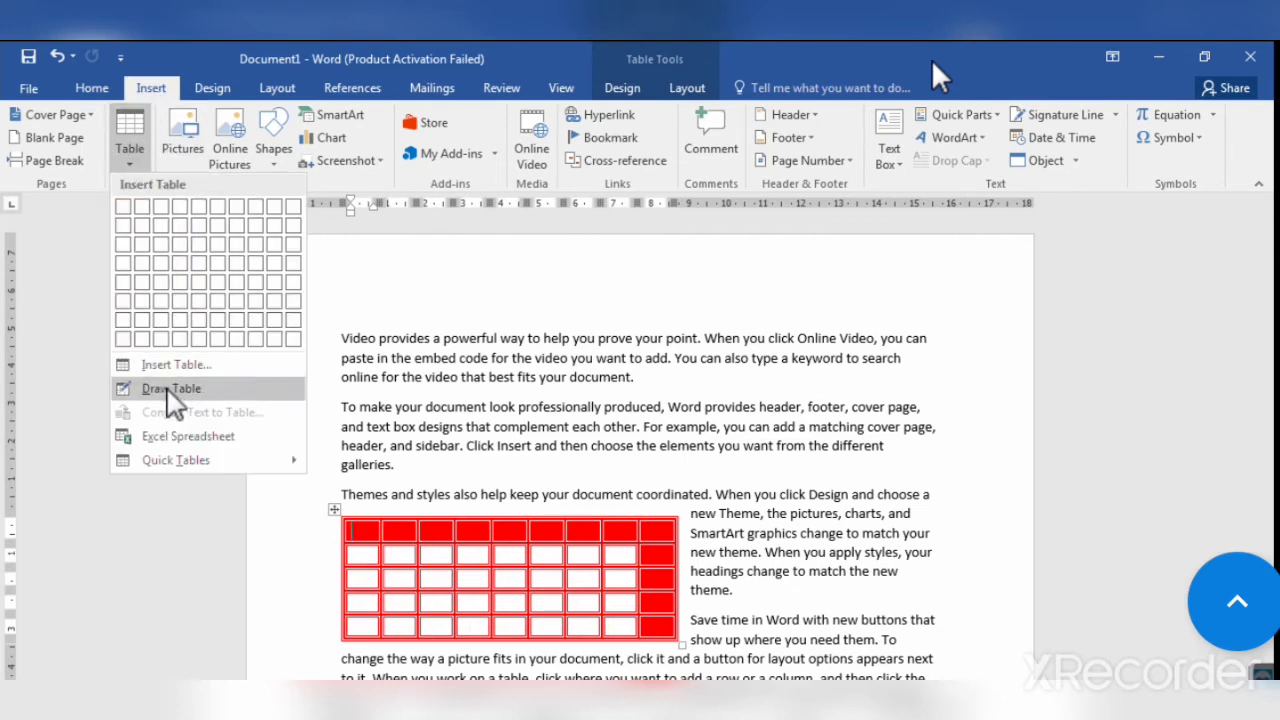
pyautogui.click(380, 306)
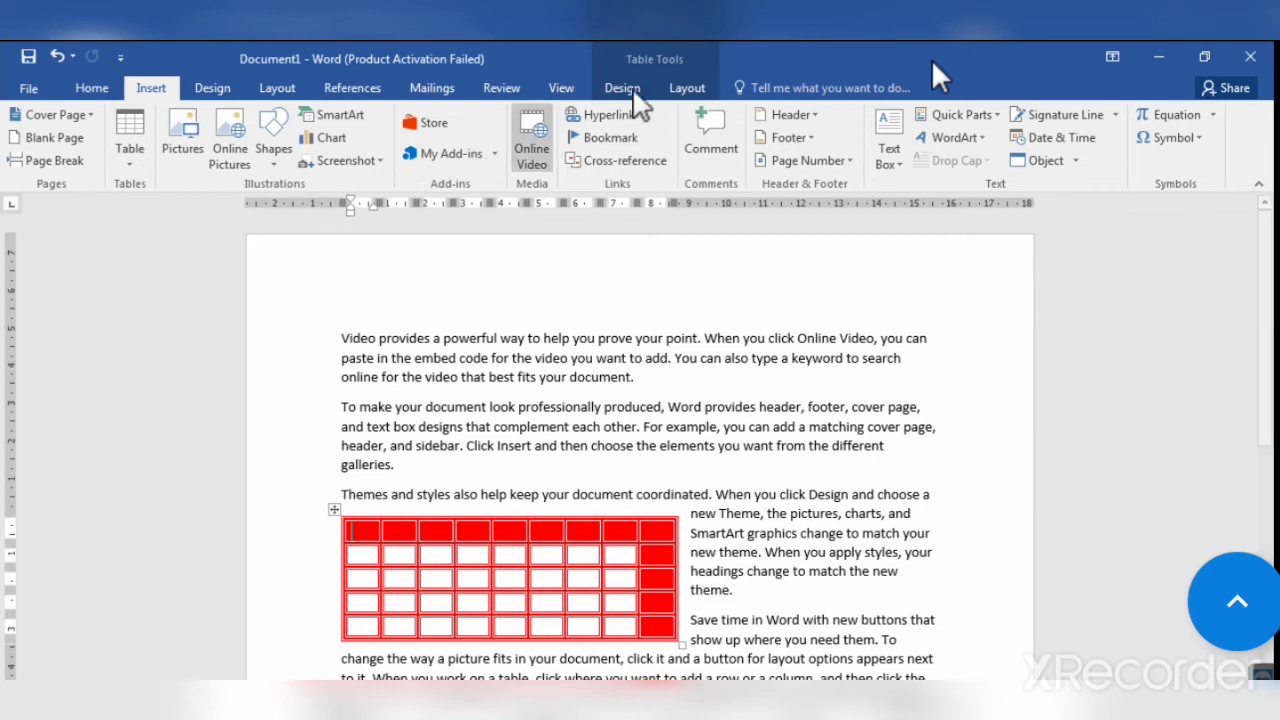
pyautogui.click(686, 88)
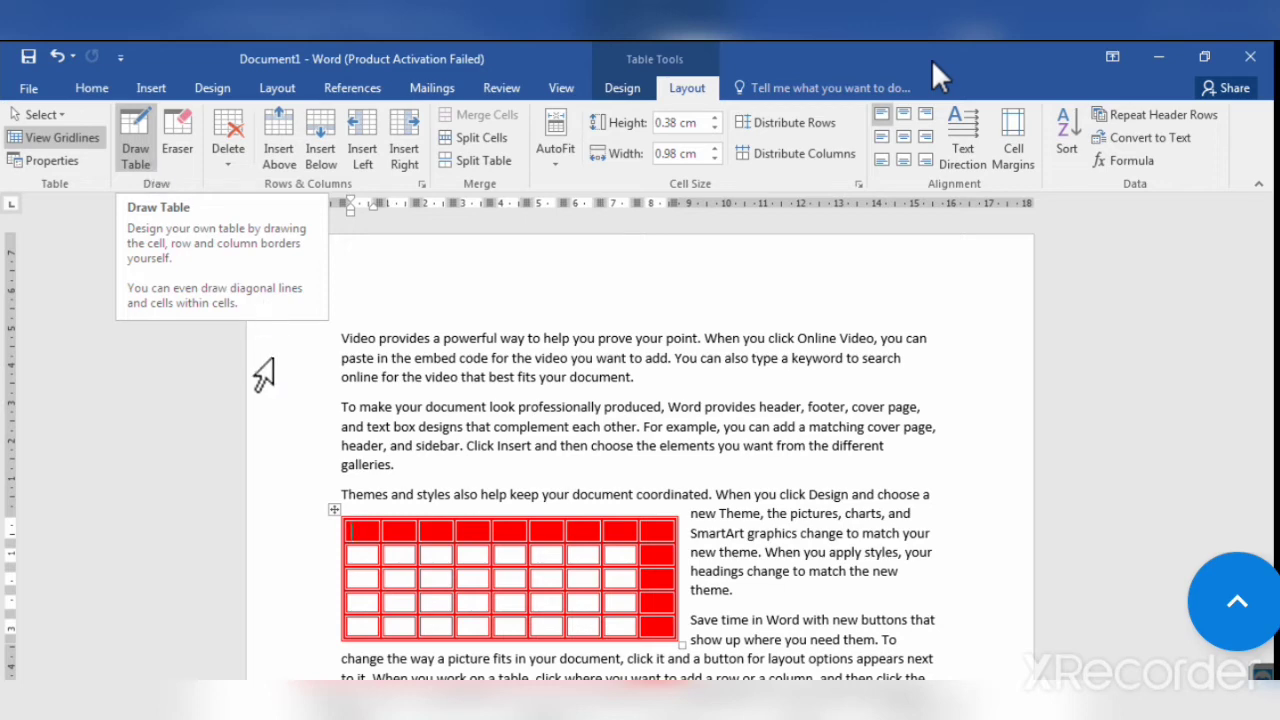
# Undo the table's resizing, moves, wrapping changes and sample text, back to the full-width table on the empty page.
pyautogui.hotkey('ctrl', 'z')
pyautogui.hotkey('ctrl', 'z')
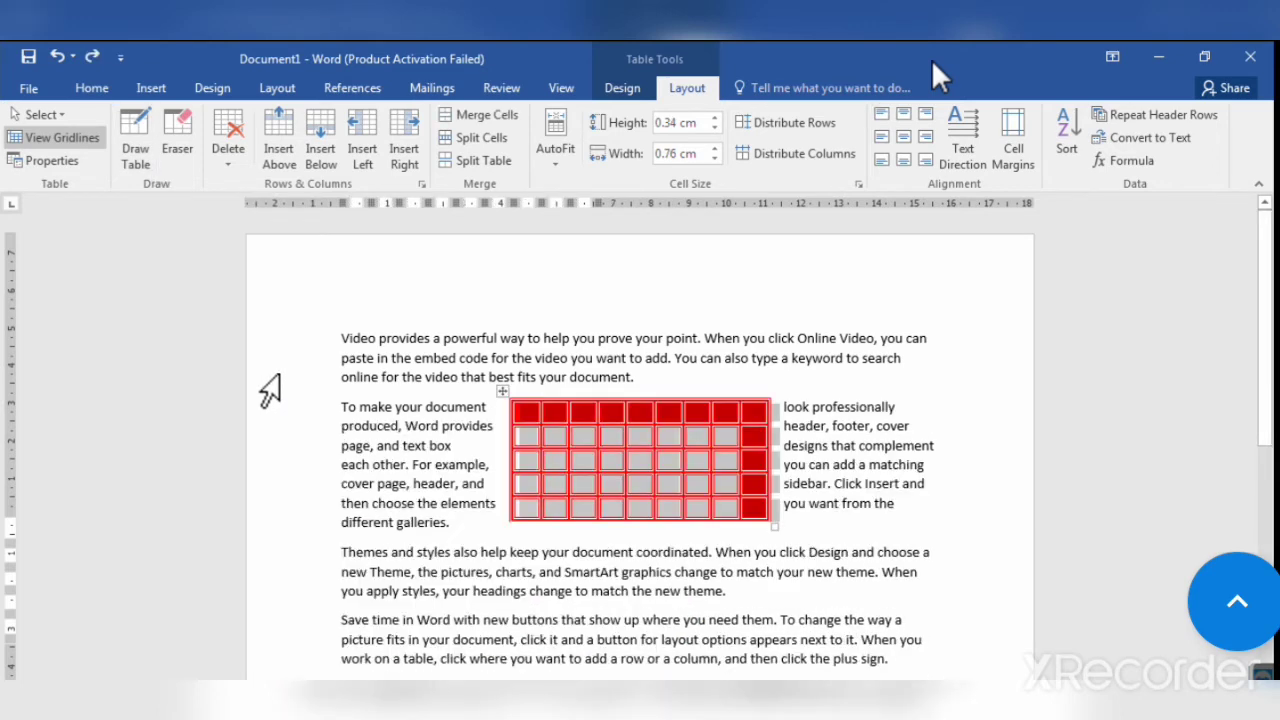
pyautogui.hotkey('ctrl', 'z')
pyautogui.hotkey('ctrl', 'z')
pyautogui.hotkey('ctrl', 'z')
pyautogui.hotkey('ctrl', 'z')
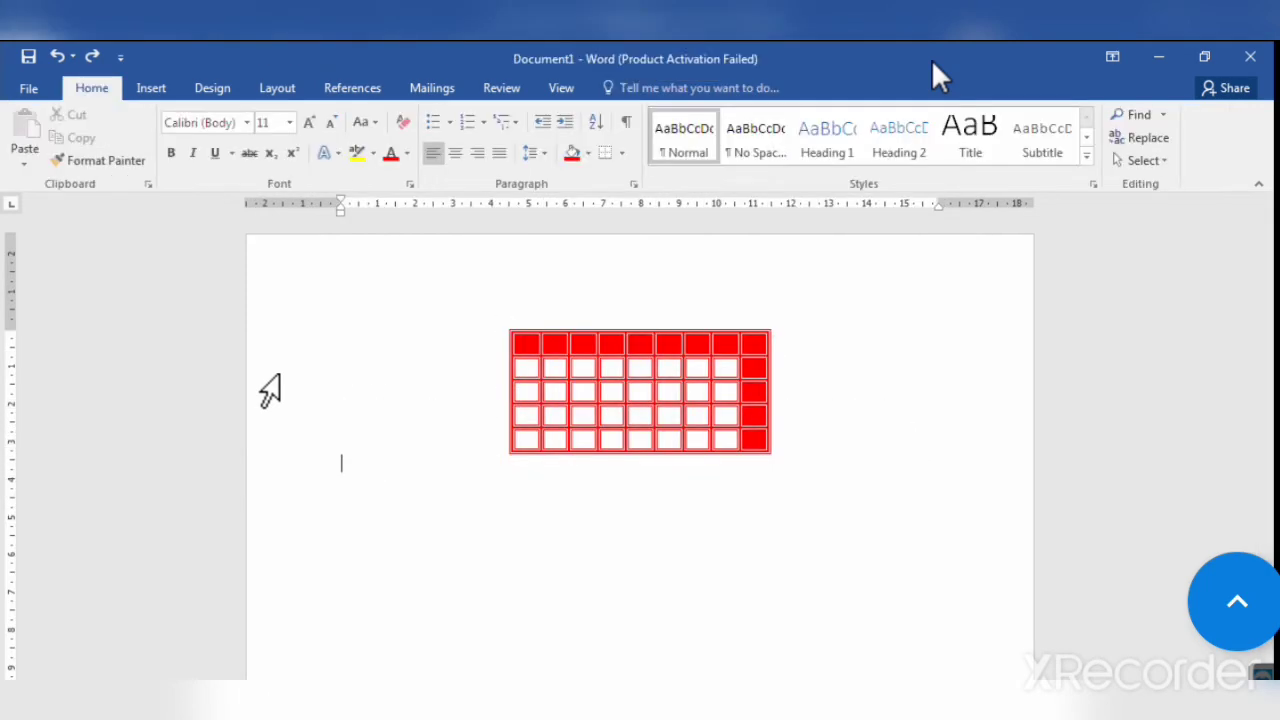
pyautogui.hotkey('ctrl', 'z')
pyautogui.hotkey('ctrl', 'z')
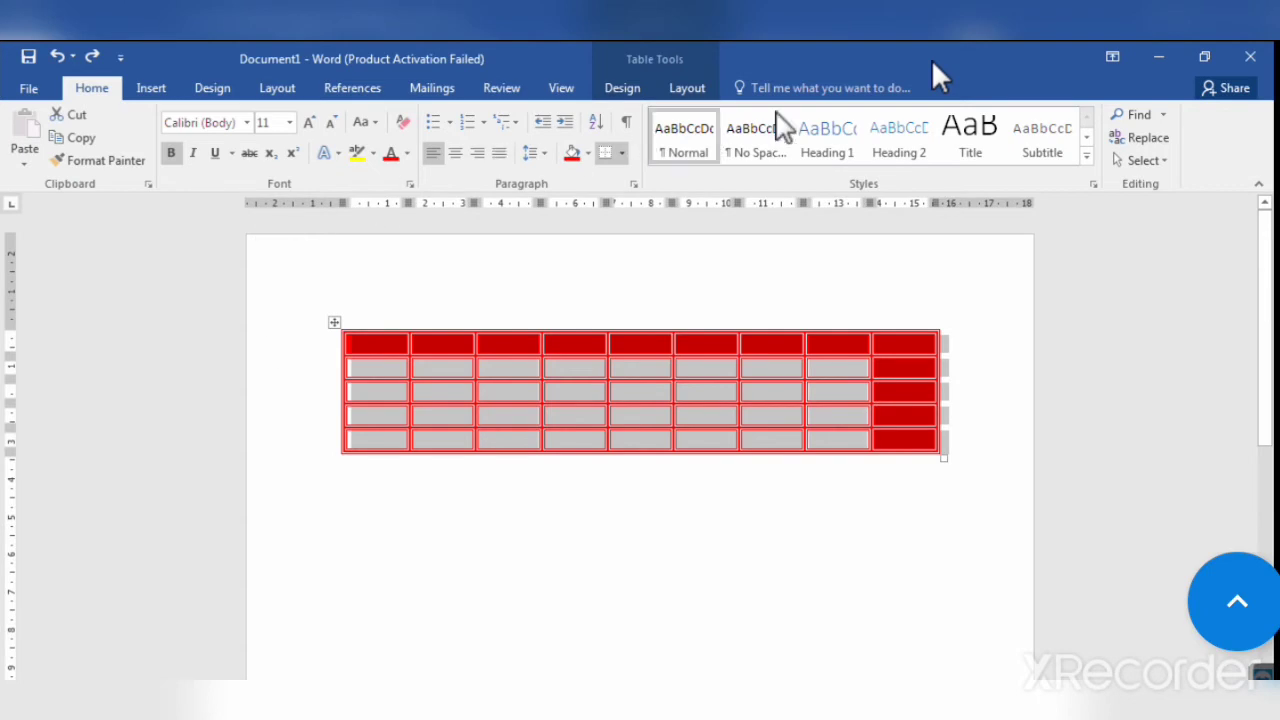
# Erase the header row's top borders, the divider between its fourth and fifth cells, and the second row's right outer border with the Eraser.
pyautogui.click(686, 88)
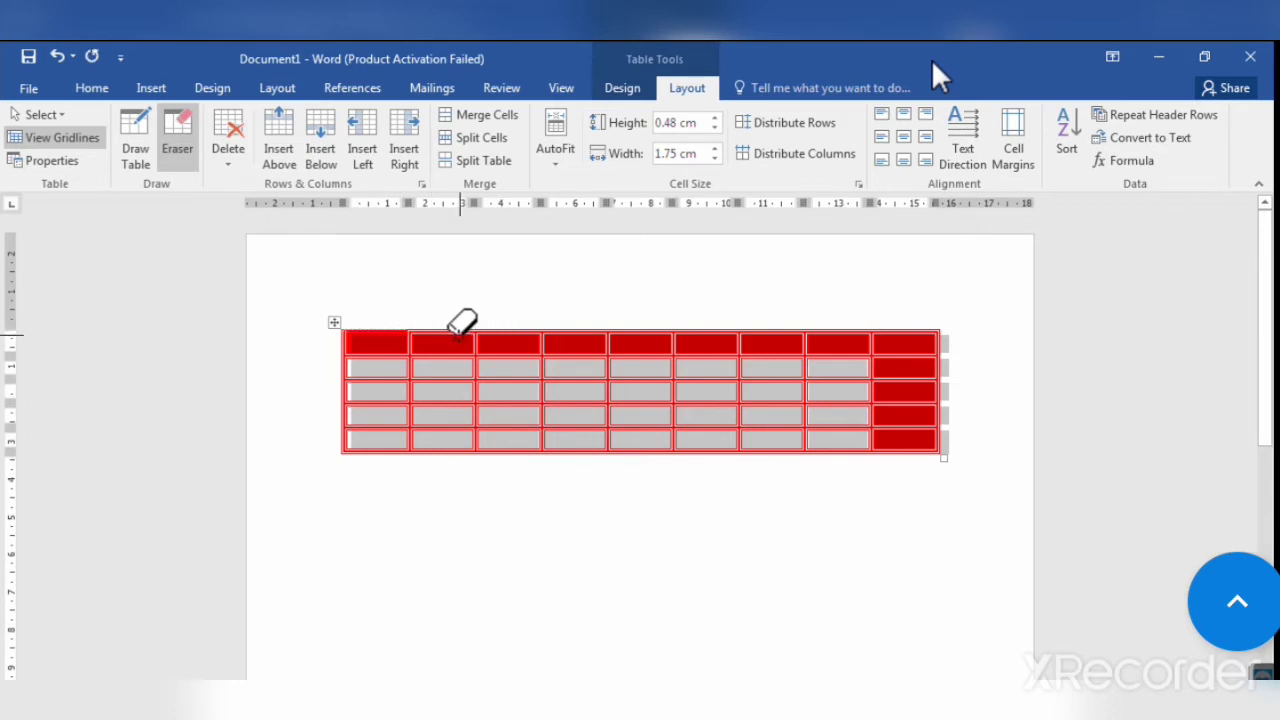
pyautogui.click(948, 364)
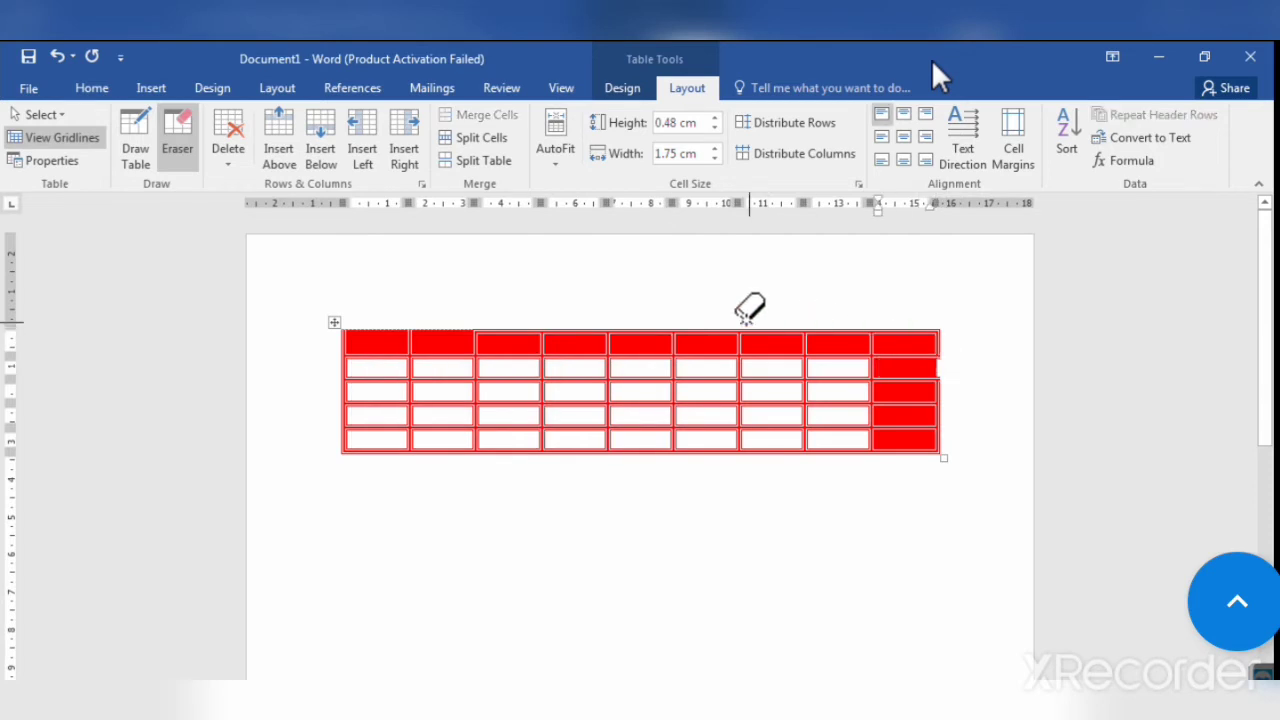
pyautogui.click(606, 330)
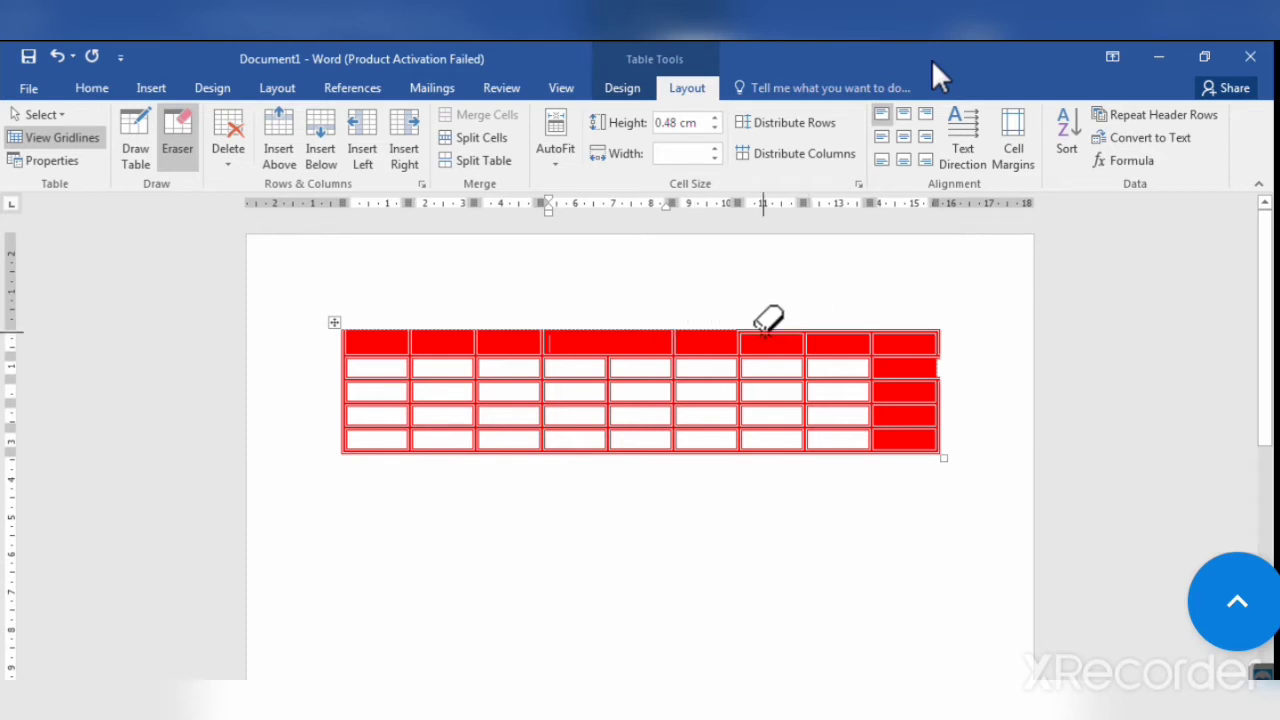
pyautogui.click(828, 329)
pyautogui.click(907, 330)
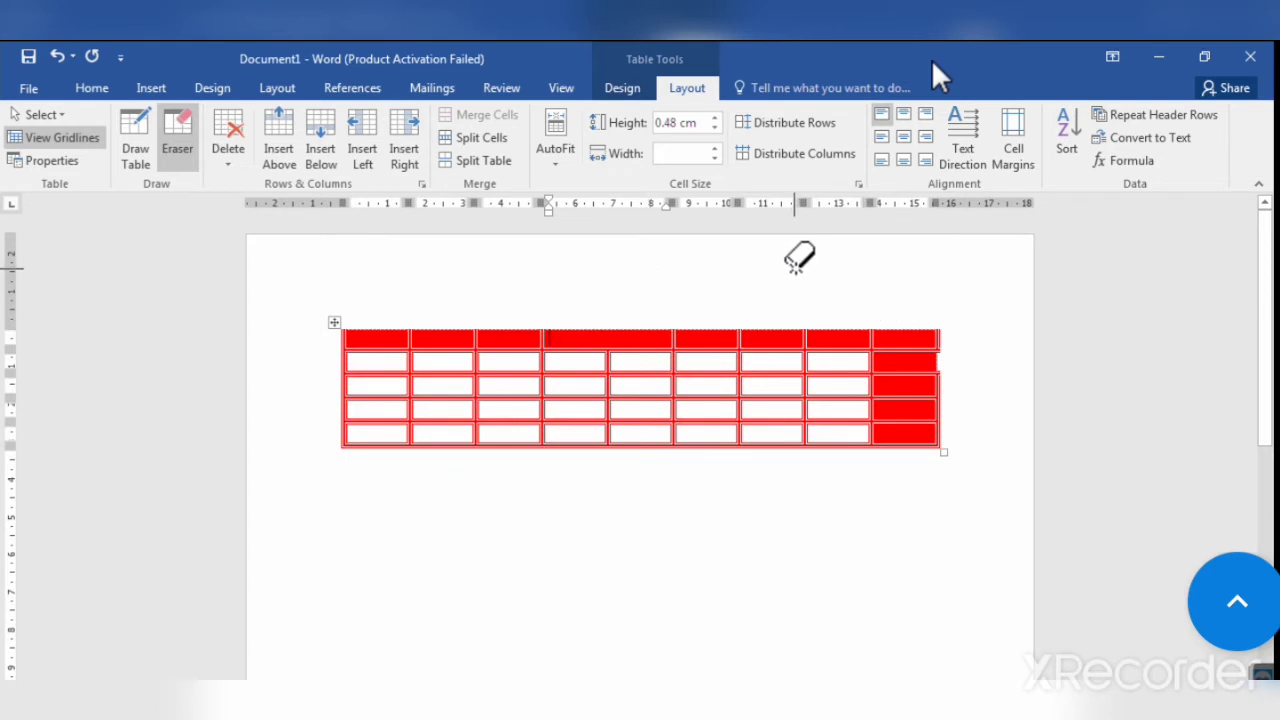
pyautogui.click(229, 164)
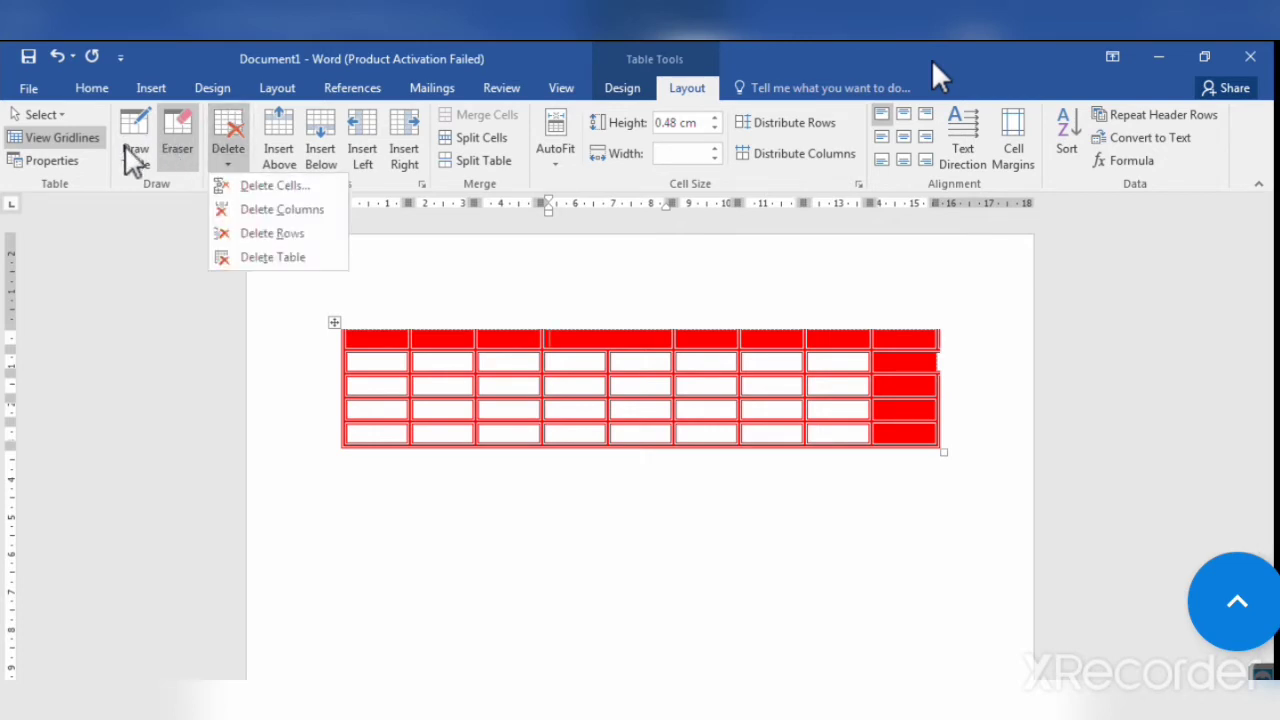
pyautogui.click(52, 112)
pyautogui.click(221, 153)
pyautogui.click(267, 315)
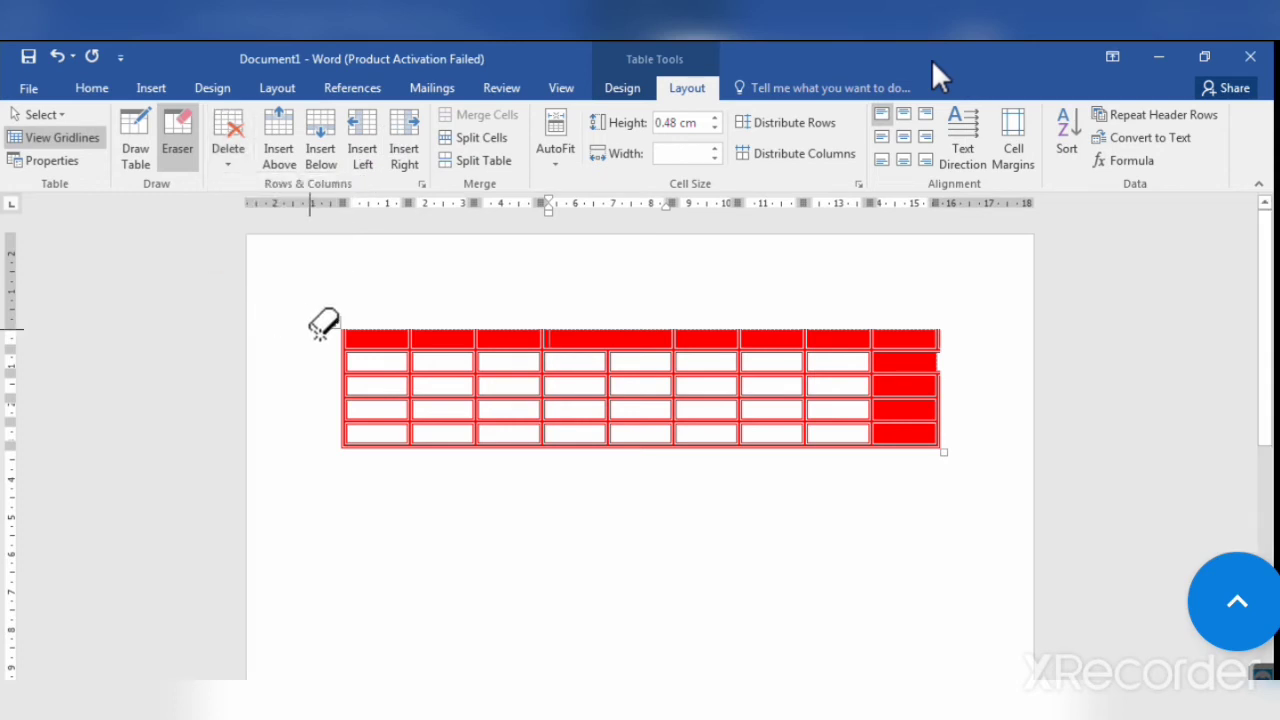
# Turn off the Eraser and delete the header row's first cell with Shift cells left.
pyautogui.click(185, 155)
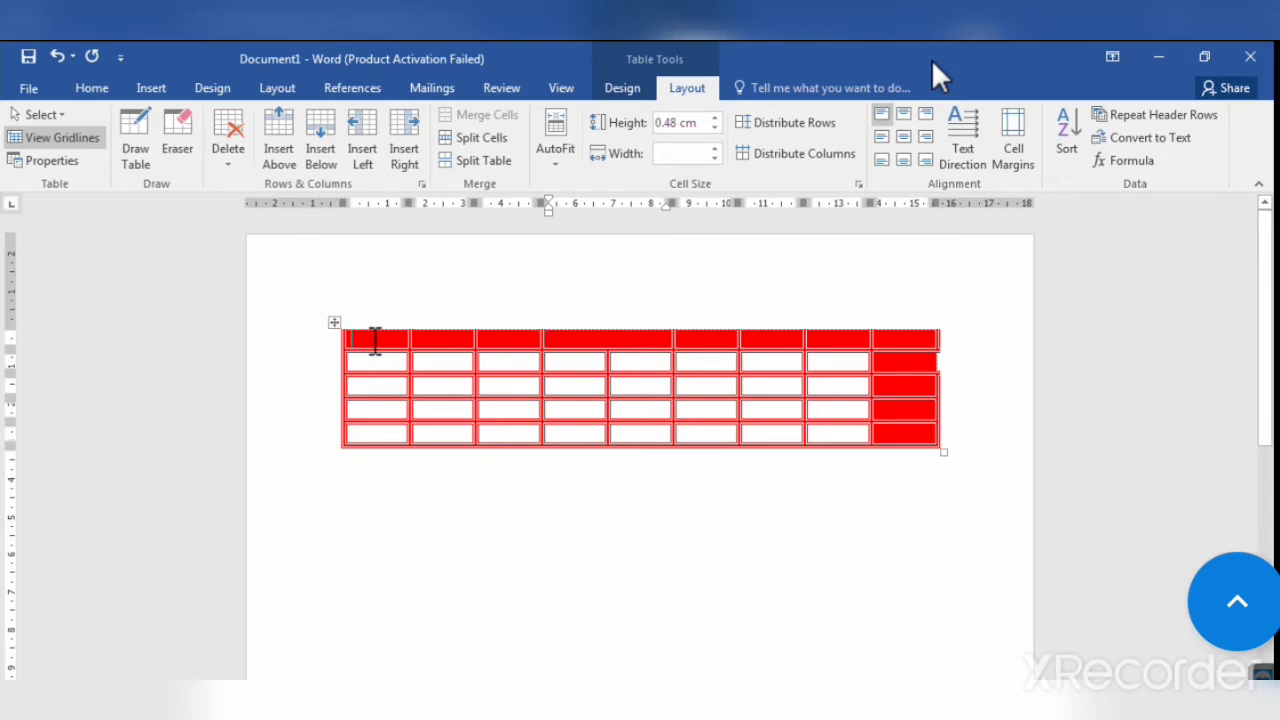
pyautogui.click(239, 153)
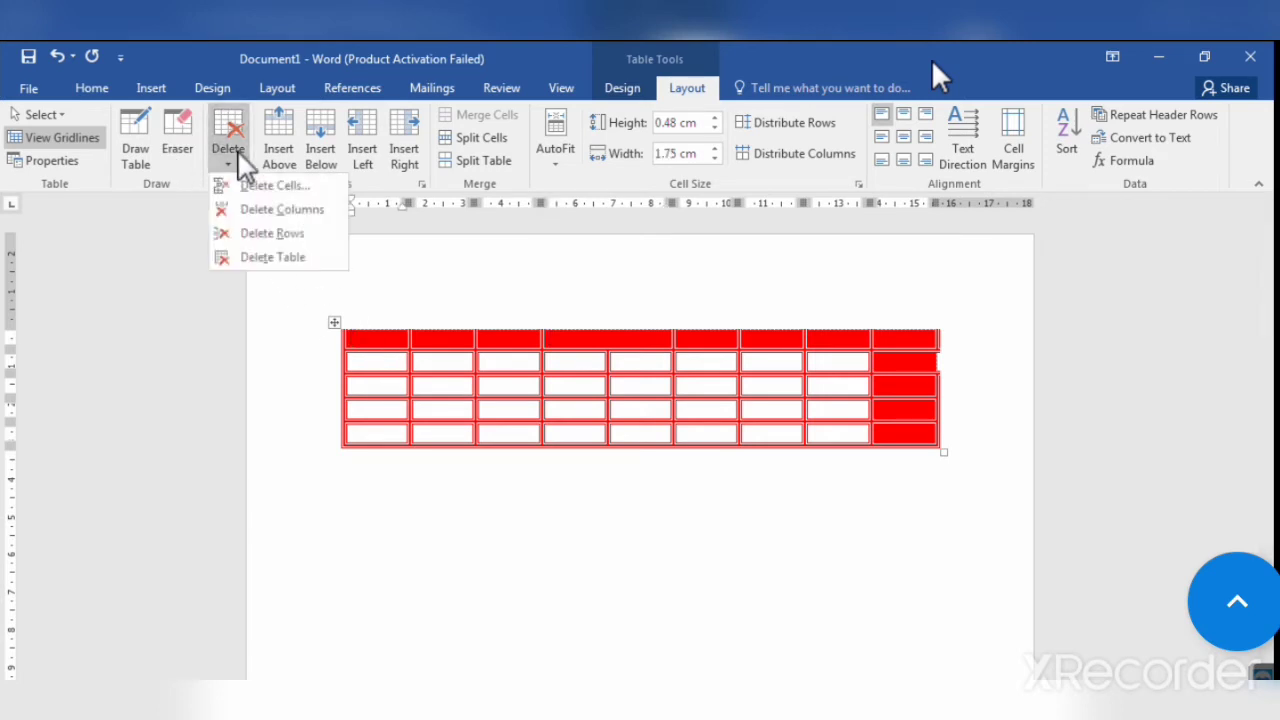
pyautogui.click(271, 189)
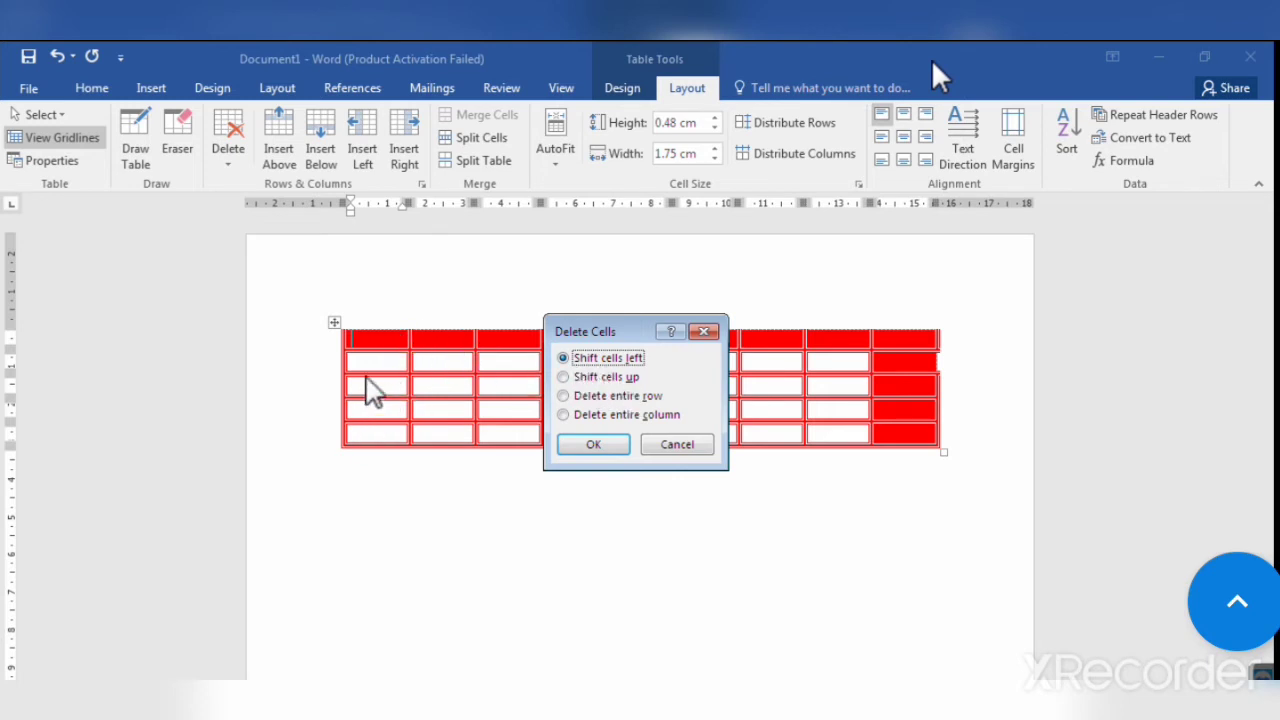
pyautogui.click(582, 378)
pyautogui.click(562, 359)
pyautogui.click(598, 446)
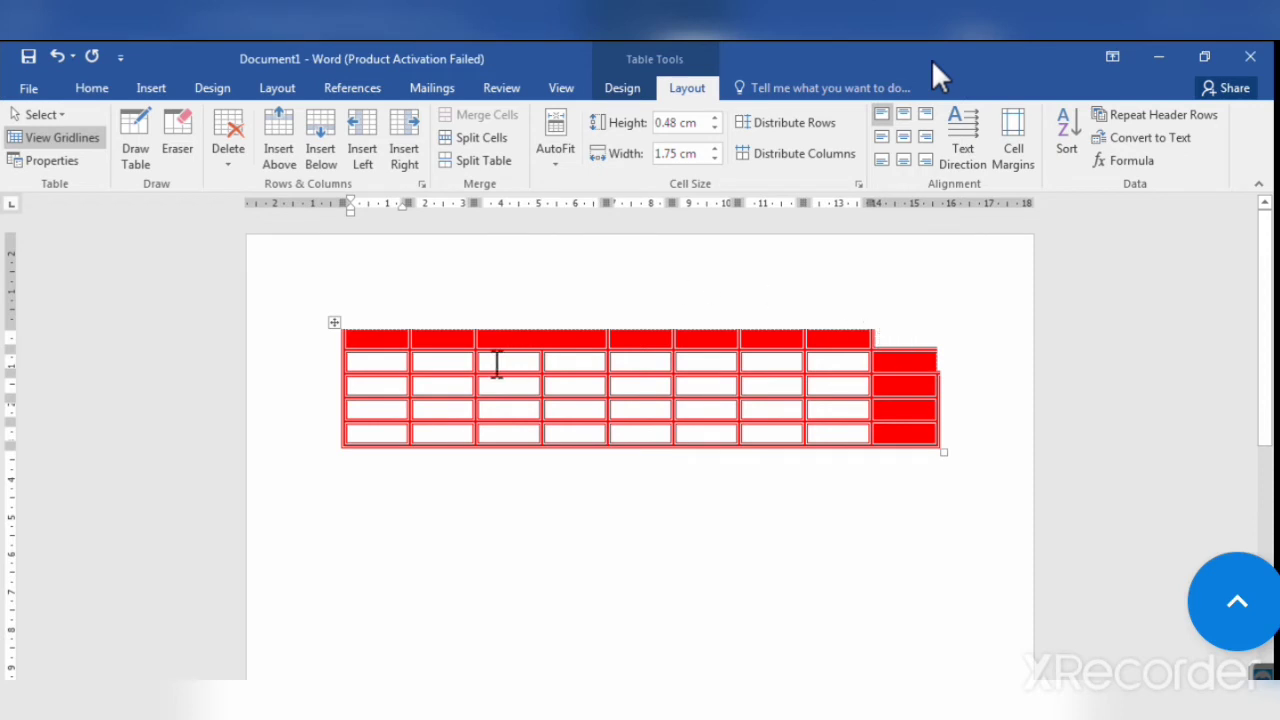
# Delete the red first cell of the top row with Shift cells up.
pyautogui.click(230, 154)
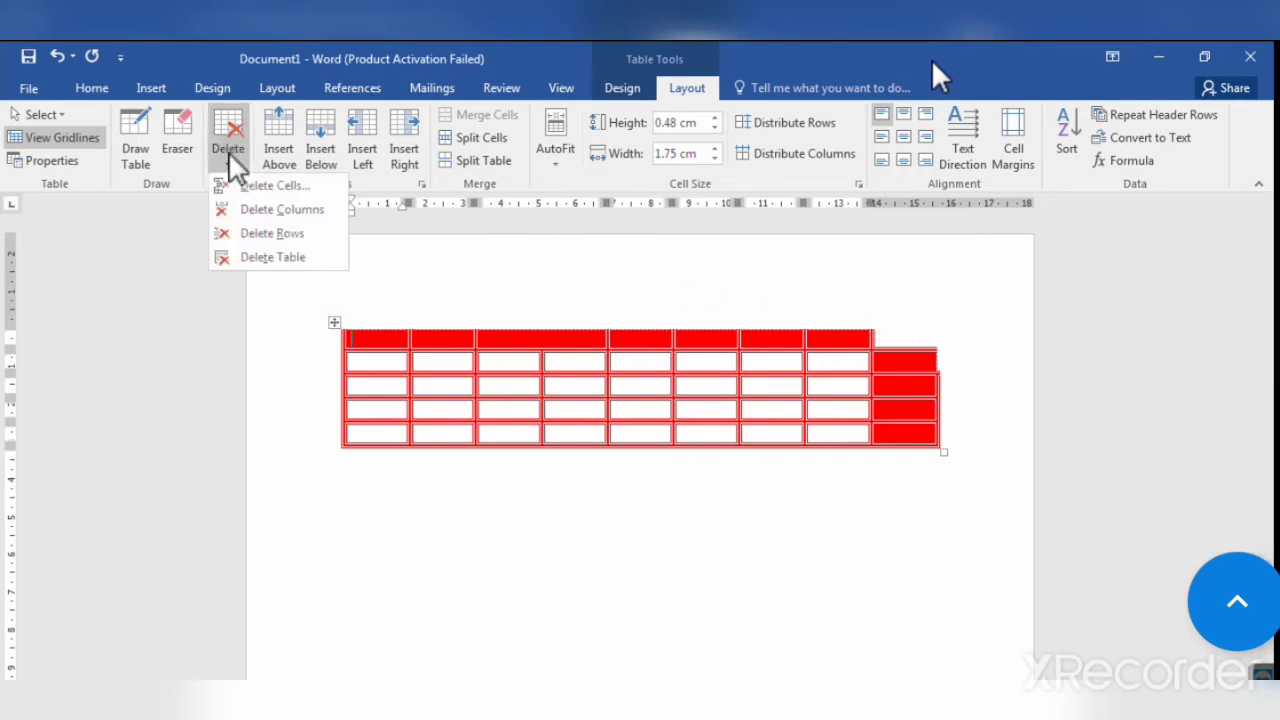
pyautogui.click(272, 184)
pyautogui.click(598, 379)
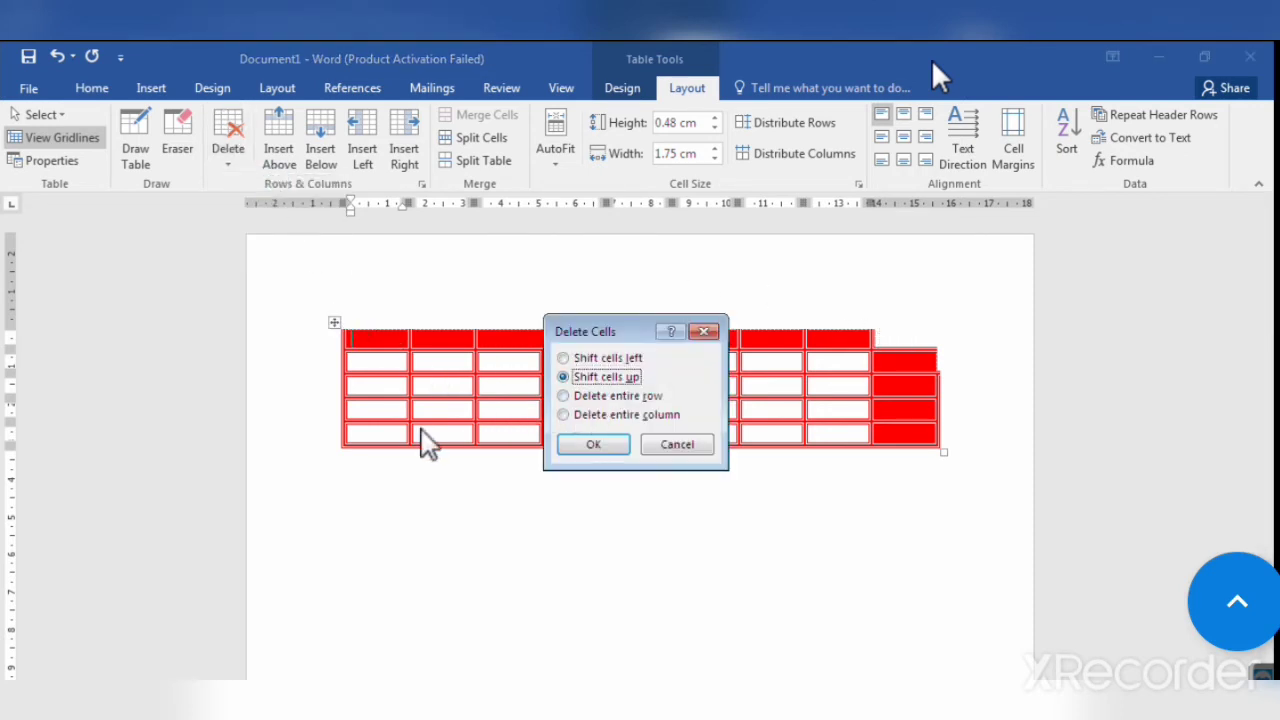
pyautogui.click(590, 447)
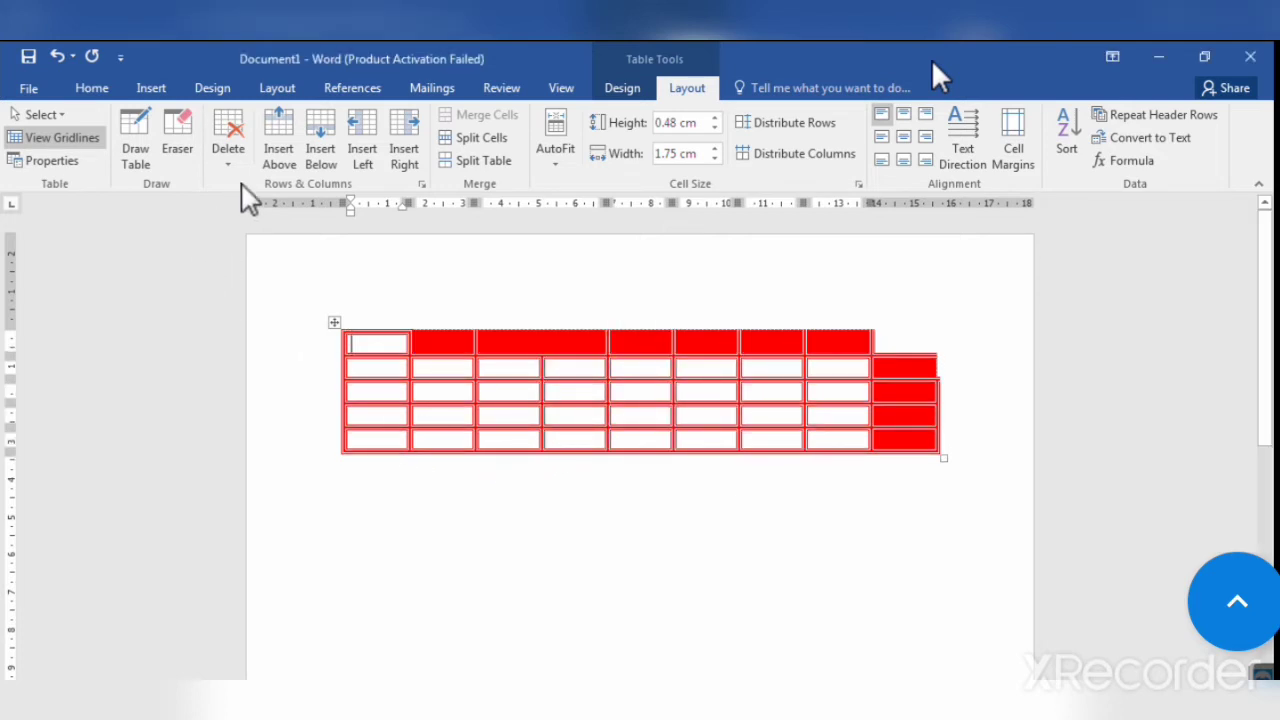
# Delete the white first cell of the top row, again using Shift cells up.
pyautogui.click(242, 157)
pyautogui.click(275, 186)
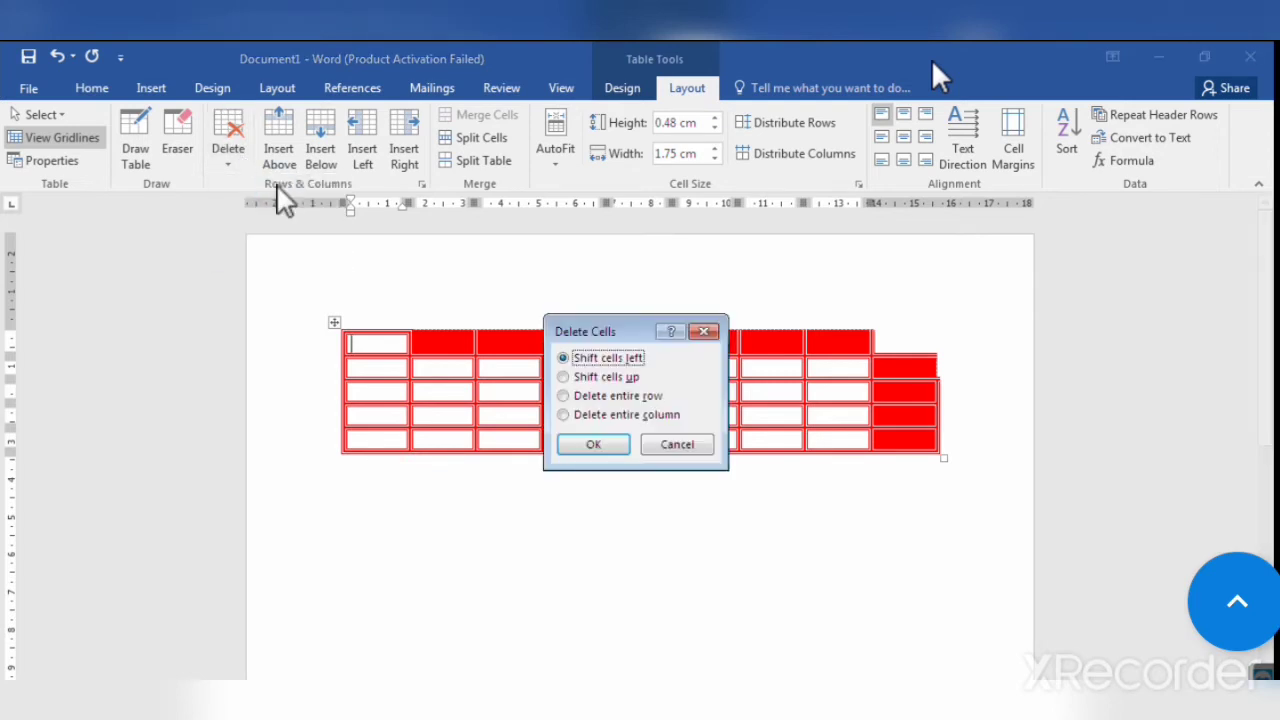
pyautogui.click(563, 377)
pyautogui.click(603, 448)
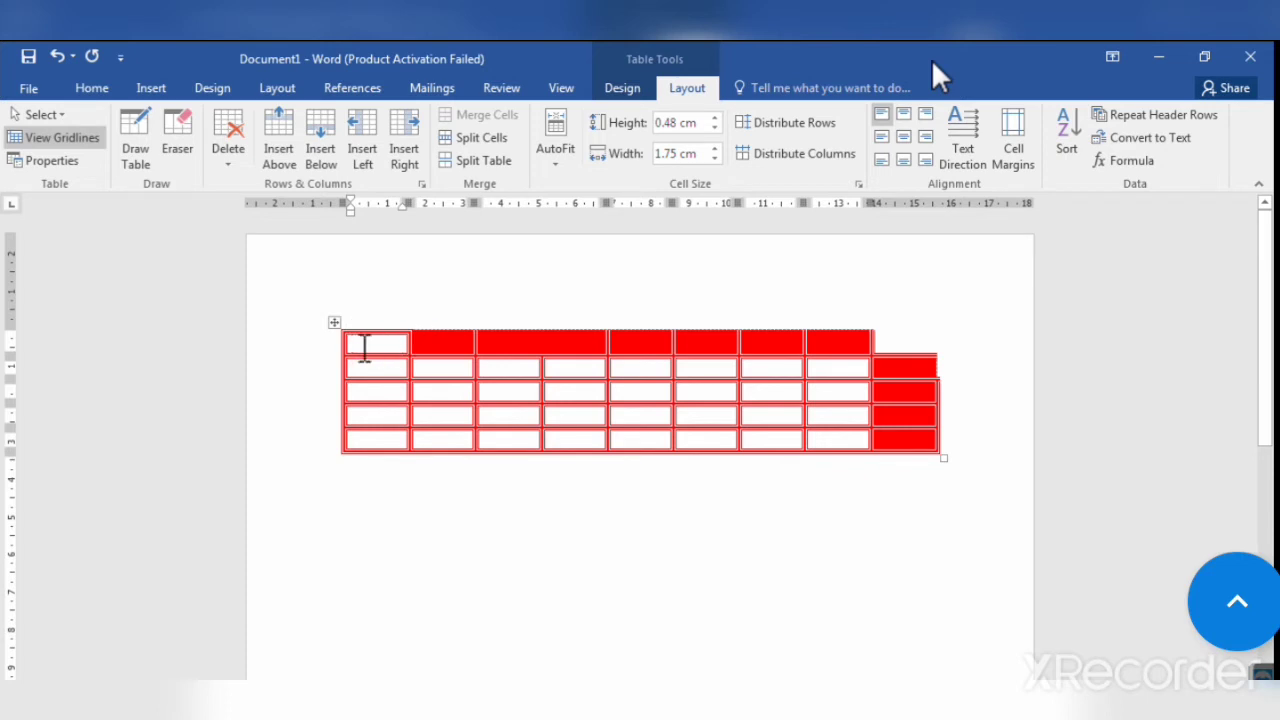
# Try to delete the top row's white first cell with Shift cells up one more time.
pyautogui.click(224, 162)
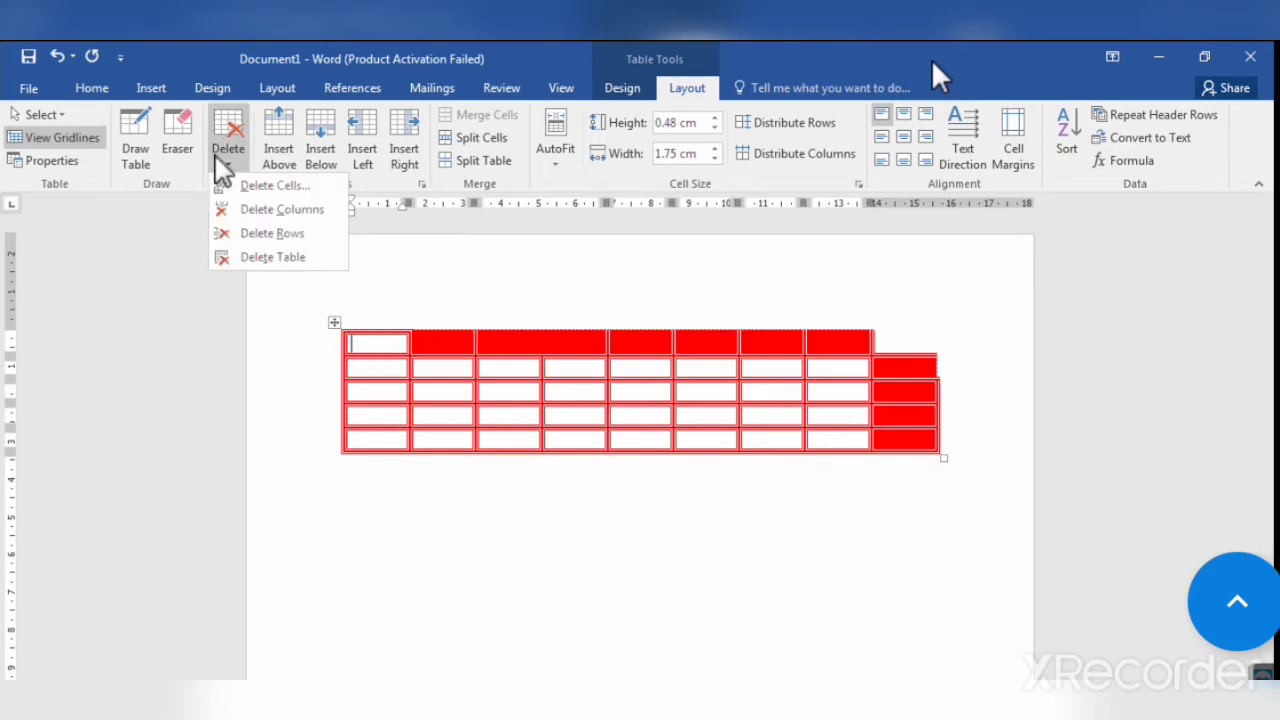
pyautogui.click(258, 187)
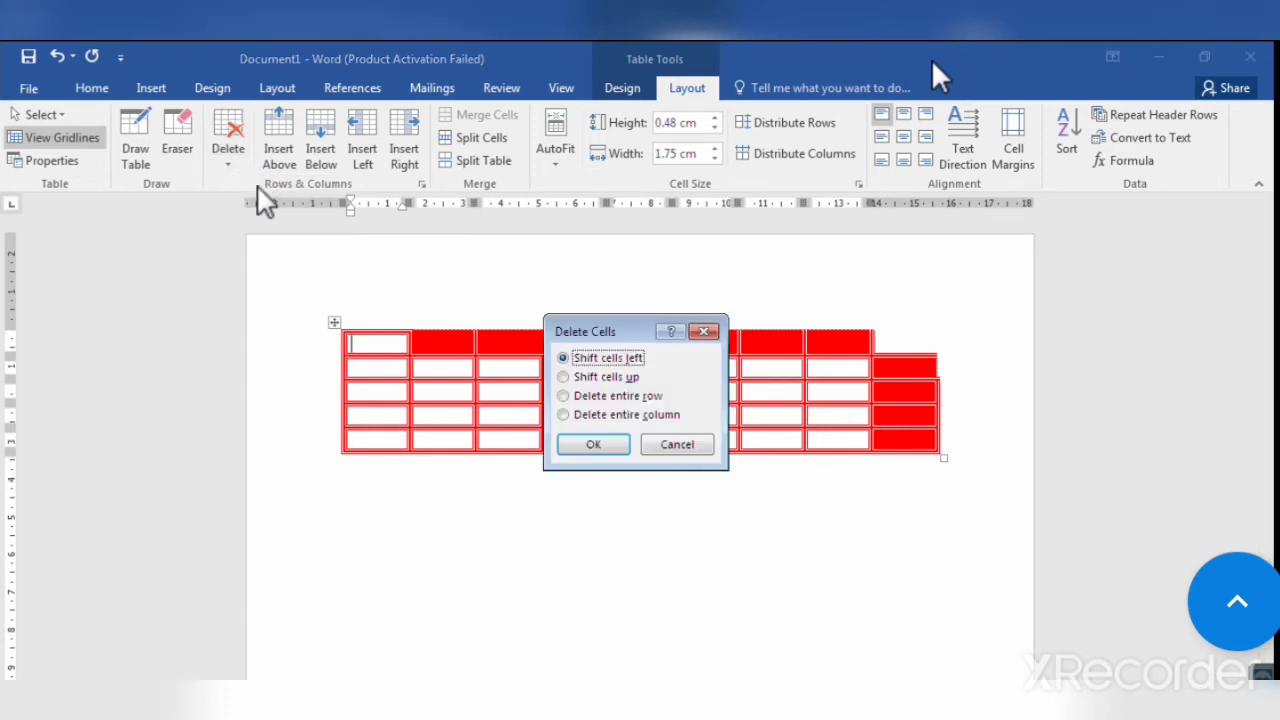
pyautogui.click(566, 378)
pyautogui.click(605, 445)
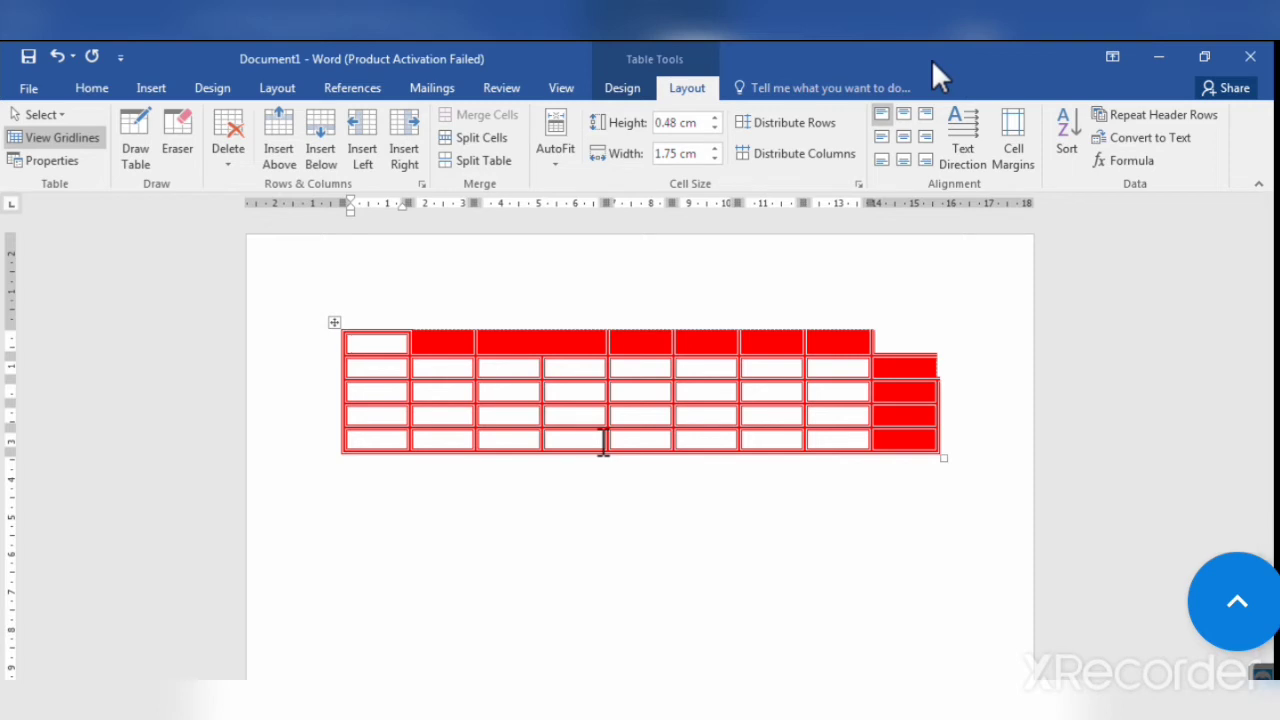
# Undo the recent cell deletions and delete the red header row's first cell with Shift cells up.
pyautogui.hotkey('ctrl', 'z')
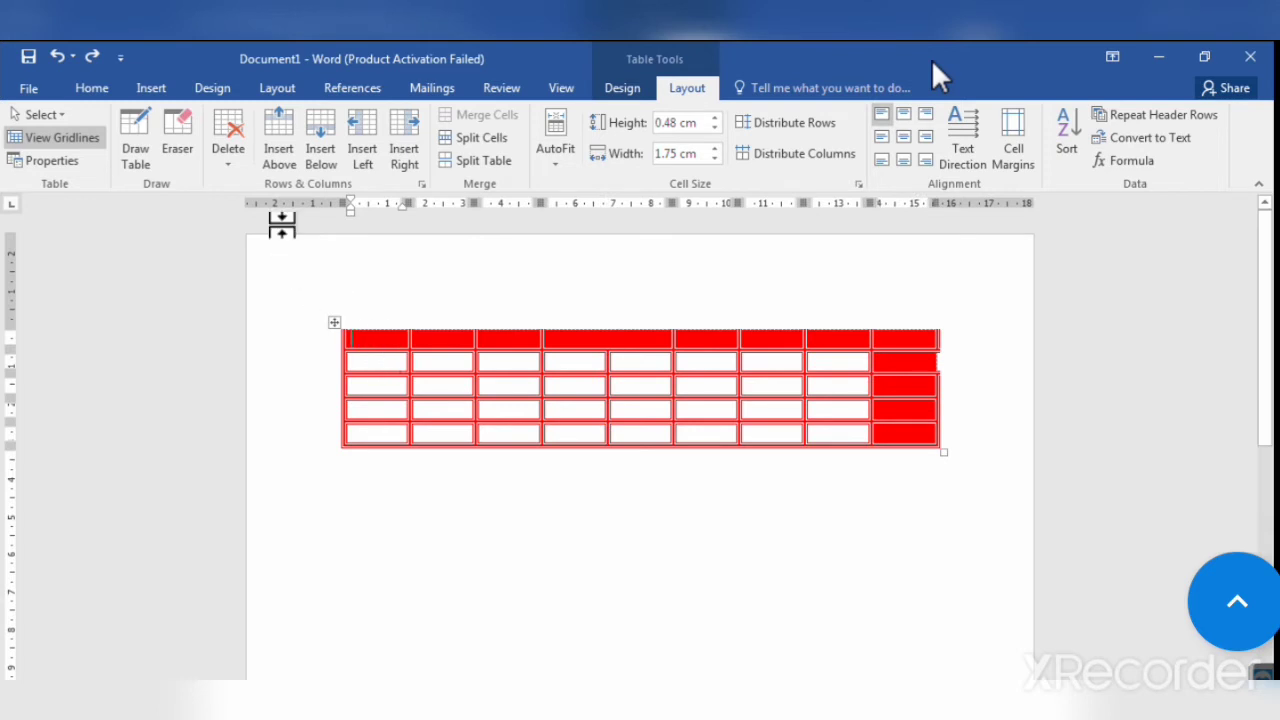
pyautogui.click(222, 160)
pyautogui.click(257, 185)
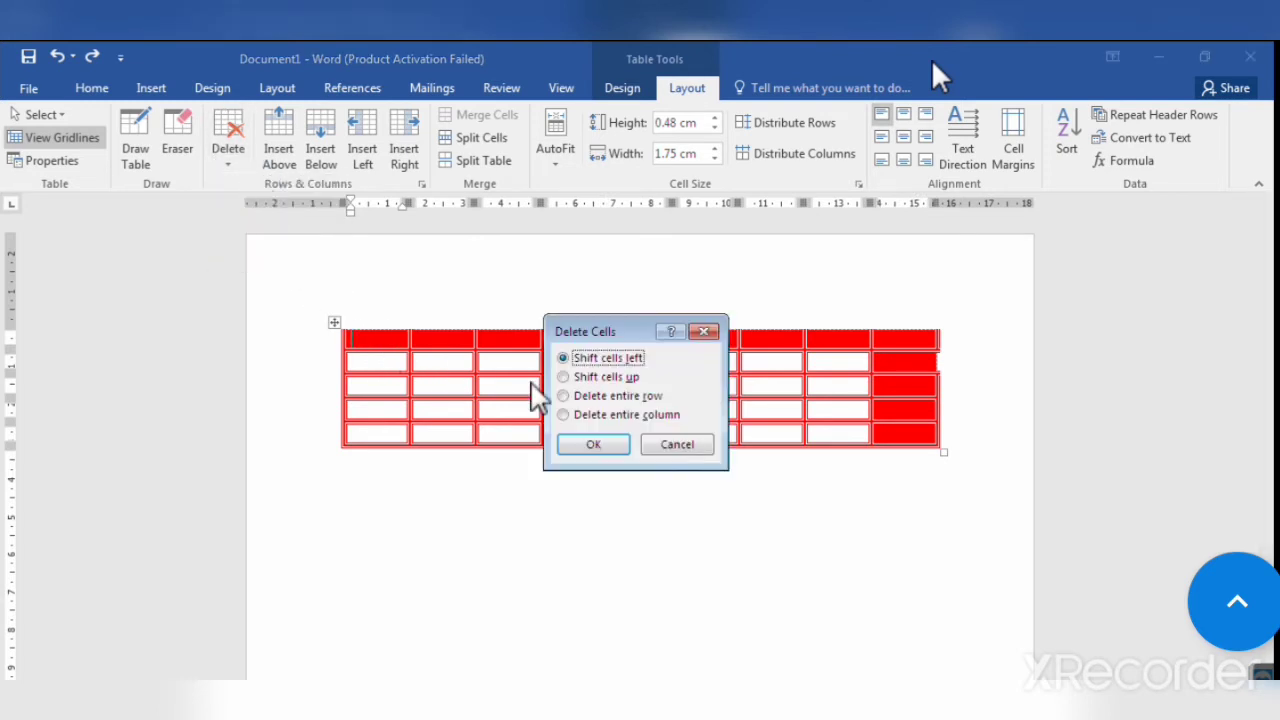
pyautogui.click(596, 377)
pyautogui.click(594, 444)
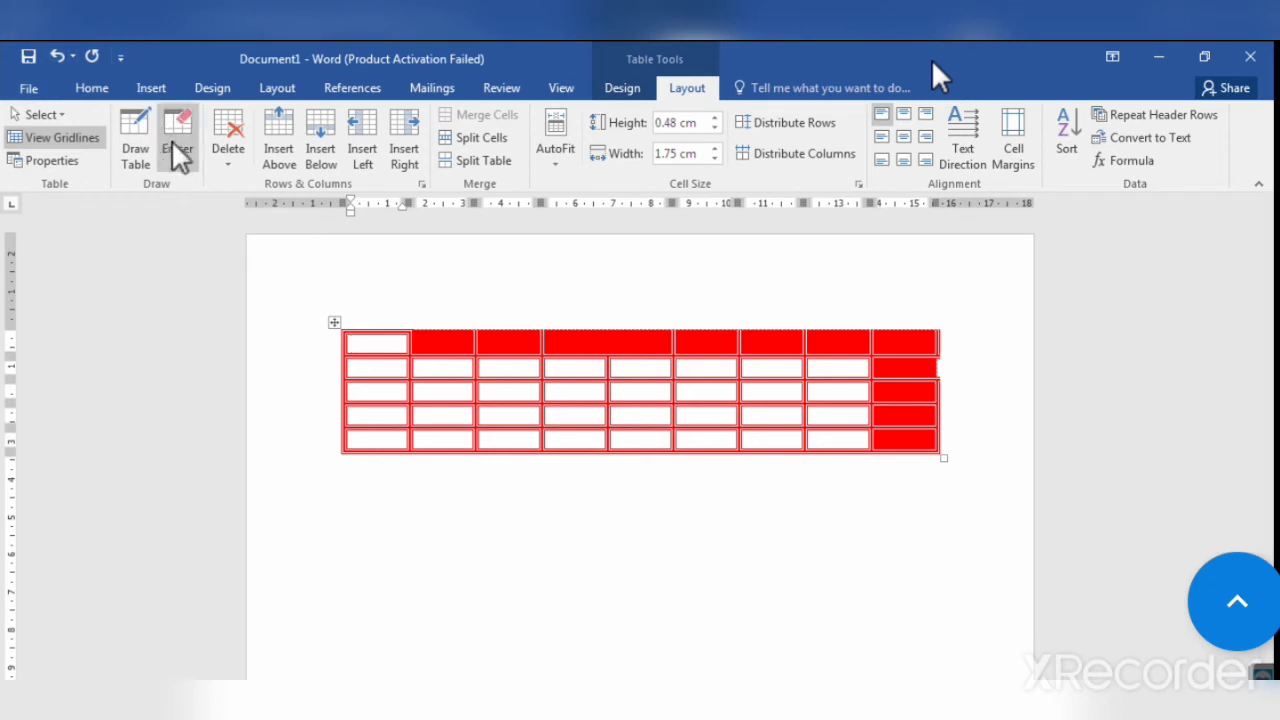
# Delete the table's entire first column and its entire top row.
pyautogui.click(242, 163)
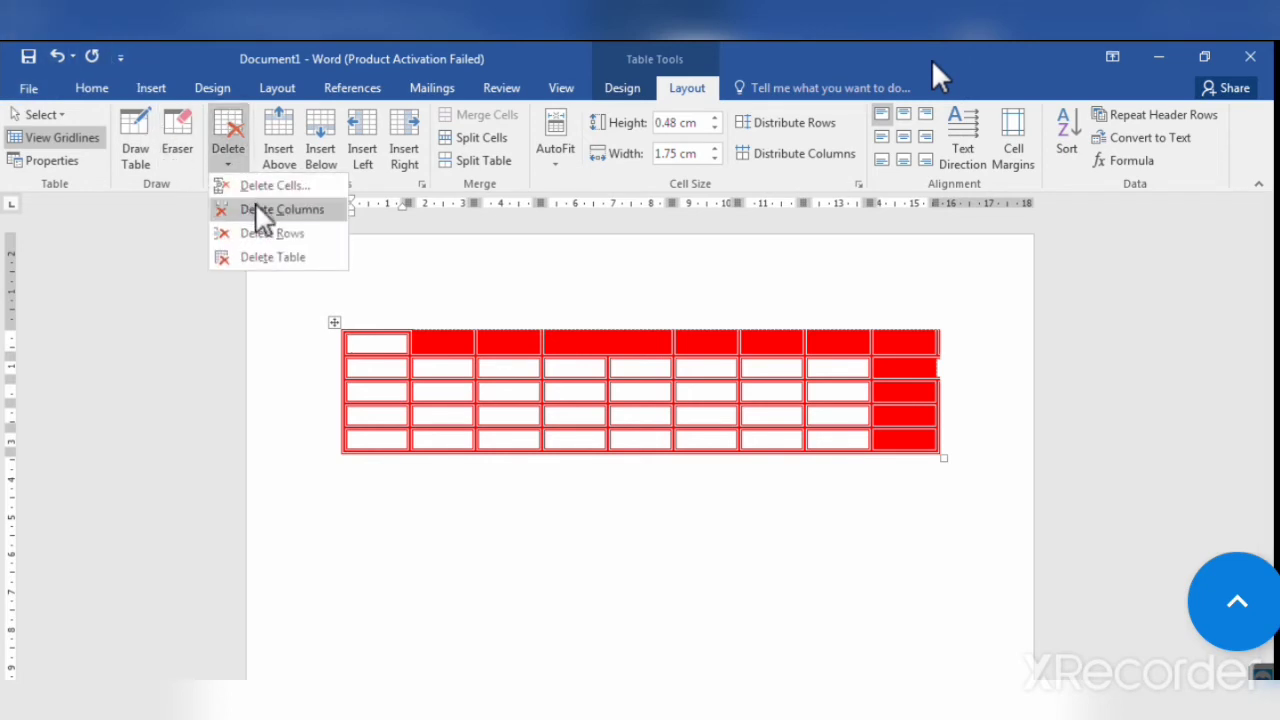
pyautogui.click(260, 209)
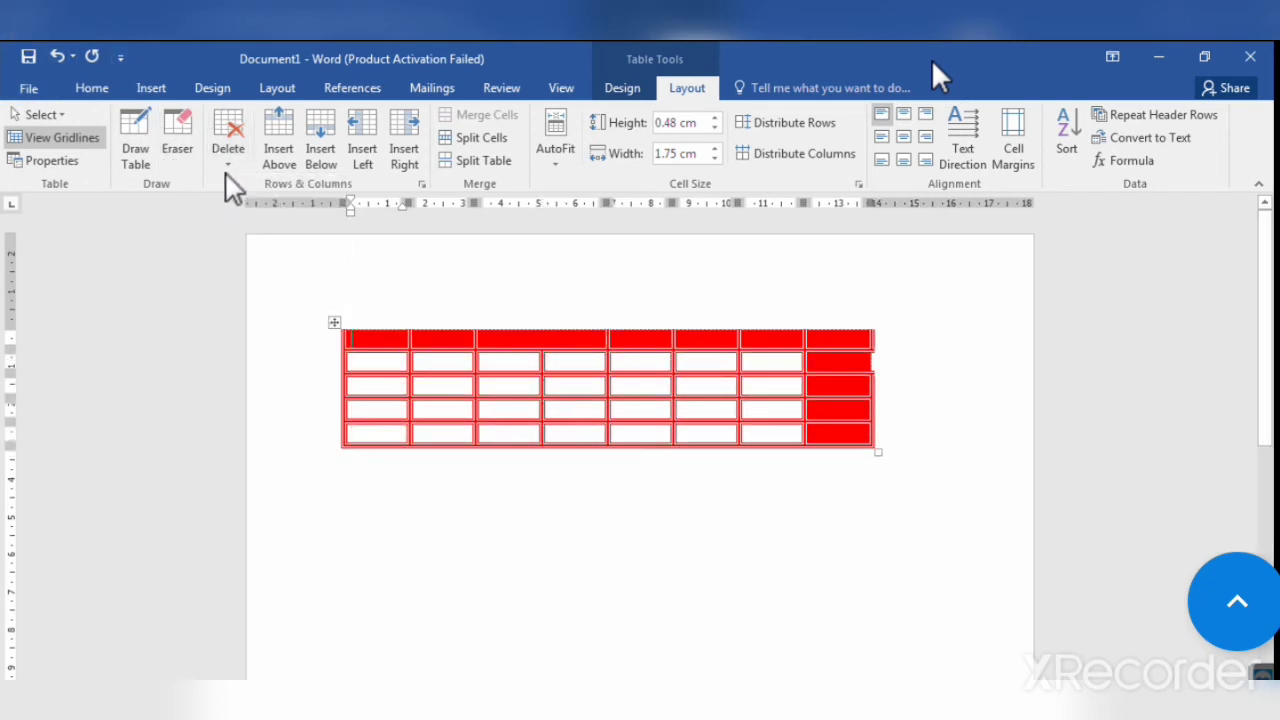
pyautogui.click(228, 160)
pyautogui.click(280, 232)
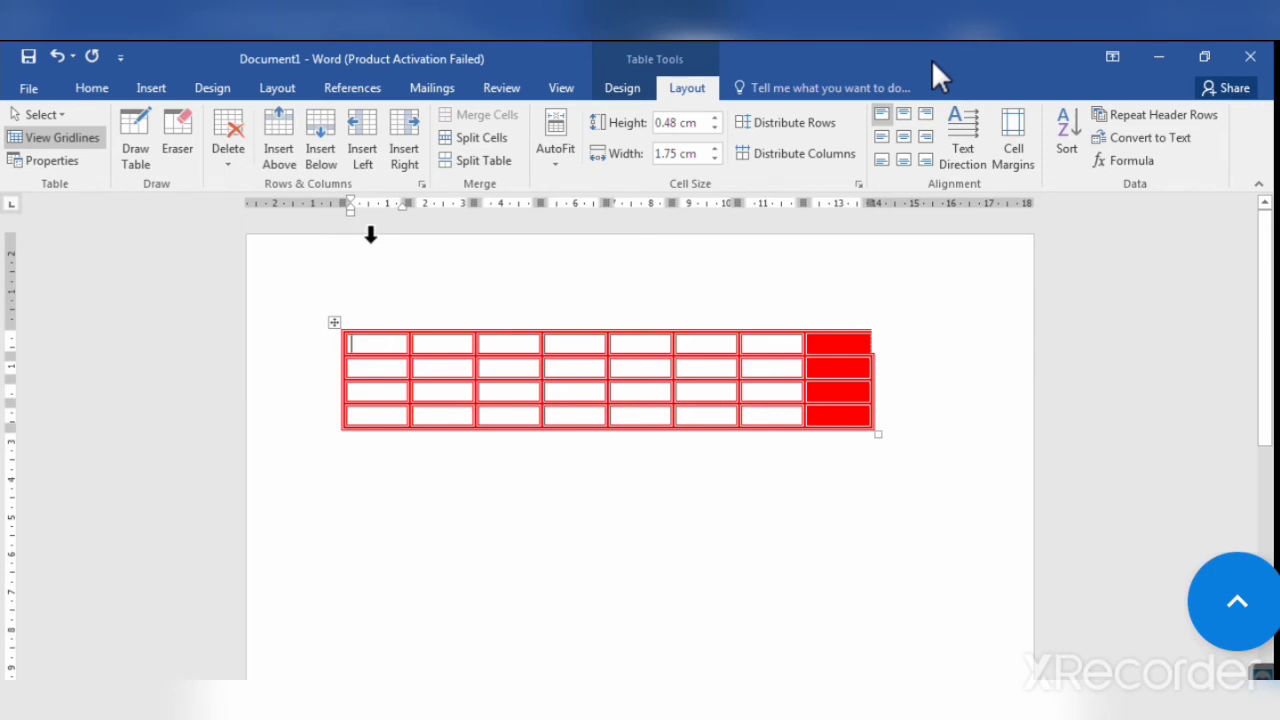
# Insert one row above the table's first row and another row directly below the new top row.
pyautogui.click(278, 127)
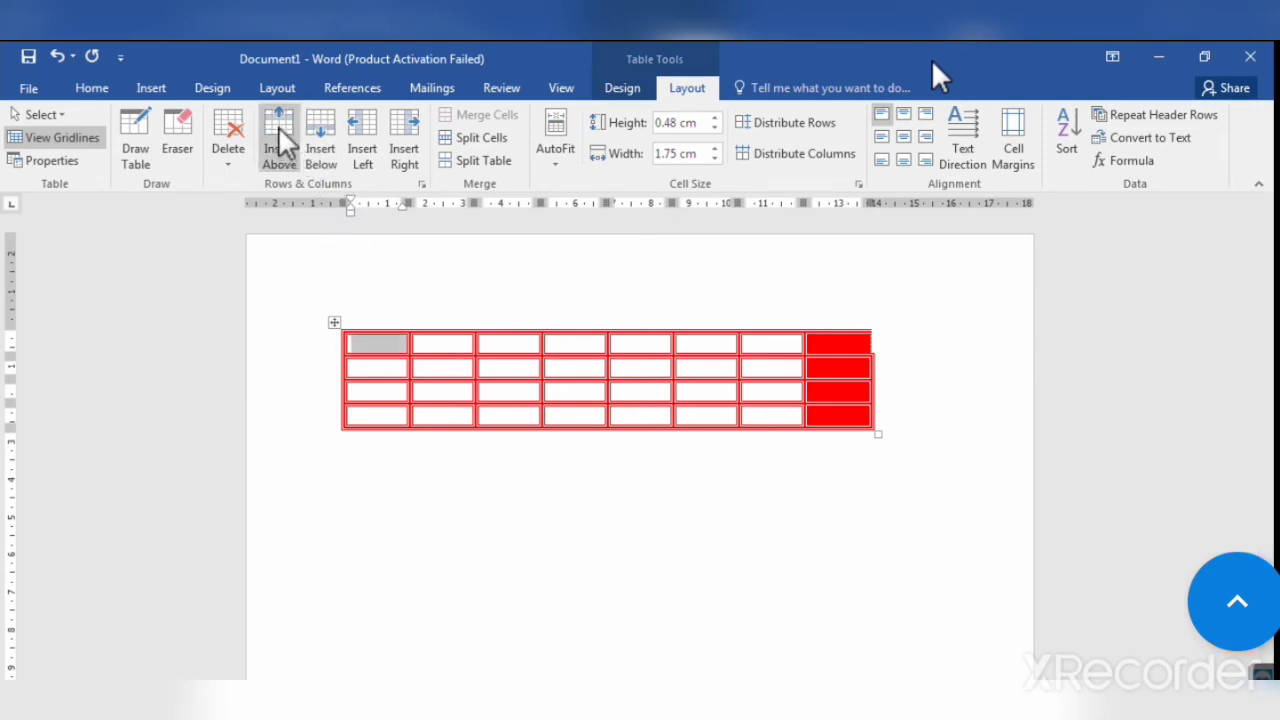
pyautogui.click(385, 341)
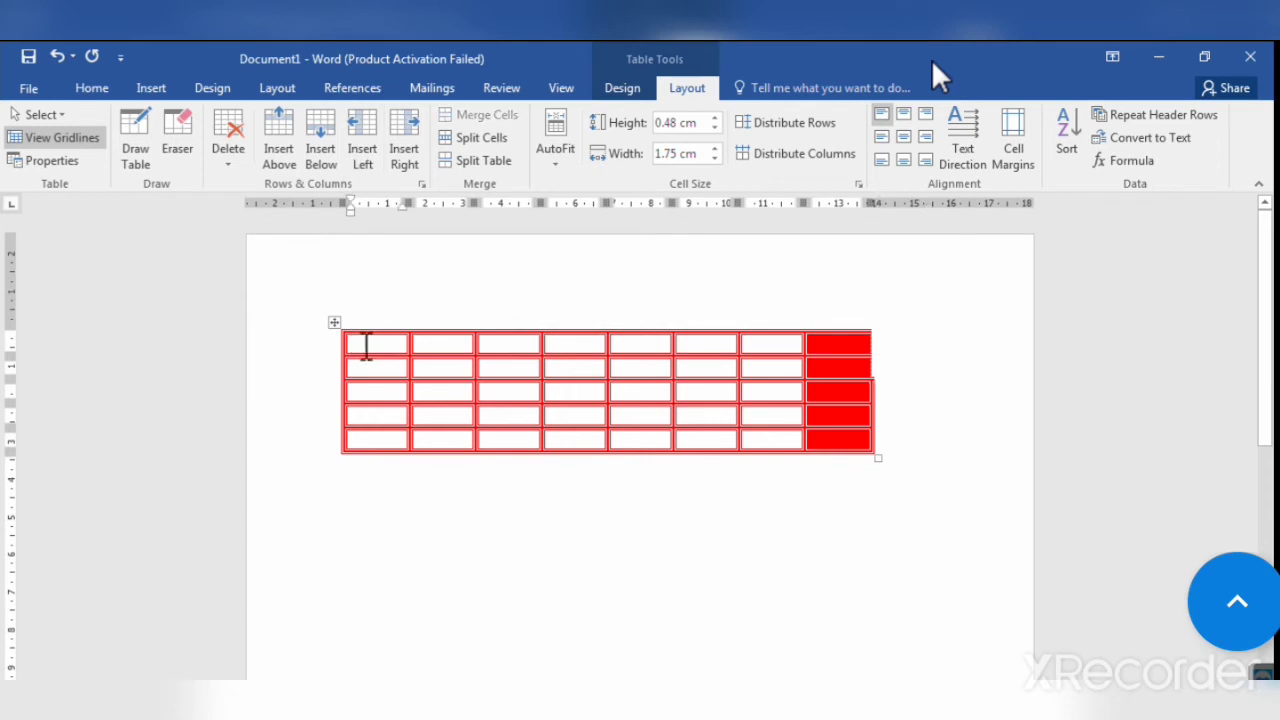
pyautogui.click(331, 150)
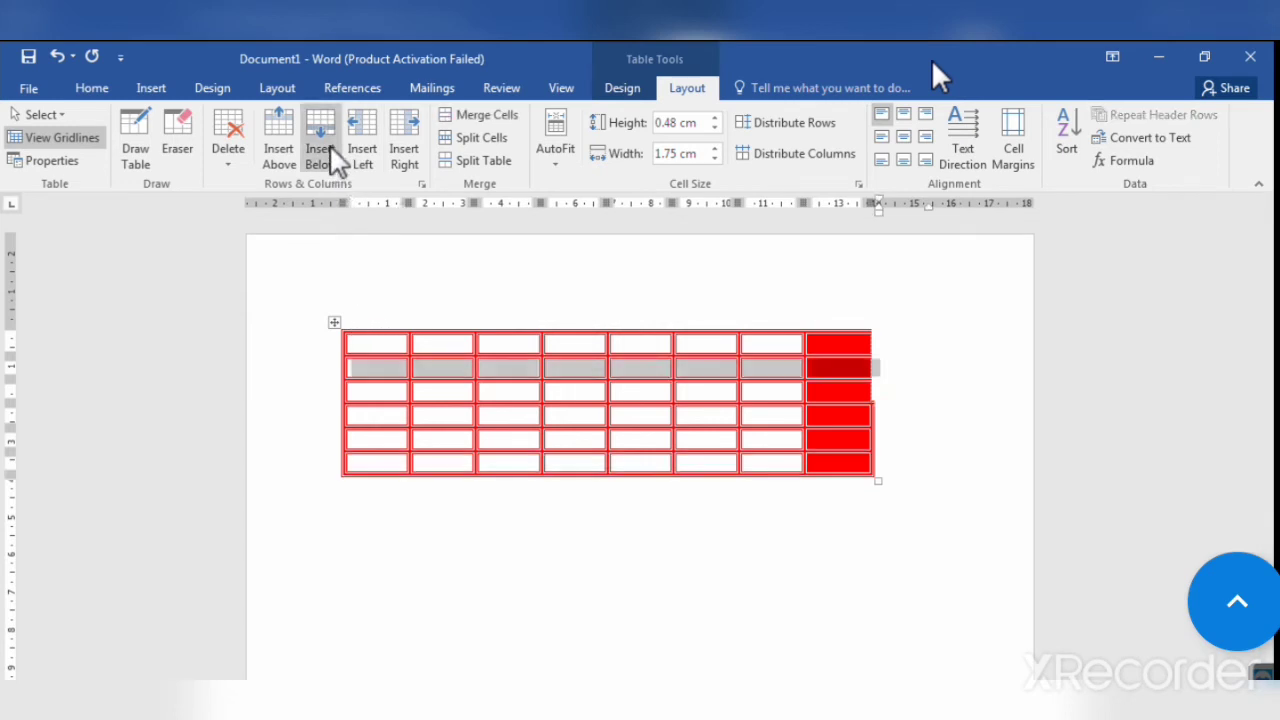
# Insert a column to the left of the first column and another column to the right of the new one.
pyautogui.click(374, 342)
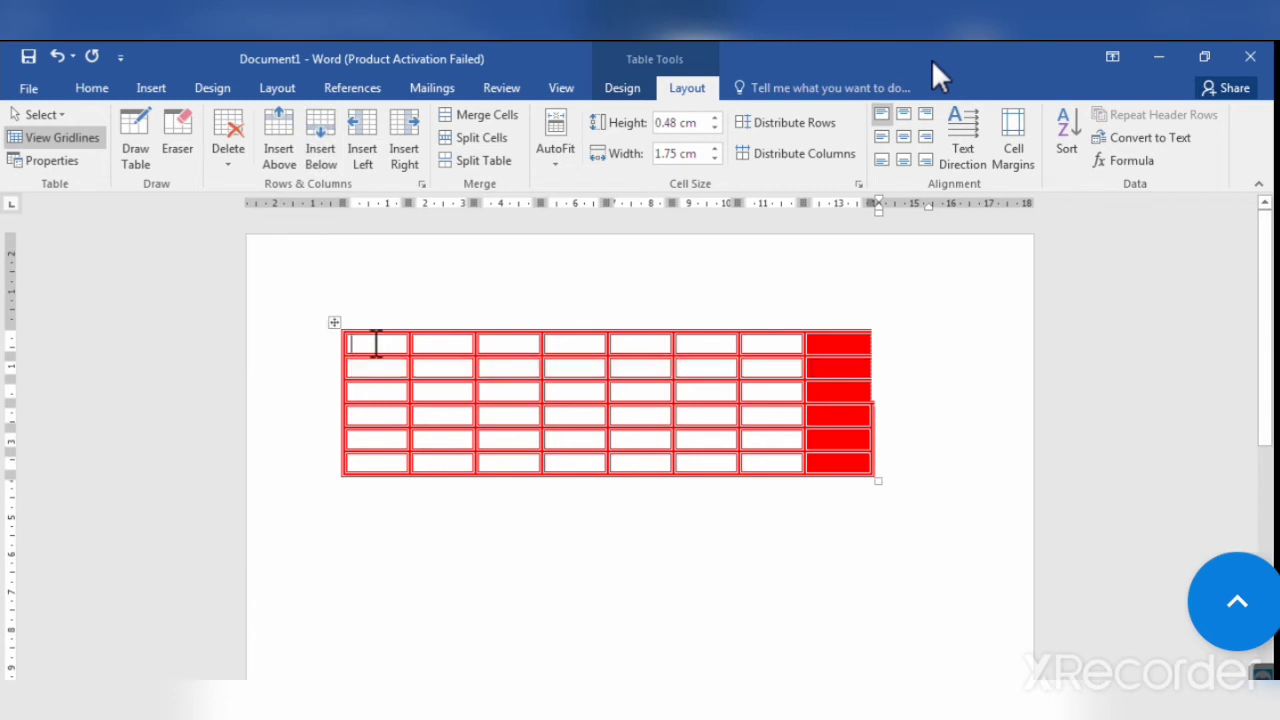
pyautogui.click(362, 146)
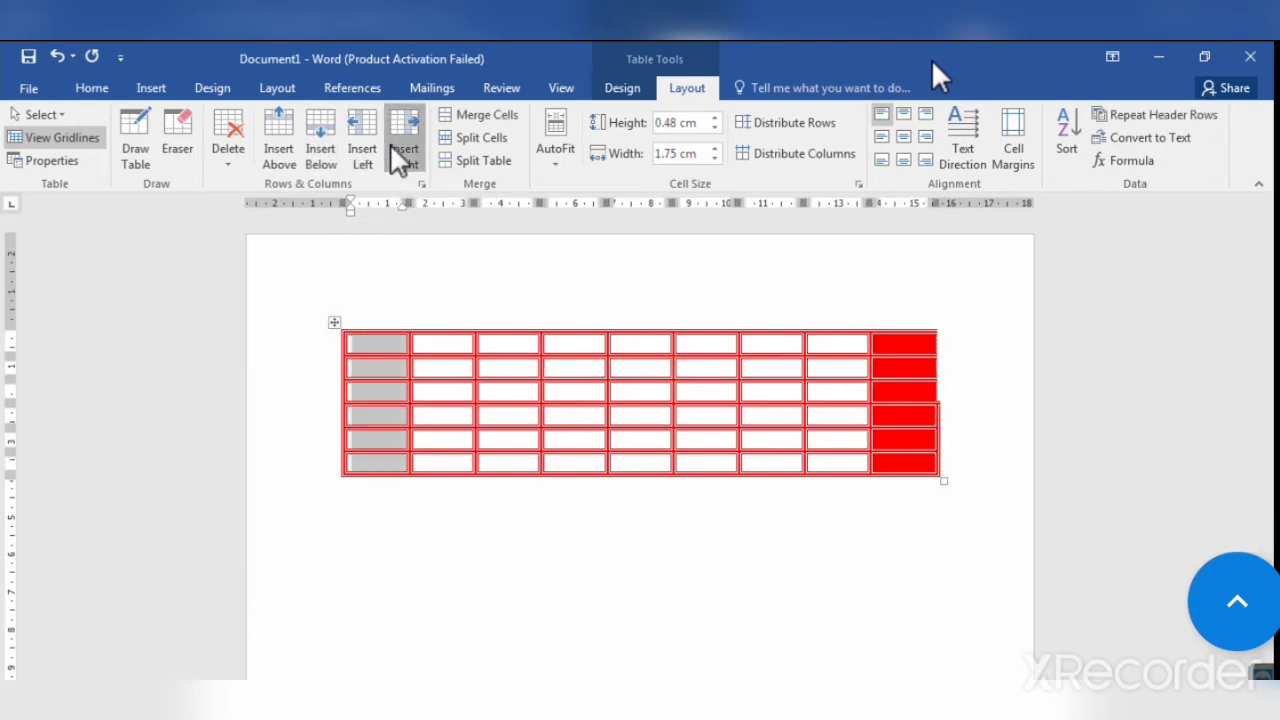
pyautogui.click(390, 143)
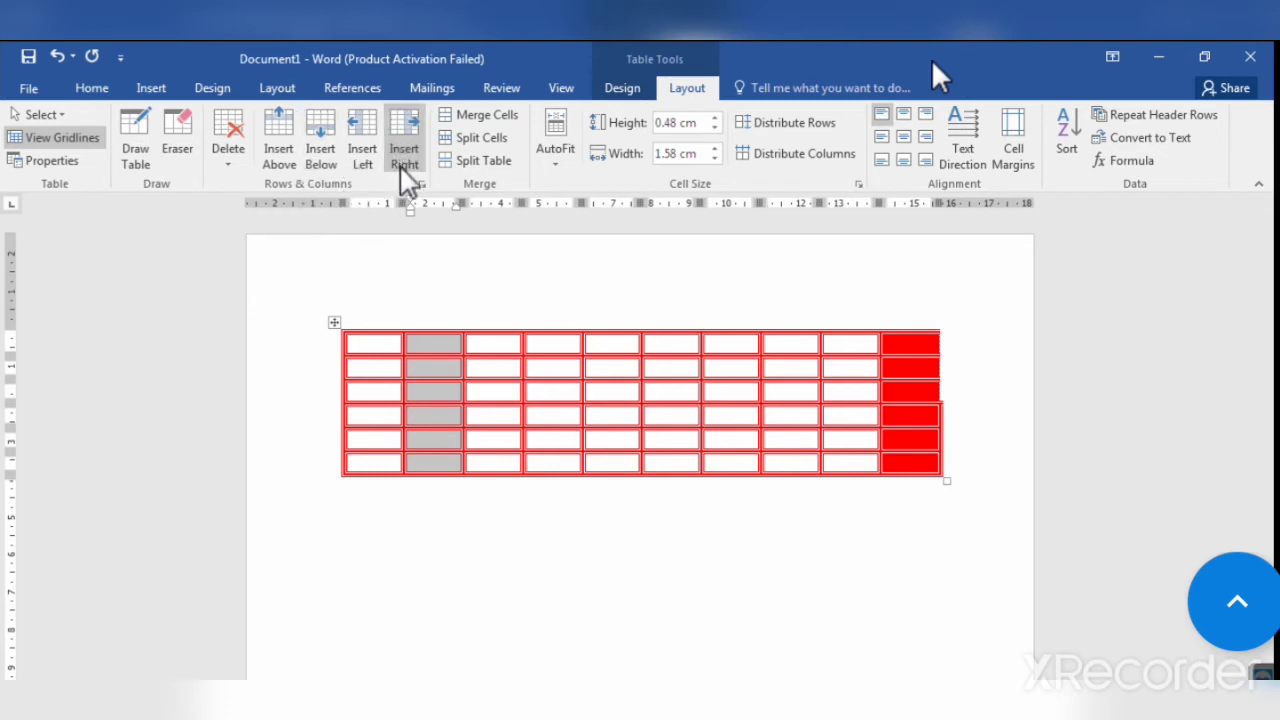
pyautogui.click(232, 162)
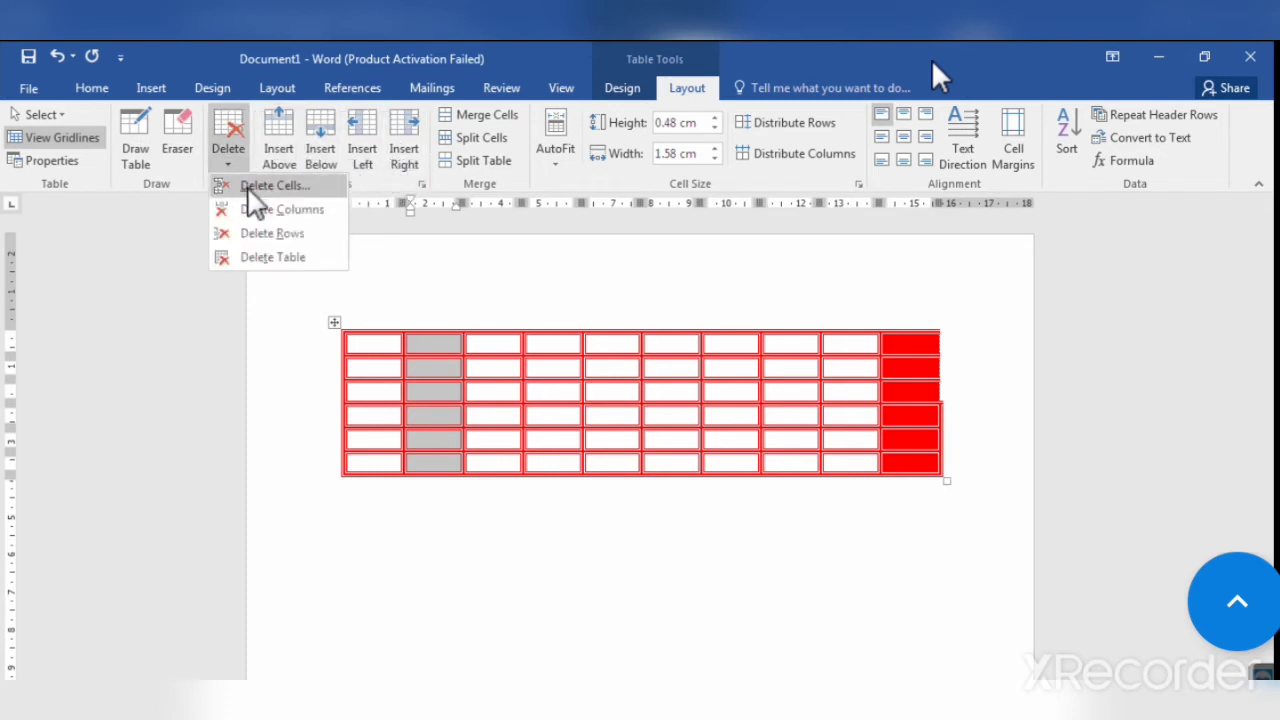
pyautogui.click(173, 212)
pyautogui.click(42, 114)
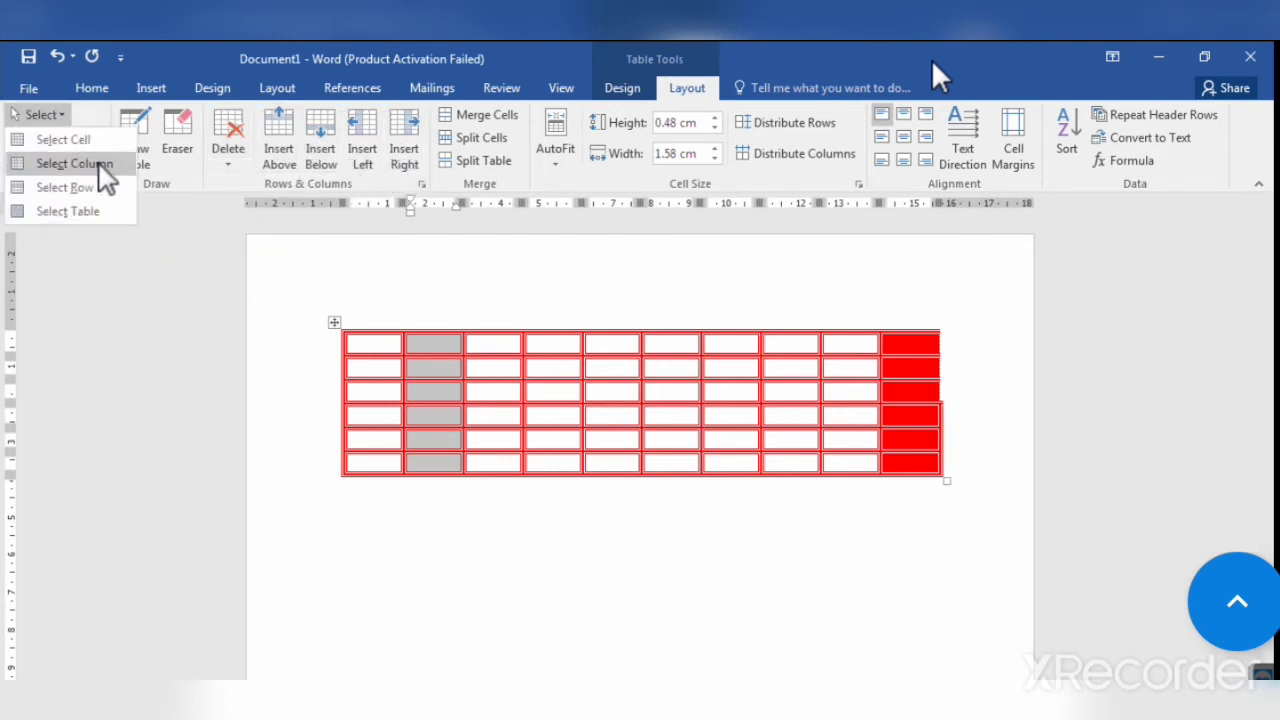
pyautogui.click(460, 250)
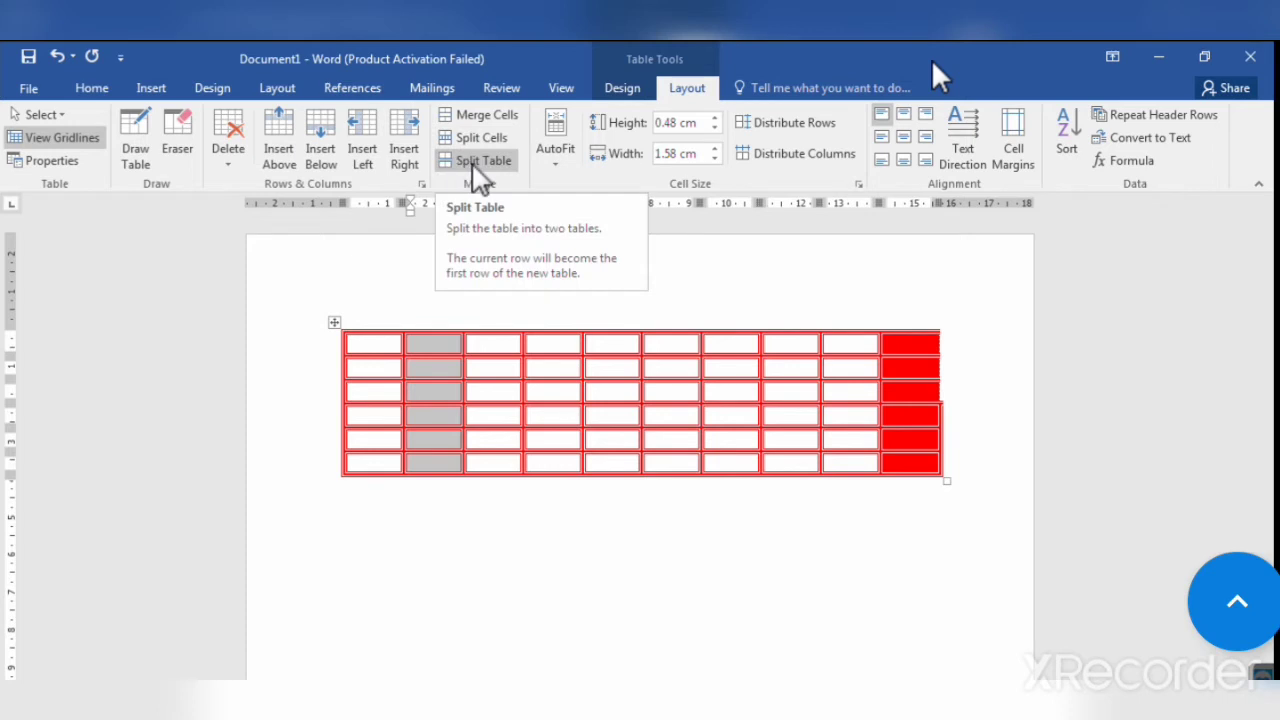
# Merge the first two cells of the table's top row into one cell.
pyautogui.moveTo(386, 343); pyautogui.dragTo(447, 357)
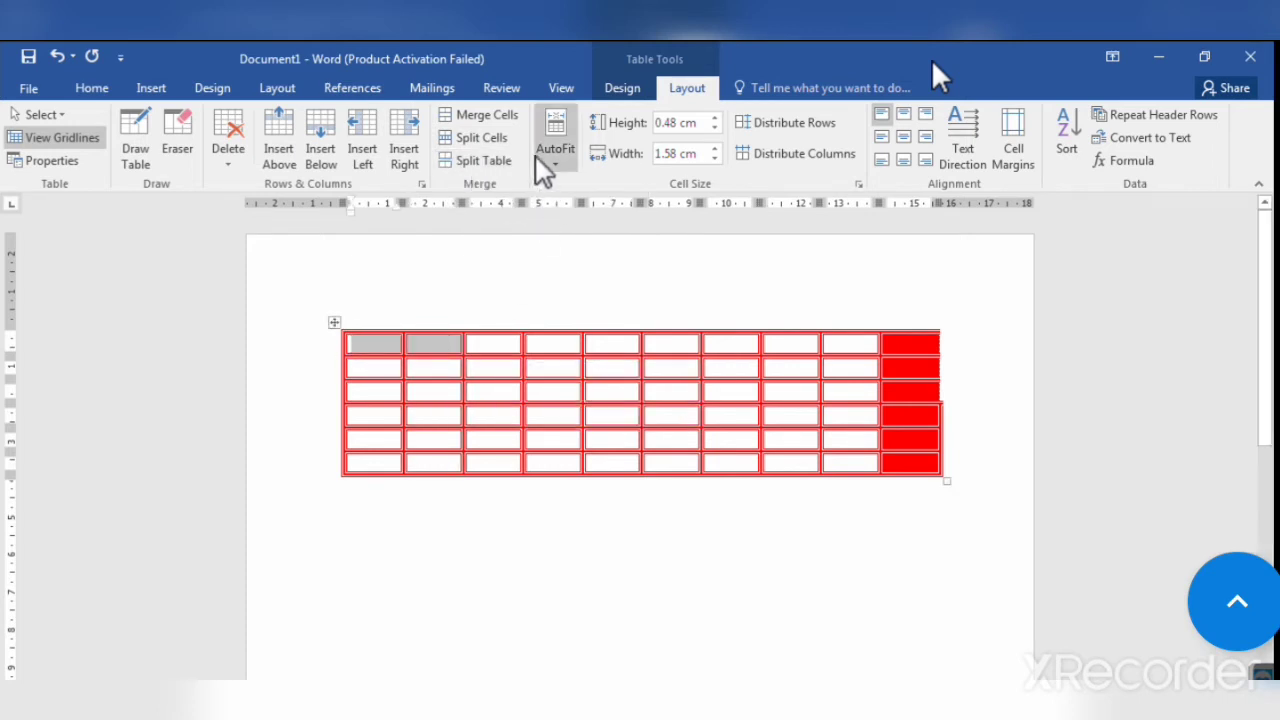
pyautogui.click(499, 118)
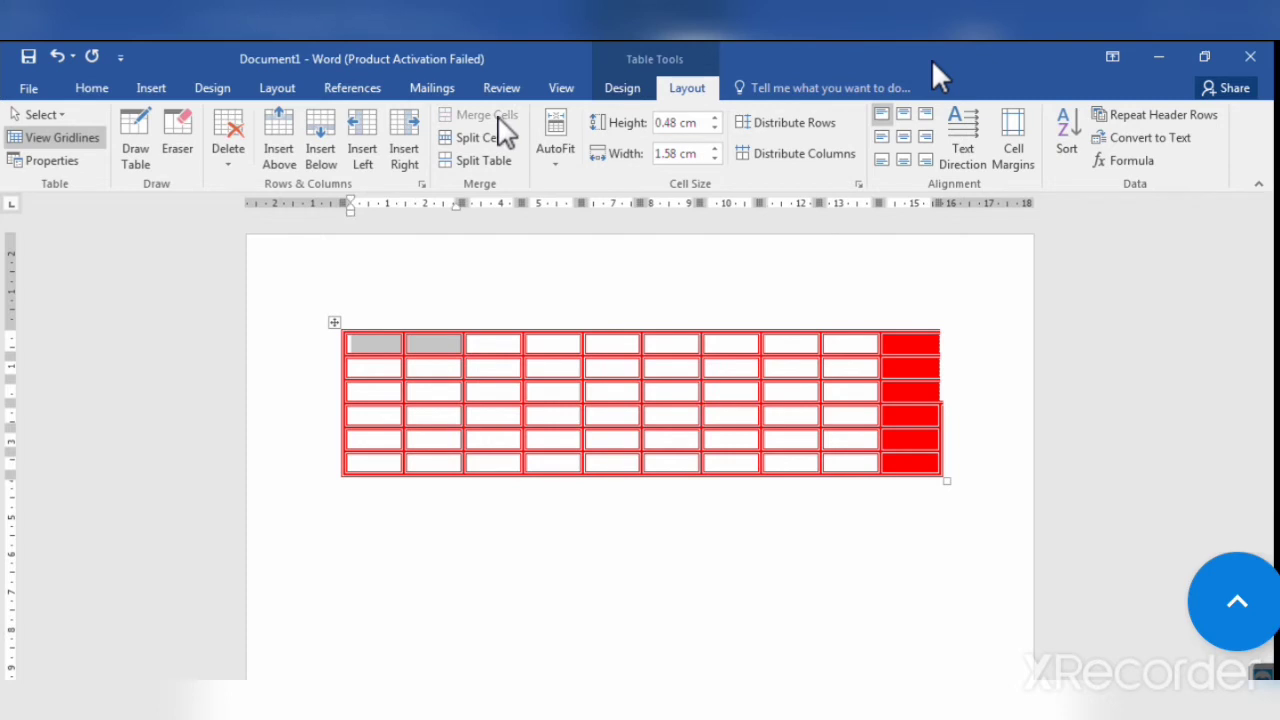
pyautogui.click(380, 289)
pyautogui.click(331, 524)
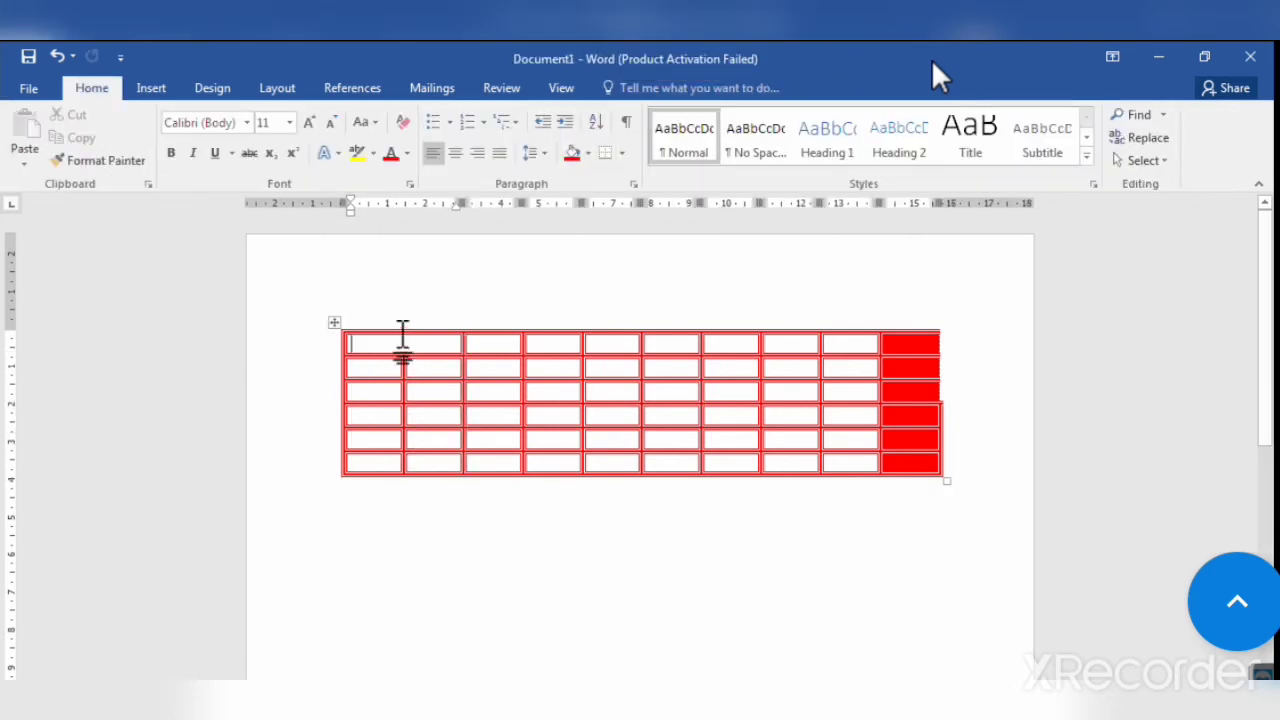
pyautogui.click(403, 346)
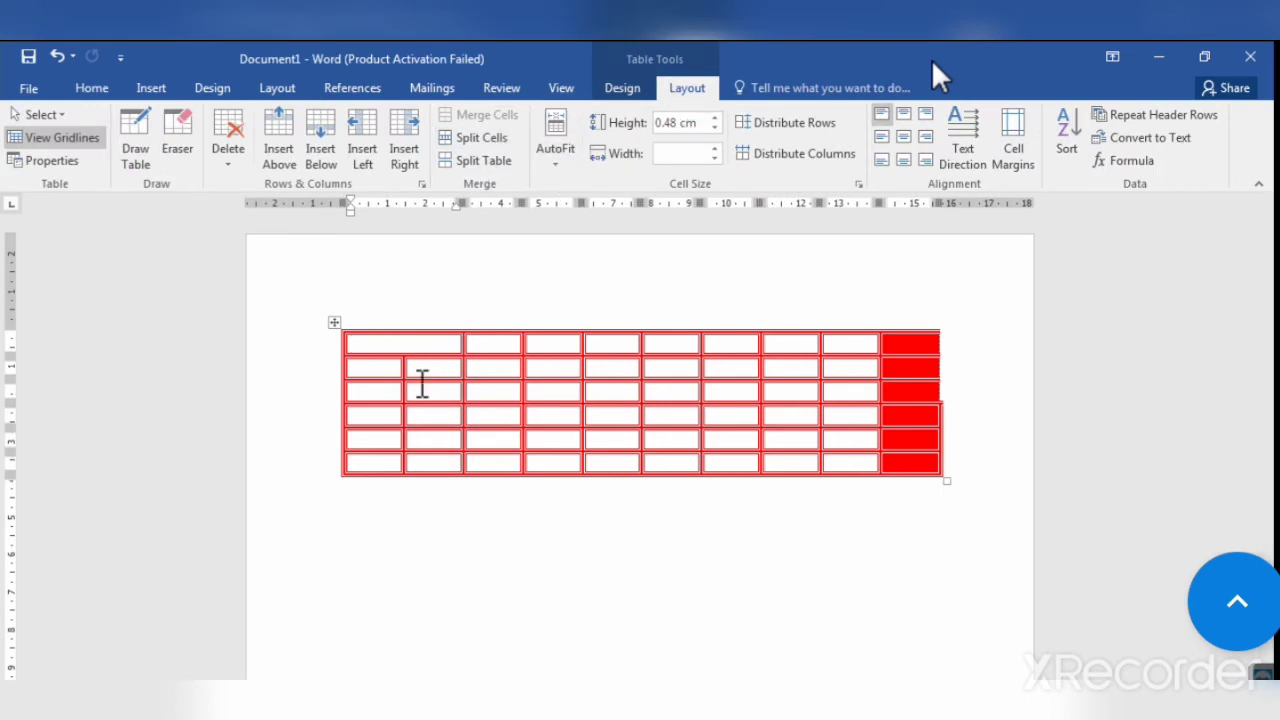
# Split the first cell of the third row into 5 columns and 2 rows.
pyautogui.click(370, 394)
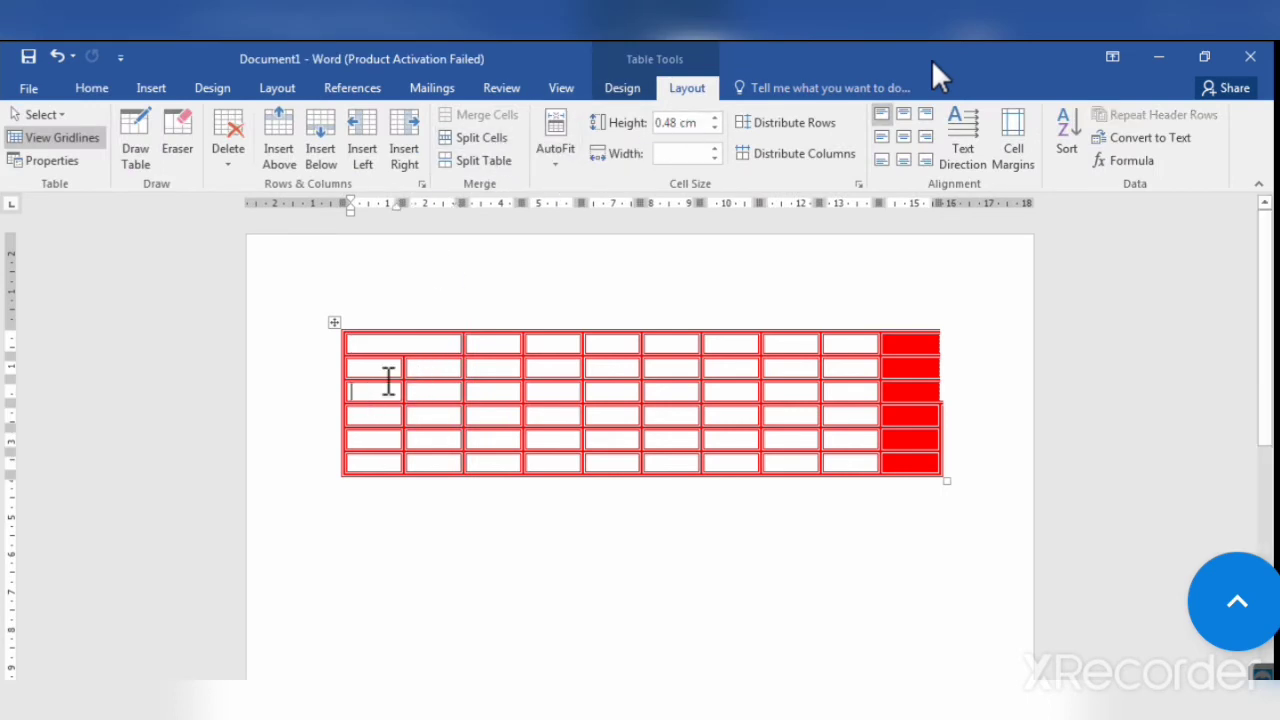
pyautogui.click(482, 140)
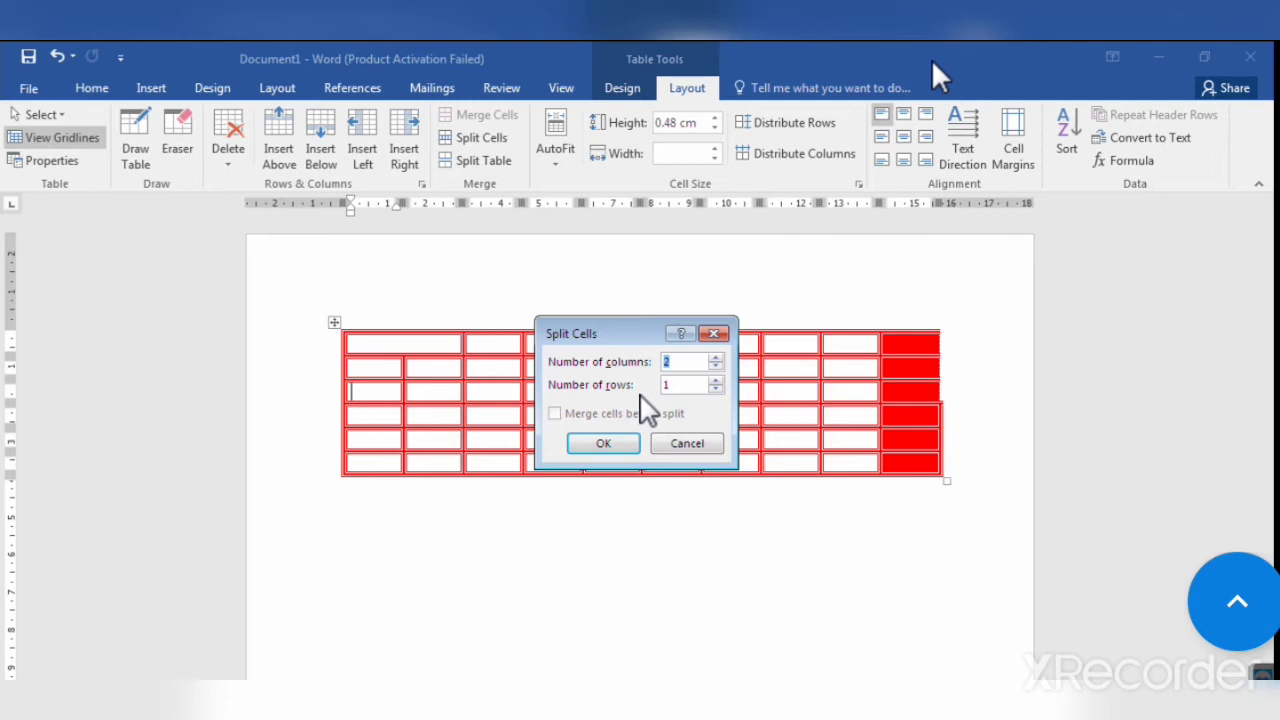
pyautogui.press('BackSpace')
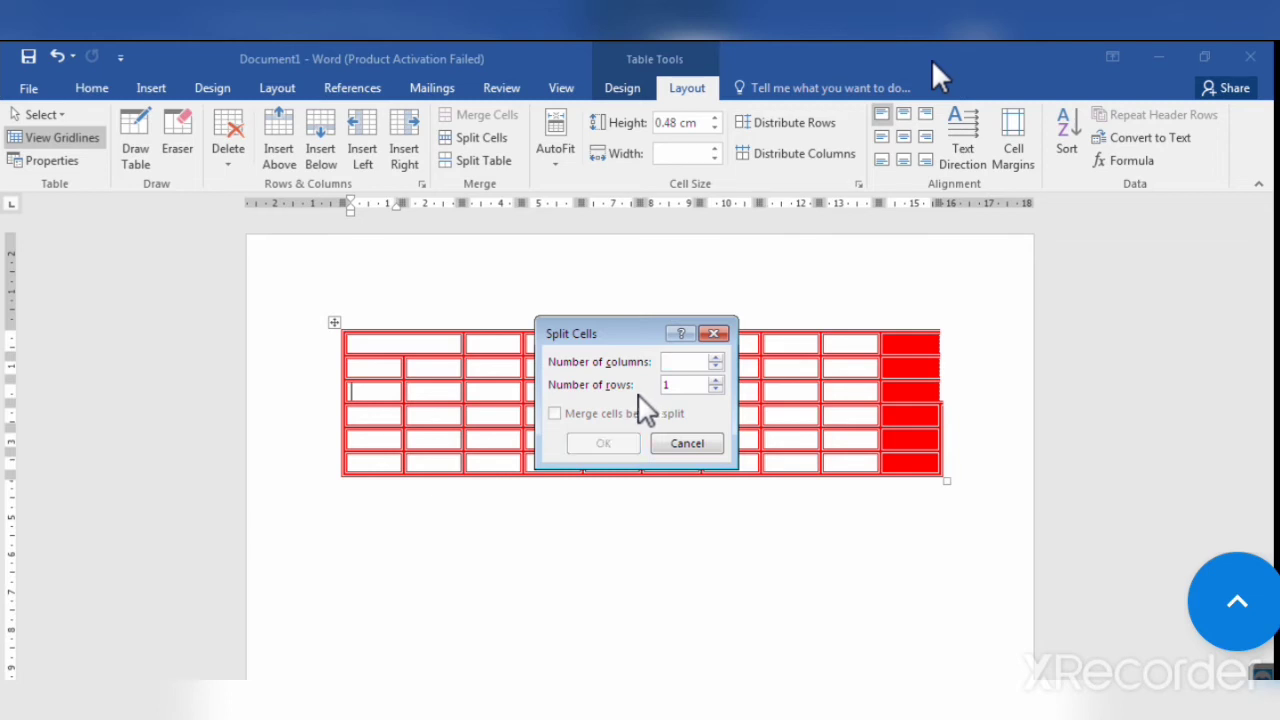
pyautogui.write('5')
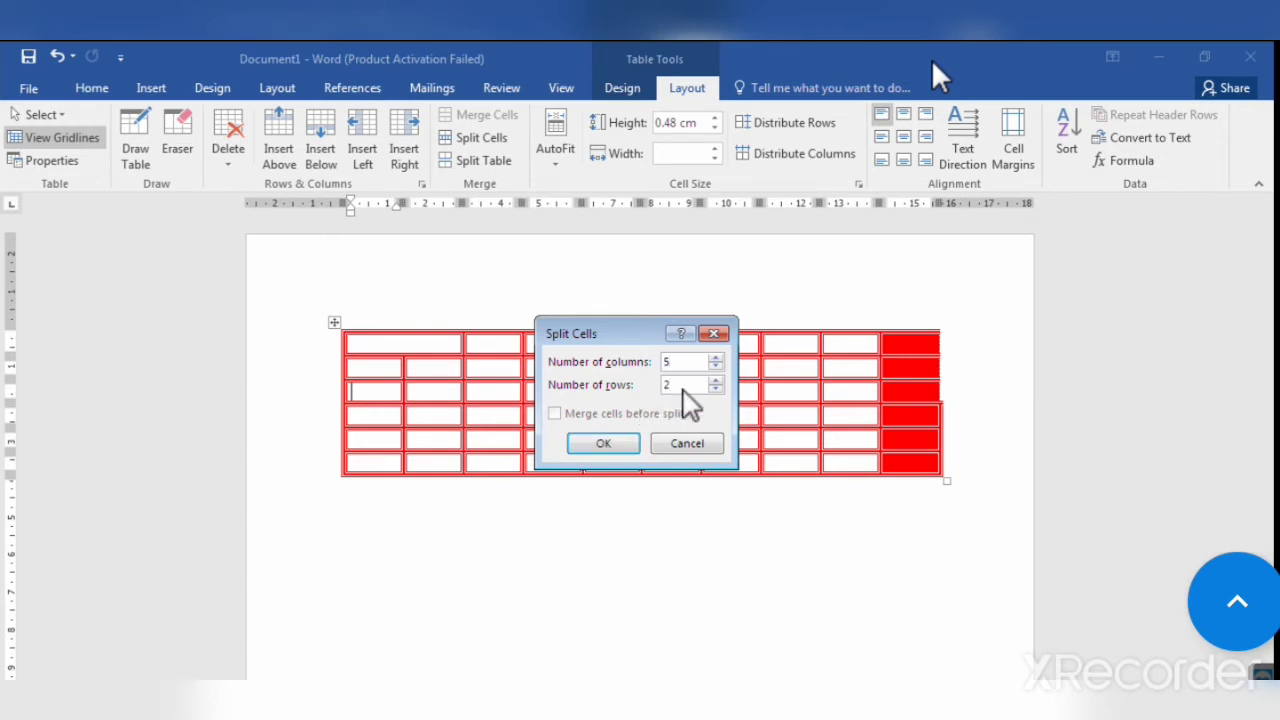
pyautogui.click(598, 443)
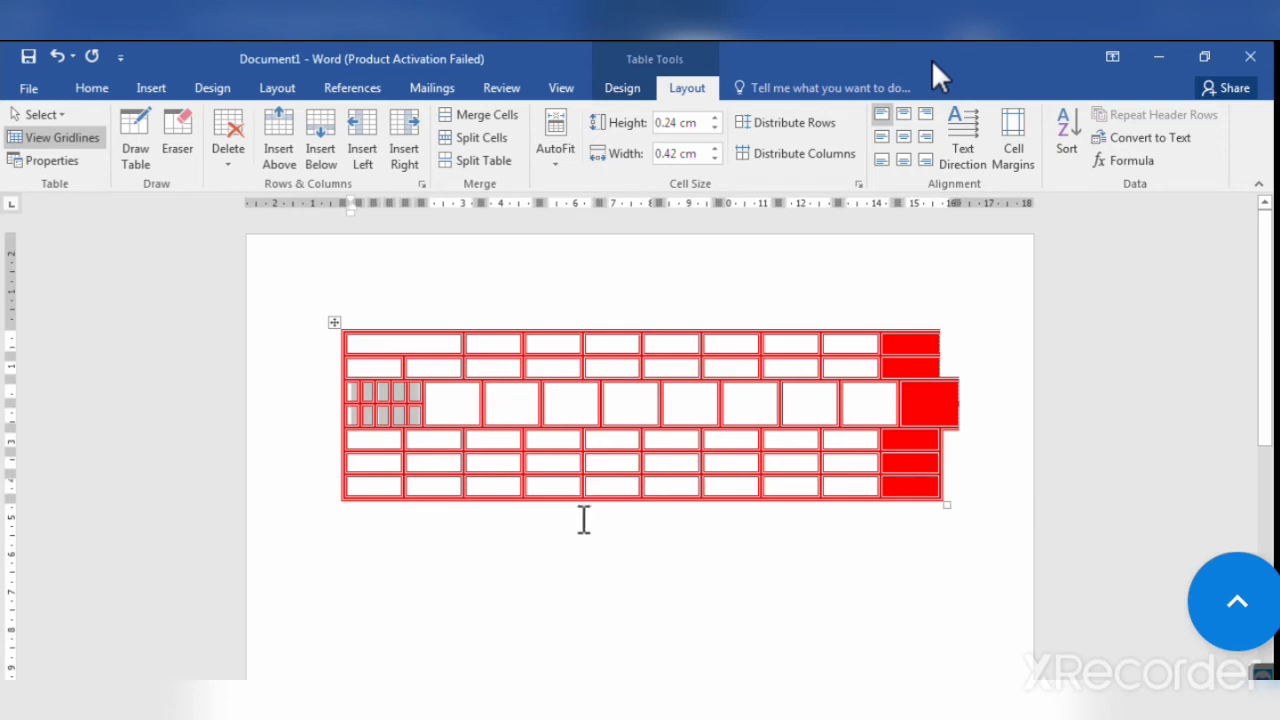
pyautogui.click(470, 520)
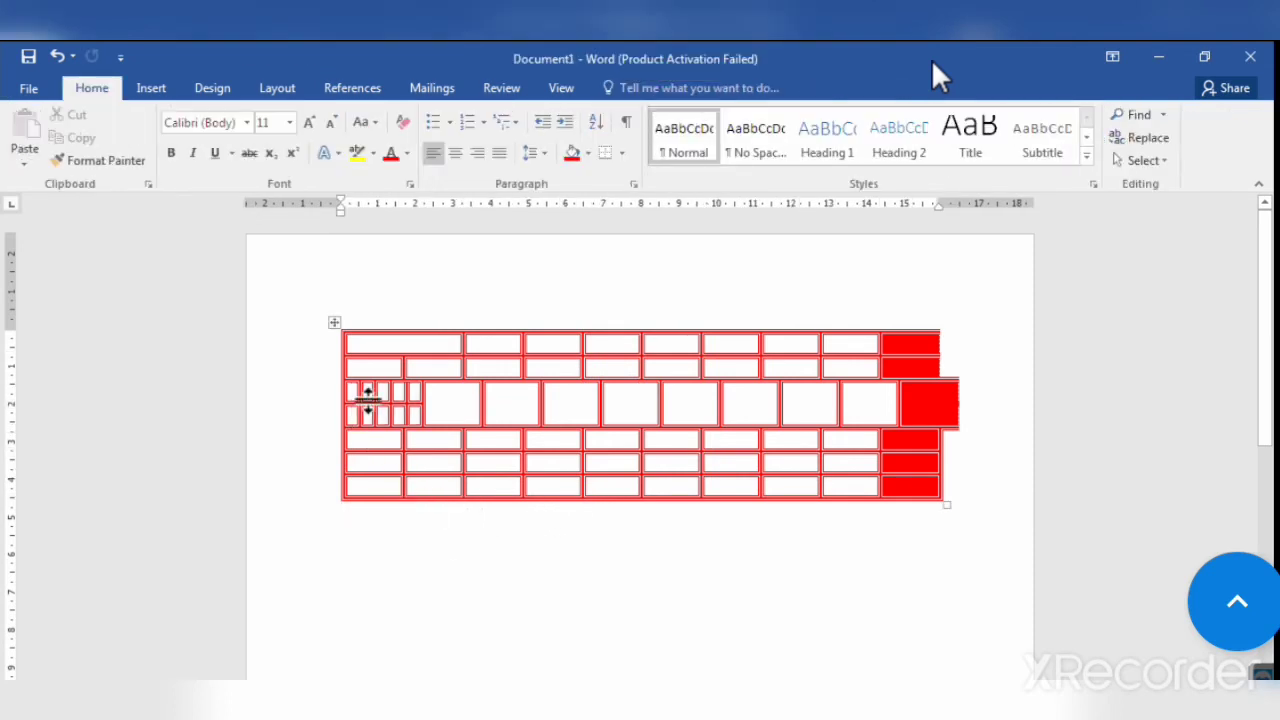
pyautogui.click(420, 408)
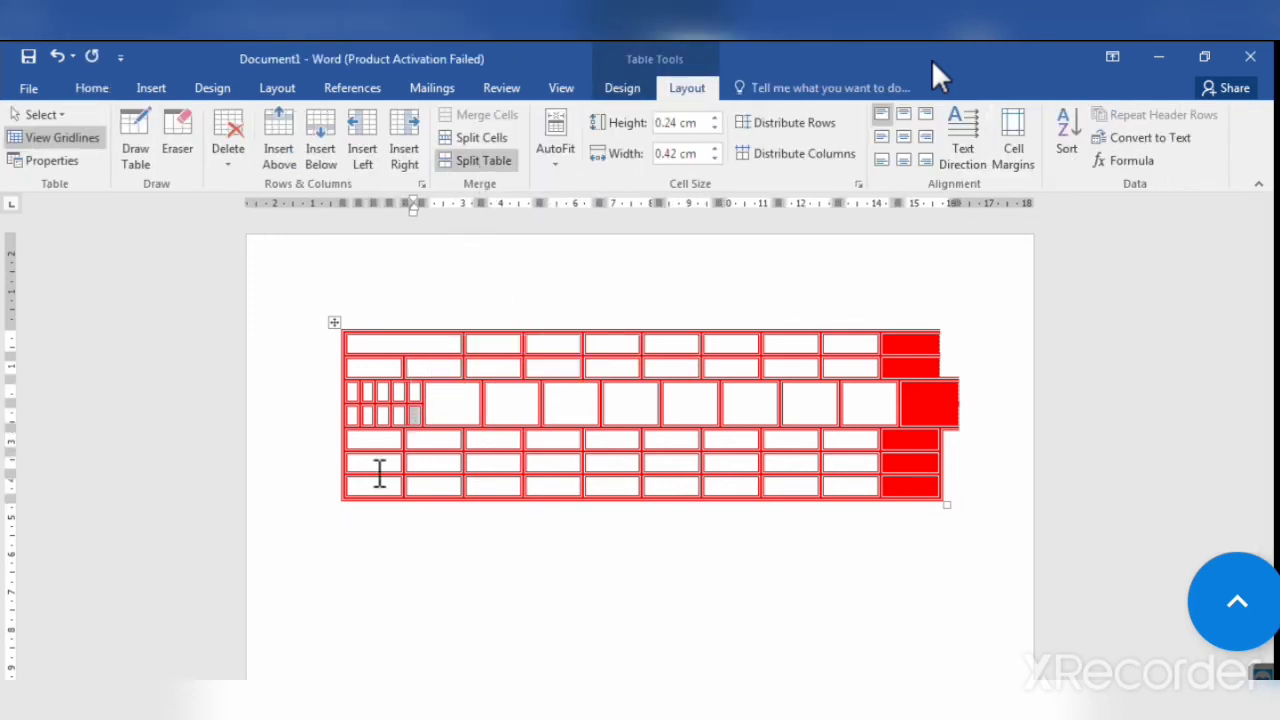
# Split the table just below the subdivided row, and split the upper part again at its second row.
pyautogui.click(393, 440)
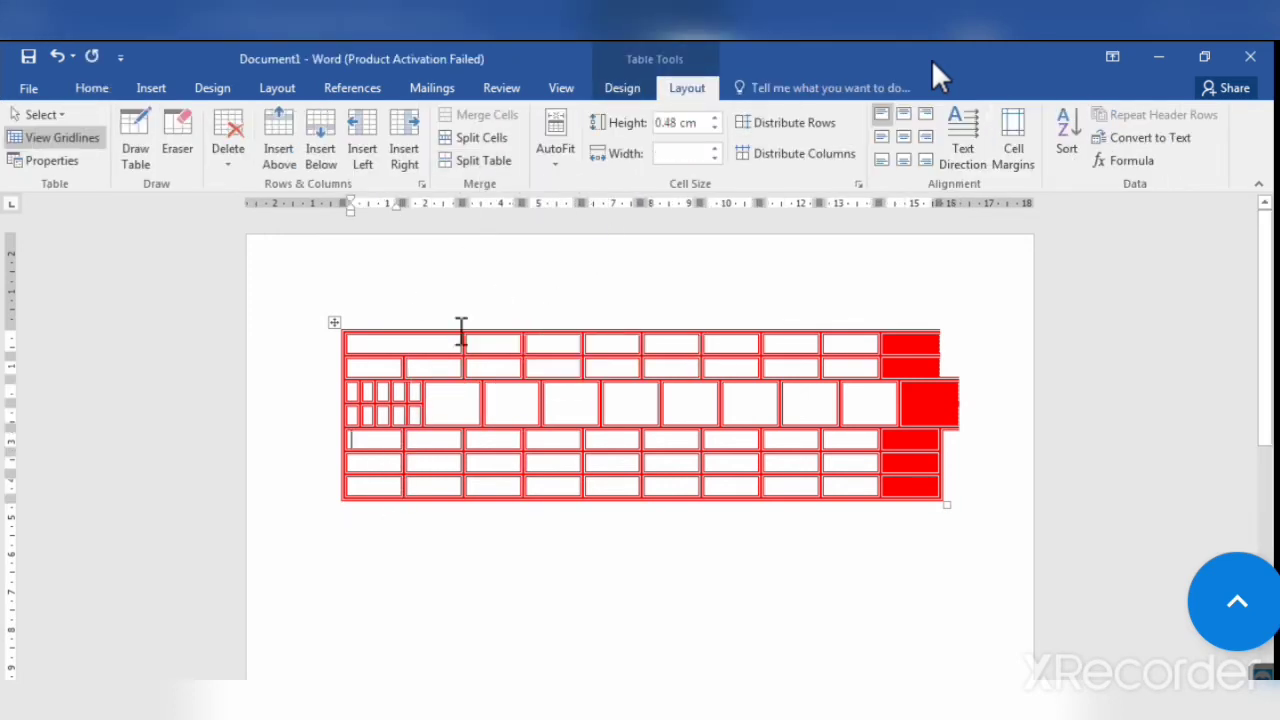
pyautogui.click(488, 162)
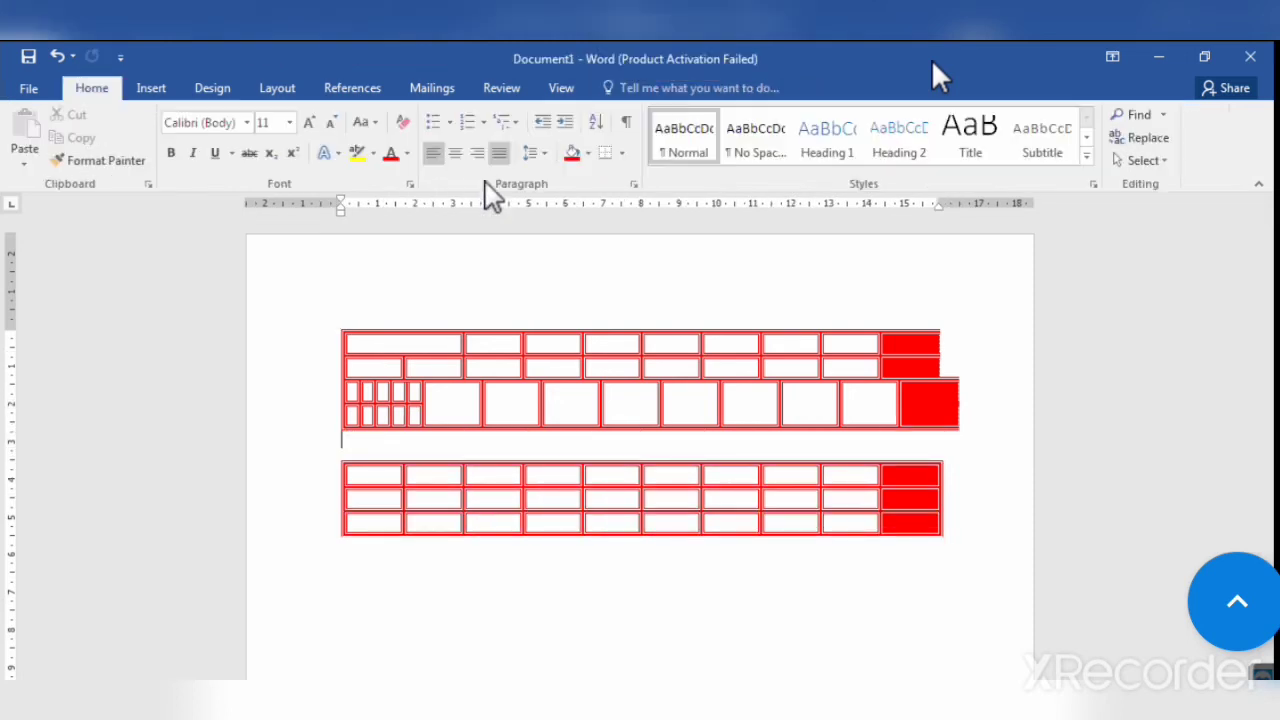
pyautogui.click(388, 364)
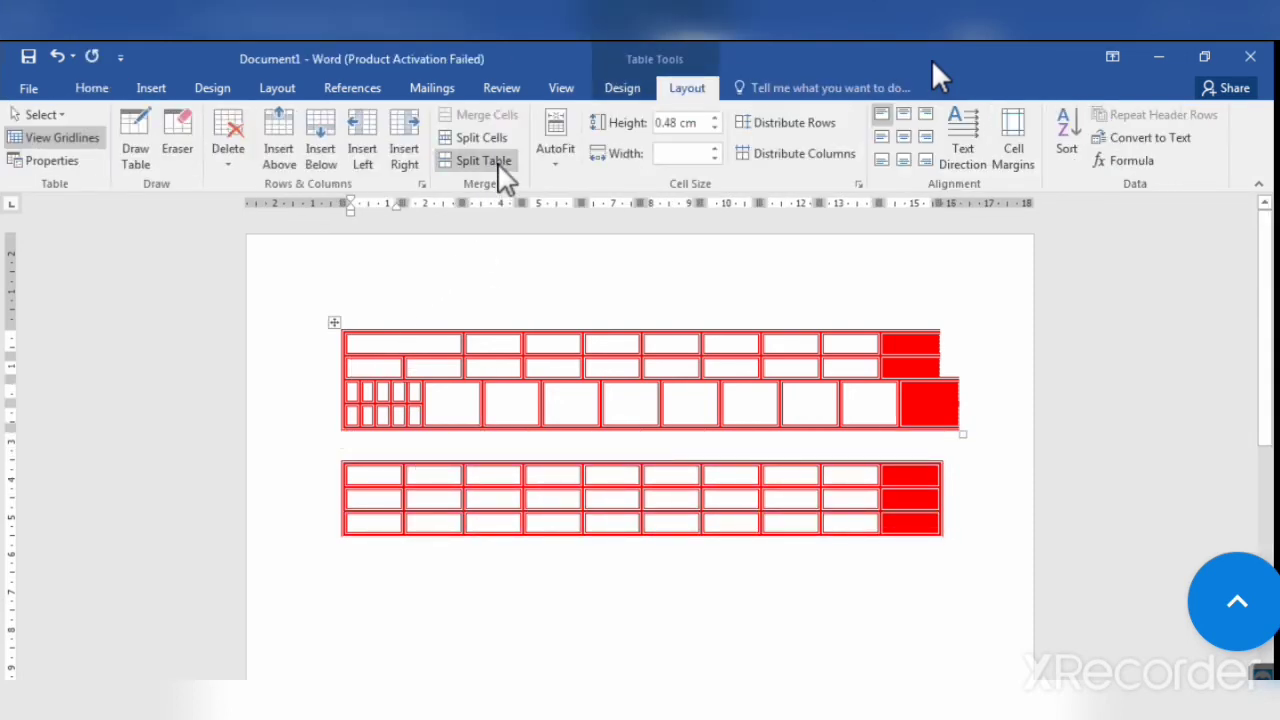
pyautogui.click(499, 163)
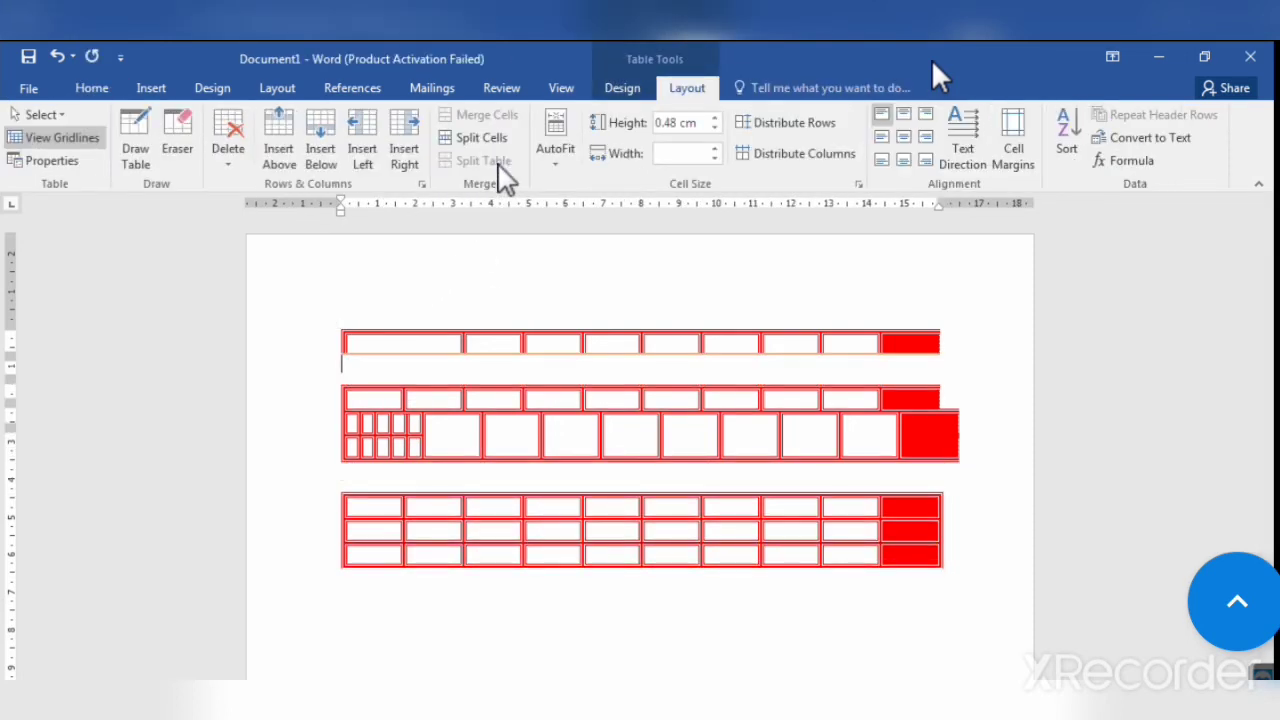
# Undo the last two table splits.
pyautogui.click(595, 342)
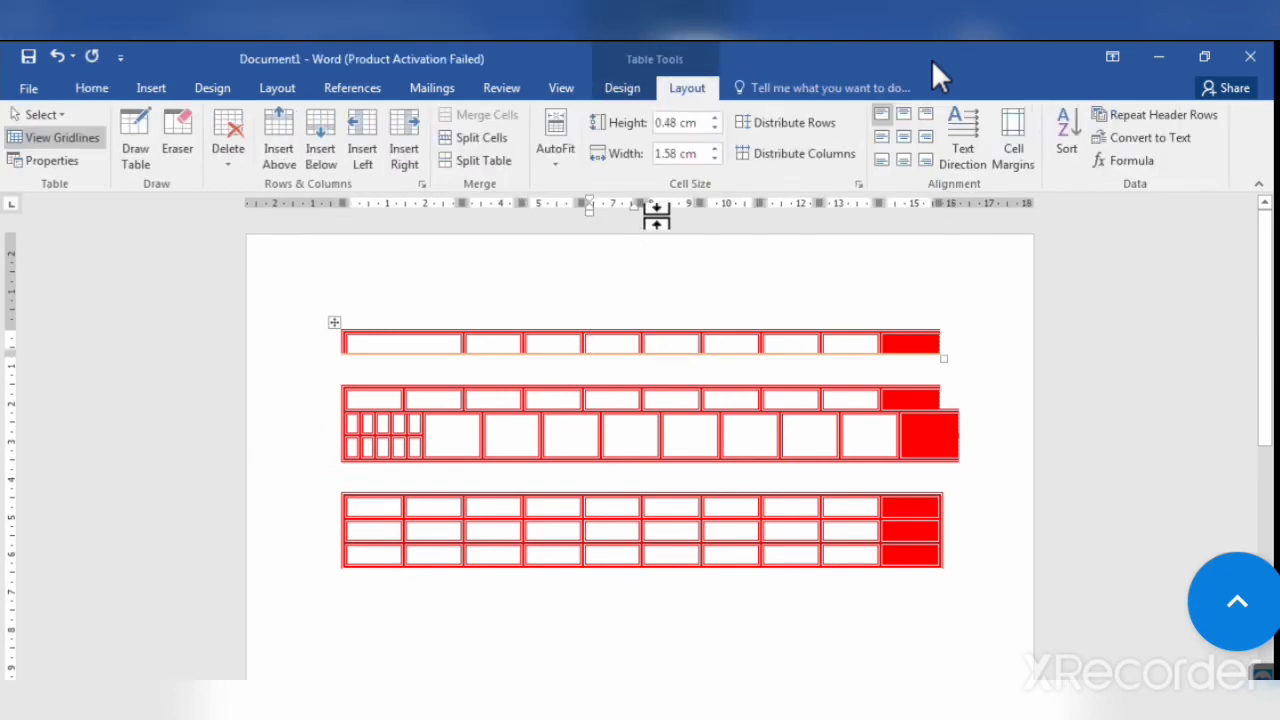
pyautogui.click(558, 148)
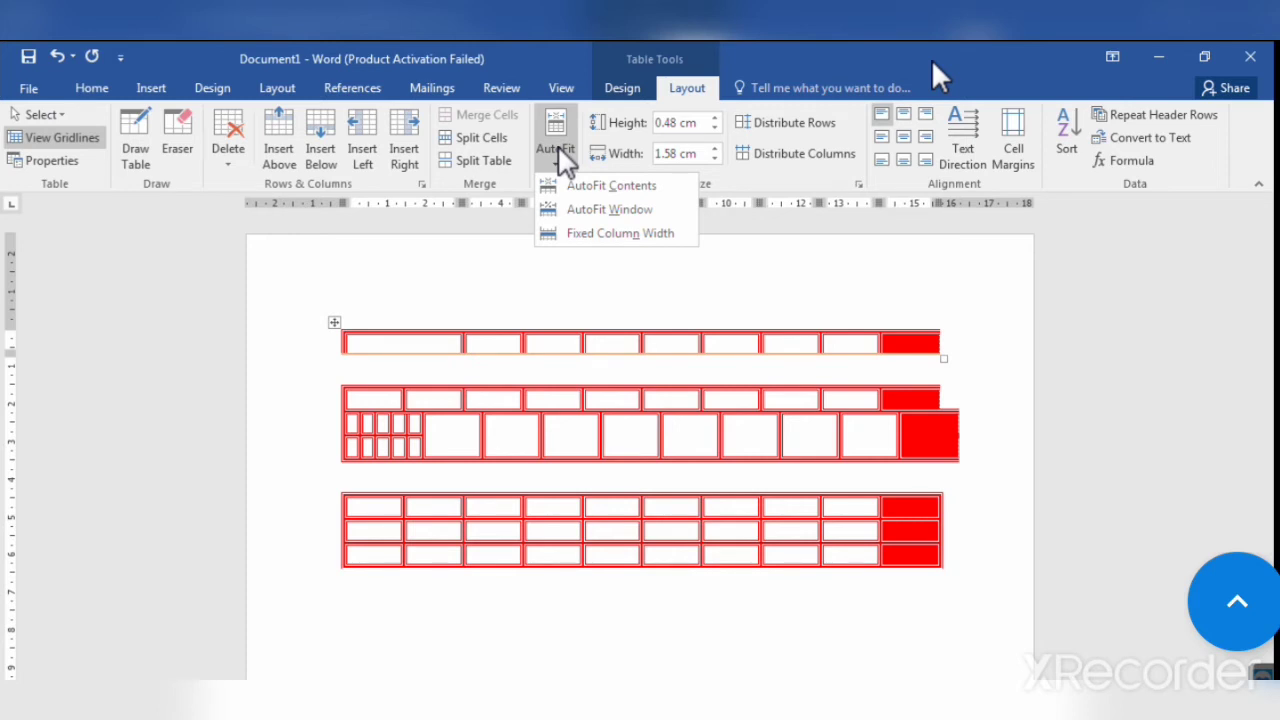
pyautogui.click(562, 306)
pyautogui.hotkey('ctrl', 'z')
pyautogui.hotkey('ctrl', 'z')
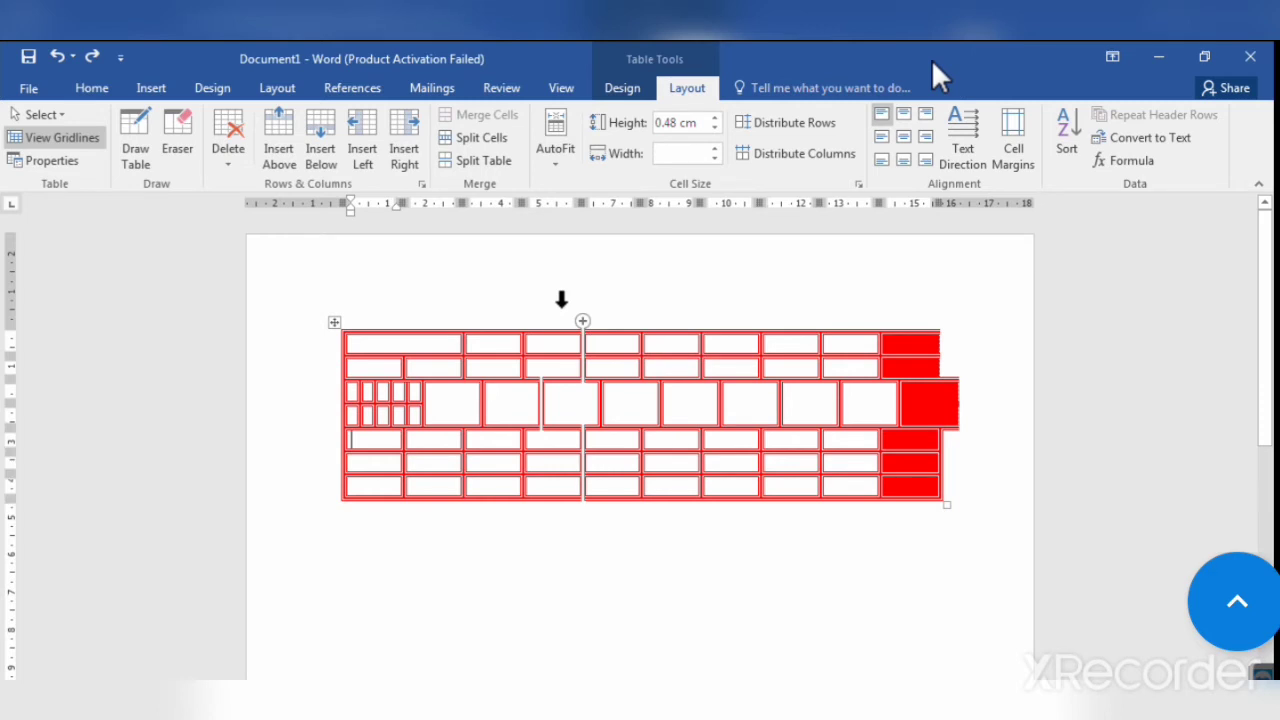
# Apply the plain grey grid table style to the whole table in place of the red double-line formatting.
pyautogui.click(334, 322)
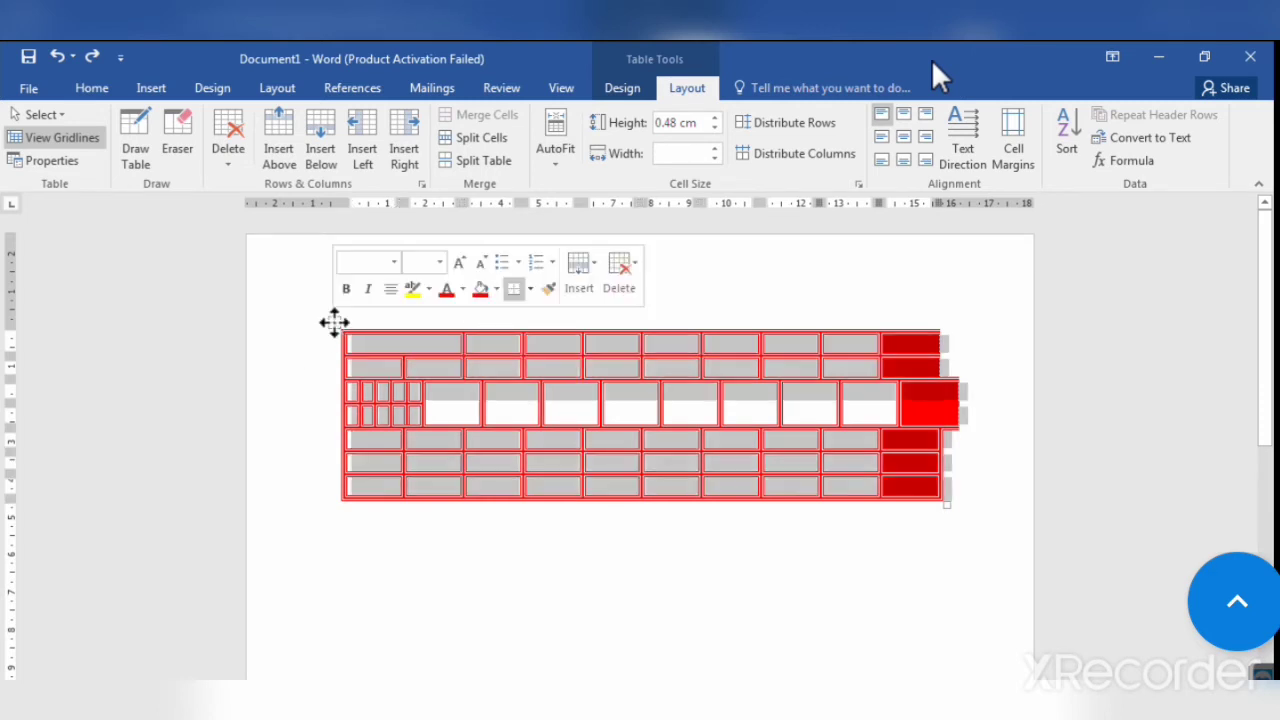
pyautogui.click(623, 90)
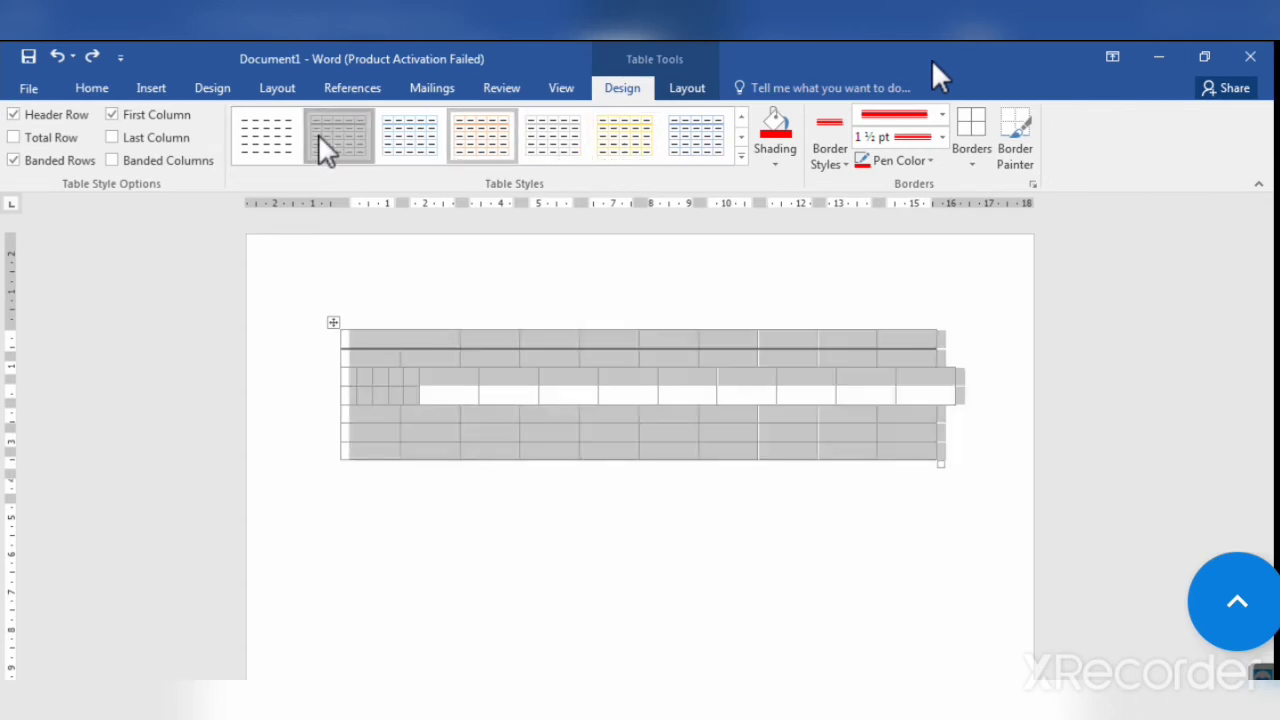
pyautogui.click(318, 133)
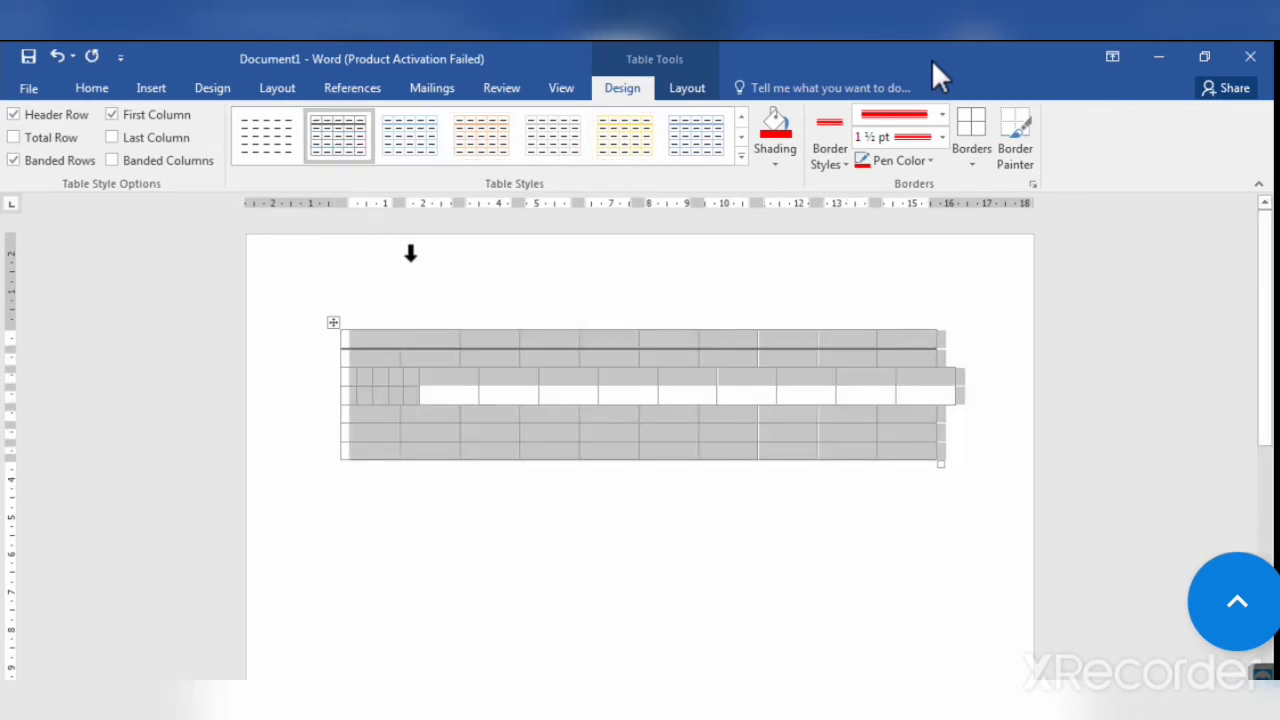
# Delete the whole table and insert a new one with 7 columns and 5 rows.
pyautogui.click(342, 320)
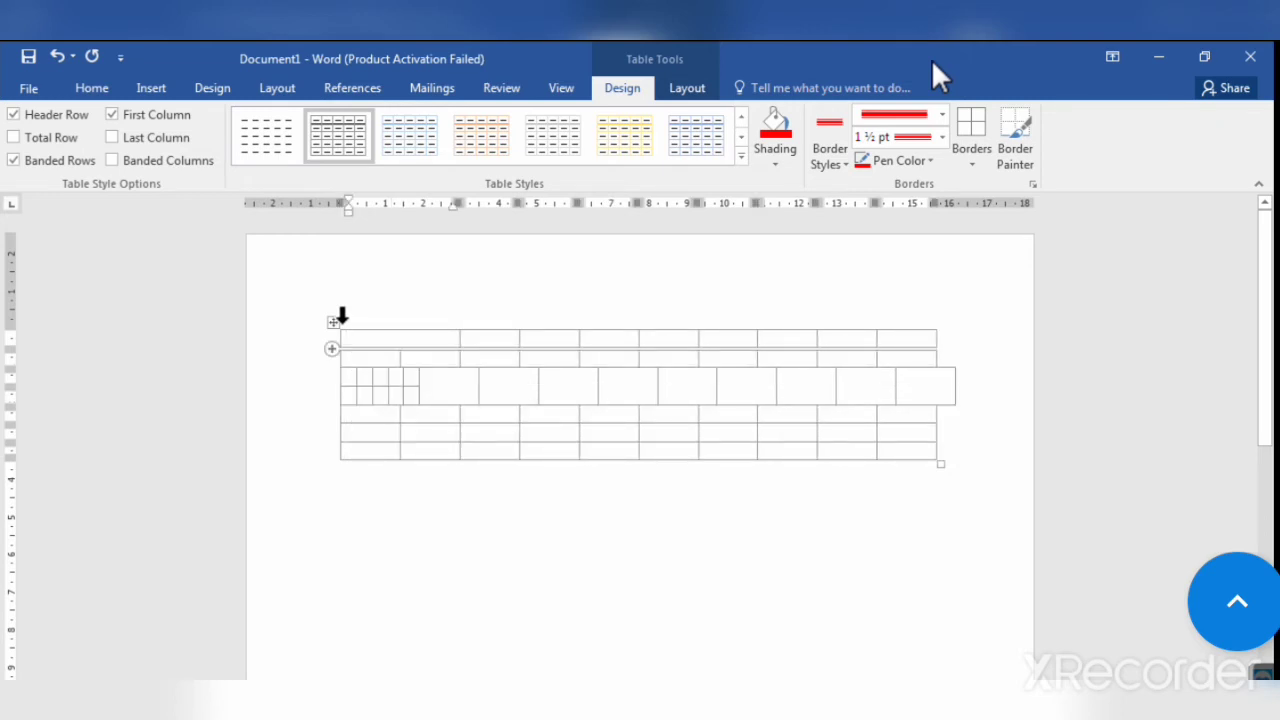
pyautogui.click(338, 320)
pyautogui.press('BackSpace')
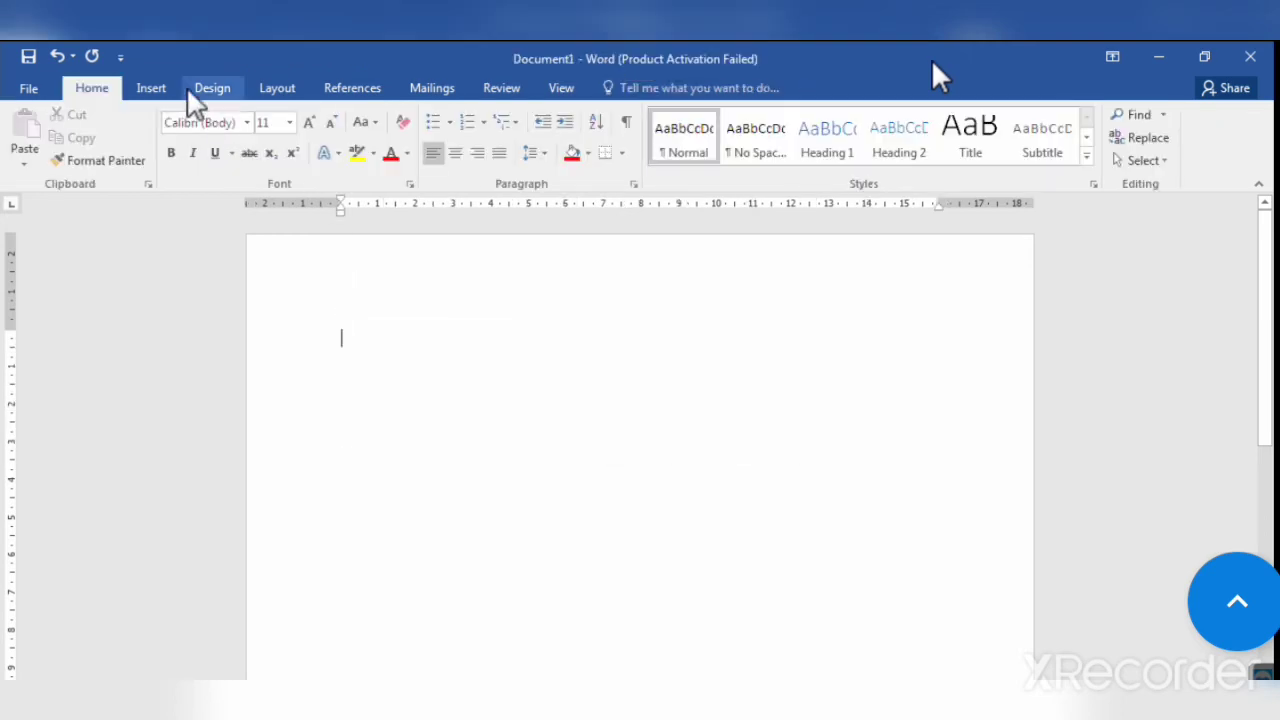
pyautogui.click(158, 91)
pyautogui.click(145, 142)
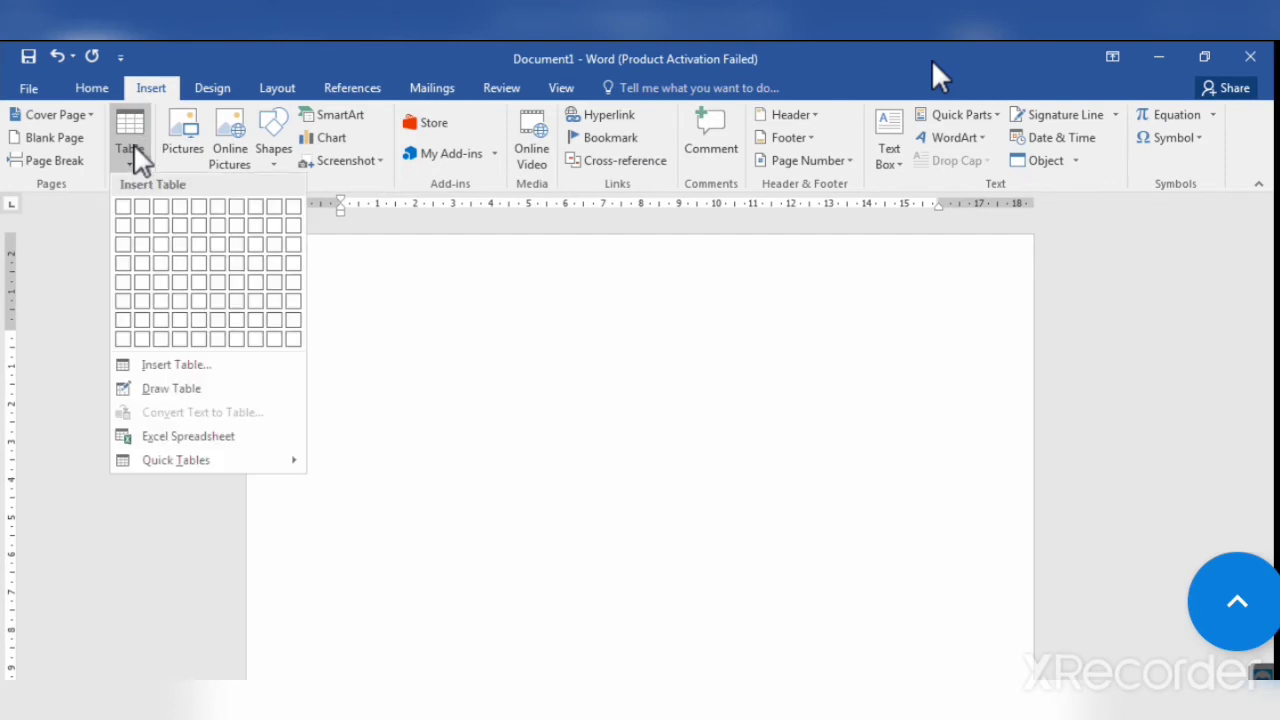
pyautogui.press('Escape')
pyautogui.click(240, 281)
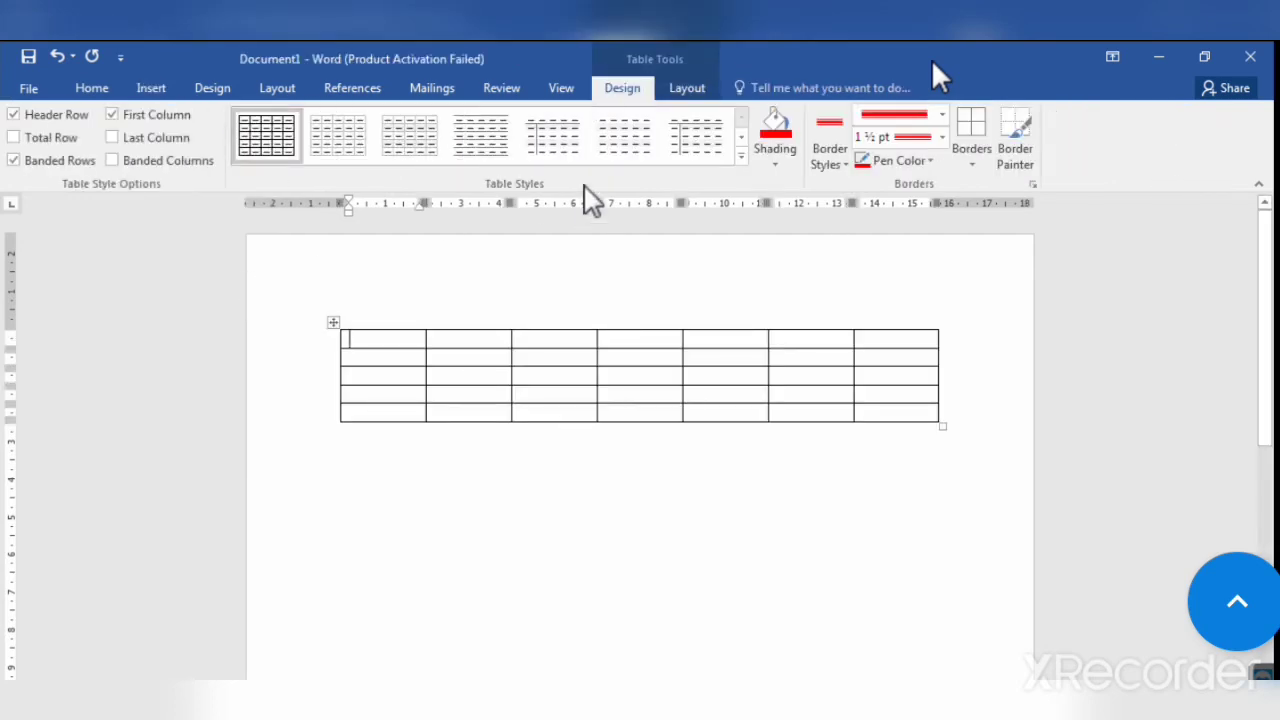
pyautogui.click(688, 89)
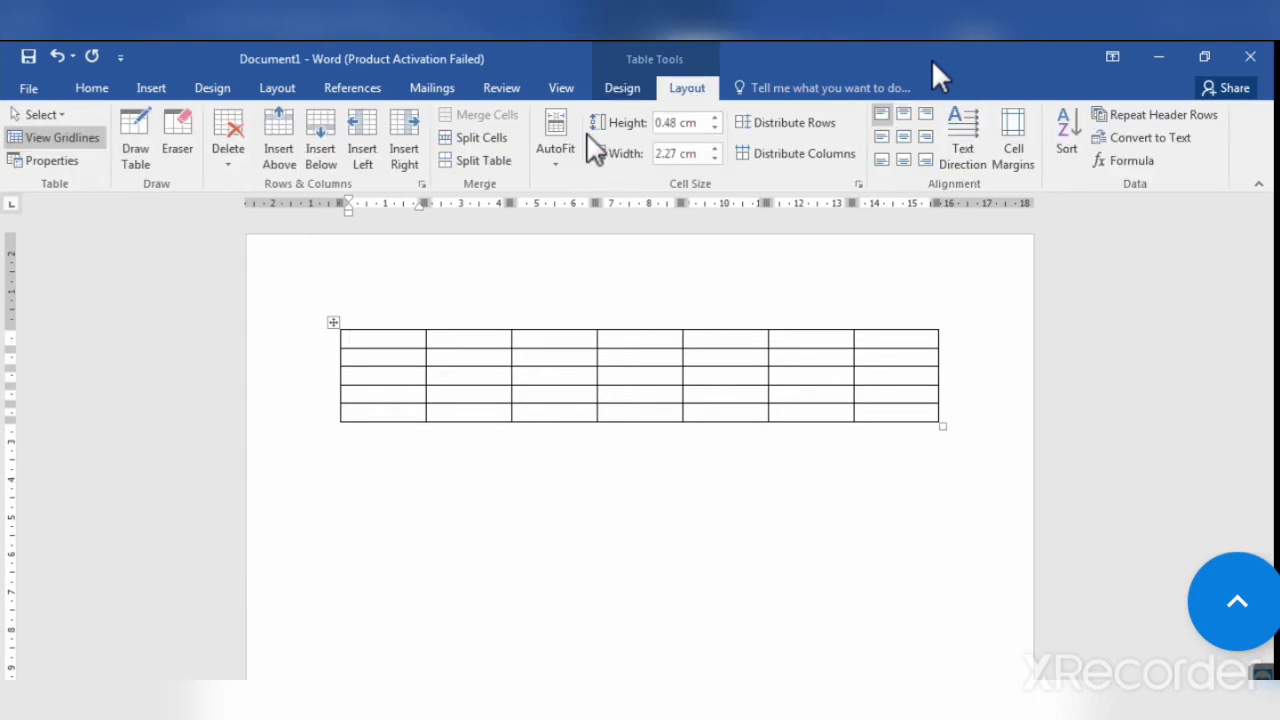
pyautogui.click(555, 140)
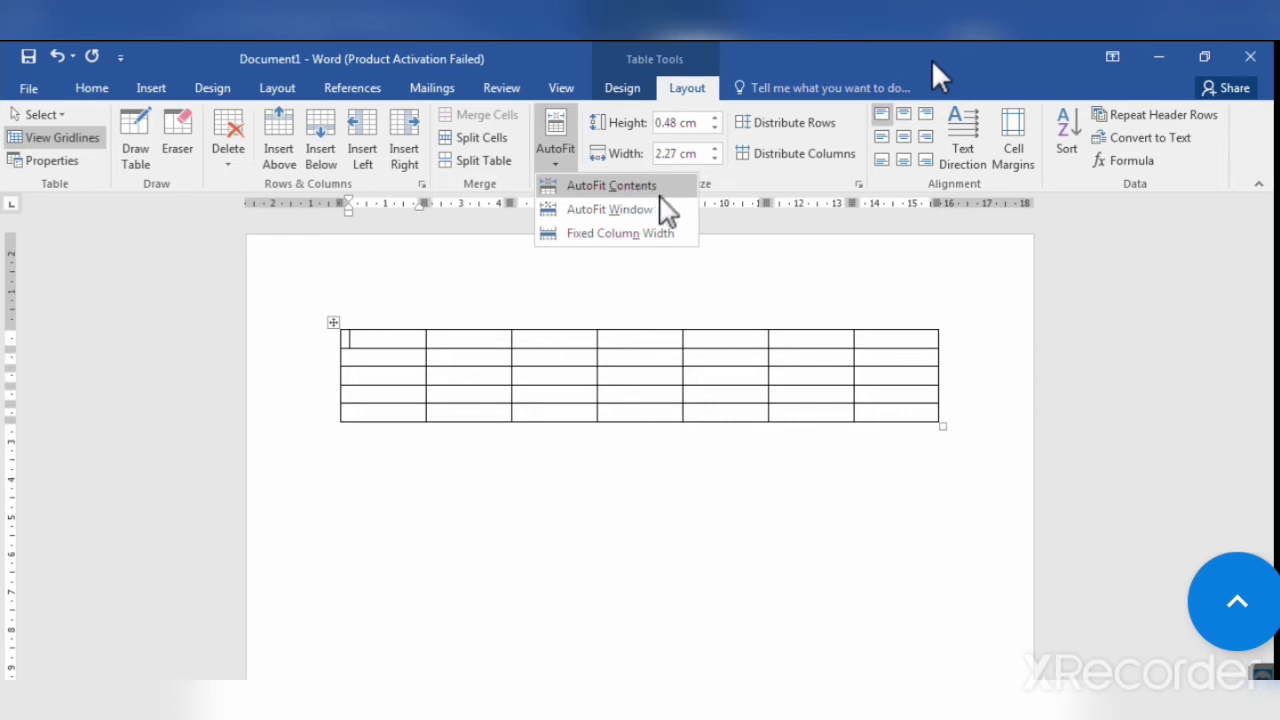
pyautogui.click(573, 518)
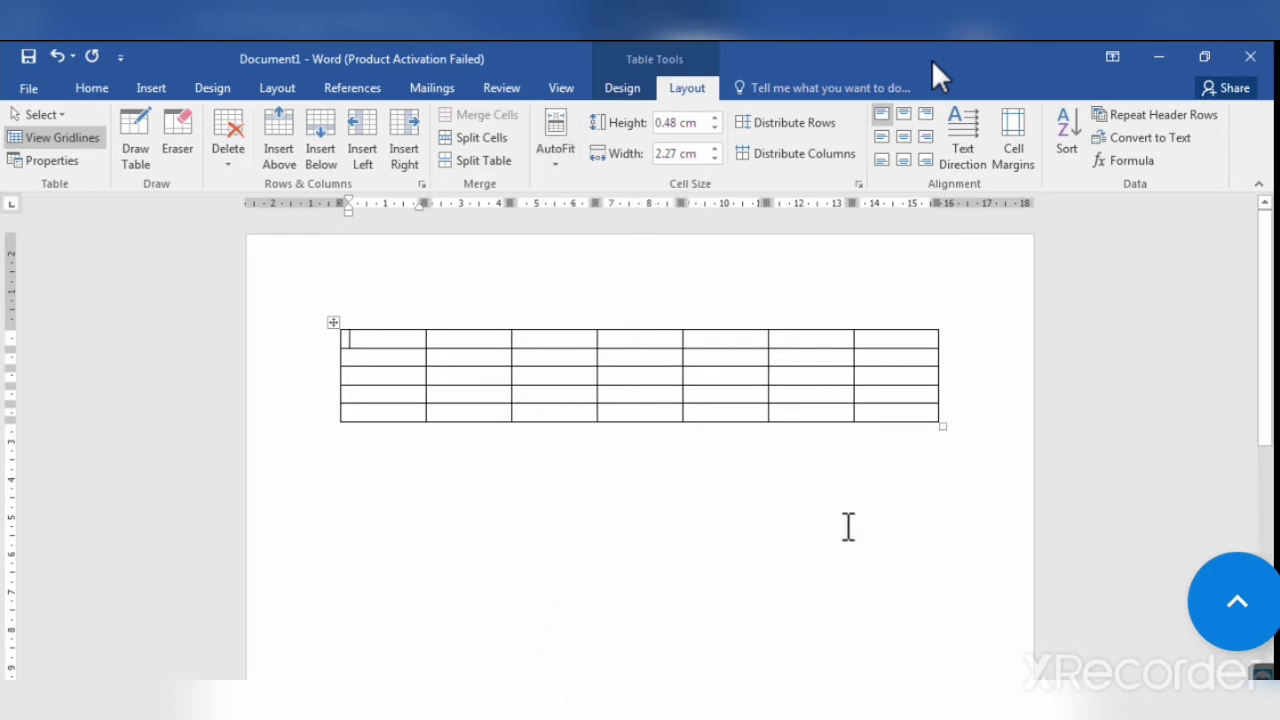
# Fill the first three cells of the top row with a person's full name, "Shiv computer" and "Sinmt education".
pyautogui.write('viv')
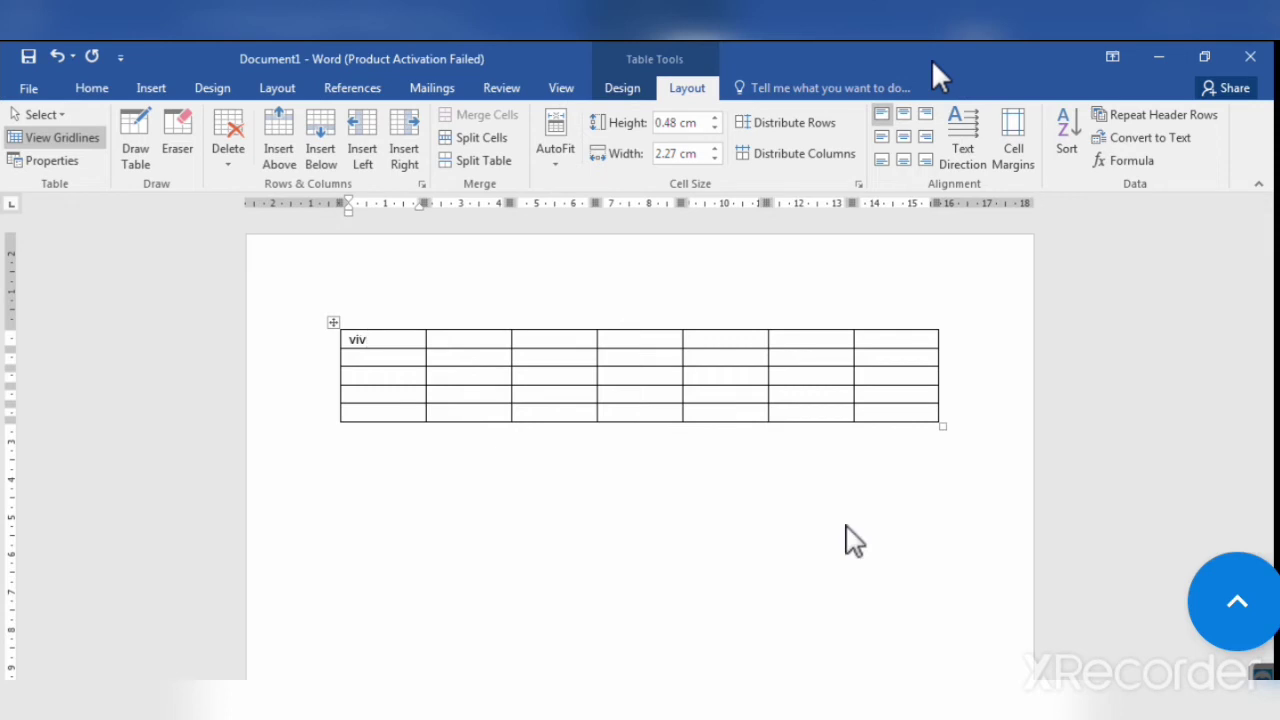
pyautogui.write('ek chaudhary')
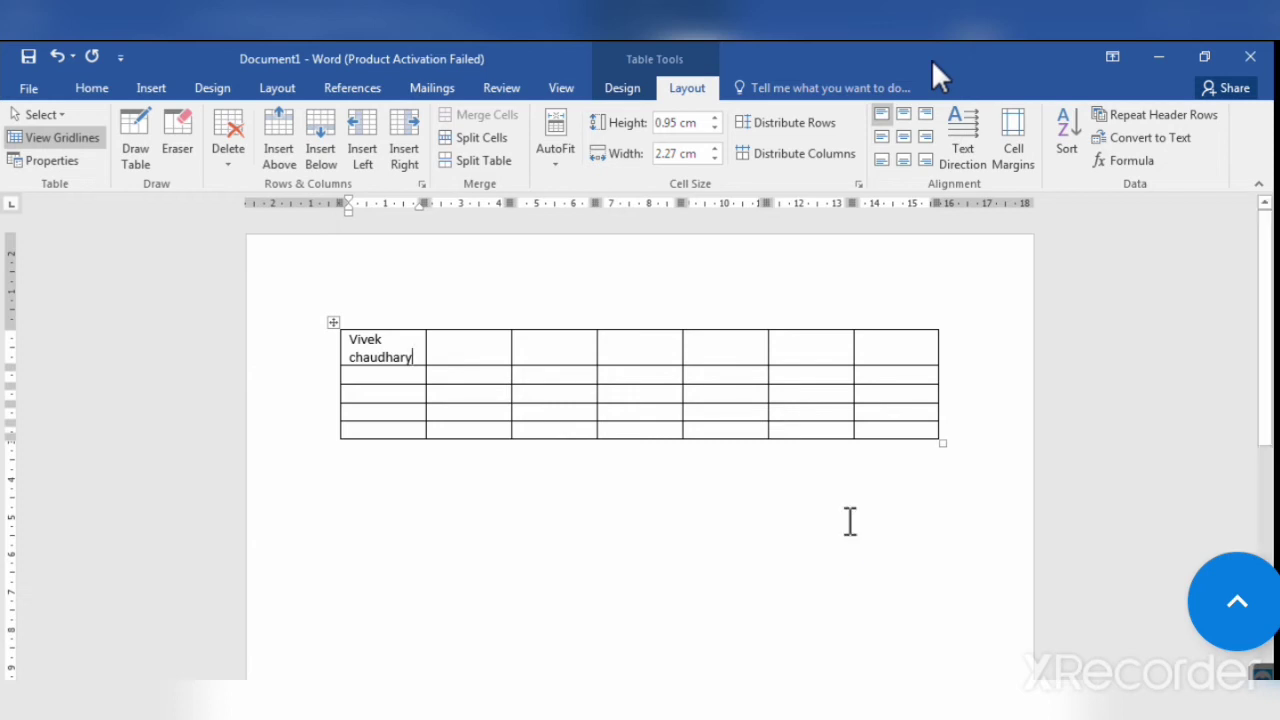
pyautogui.press('Tab')
pyautogui.write('Shiv com')
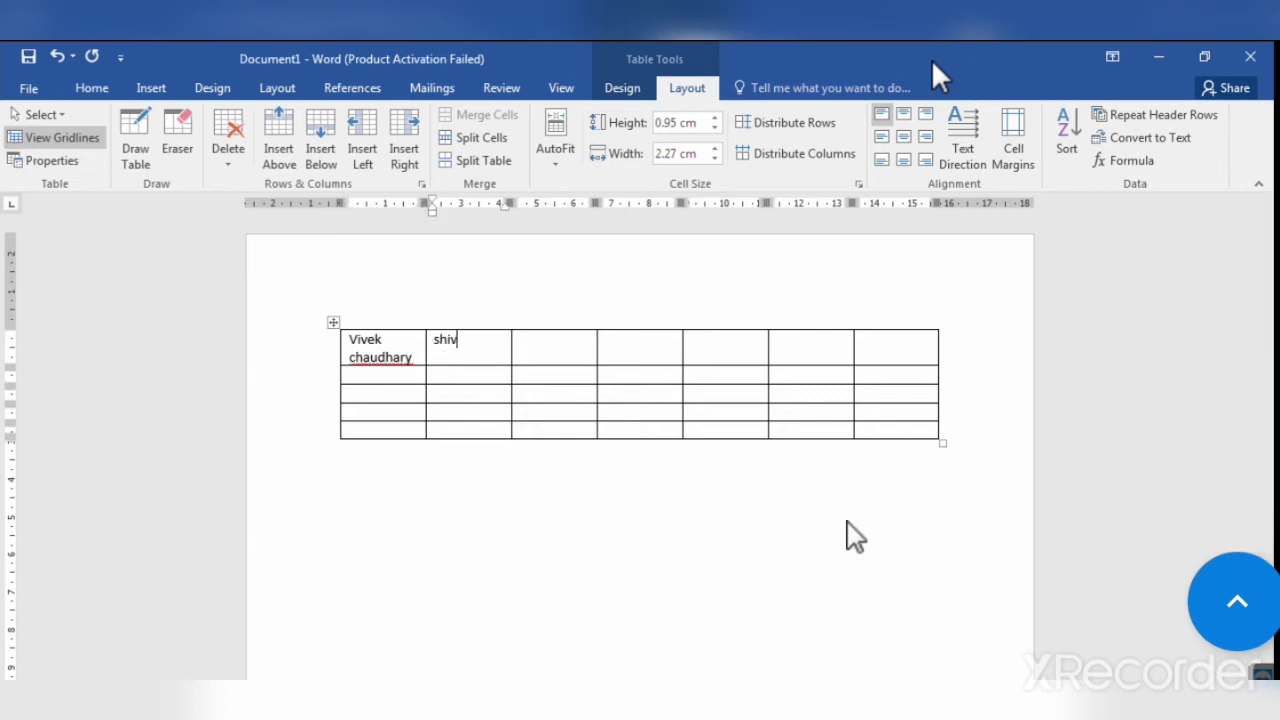
pyautogui.write('puter')
pyautogui.press('Tab')
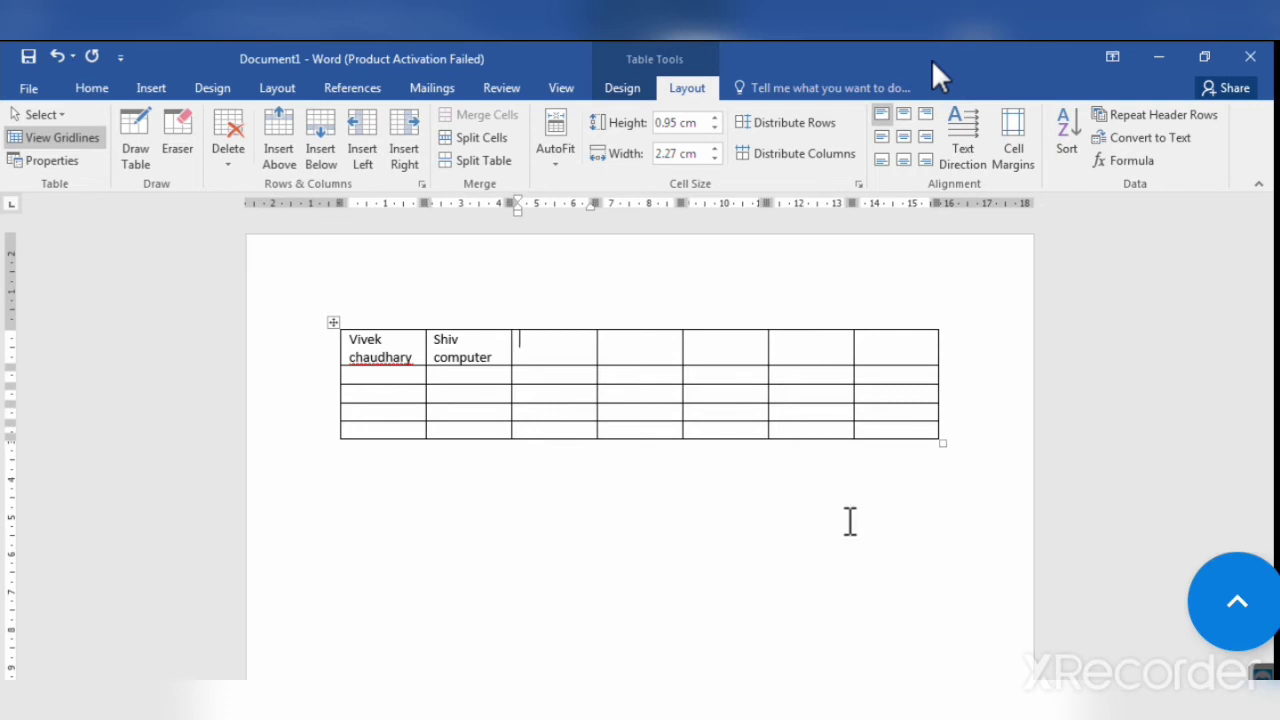
pyautogui.write('Sinmt educa')
pyautogui.write('tiom')
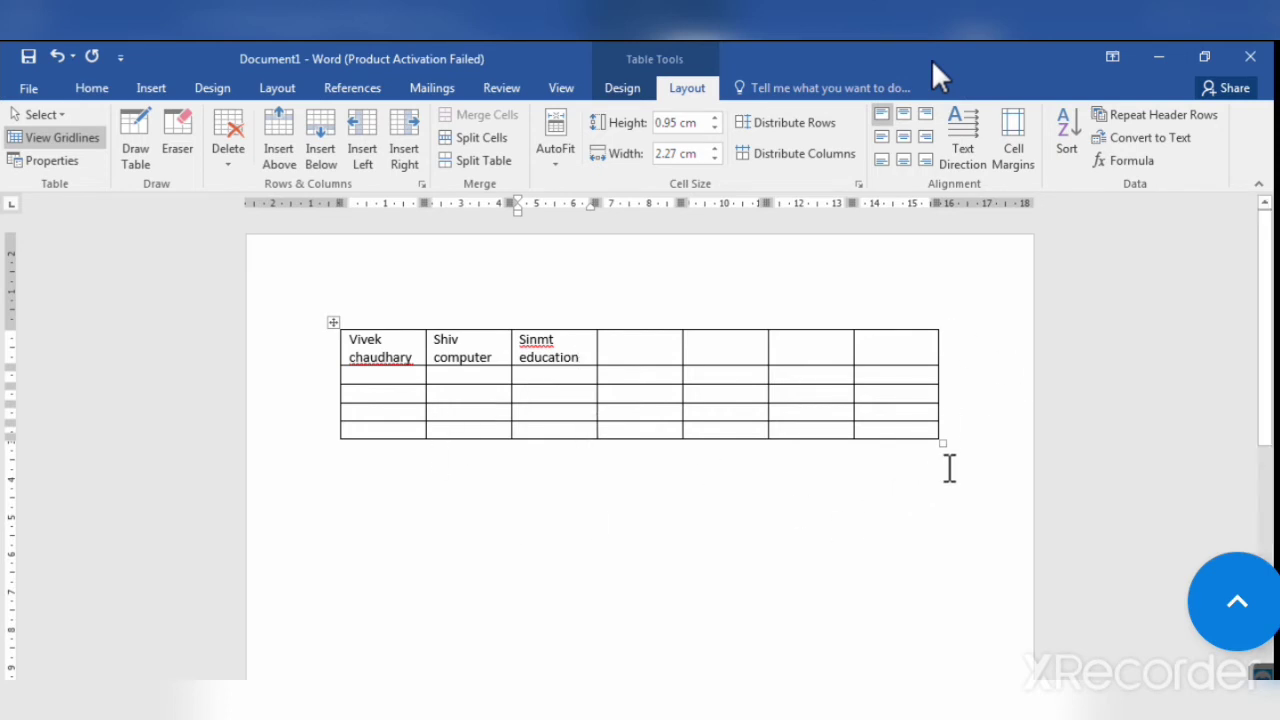
# Autofit the table to its contents and enter a person's full name in the fourth cell of the top row.
pyautogui.click(553, 165)
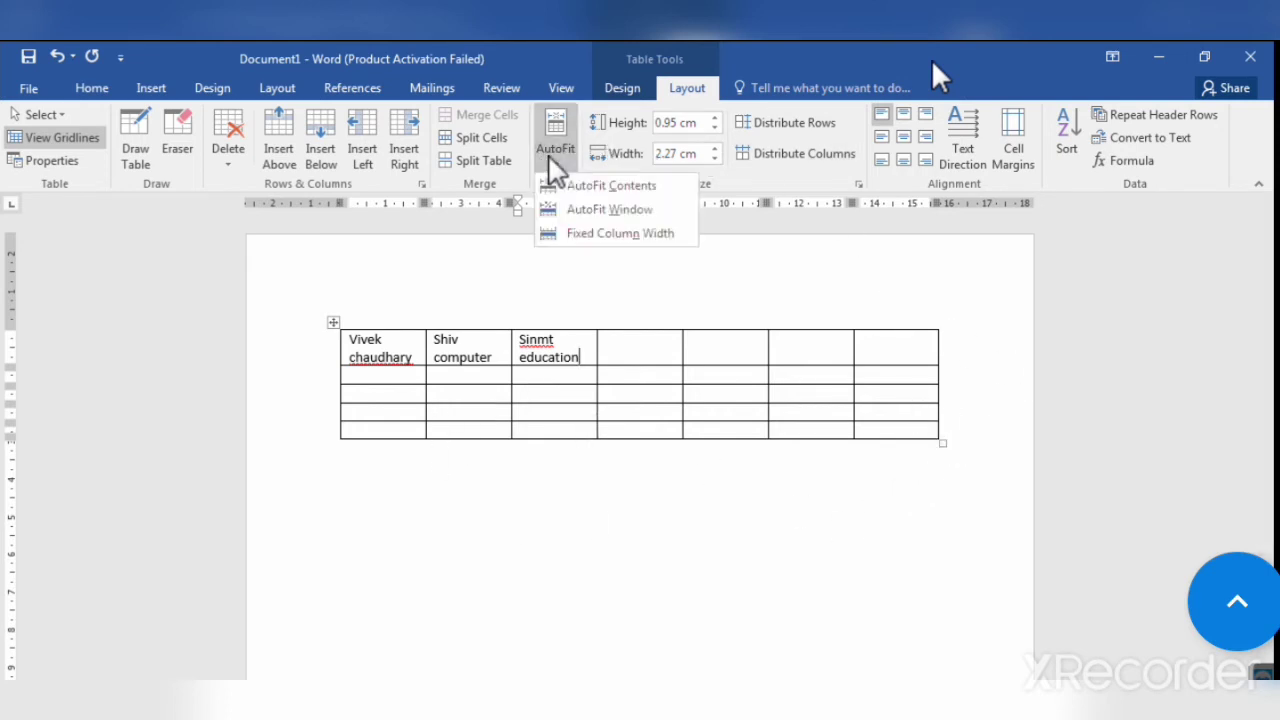
pyautogui.click(612, 186)
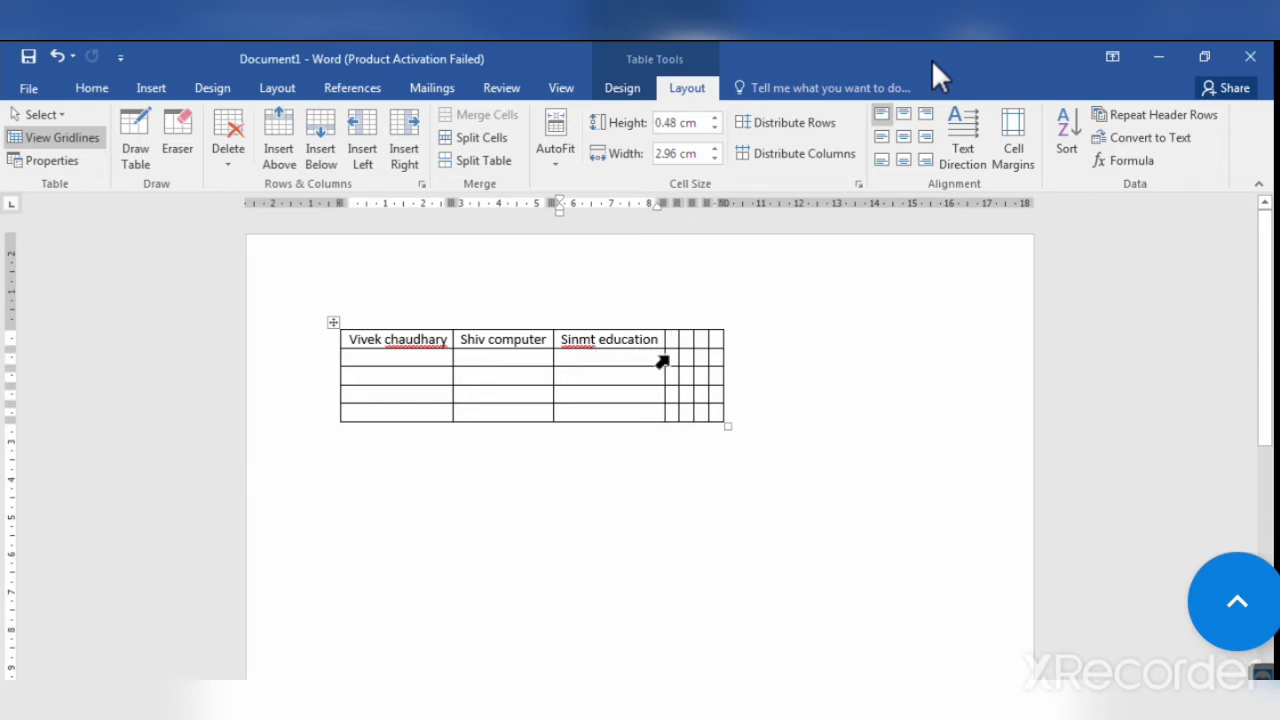
pyautogui.click(660, 322)
pyautogui.write('Vivek')
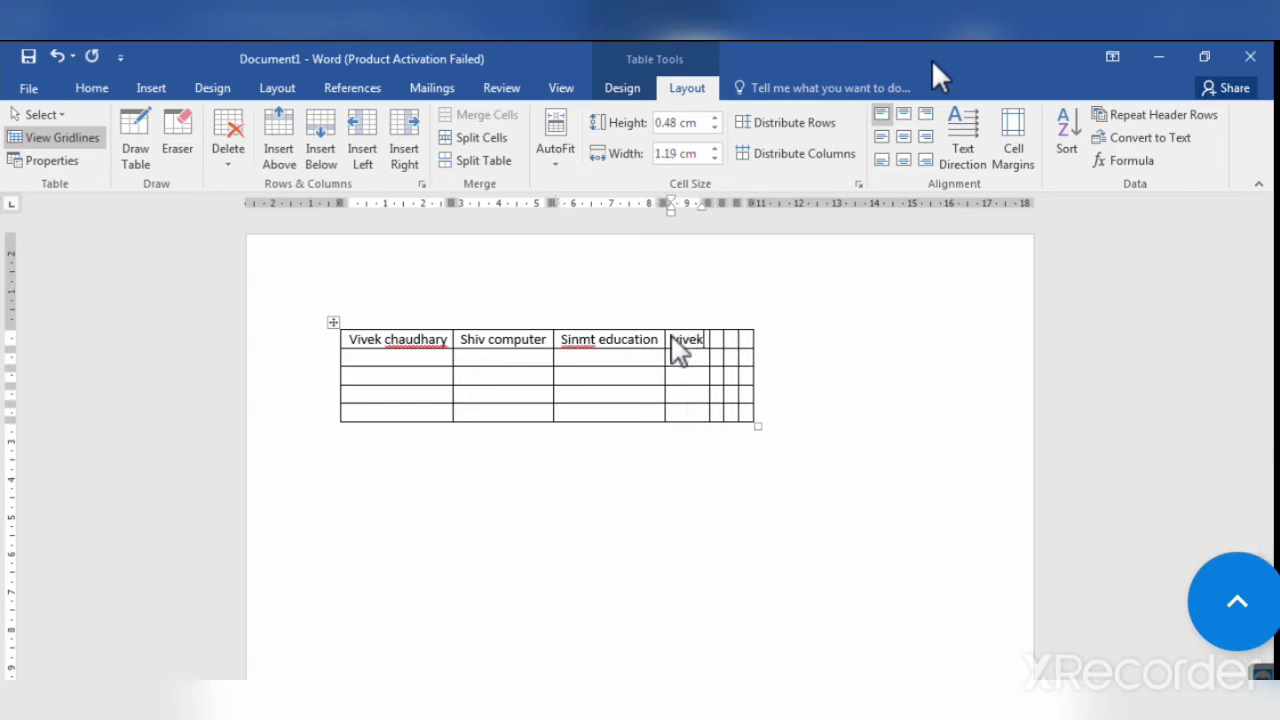
pyautogui.write(' Chaudhary')
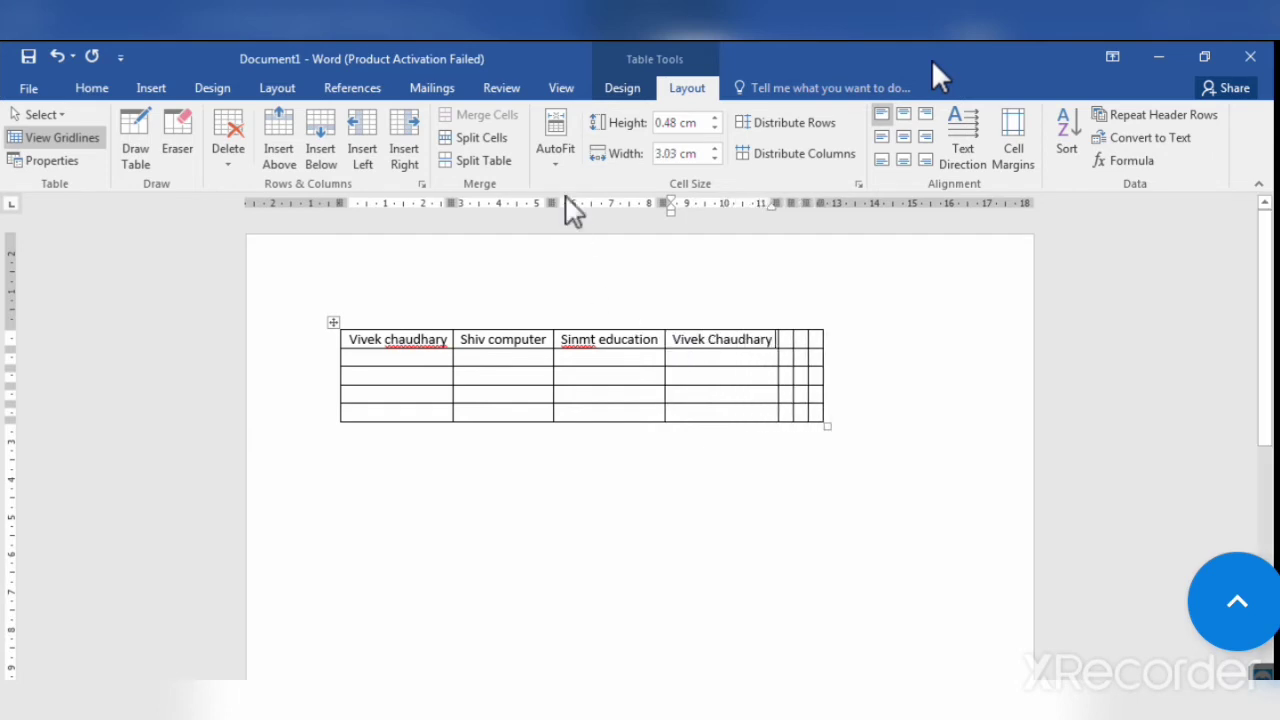
# Autofit the table to the window width, undoing the change once and reapplying it.
pyautogui.click(555, 158)
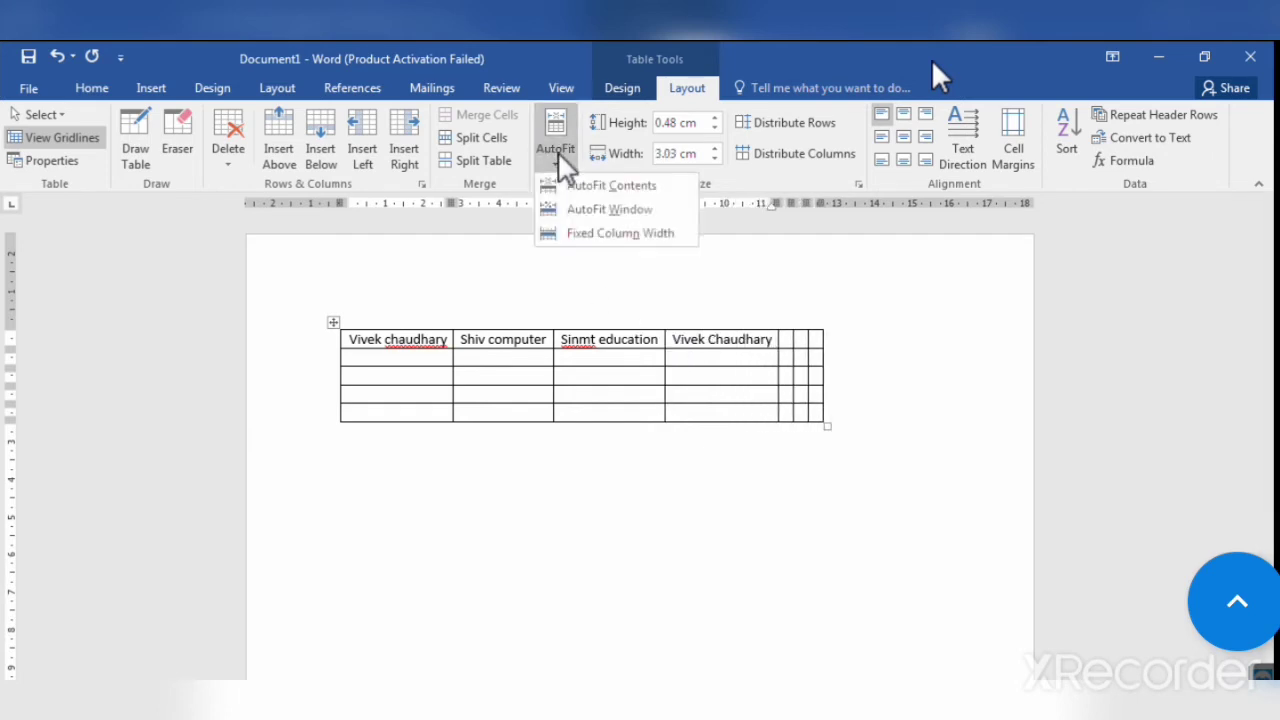
pyautogui.click(579, 213)
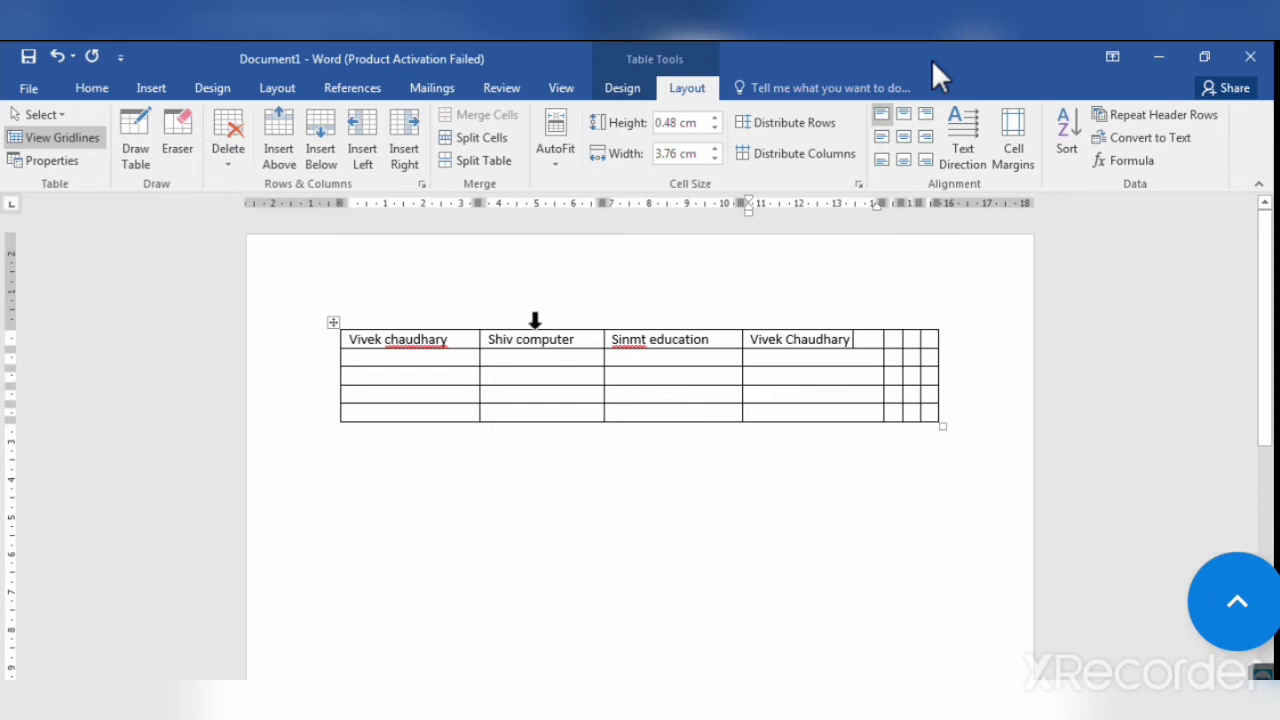
pyautogui.hotkey('ctrl', 'z')
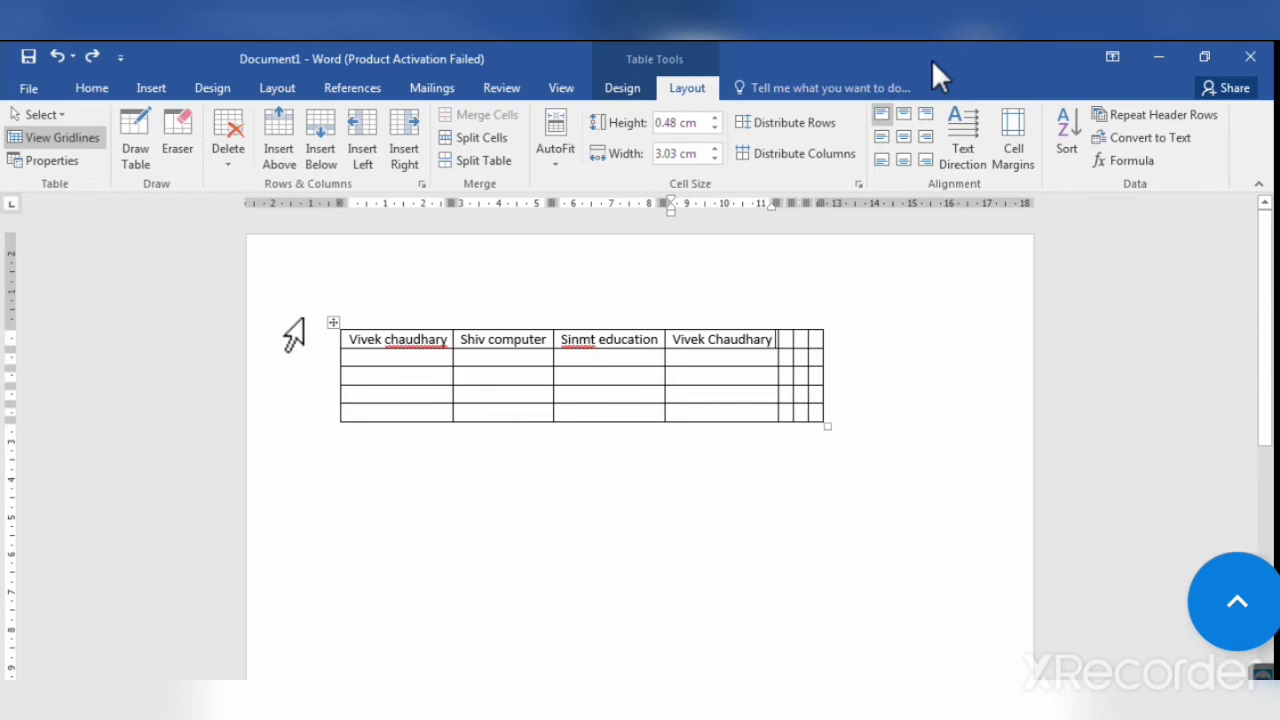
pyautogui.click(566, 170)
pyautogui.click(602, 211)
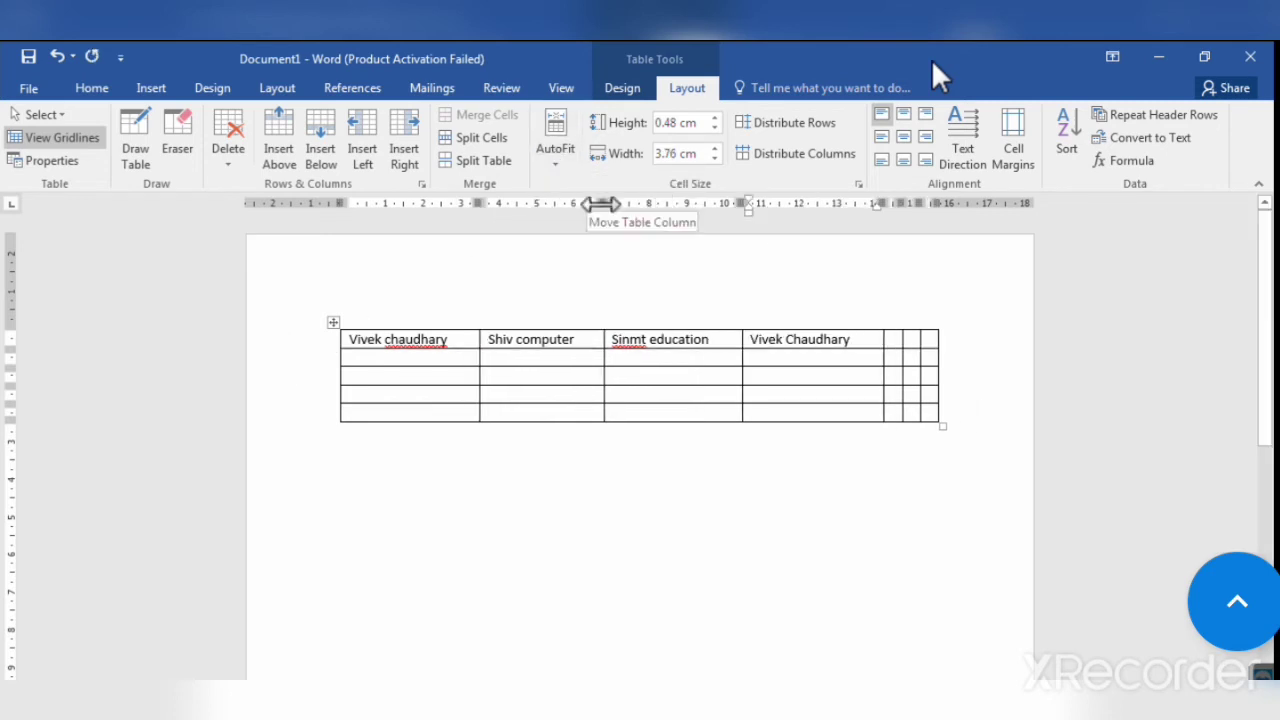
# Delete the whole table and insert a new one with 5 columns and 4 rows.
pyautogui.hotkey('ctrl', 'a')
pyautogui.press('Delete')
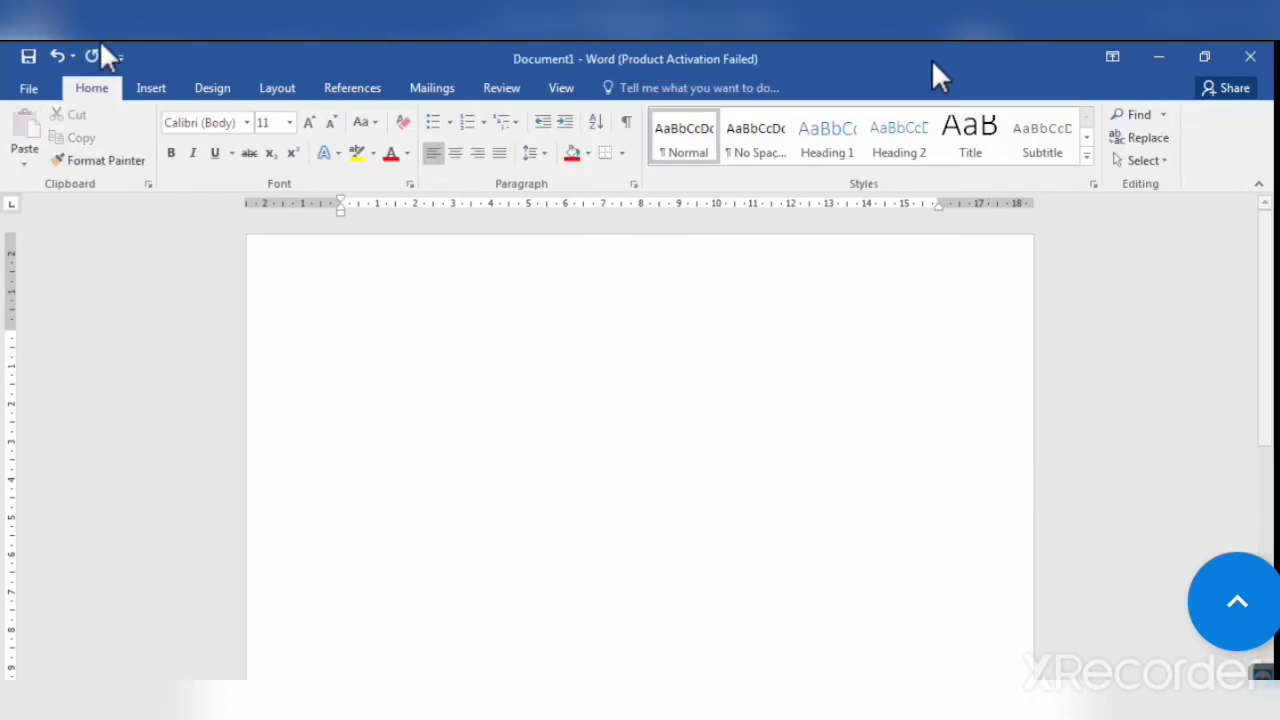
pyautogui.click(150, 88)
pyautogui.click(130, 140)
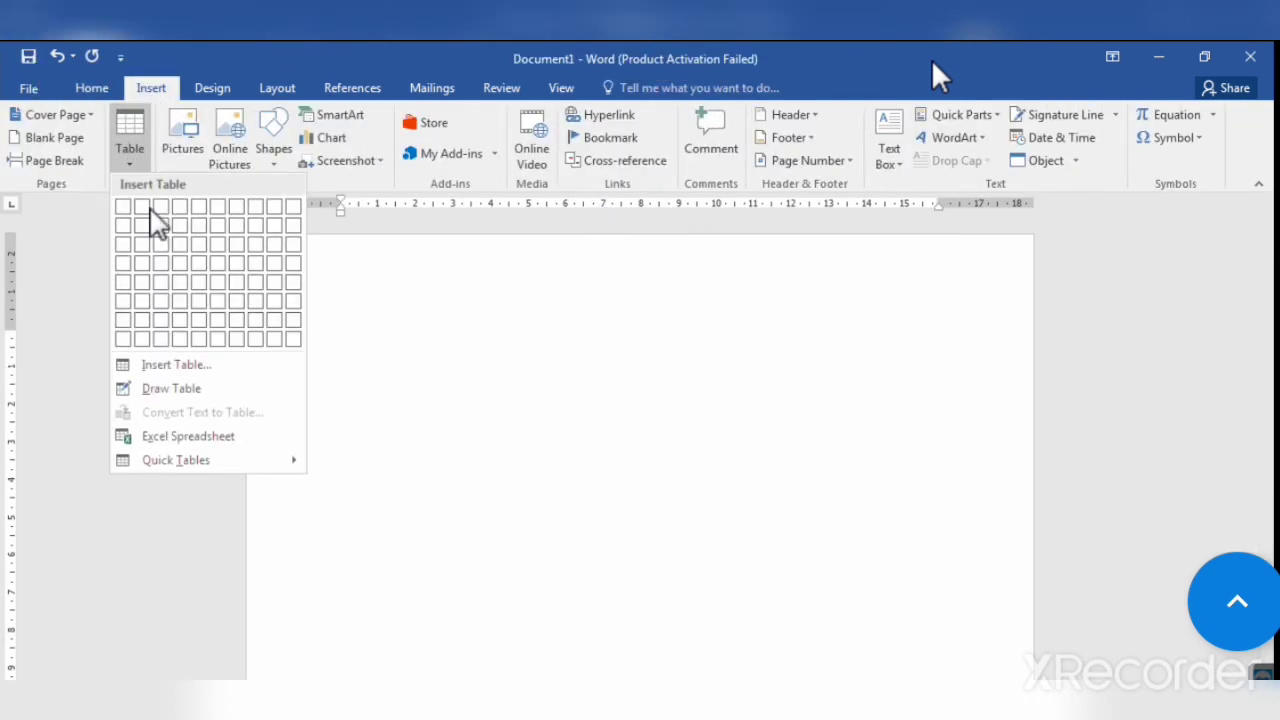
pyautogui.click(200, 283)
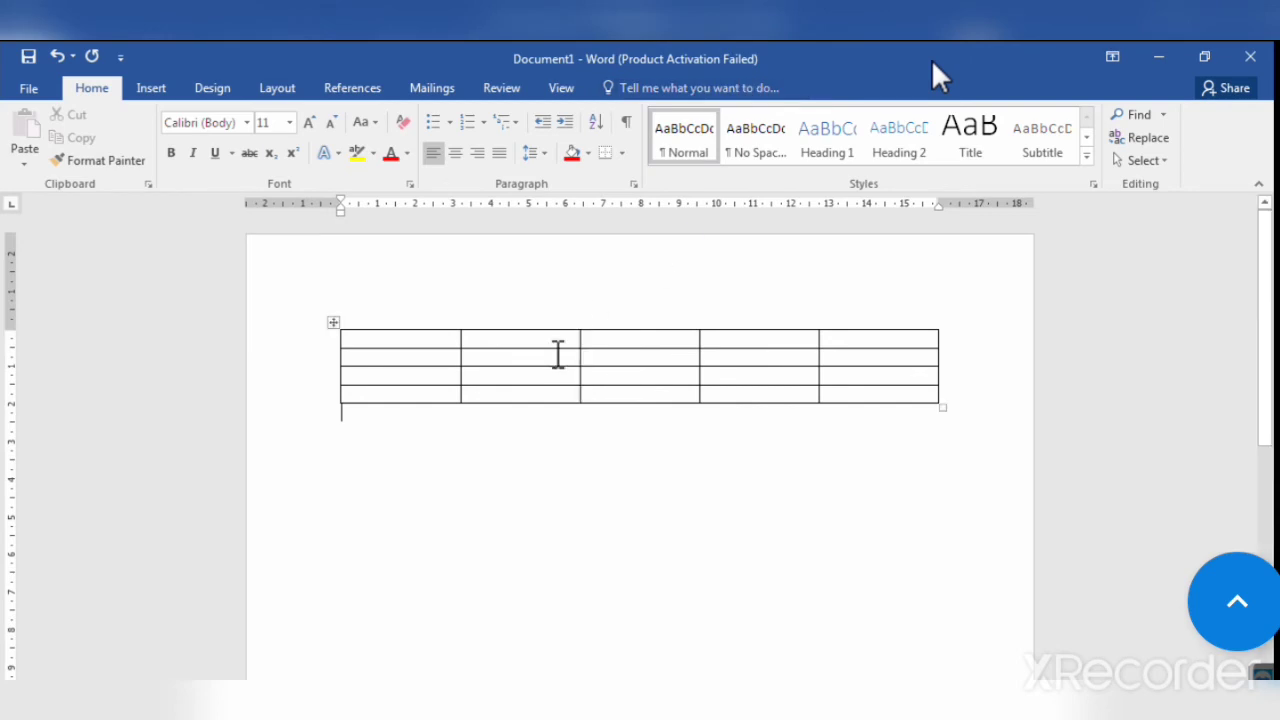
pyautogui.click(557, 354)
pyautogui.click(687, 88)
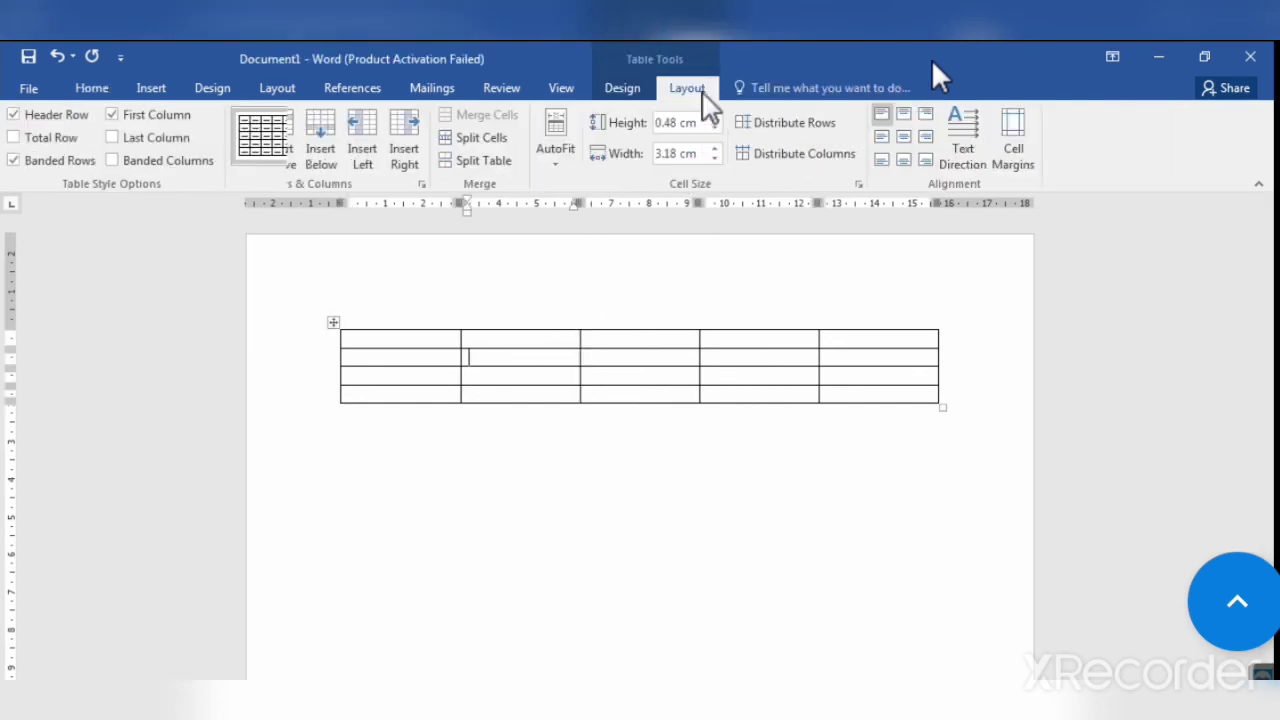
pyautogui.click(558, 162)
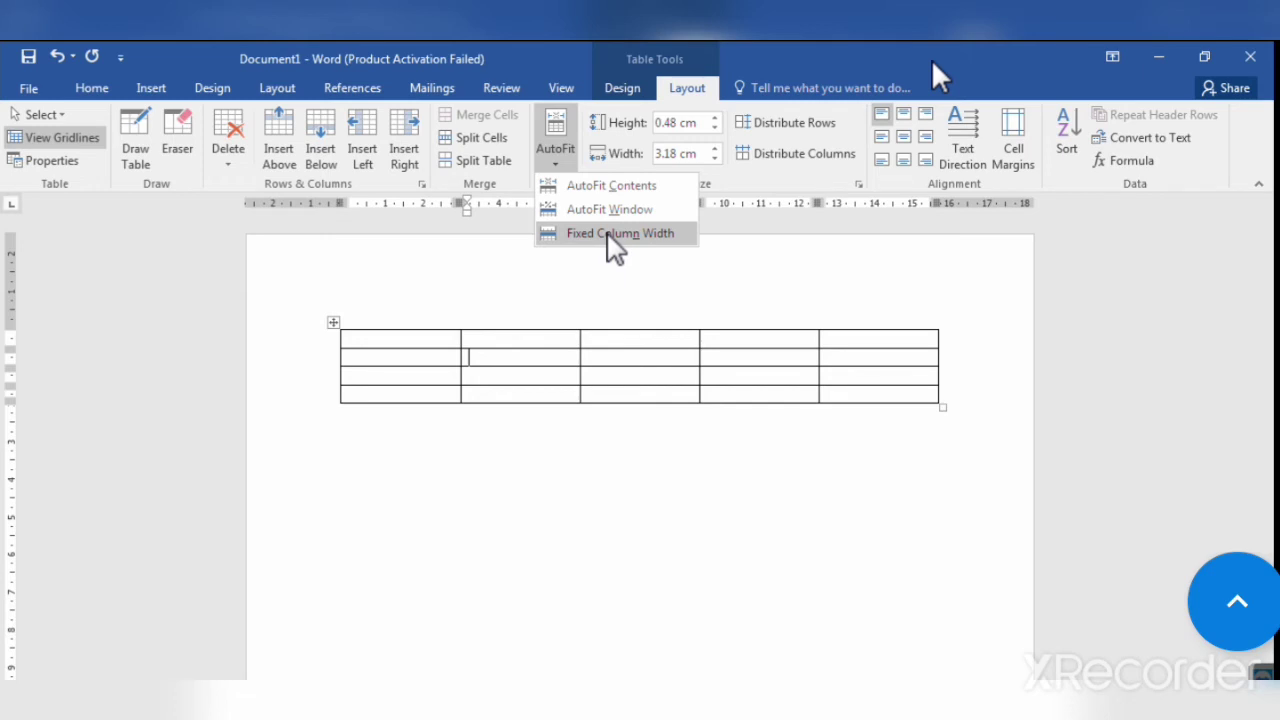
pyautogui.click(754, 312)
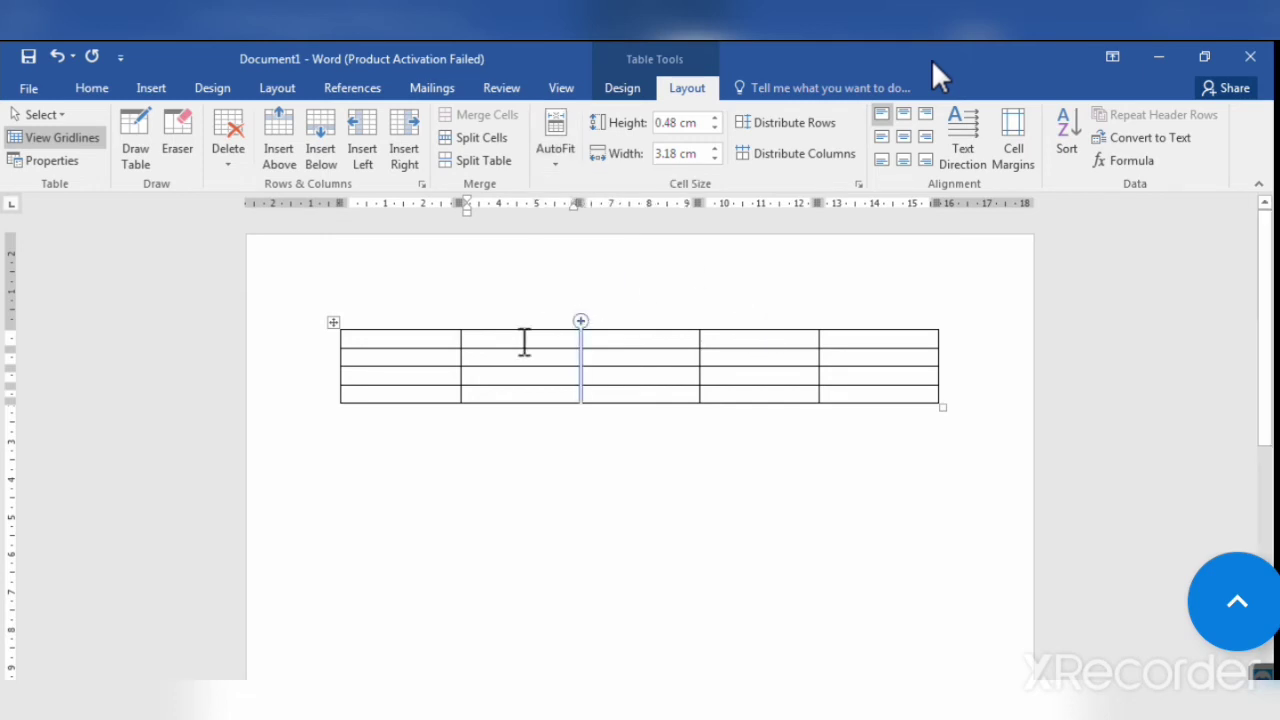
# Enter a person's full name followed by "shiv computer" on a second line in the table's first cell.
pyautogui.click(391, 342)
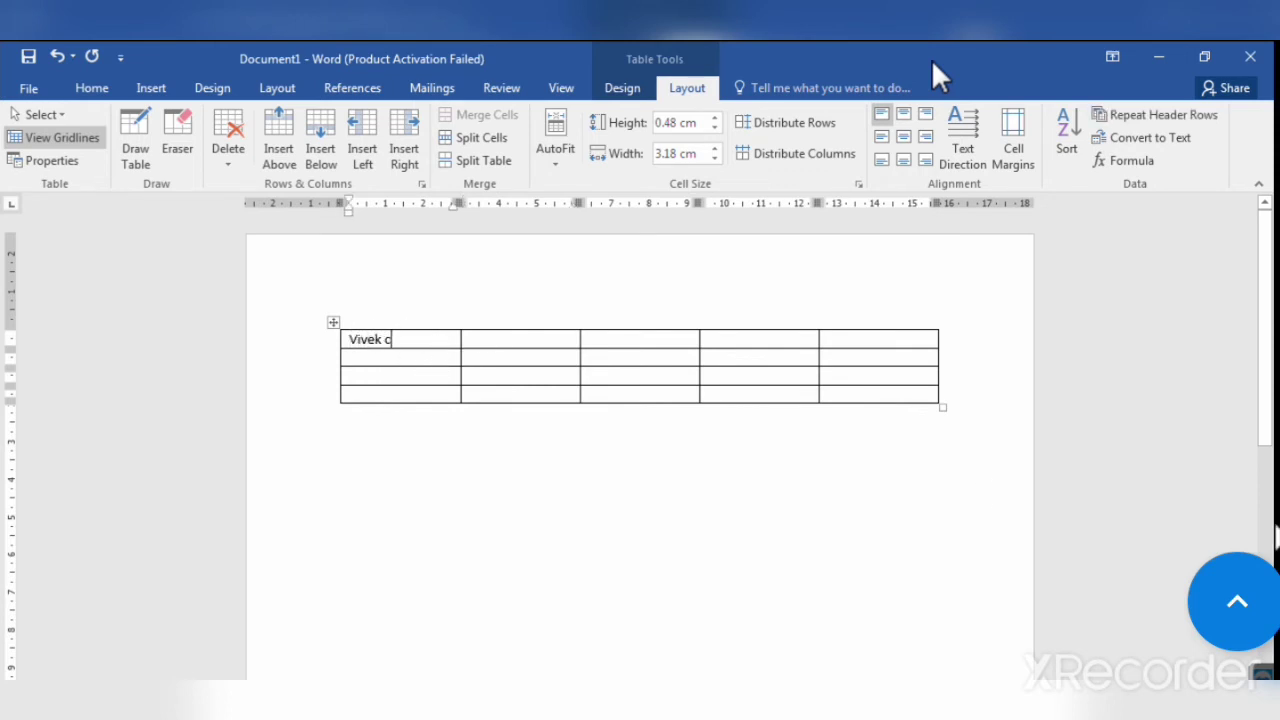
pyautogui.write('Vivek chaudhary')
pyautogui.press('Return')
pyautogui.write('shiv  computer')
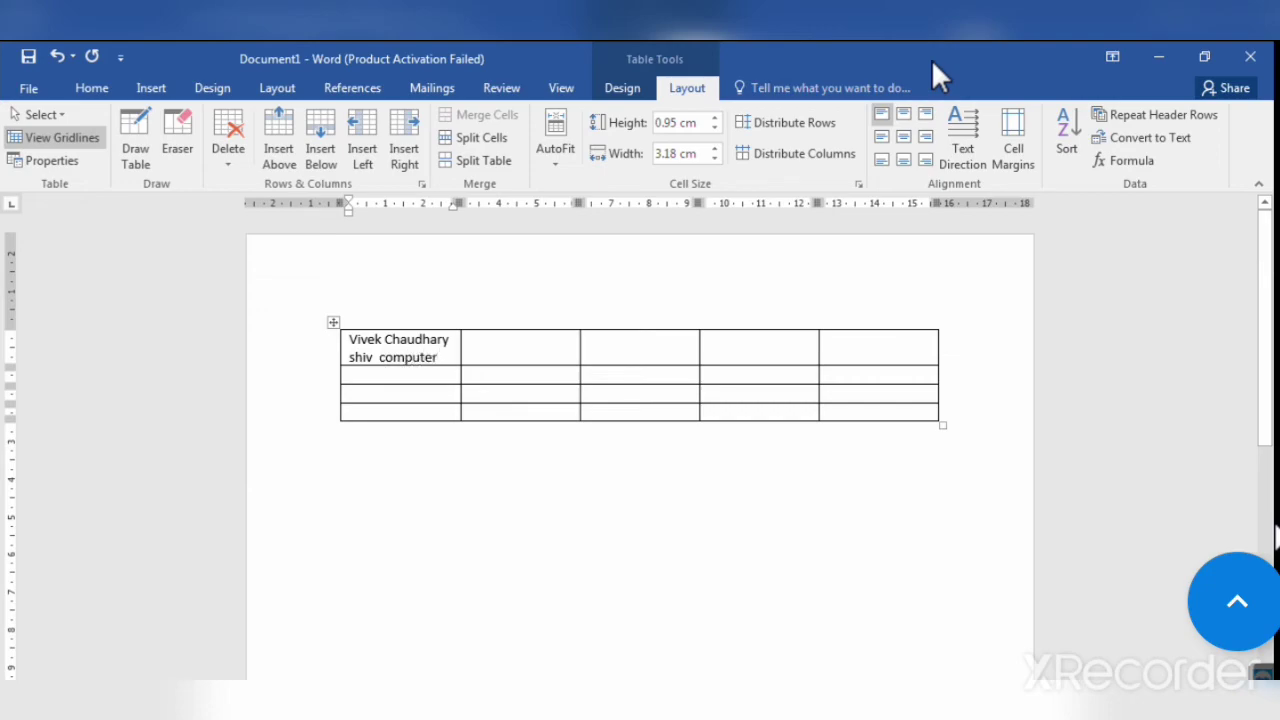
pyautogui.scroll(-3, 566, 500)
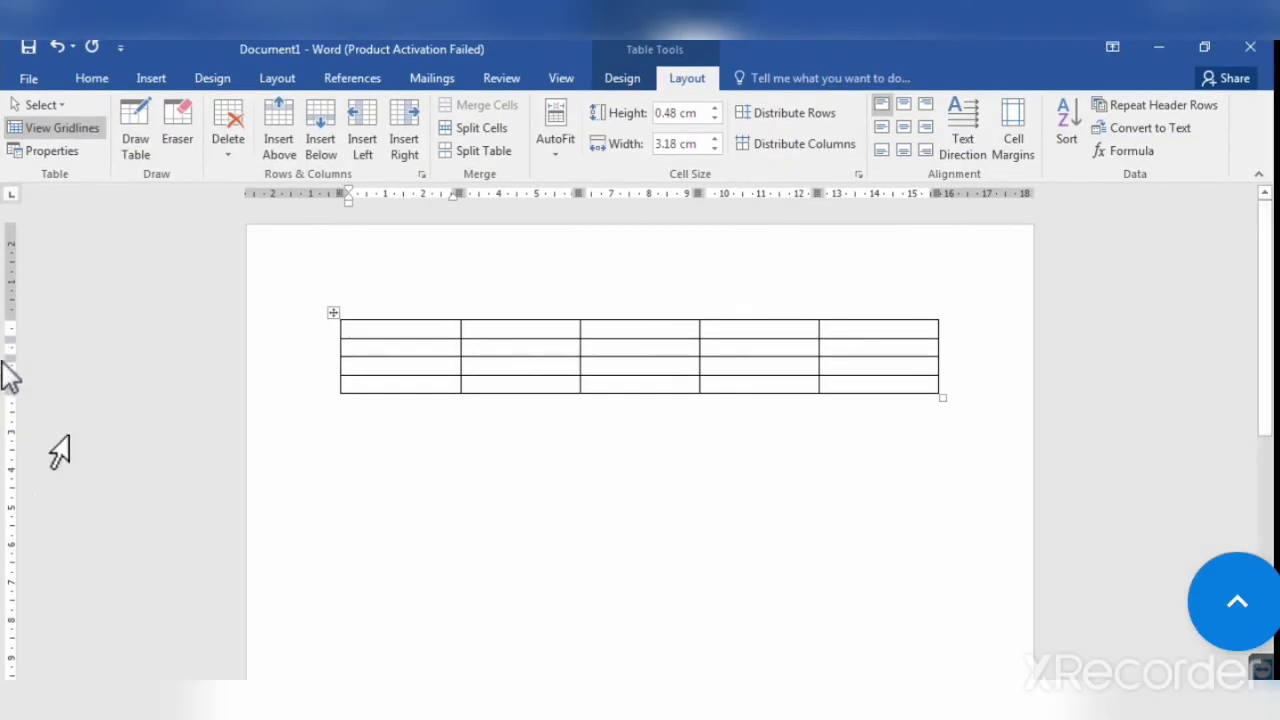
# Enter a trial sentence containing a person's name in the table's first cell and erase it.
pyautogui.click(552, 150)
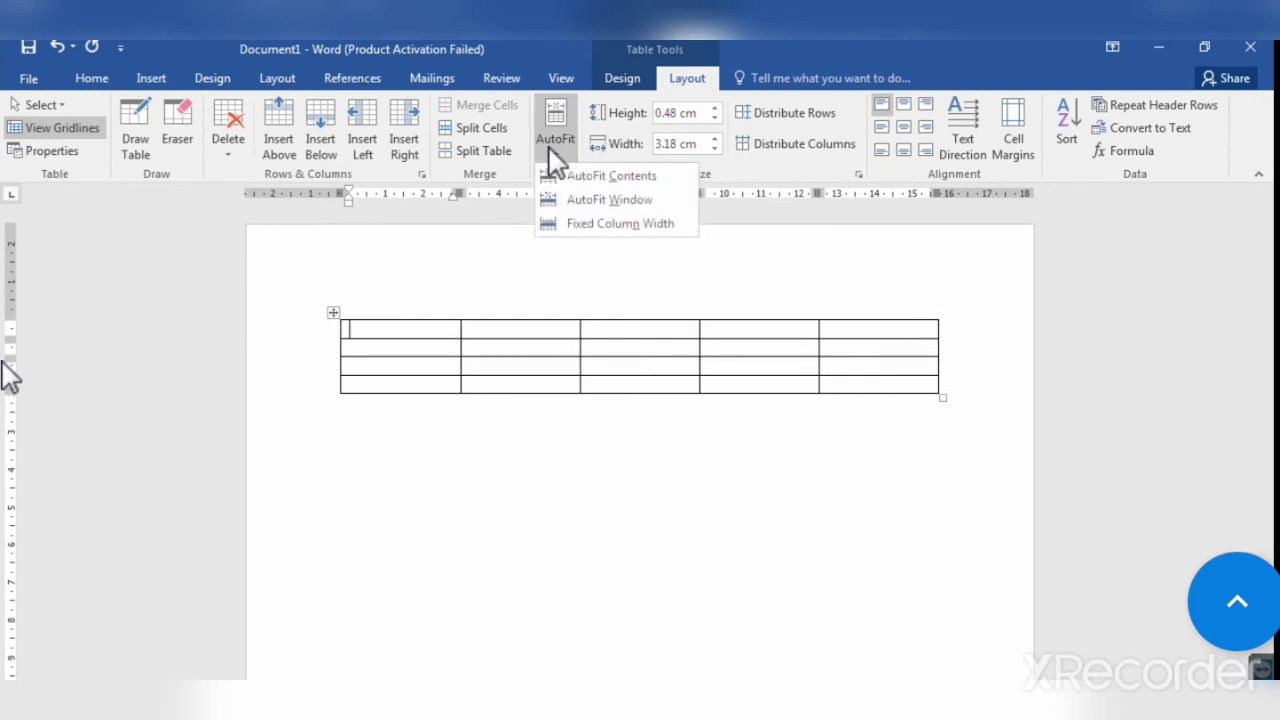
pyautogui.click(553, 150)
pyautogui.write('chaudhary mera ')
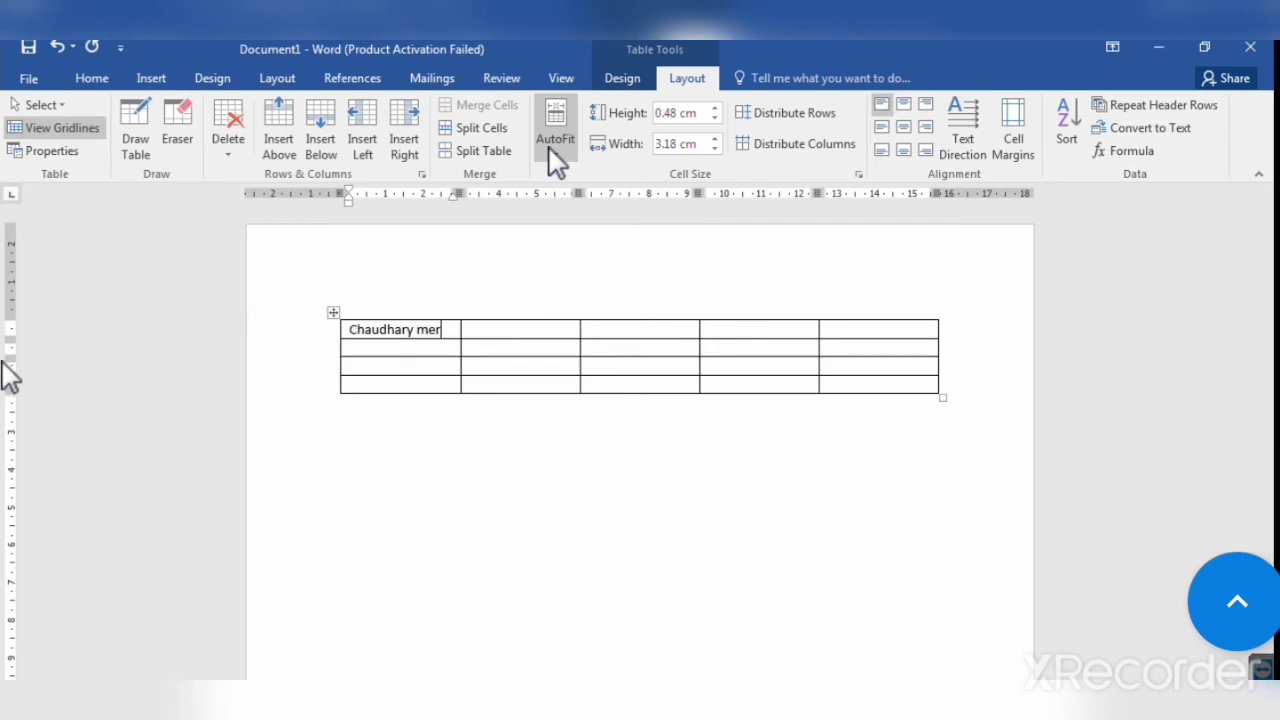
pyautogui.write('nam ')
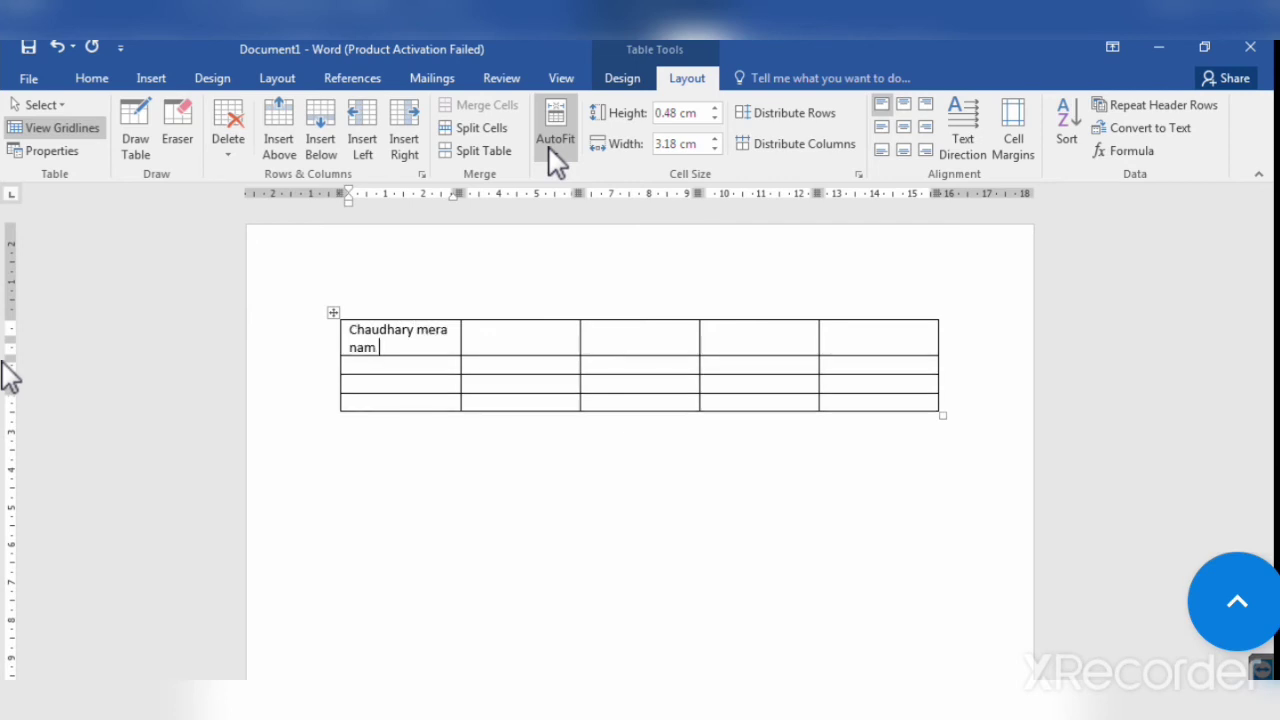
pyautogui.write('he')
pyautogui.press('BackSpace')
pyautogui.press('BackSpace')
pyautogui.press('BackSpace')
pyautogui.press('BackSpace')
pyautogui.press('BackSpace')
pyautogui.press('BackSpace')
pyautogui.press('BackSpace')
pyautogui.press('BackSpace')
pyautogui.press('BackSpace')
pyautogui.press('BackSpace')
pyautogui.press('BackSpace')
pyautogui.press('BackSpace')
pyautogui.press('BackSpace')
pyautogui.press('BackSpace')
pyautogui.press('BackSpace')
pyautogui.press('BackSpace')
pyautogui.press('BackSpace')
pyautogui.press('BackSpace')
pyautogui.press('BackSpace')
pyautogui.press('BackSpace')
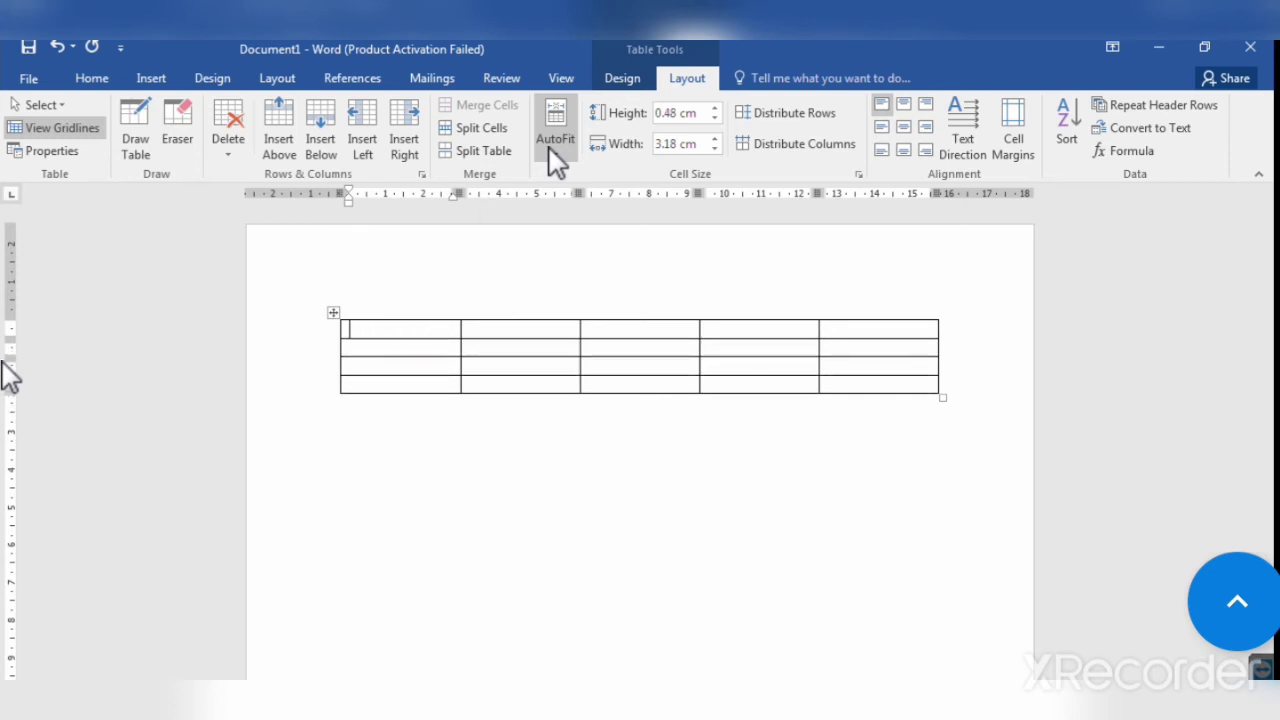
# Enter a long unbroken filler string starting "Dfjhshfjdhjhs" in the first cell and erase it.
pyautogui.write('dfjhshfjdhjhs;dhfjhvkdfhsjhbhj;dsd;bjfbh')
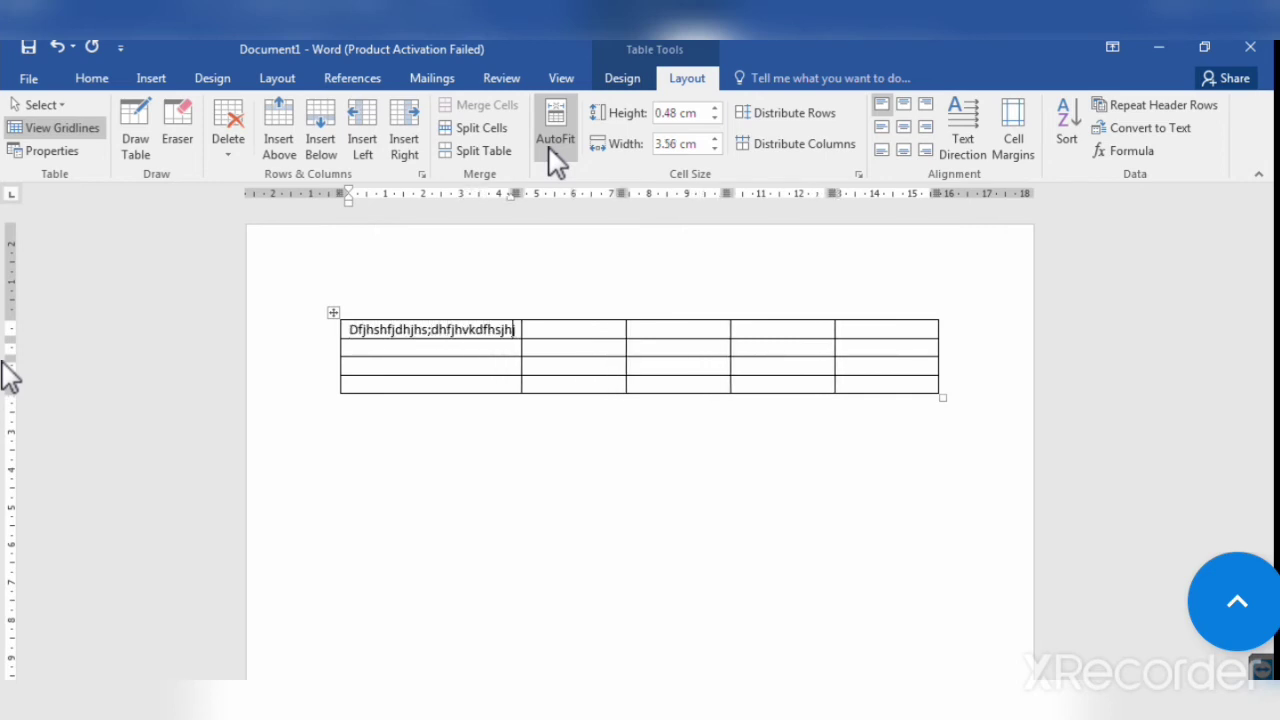
pyautogui.write('jdkhjhjdgbk')
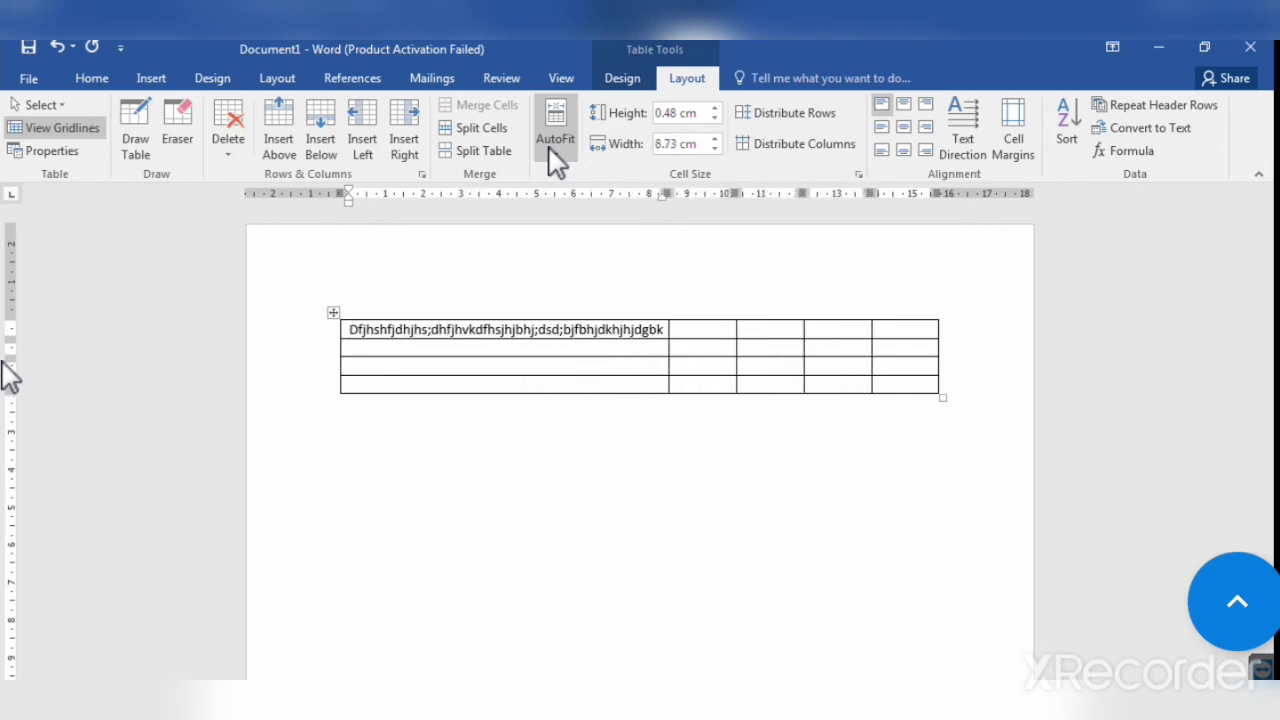
pyautogui.press('BackSpace')
pyautogui.press('BackSpace')
pyautogui.press('BackSpace')
pyautogui.press('BackSpace')
pyautogui.press('BackSpace')
pyautogui.press('BackSpace')
pyautogui.press('BackSpace')
pyautogui.press('BackSpace')
pyautogui.press('BackSpace')
pyautogui.press('BackSpace')
pyautogui.press('BackSpace')
pyautogui.press('BackSpace')
pyautogui.press('BackSpace')
pyautogui.press('BackSpace')
pyautogui.press('BackSpace')
pyautogui.press('BackSpace')
pyautogui.press('BackSpace')
pyautogui.press('BackSpace')
pyautogui.press('BackSpace')
pyautogui.press('BackSpace')
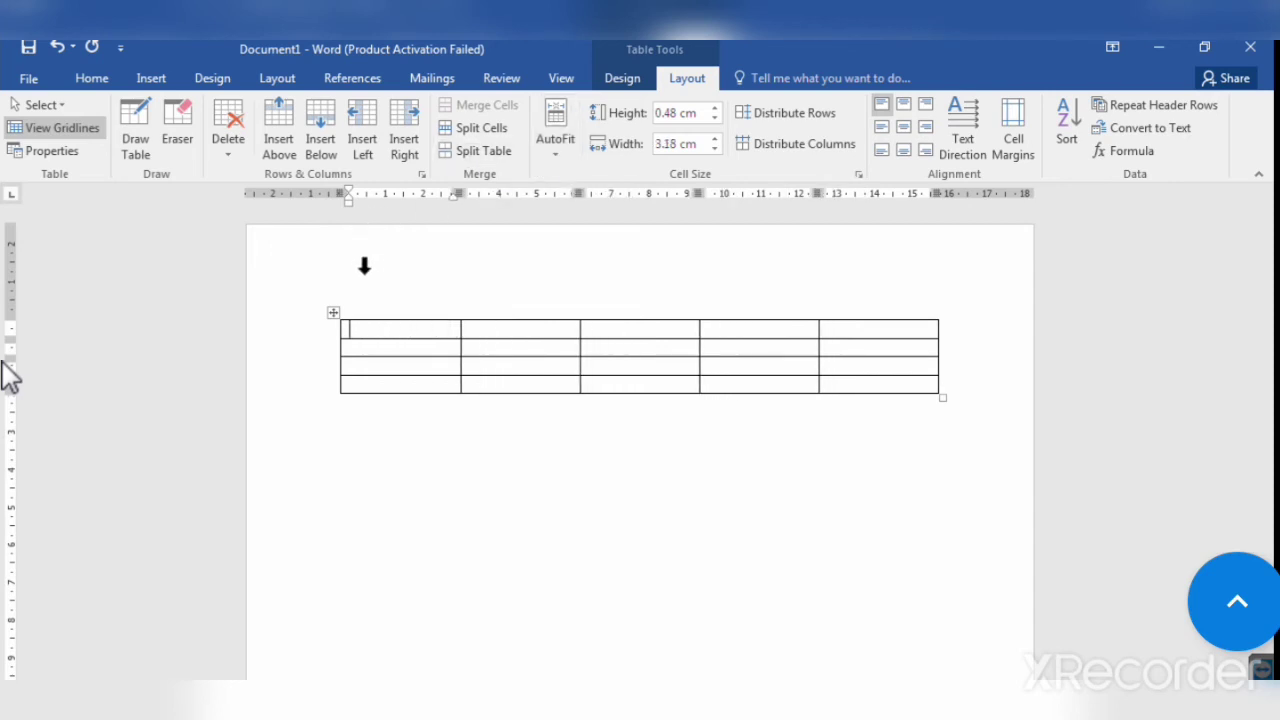
# Set the whole table to fixed column width.
pyautogui.click(336, 314)
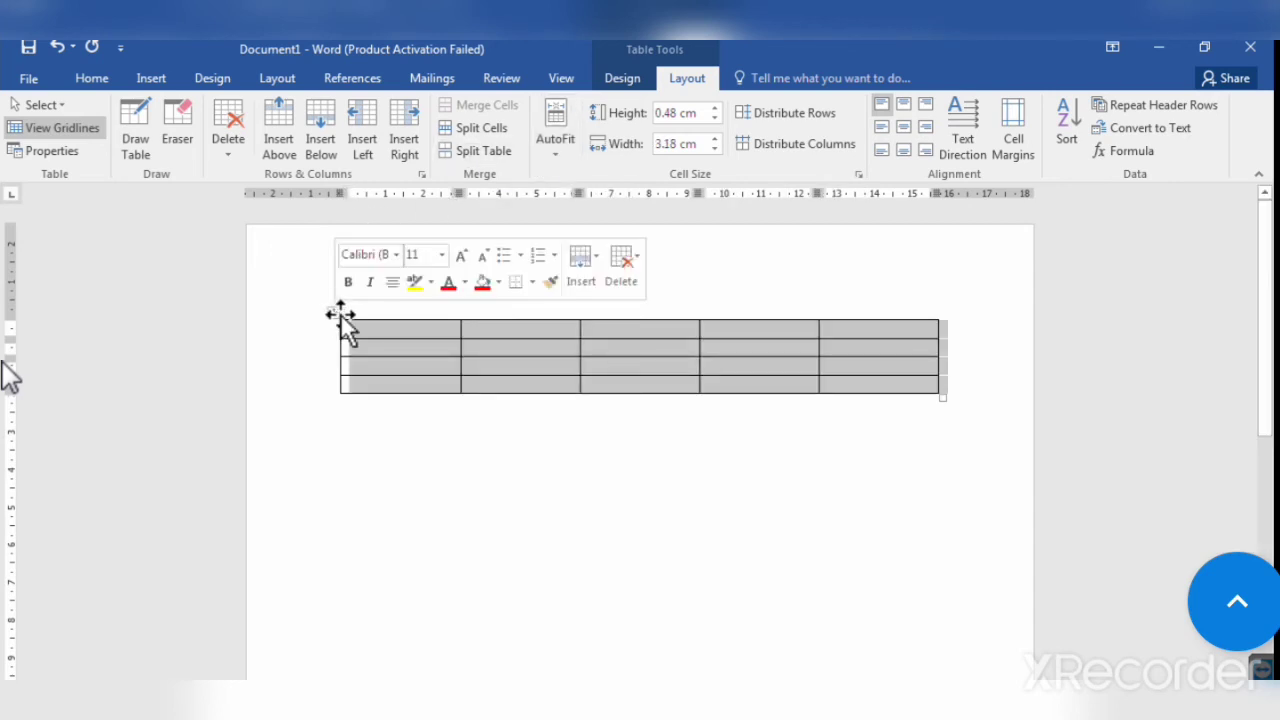
pyautogui.click(562, 140)
pyautogui.click(599, 224)
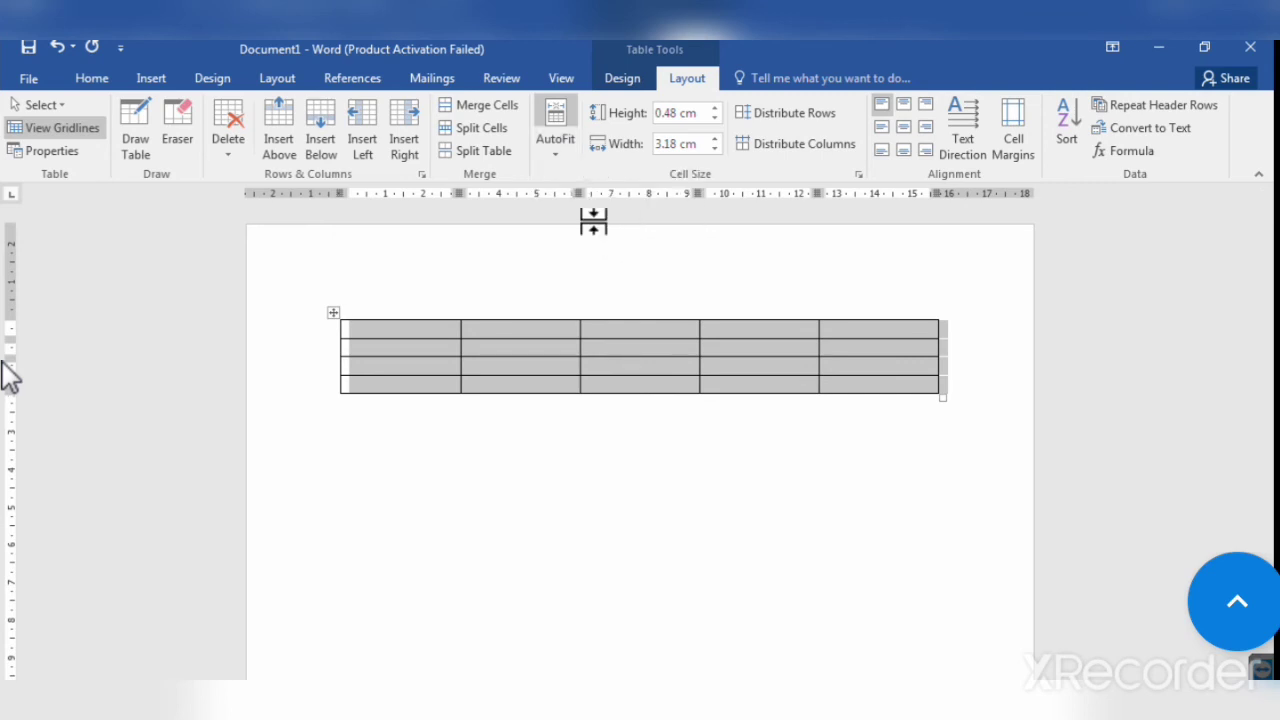
# Fill the table's first cell with a long filler string starting "bsdfhslhd" and ending "vbls".
pyautogui.click(414, 330)
pyautogui.write('bsdfh')
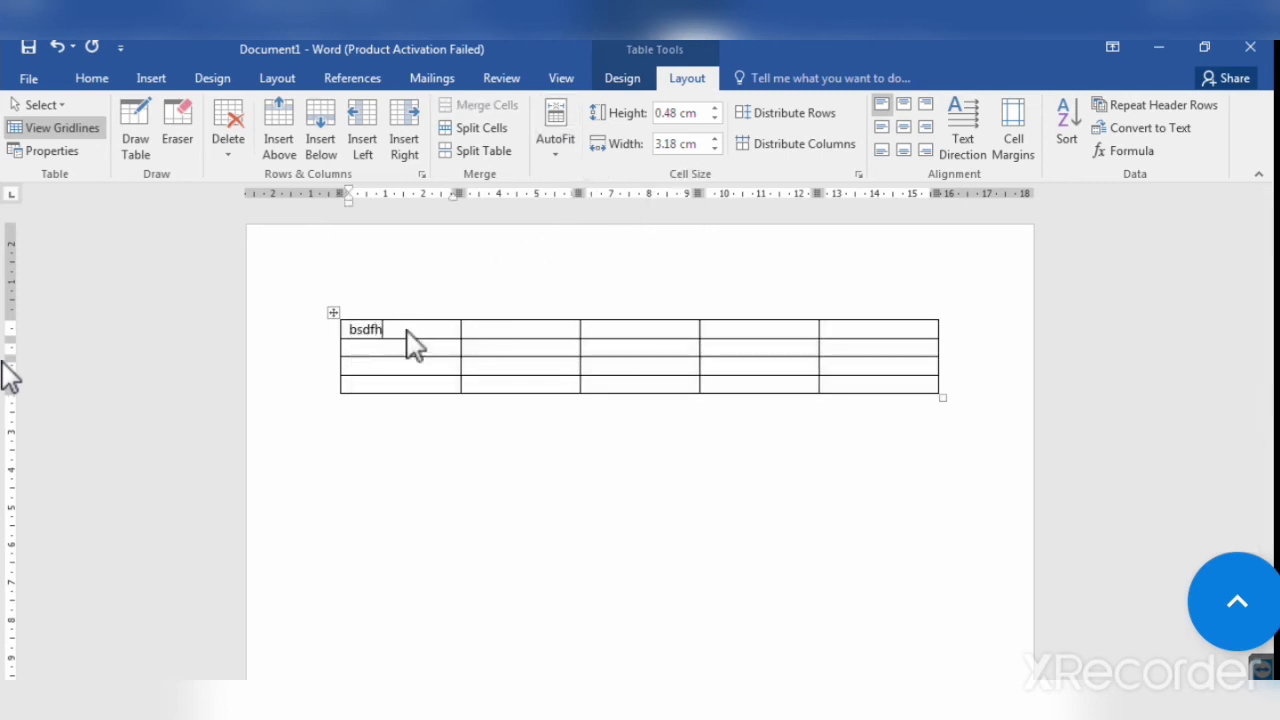
pyautogui.write('slhdlfjdfvjhsldfvhshldfsadflvhdf')
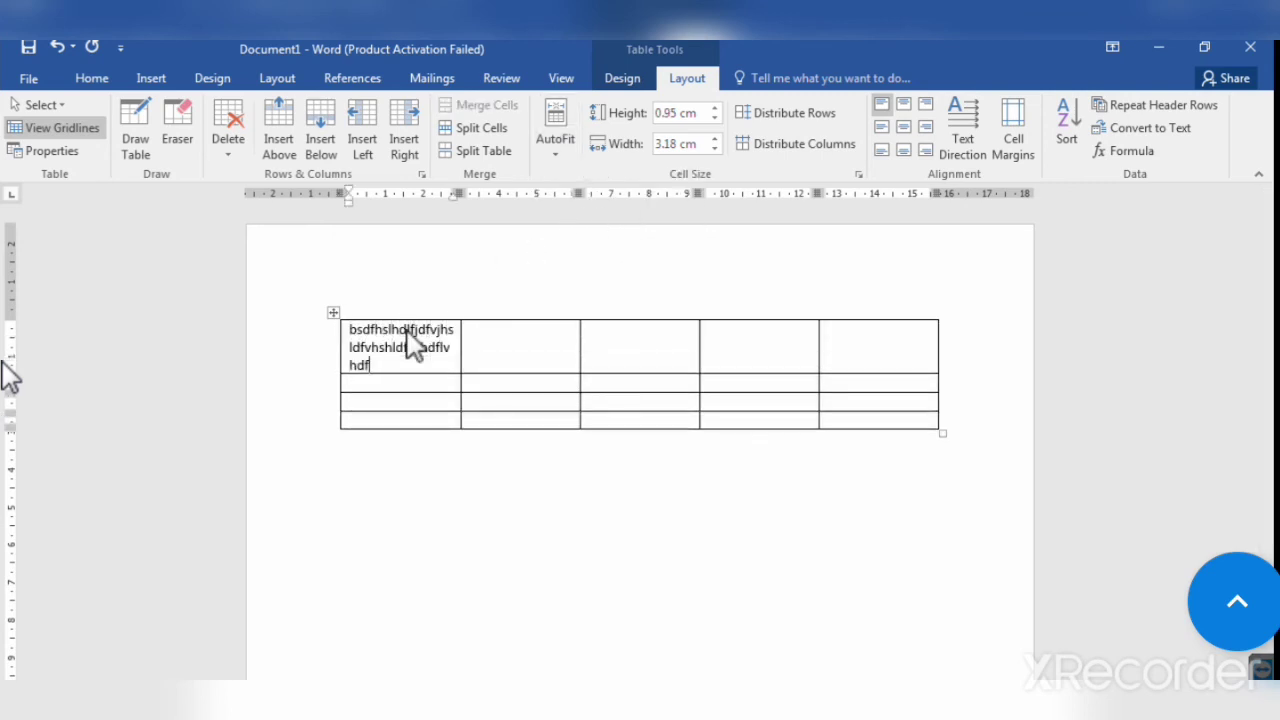
pyautogui.write('hvlsdhfvhdsjdlfvhfdhvlbfhbvb')
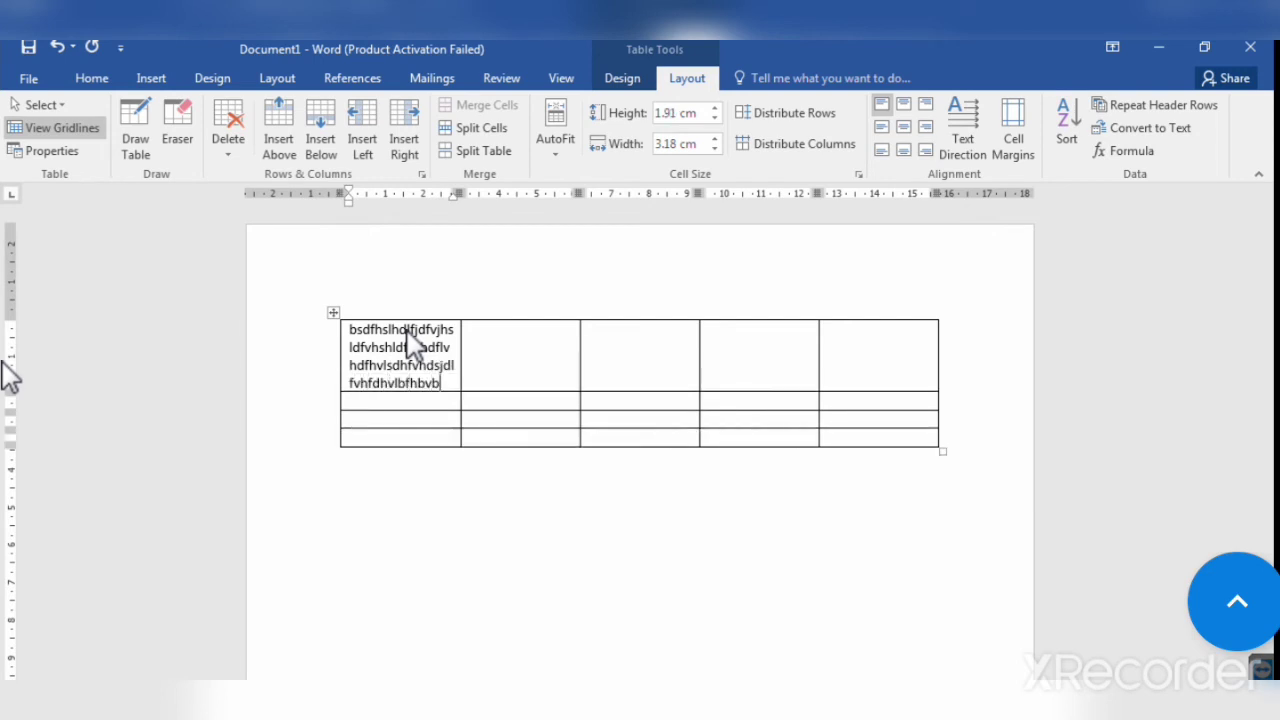
pyautogui.write('bbv')
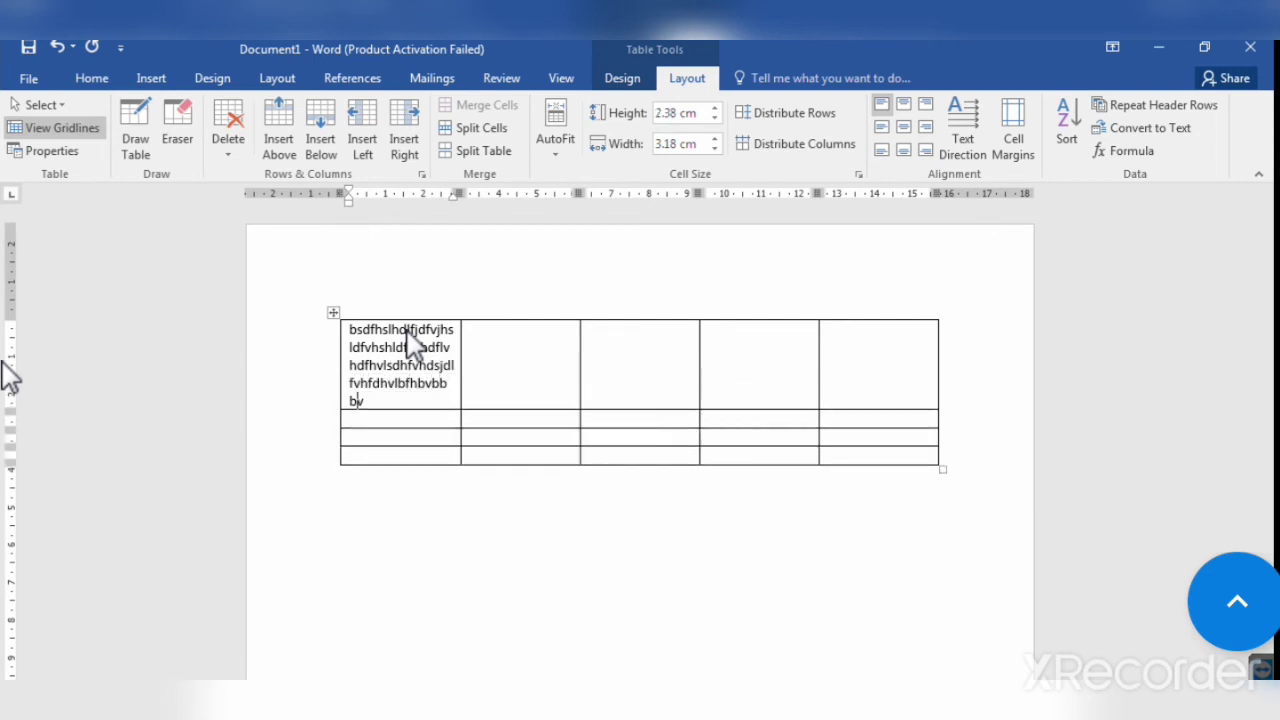
pyautogui.write(' vbls')
pyautogui.hotkey('ctrl', 'a')
pyautogui.click(409, 400)
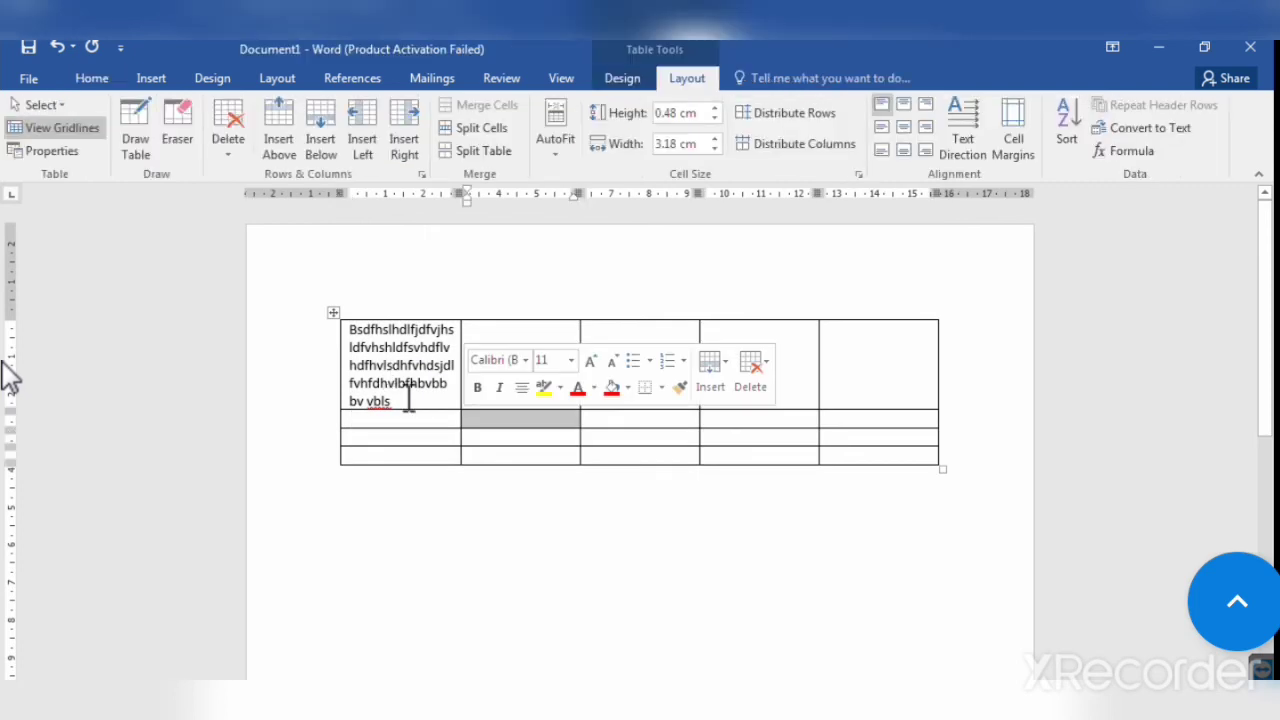
# Reapply fixed column width to the whole table and enter long filler strings in the second column's top and bottom cells.
pyautogui.click(337, 311)
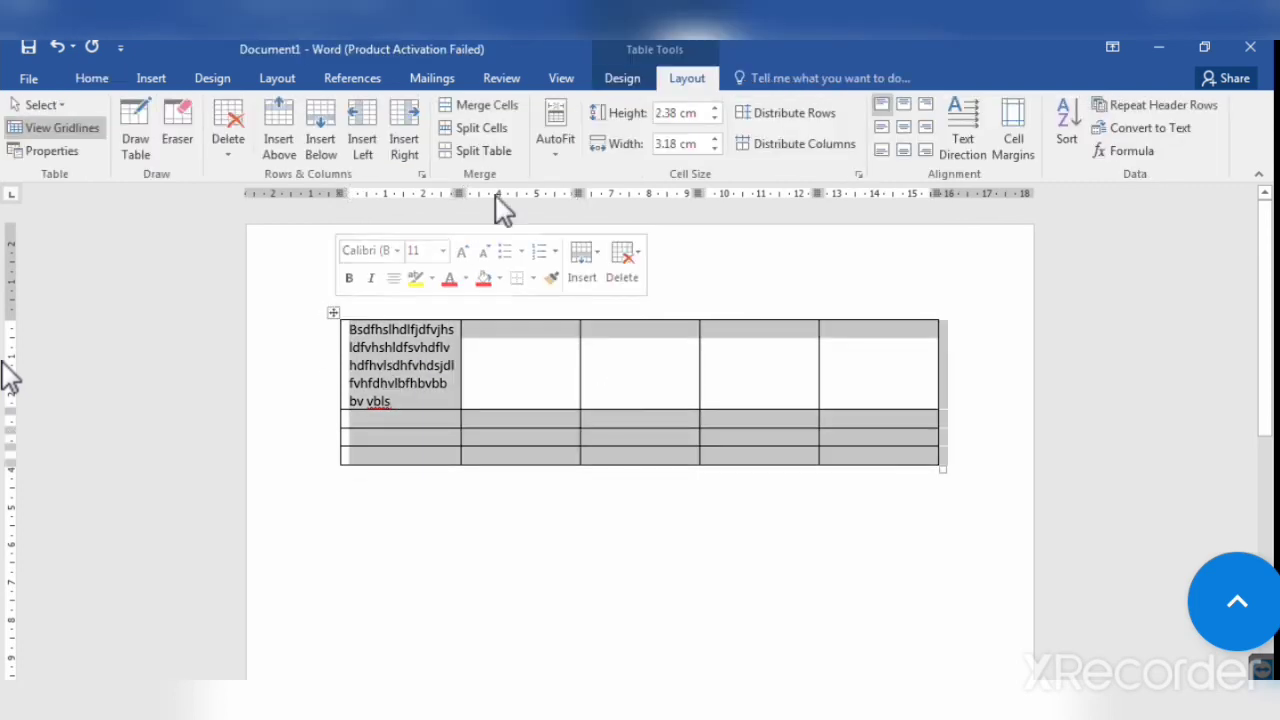
pyautogui.click(556, 145)
pyautogui.click(600, 224)
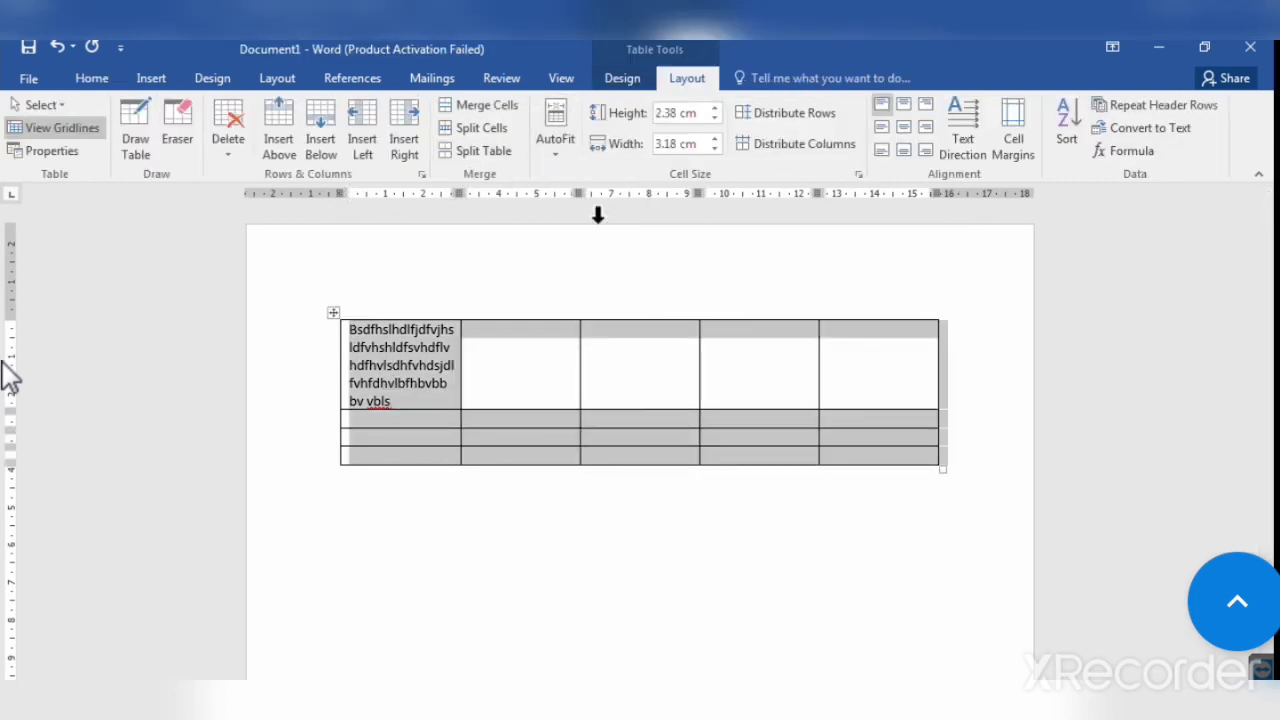
pyautogui.click(523, 343)
pyautogui.write('hfvhsfhdhvhfdvhfsvhdfvhlsdfhsvhfvhsfvhfvhsvlfdvhfvhfv')
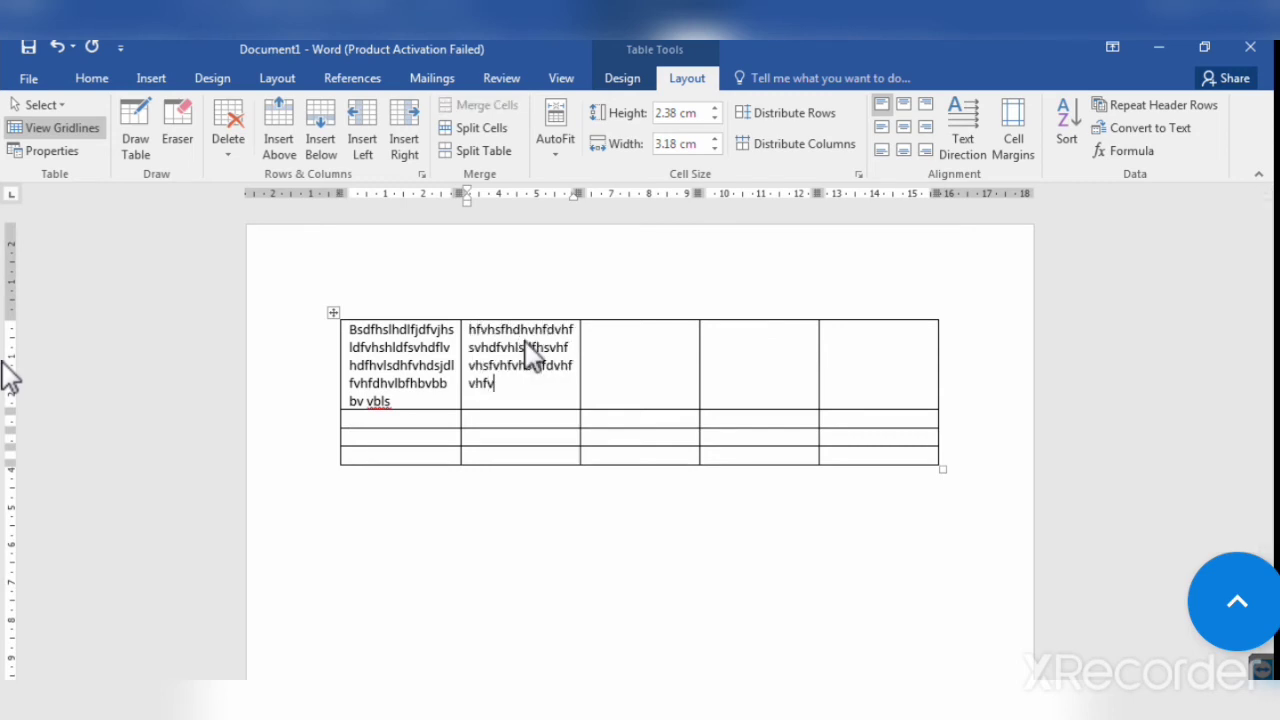
pyautogui.click(503, 457)
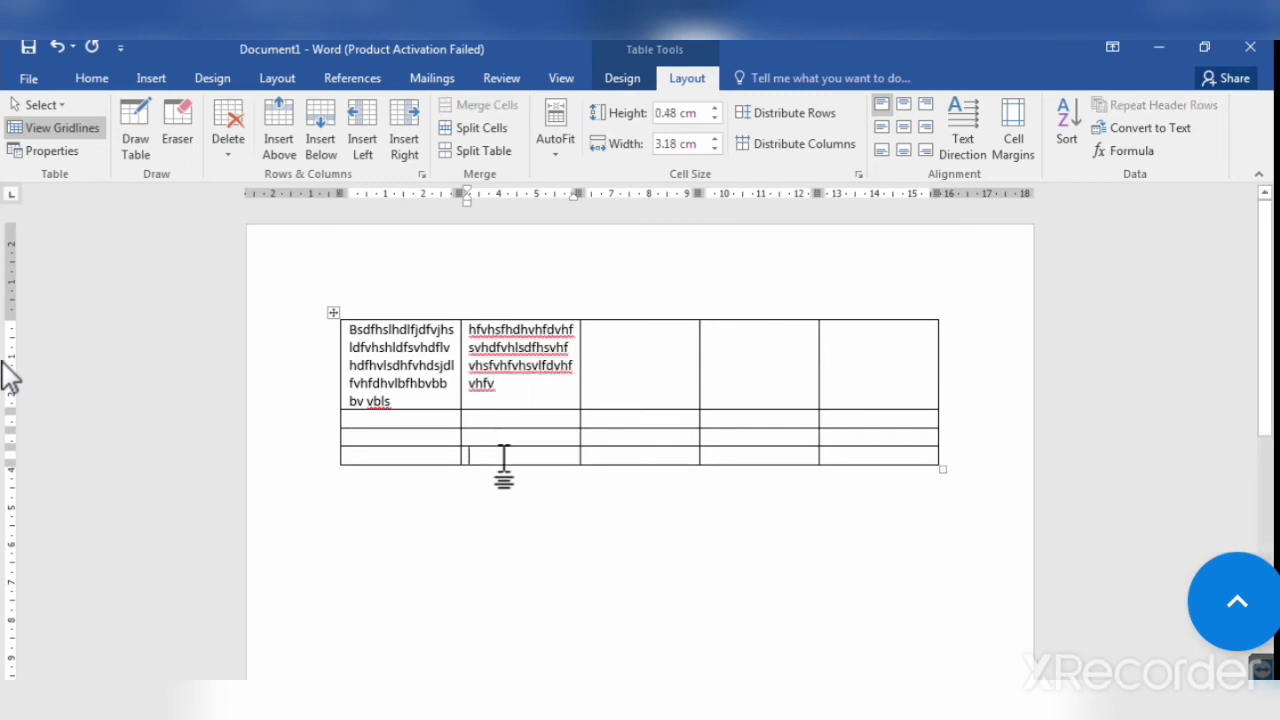
pyautogui.write('dhbvshdkvgbhdfgvhsdfhsfdshvgdfhgvhfgv')
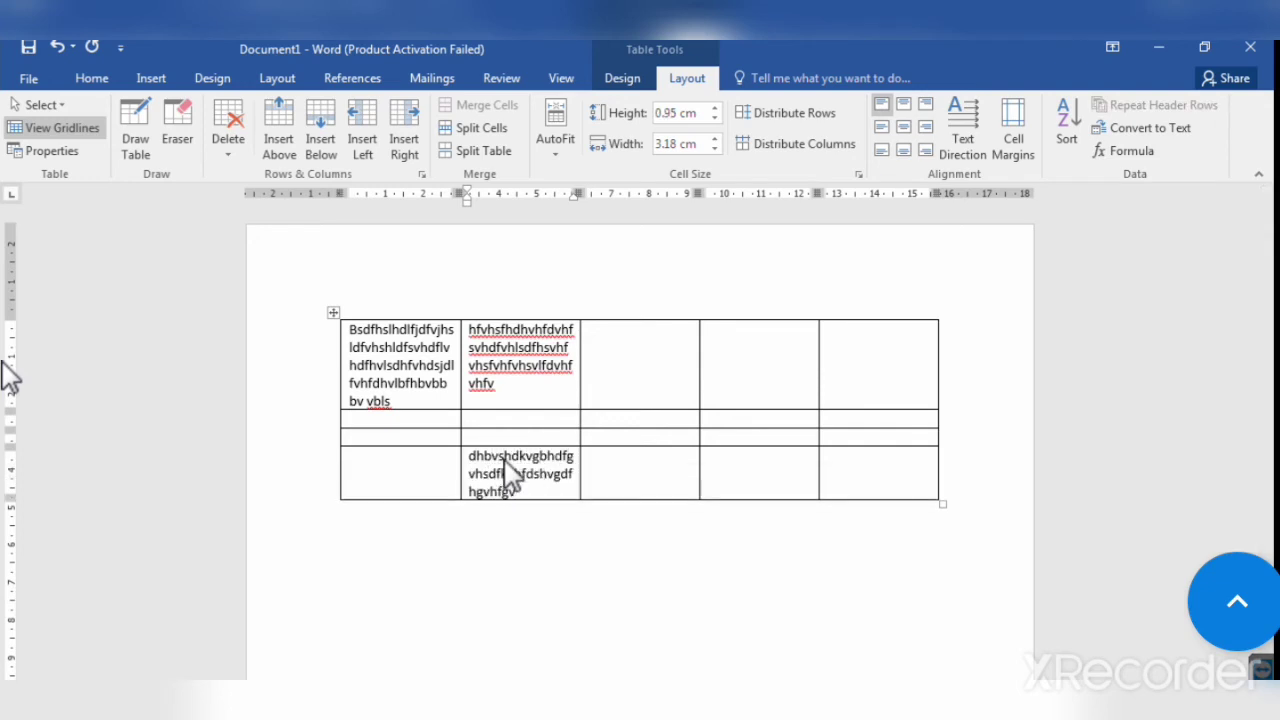
# Delete the filled table and insert an empty one with 5 columns and 4 rows.
pyautogui.hotkey('ctrl', 'a')
pyautogui.press('Delete')
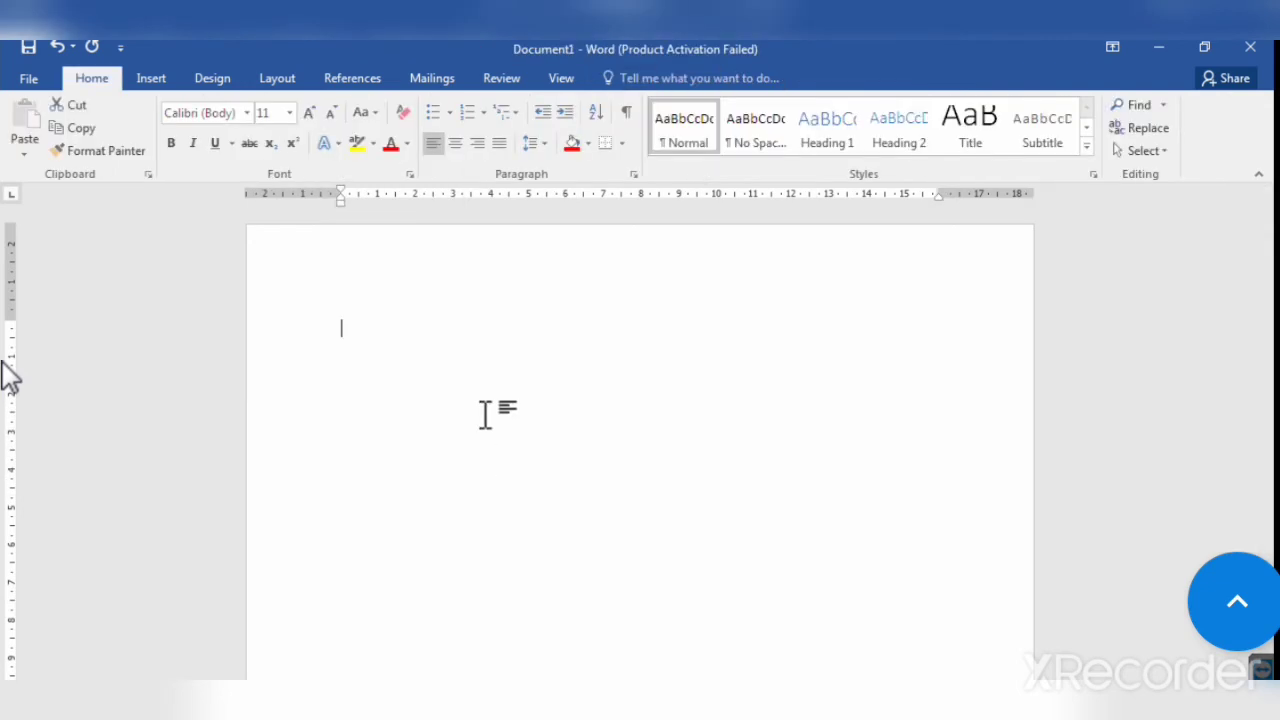
pyautogui.click(152, 79)
pyautogui.click(132, 128)
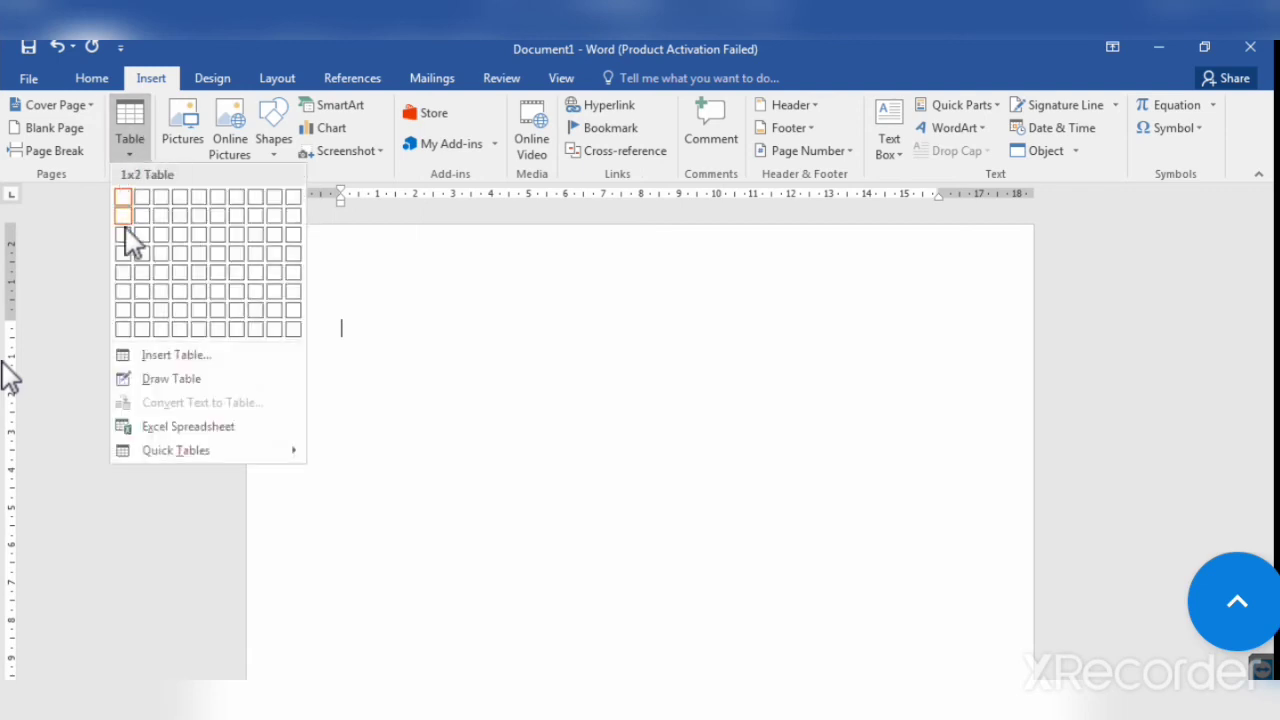
pyautogui.click(200, 254)
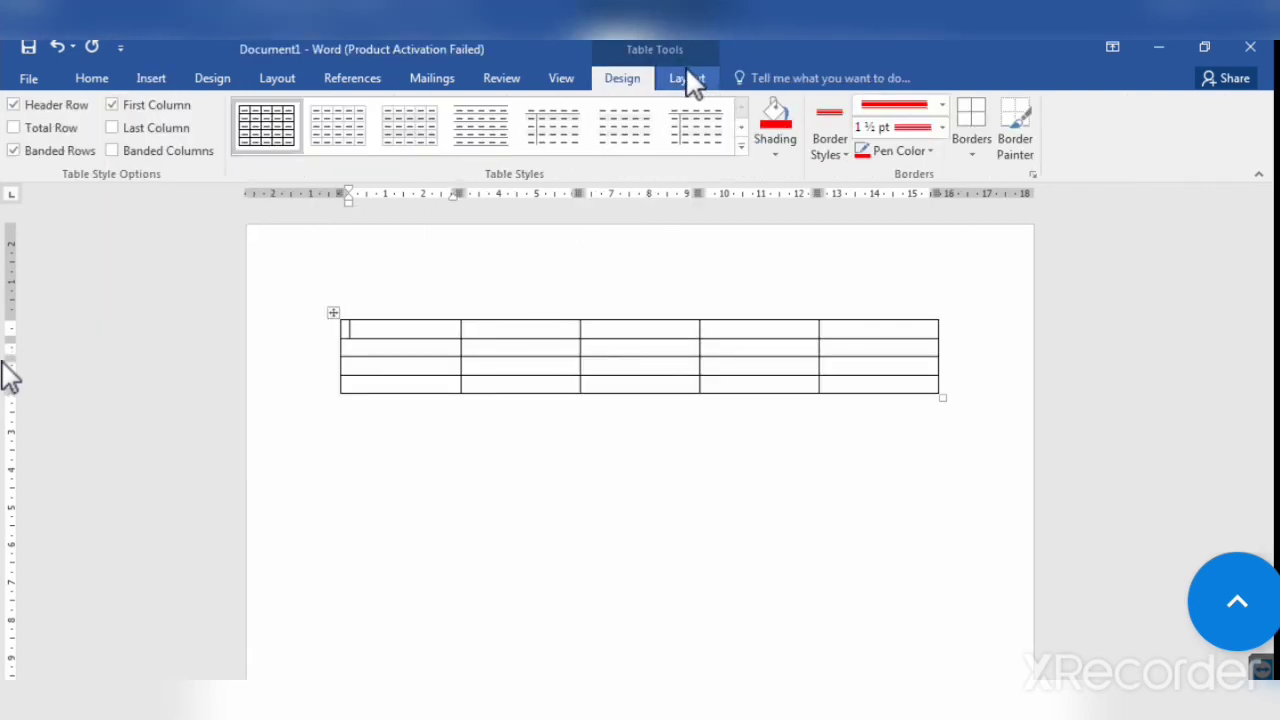
# Set the height of all the table's cells to 1.9 cm and their width to 2.4 cm.
pyautogui.click(686, 78)
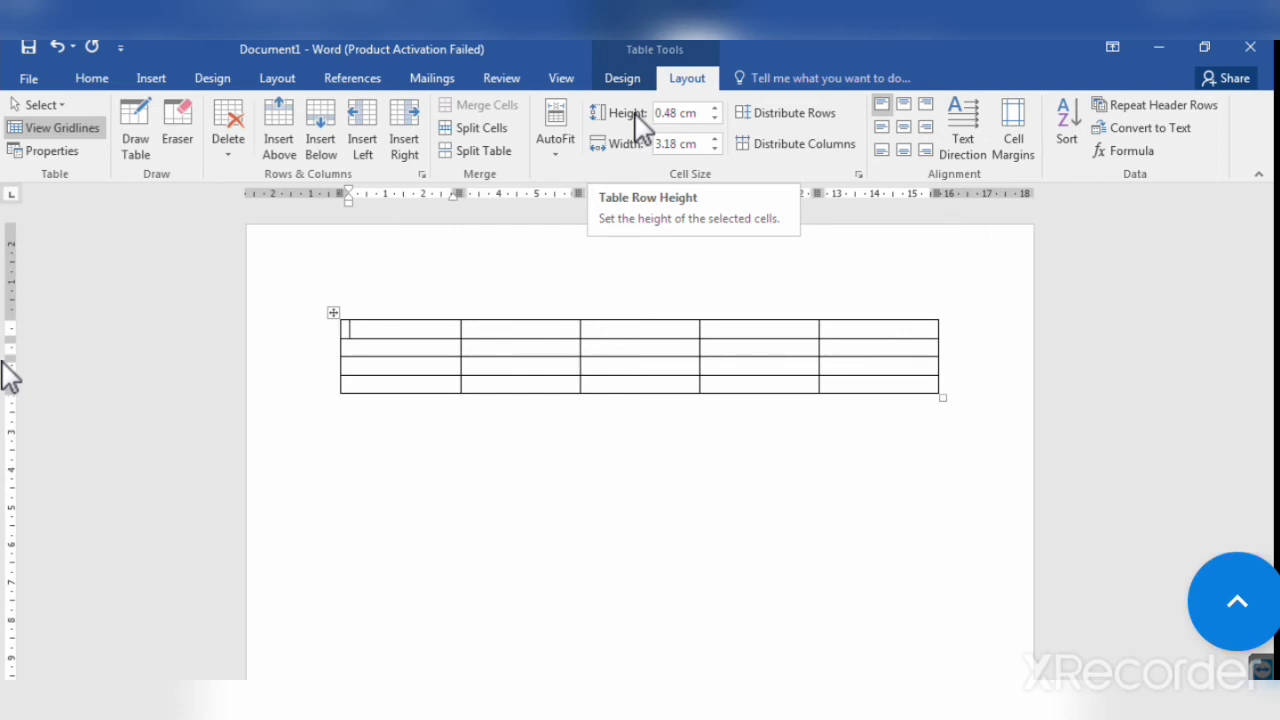
pyautogui.click(334, 313)
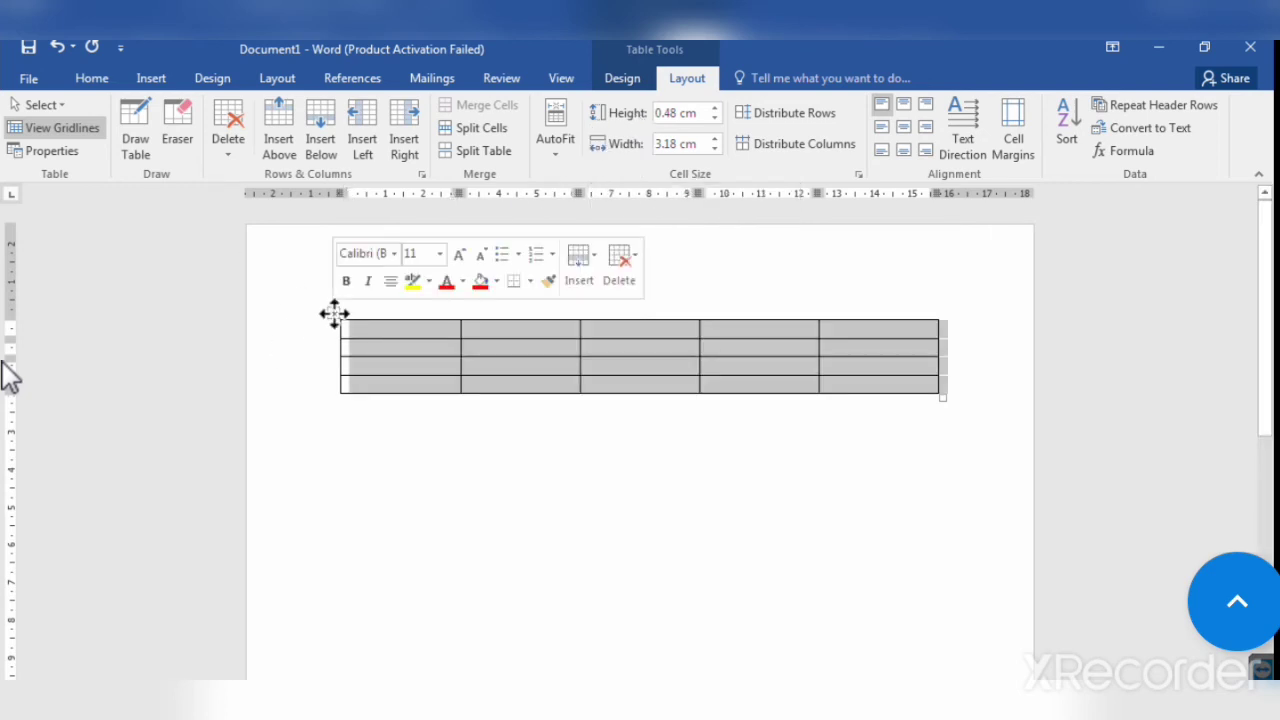
pyautogui.click(721, 108)
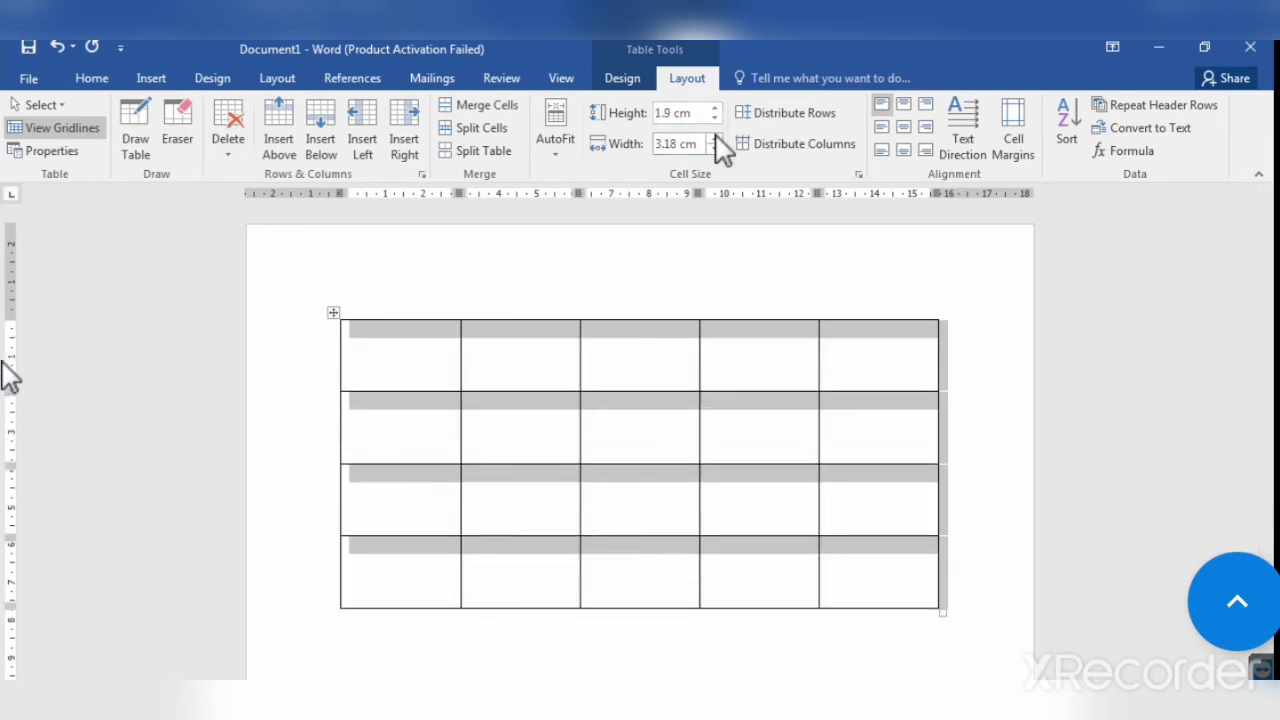
pyautogui.click(716, 138)
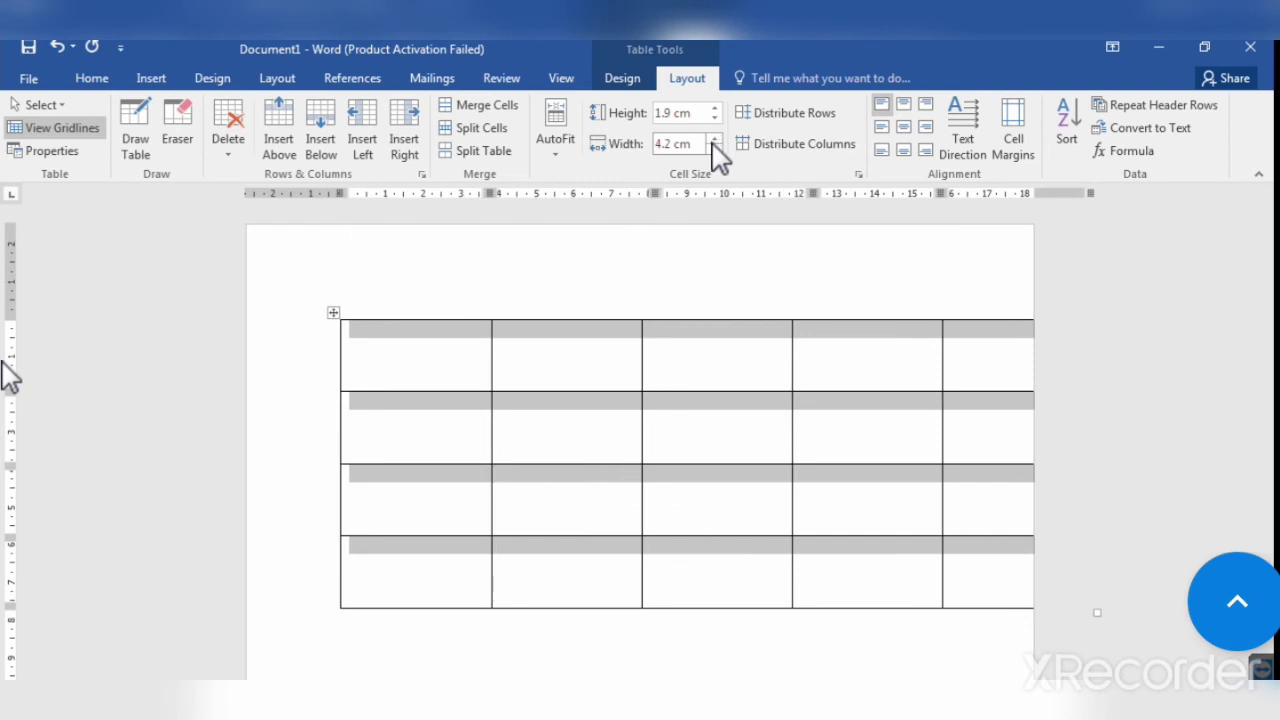
pyautogui.click(714, 149)
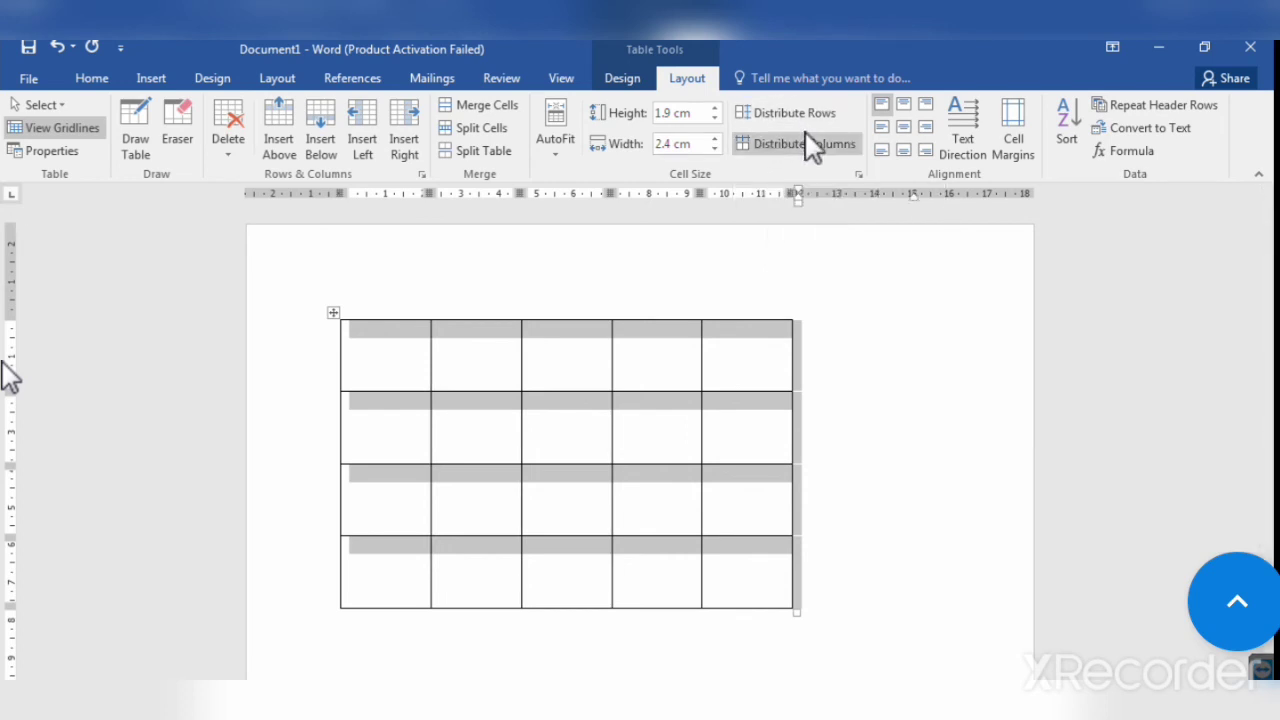
# Try to distribute rows evenly with only the table's top row selected.
pyautogui.click(850, 355)
pyautogui.click(395, 353)
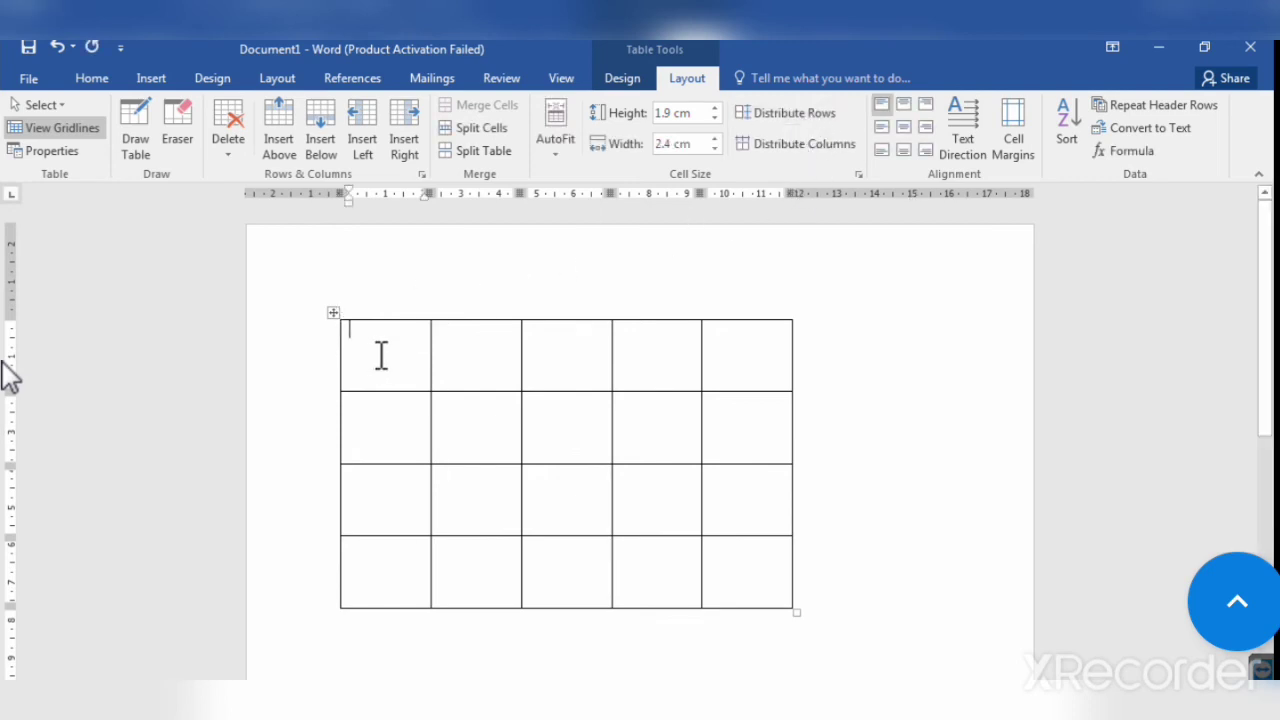
pyautogui.moveTo(380, 354)
pyautogui.mouseDown()
pyautogui.moveTo(617, 360)
pyautogui.moveTo(718, 380)
pyautogui.mouseUp()
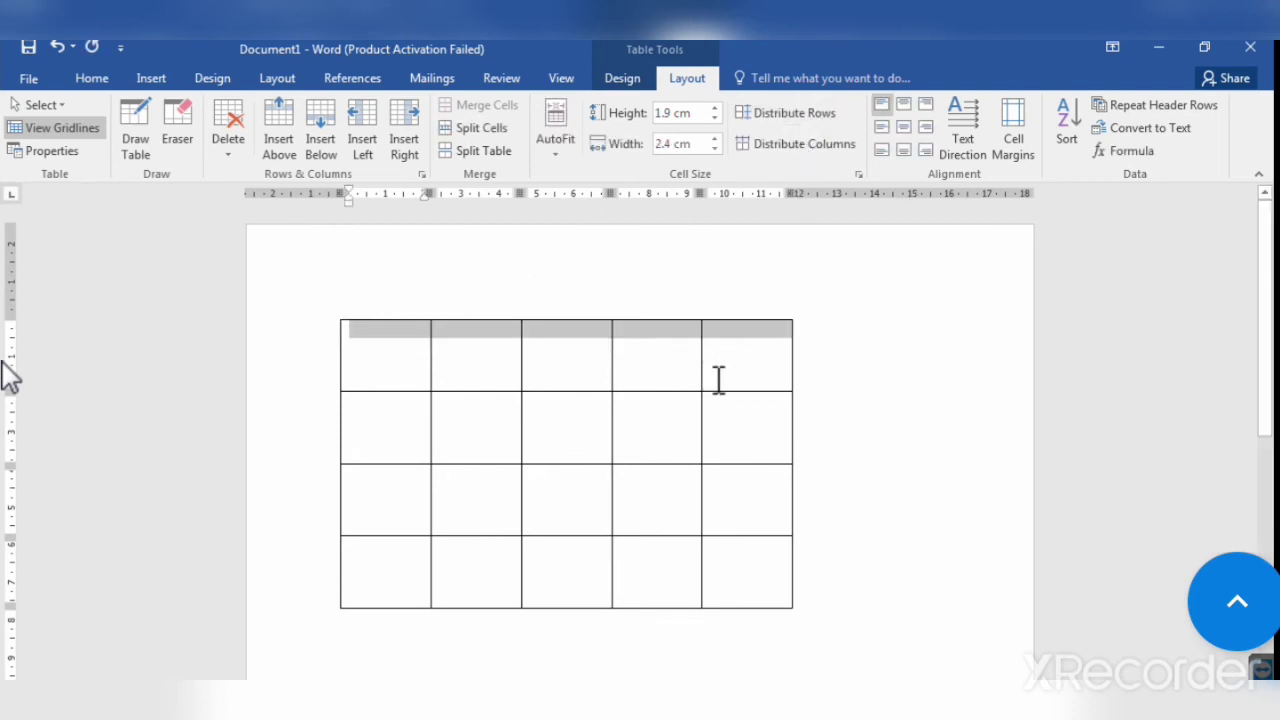
pyautogui.click(795, 115)
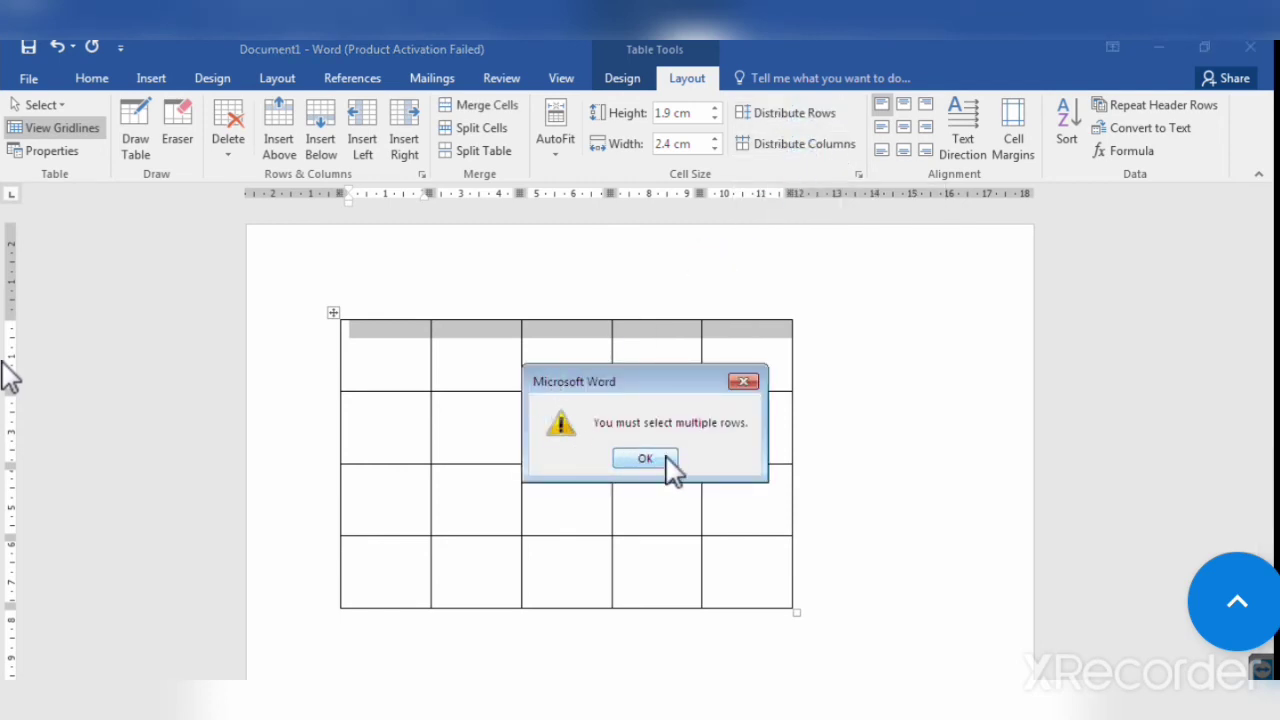
pyautogui.click(668, 458)
# Distribute the height of the table's first two rows evenly.
pyautogui.click(570, 368)
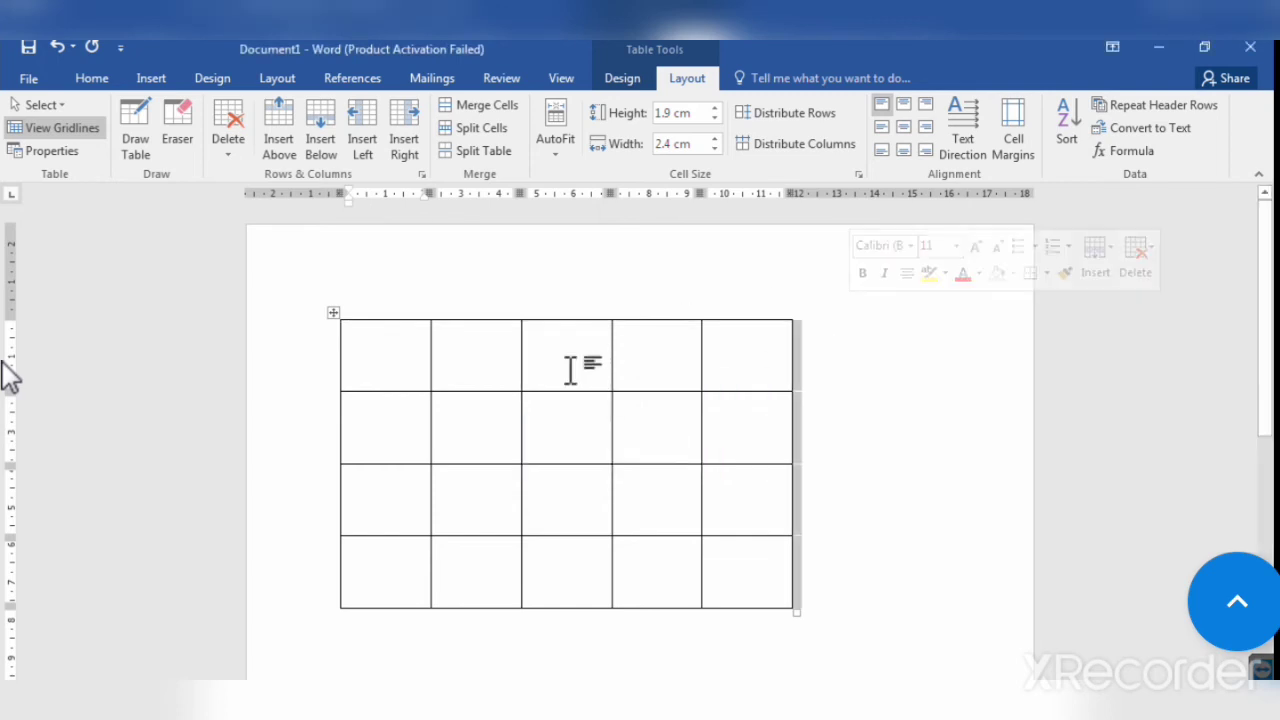
pyautogui.moveTo(391, 360); pyautogui.dragTo(766, 437)
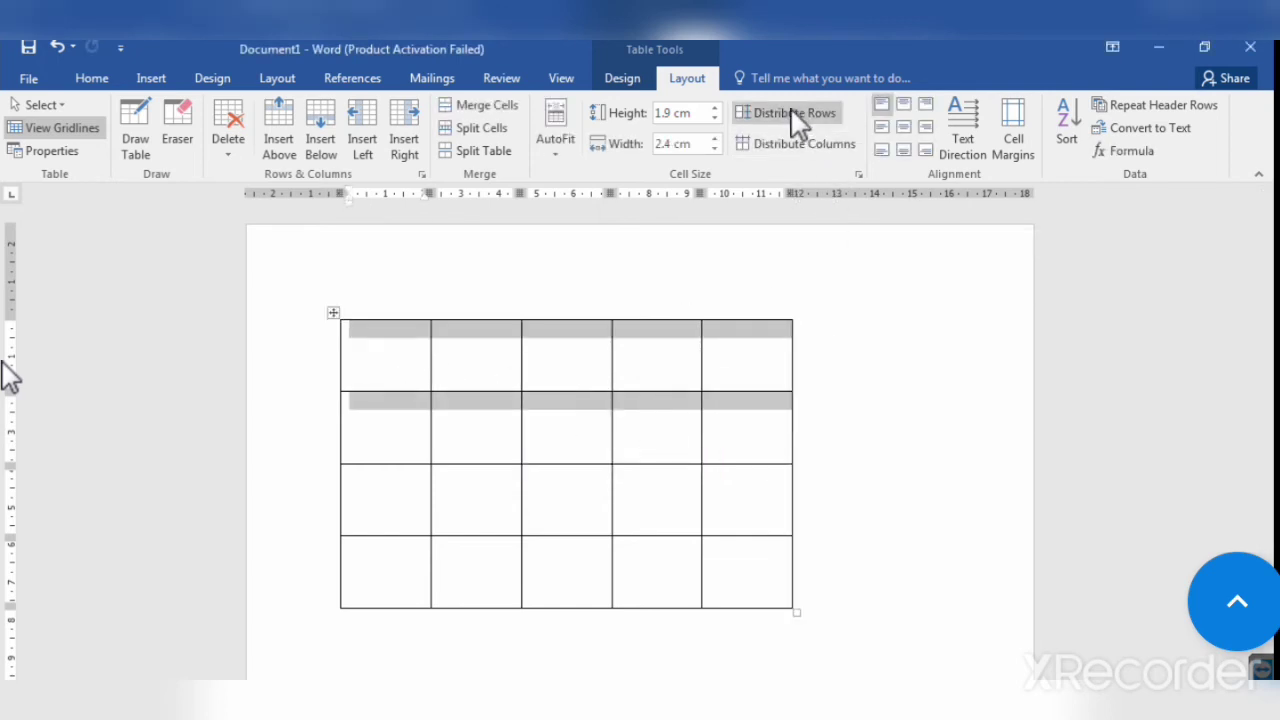
pyautogui.click(795, 114)
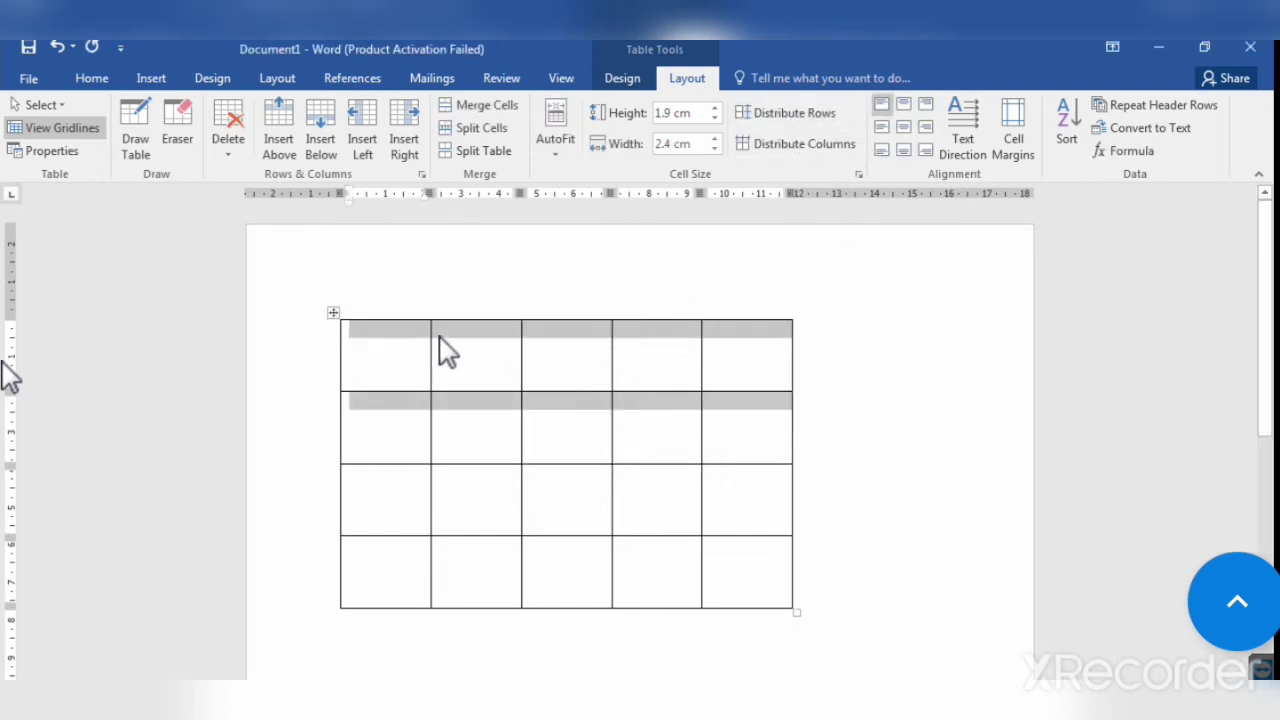
# Distribute the columns of the whole table evenly and select its fourth column.
pyautogui.click(333, 313)
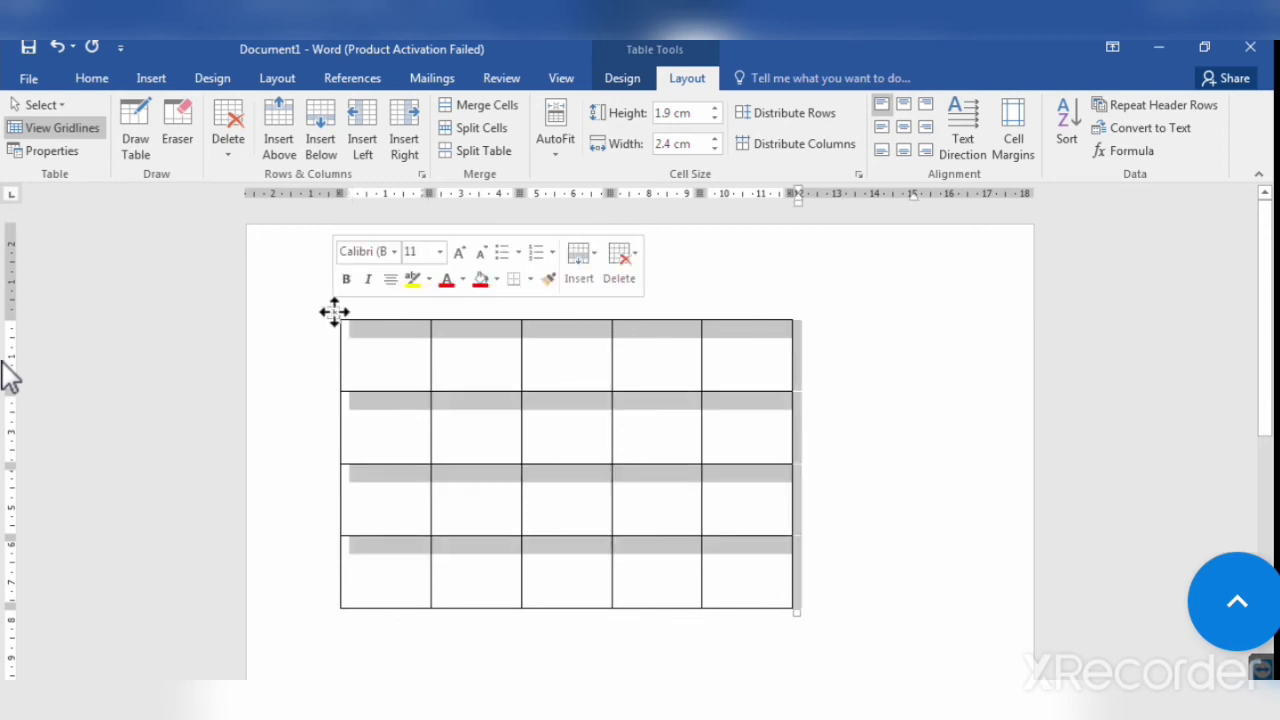
pyautogui.click(809, 149)
pyautogui.click(684, 303)
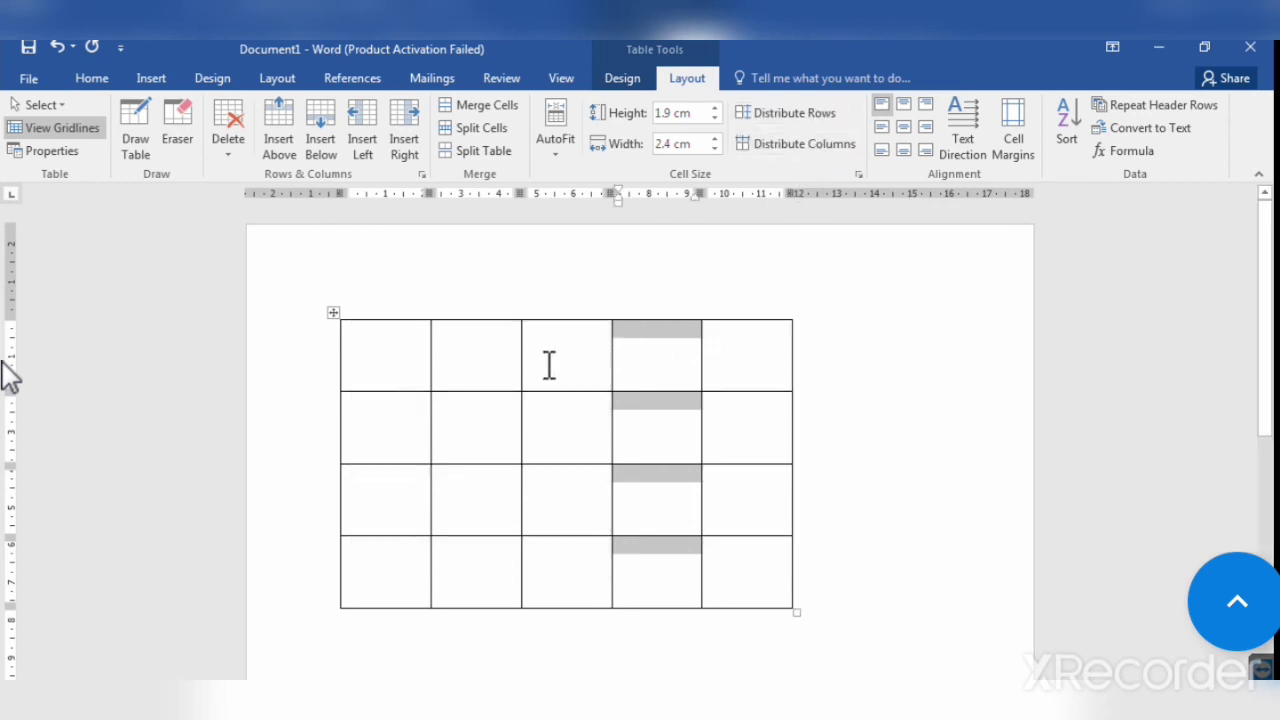
# Widen the fourth column to about 4.36 cm by moving its inner border, and distribute all the table's columns evenly.
pyautogui.click(504, 350)
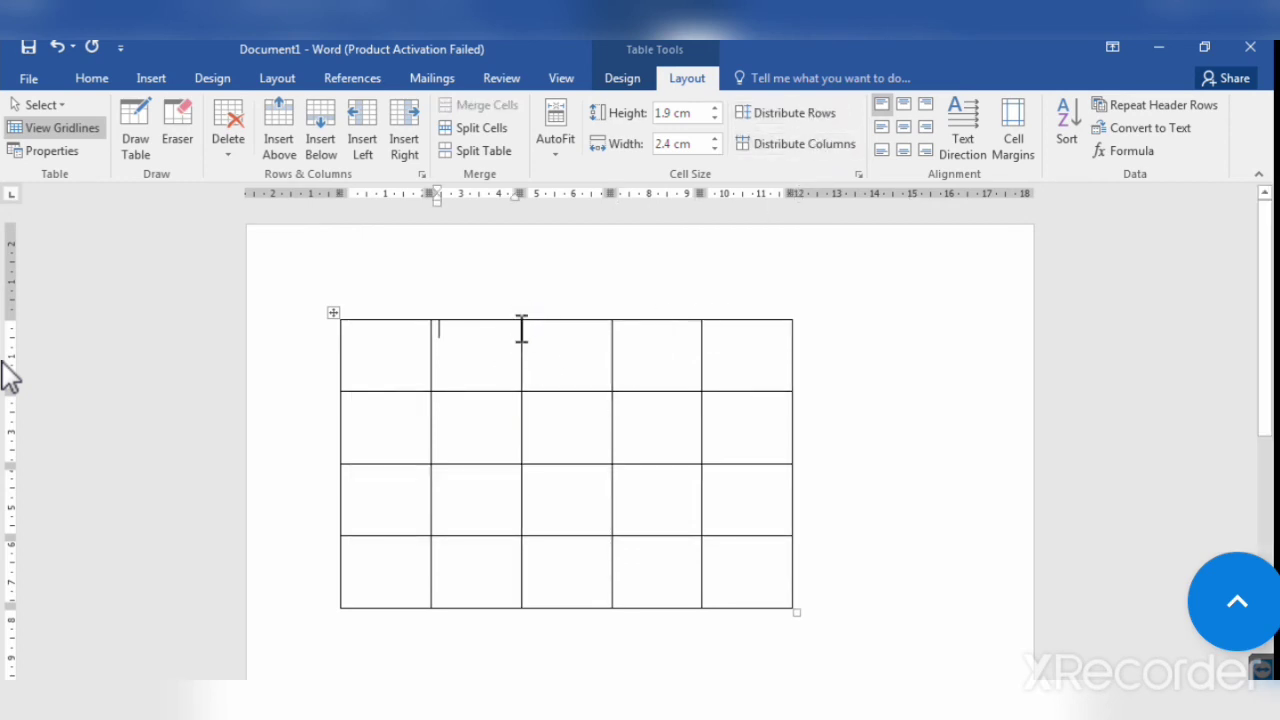
pyautogui.moveTo(520, 368); pyautogui.dragTo(577, 366)
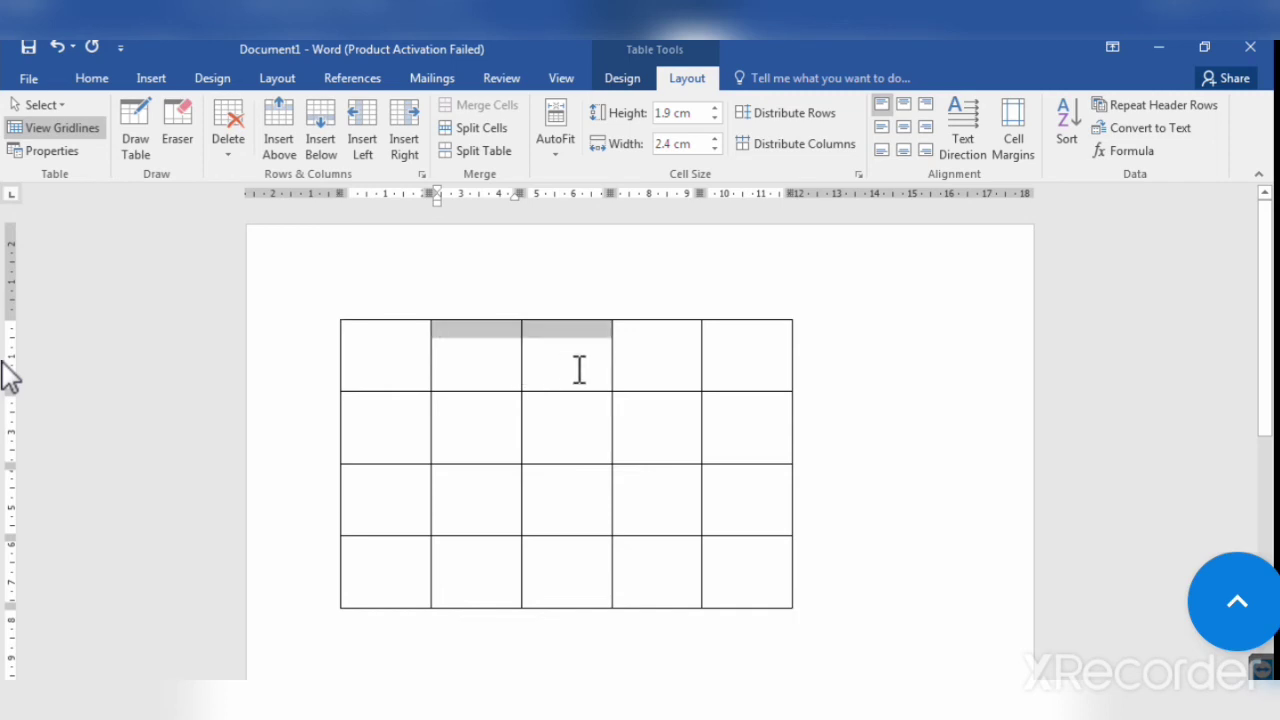
pyautogui.click(623, 300)
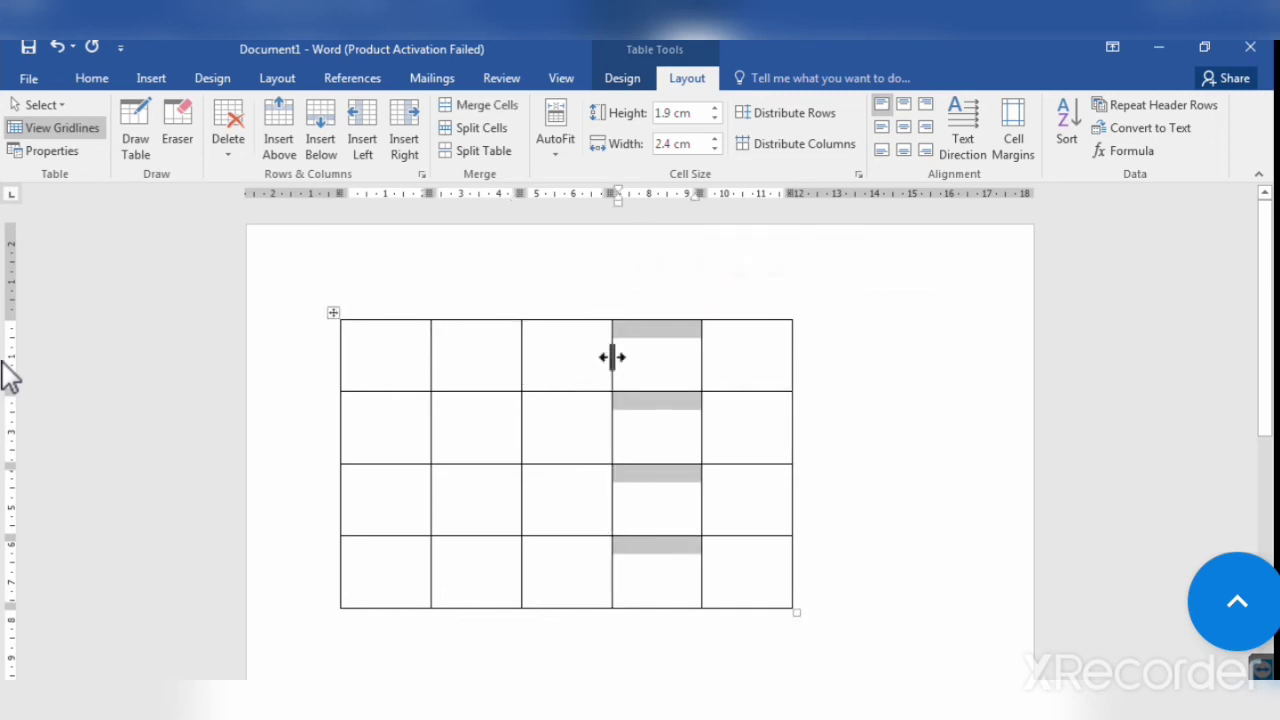
pyautogui.moveTo(613, 357); pyautogui.dragTo(537, 356)
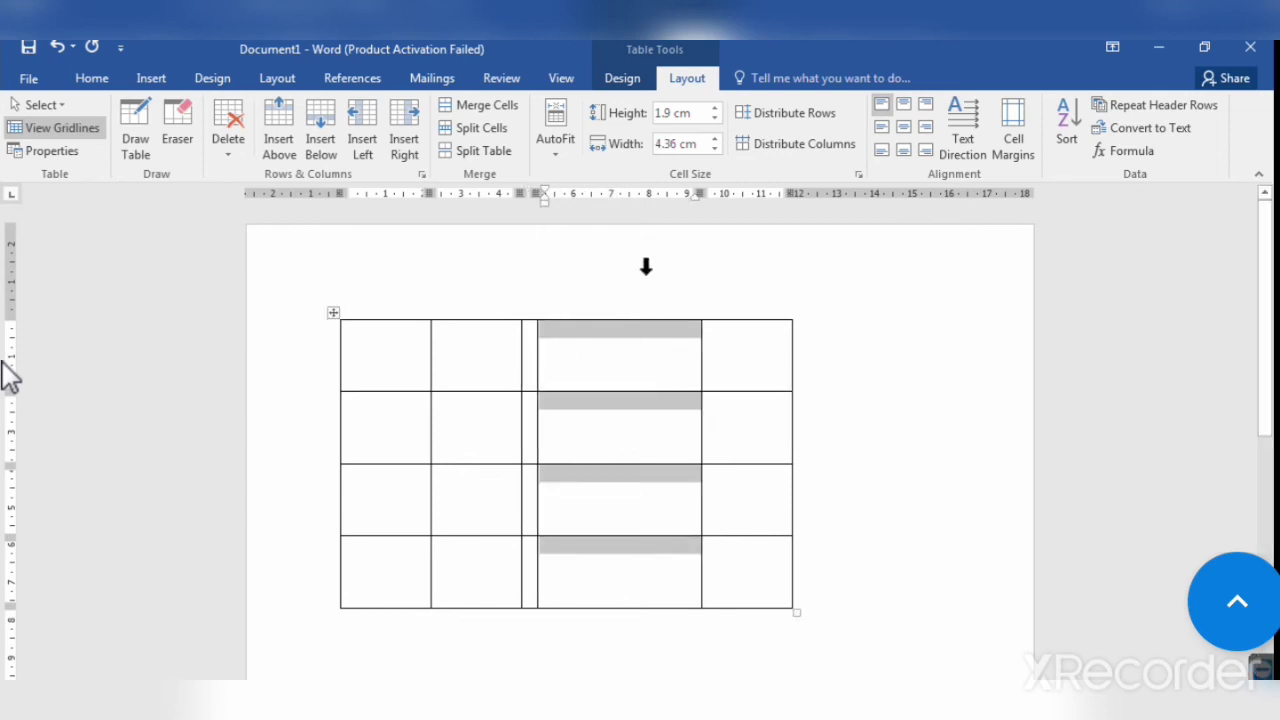
pyautogui.click(334, 314)
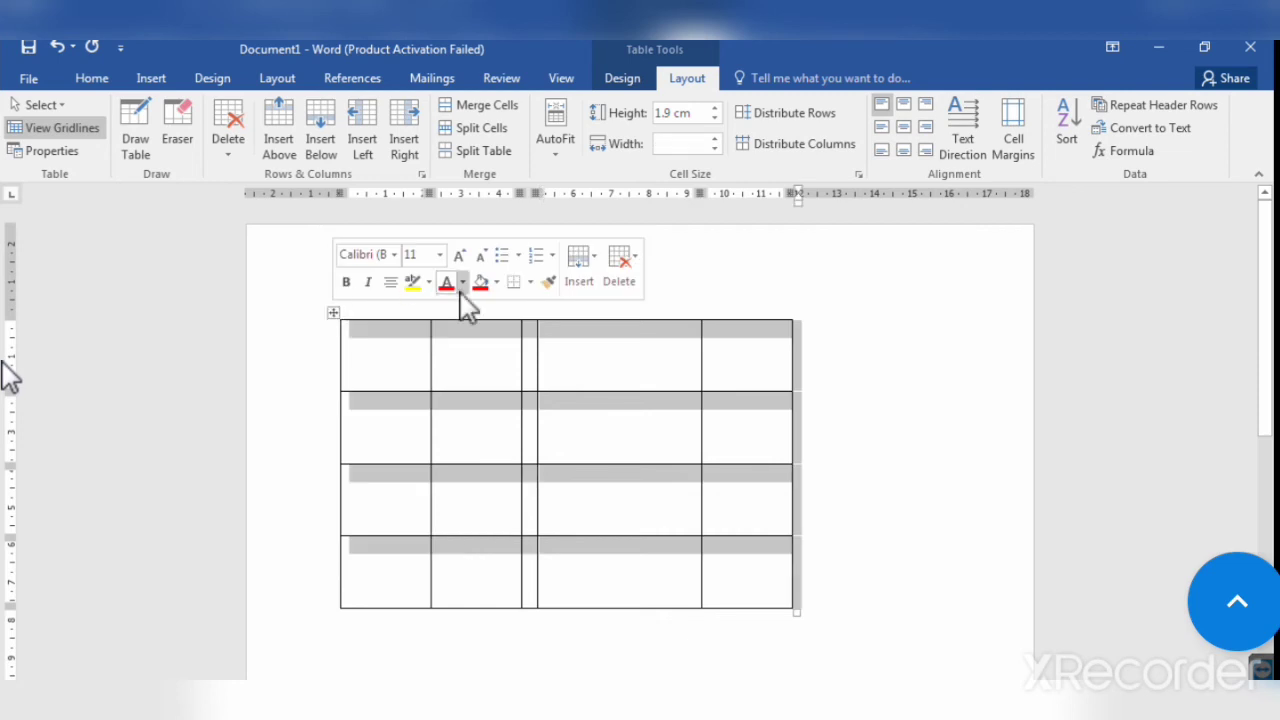
pyautogui.click(790, 143)
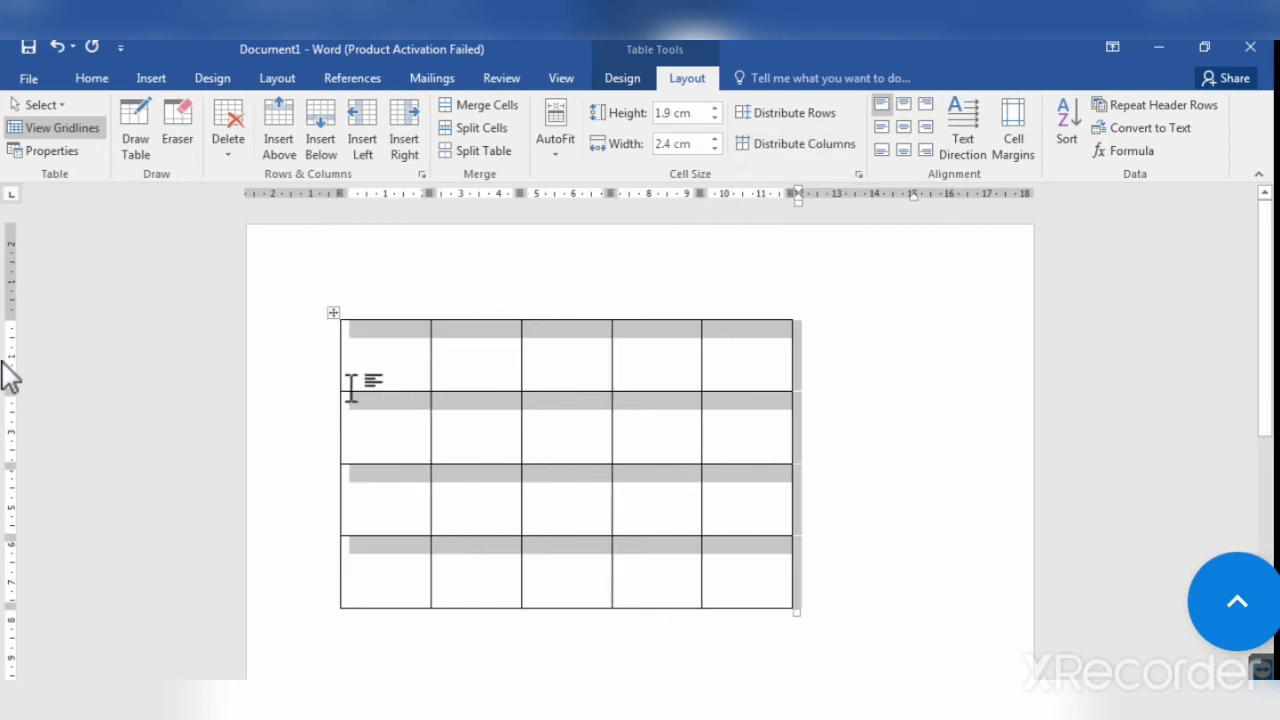
# Increase the height of the table's first row, and distribute all the rows of the whole table evenly.
pyautogui.moveTo(357, 390); pyautogui.dragTo(365, 461)
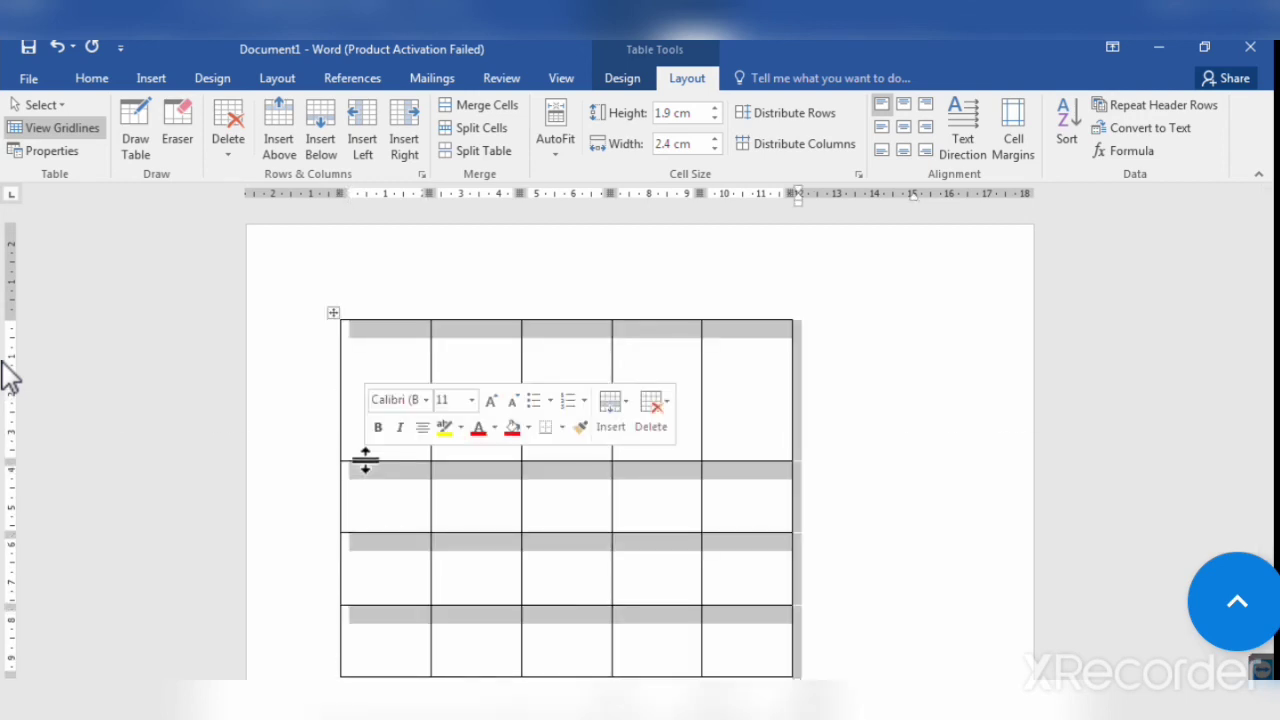
pyautogui.click(333, 312)
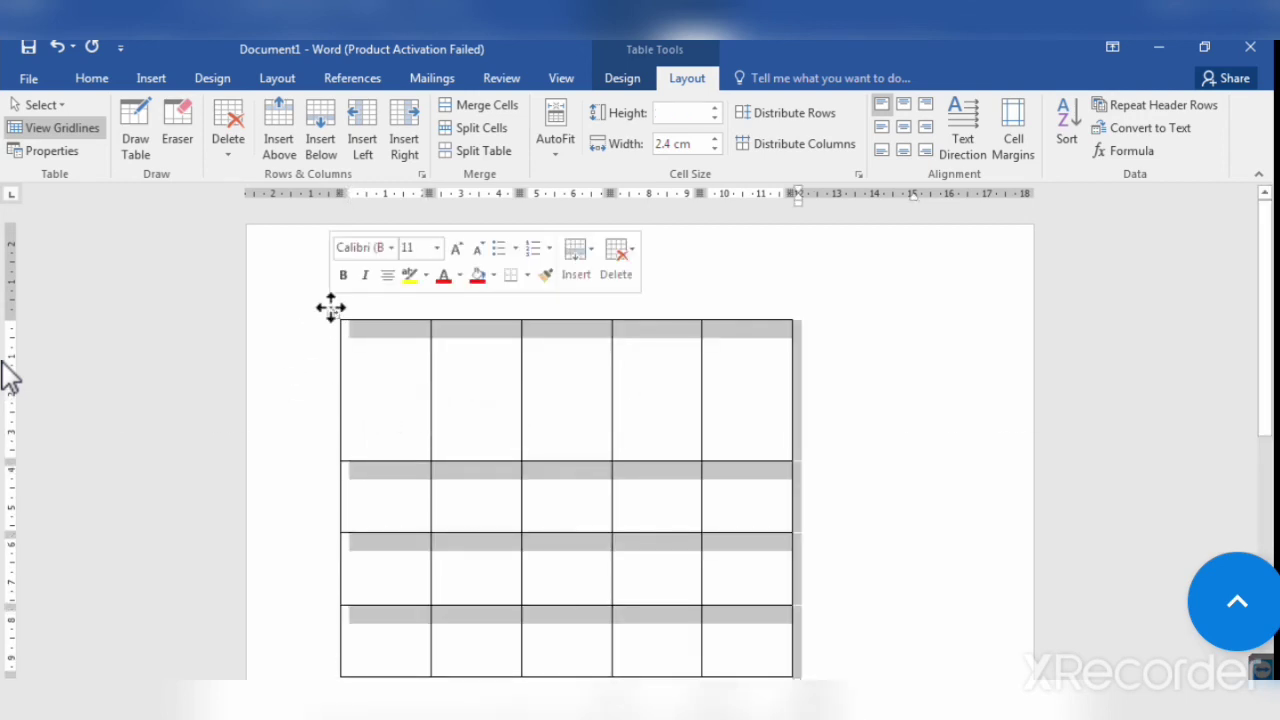
pyautogui.click(800, 112)
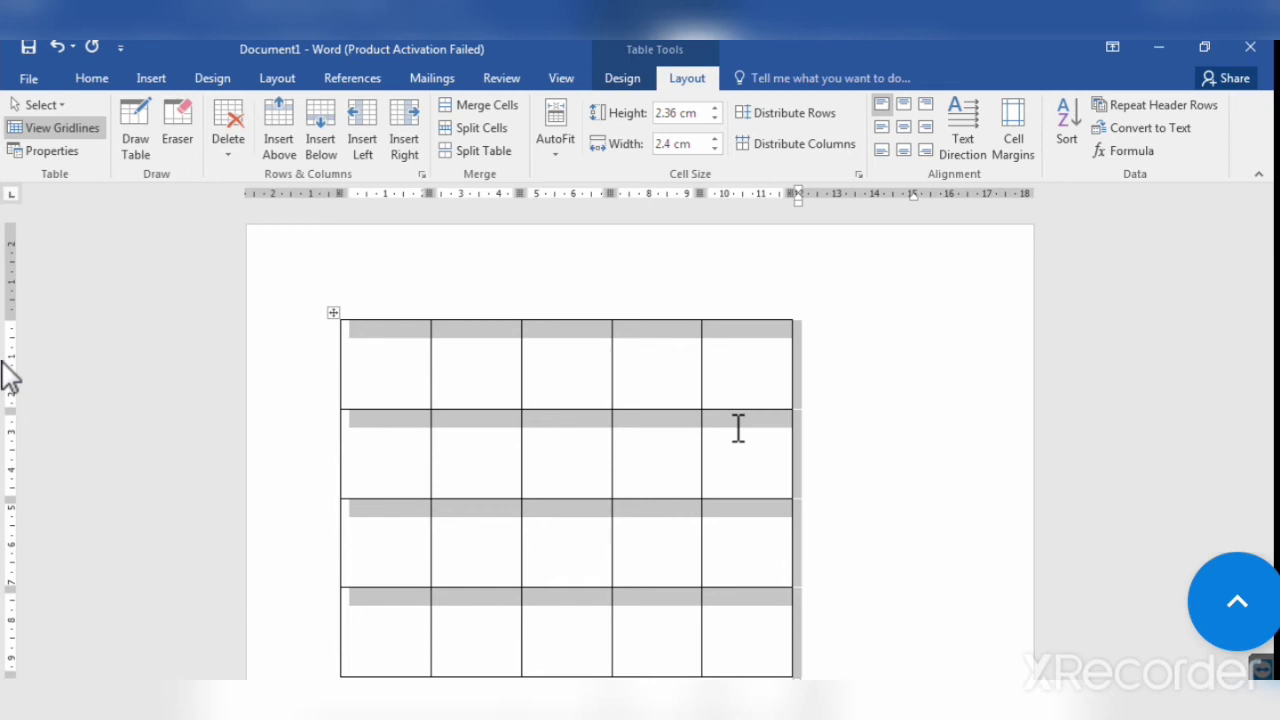
# Shrink the whole table until its cells are about 1.03 cm high and 1.36 cm wide.
pyautogui.moveTo(788, 665); pyautogui.dragTo(651, 496)
pyautogui.moveTo(786, 669); pyautogui.dragTo(597, 476)
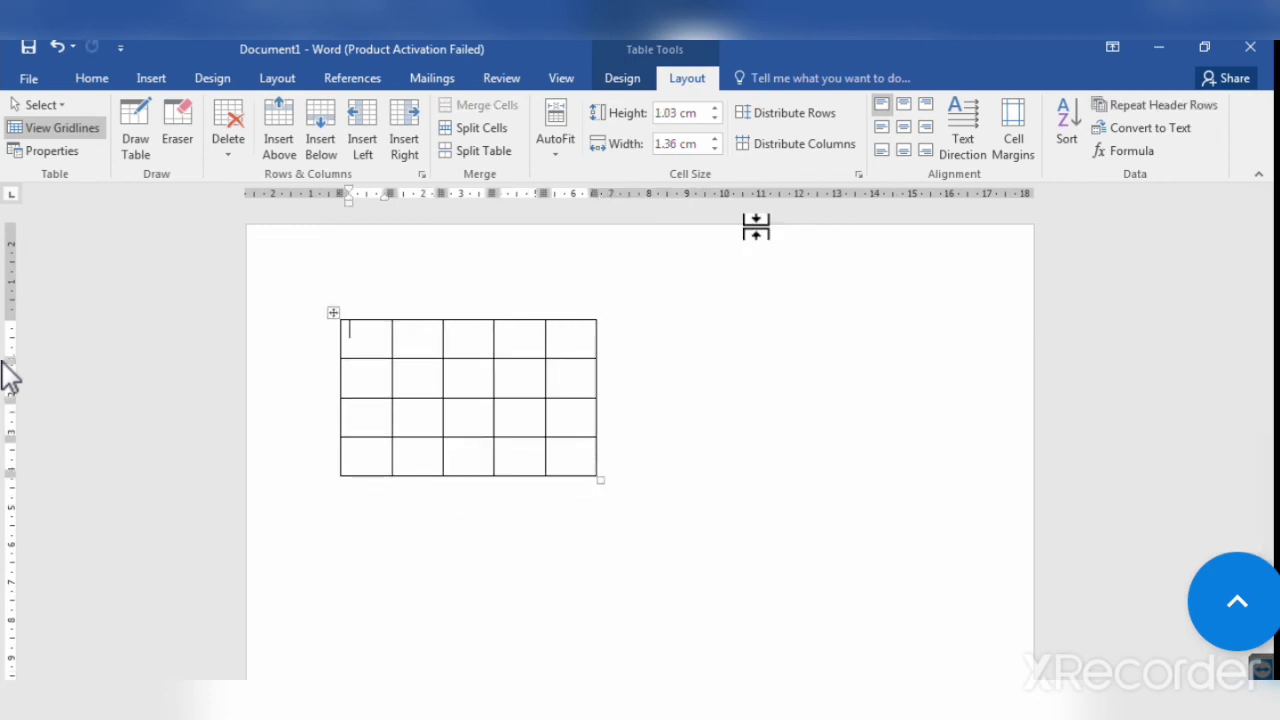
# Try Align Top Center on the first cell, set it to Align Top Right, and enter a short name in it.
pyautogui.click(904, 108)
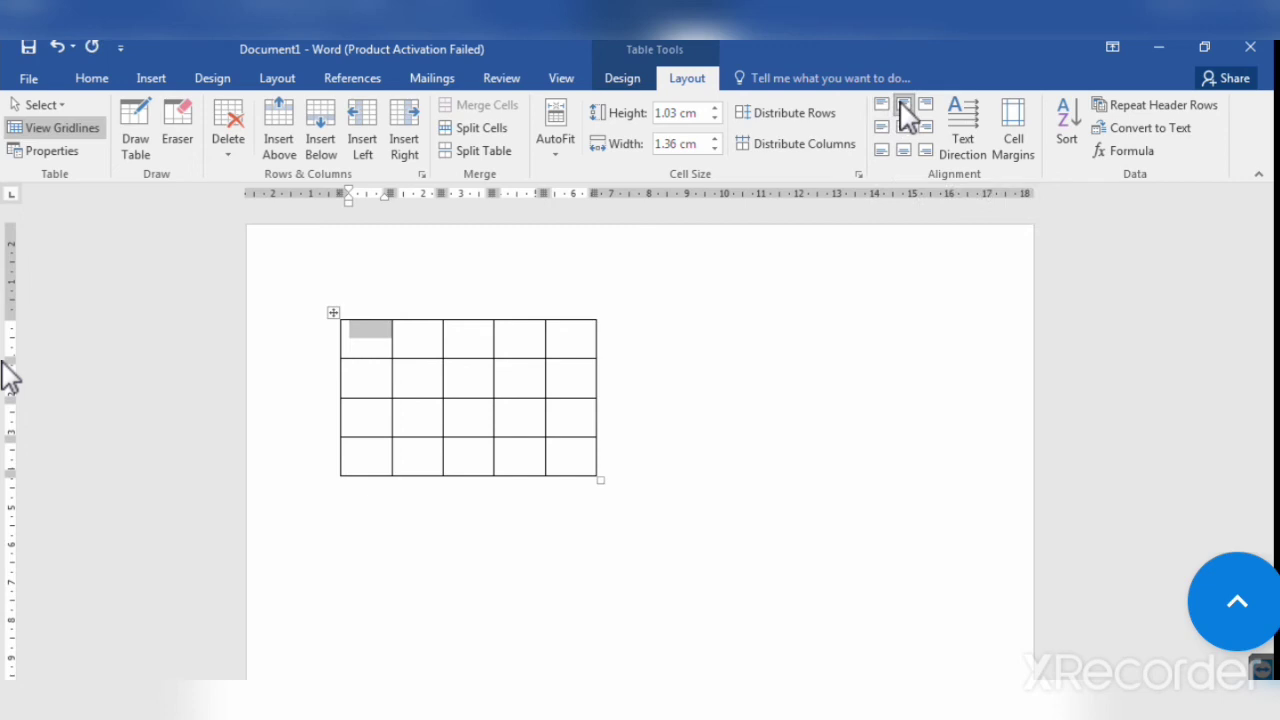
pyautogui.click(926, 108)
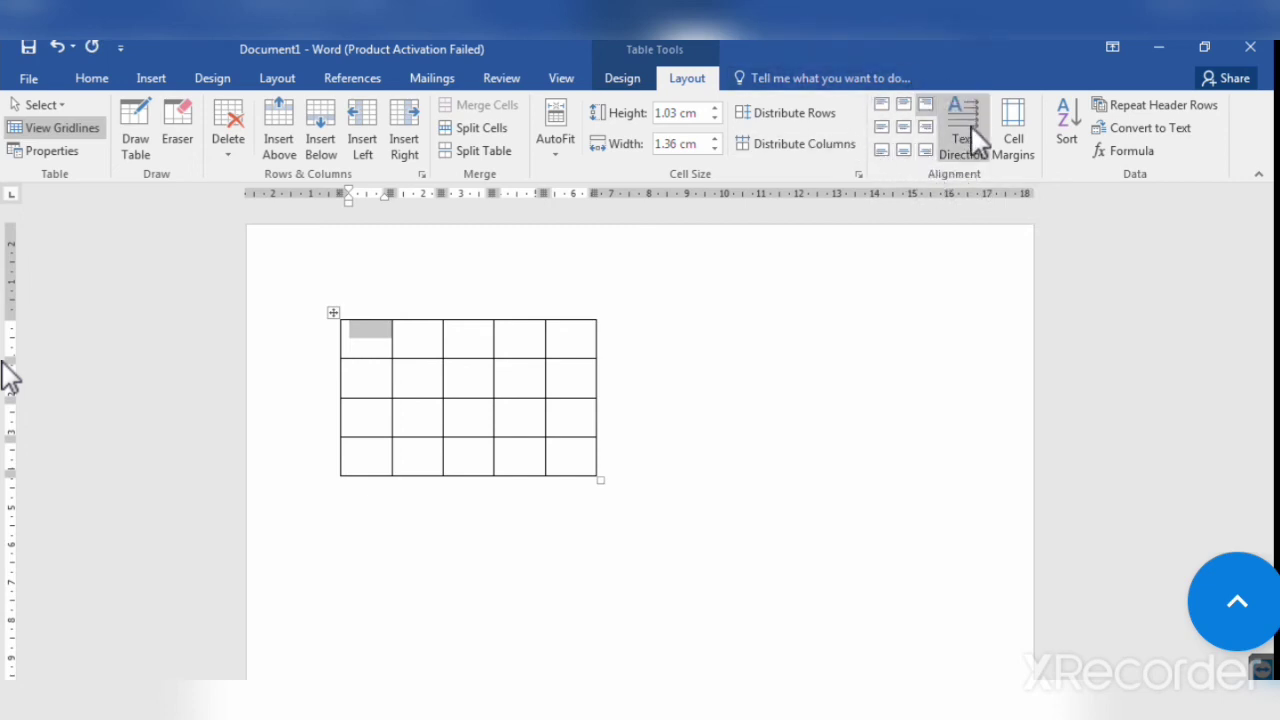
pyautogui.click(386, 334)
pyautogui.write('shiv')
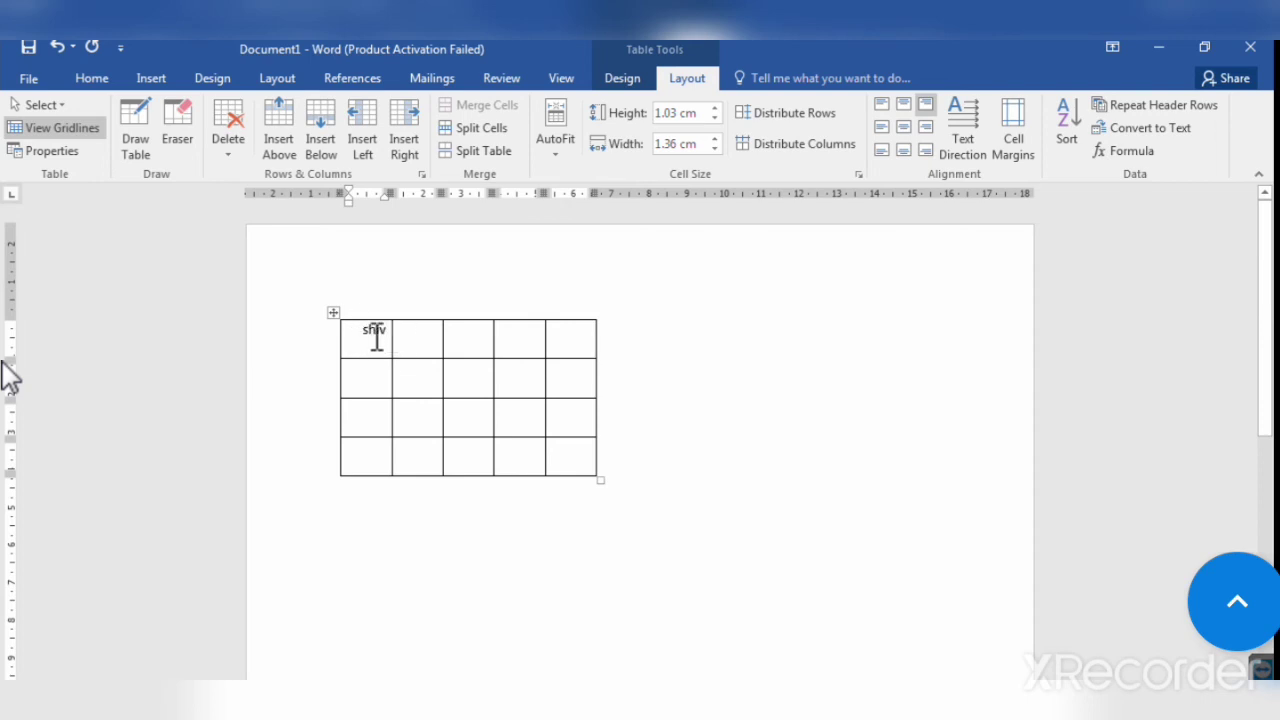
# Try several top, center and bottom alignments on the first cell's text, ending with Align Bottom Left.
pyautogui.click(905, 103)
pyautogui.click(883, 104)
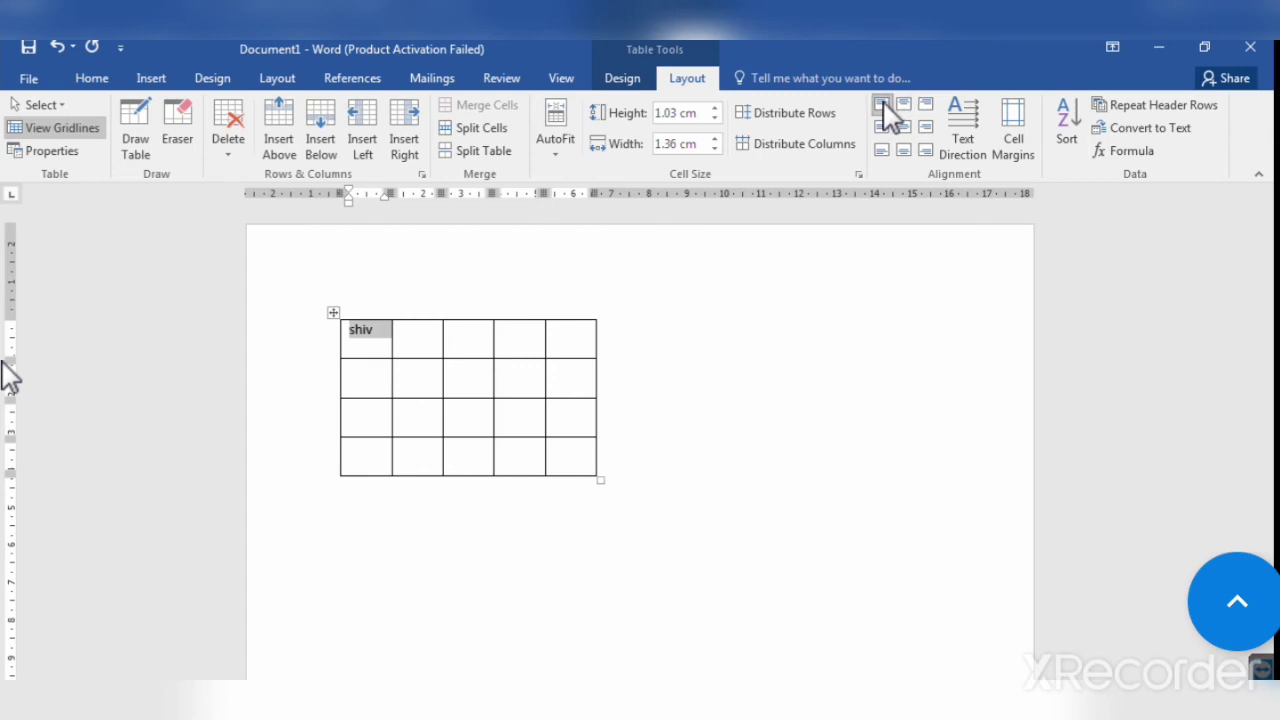
pyautogui.click(882, 127)
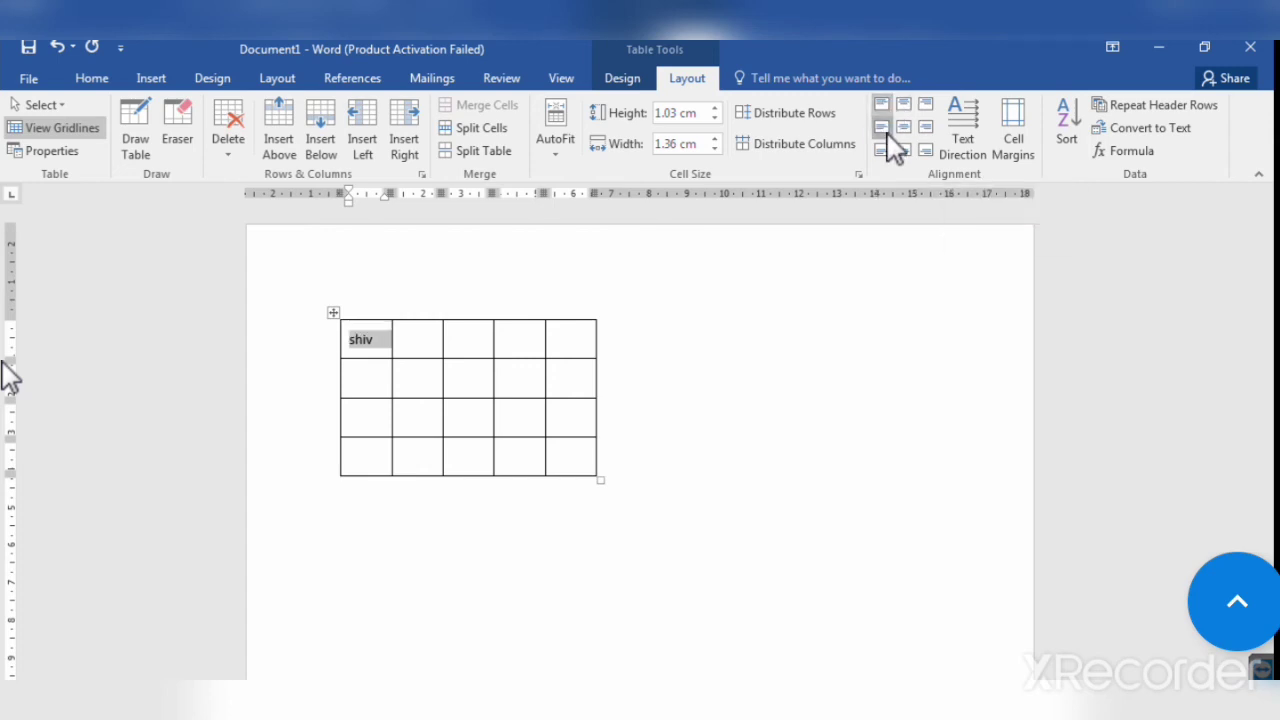
pyautogui.click(906, 130)
pyautogui.click(930, 152)
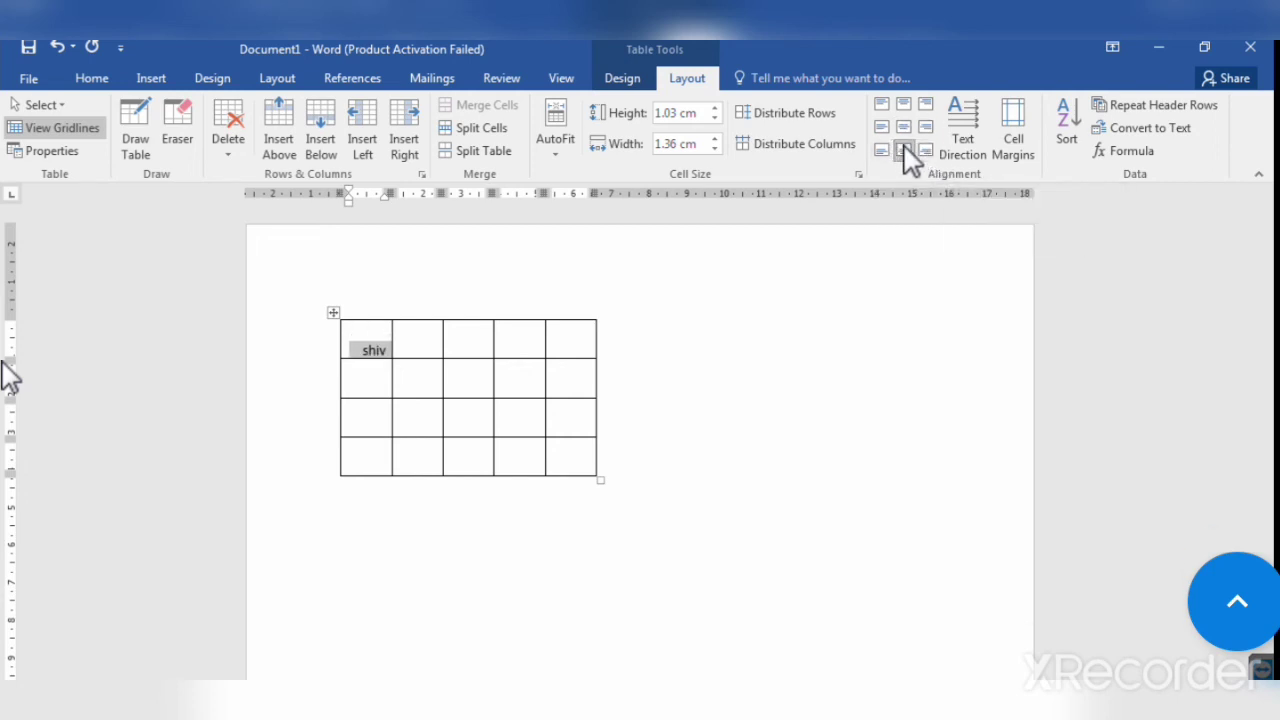
pyautogui.click(887, 150)
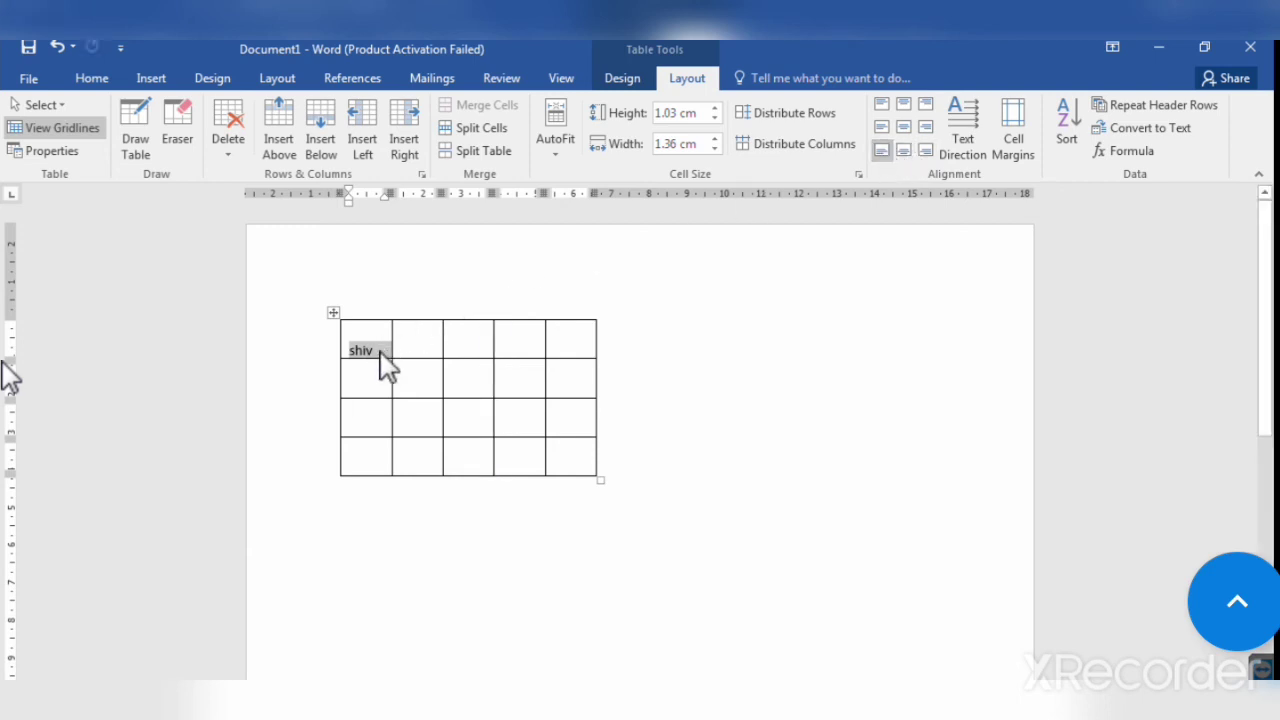
# Enlarge the first row to about 3.98 cm high and widen its first cell to about 2.24 cm.
pyautogui.moveTo(391, 447); pyautogui.dragTo(391, 448)
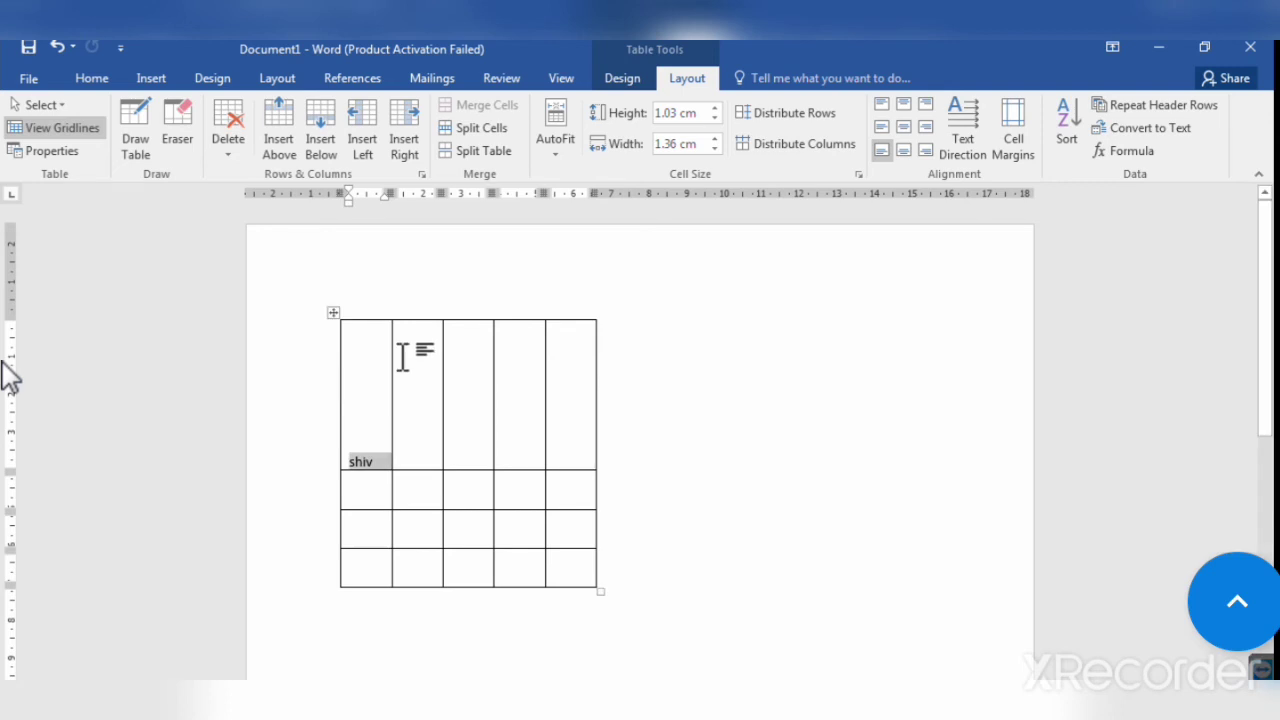
pyautogui.moveTo(392, 369); pyautogui.dragTo(646, 434)
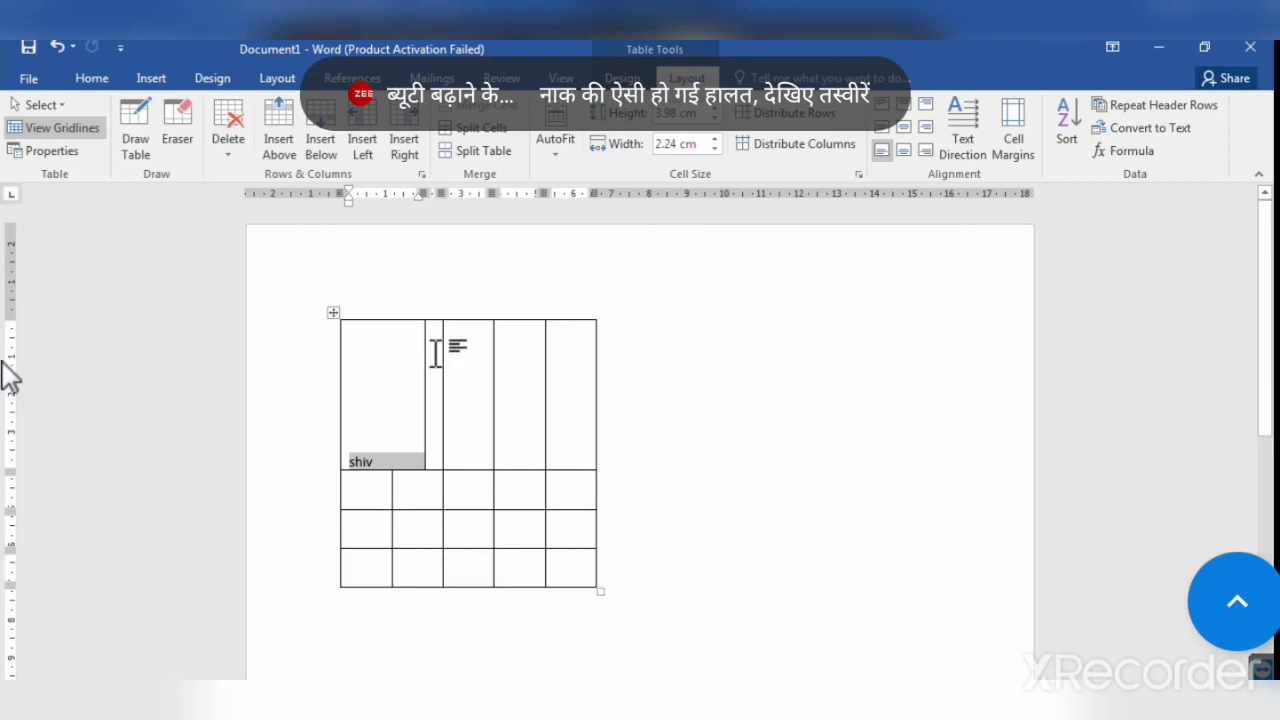
pyautogui.moveTo(426, 350); pyautogui.dragTo(479, 356)
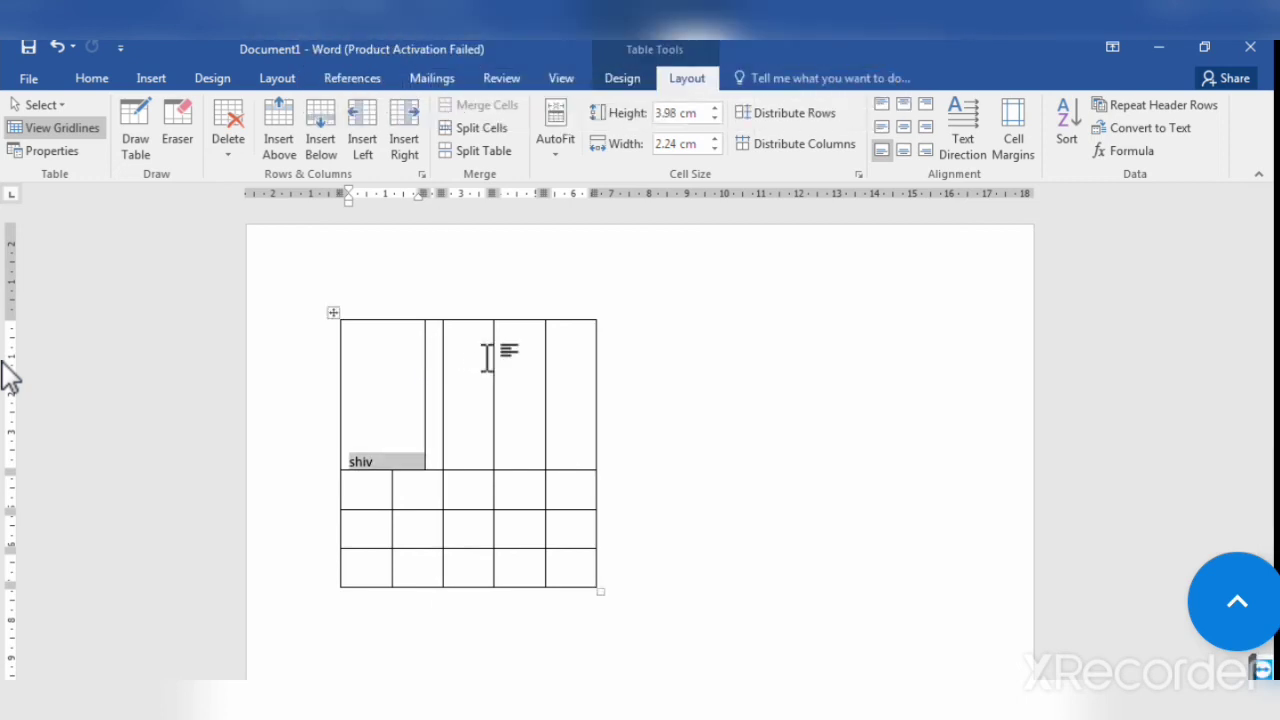
# Try the centered and right-hand alignments on the enlarged first cell's text, and set it to Align Center Left.
pyautogui.click(906, 128)
pyautogui.click(903, 103)
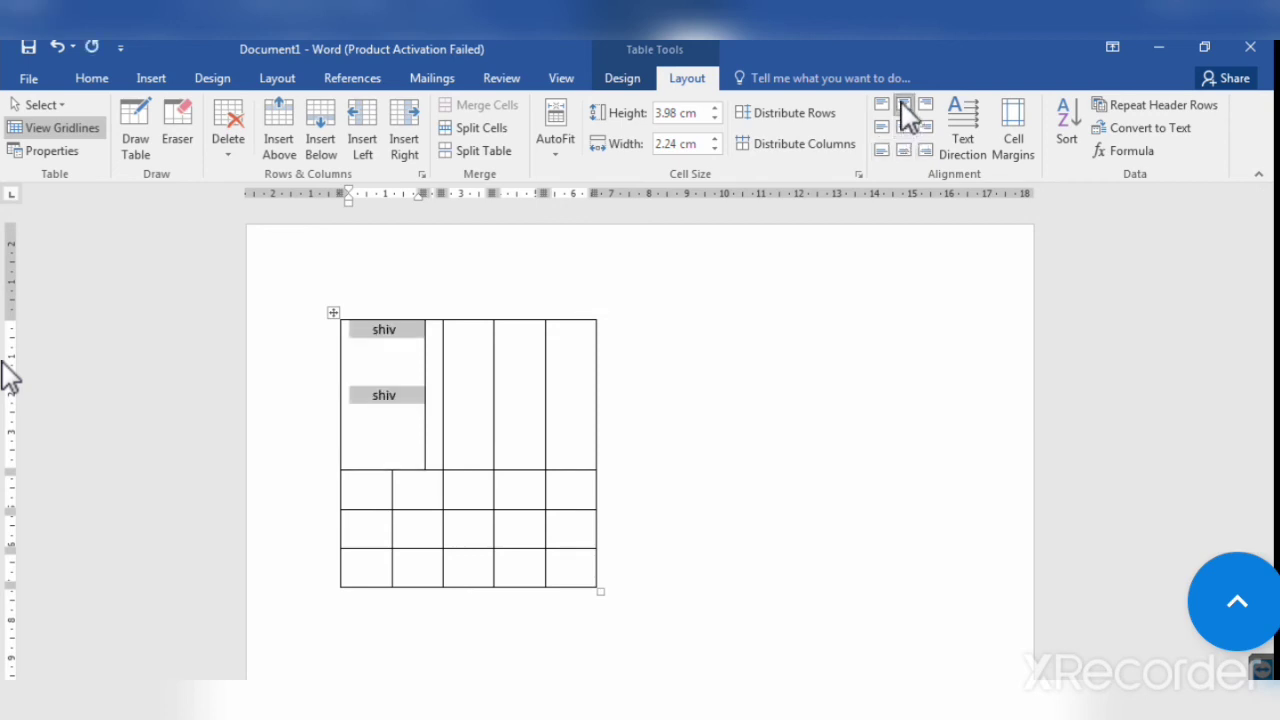
pyautogui.click(900, 149)
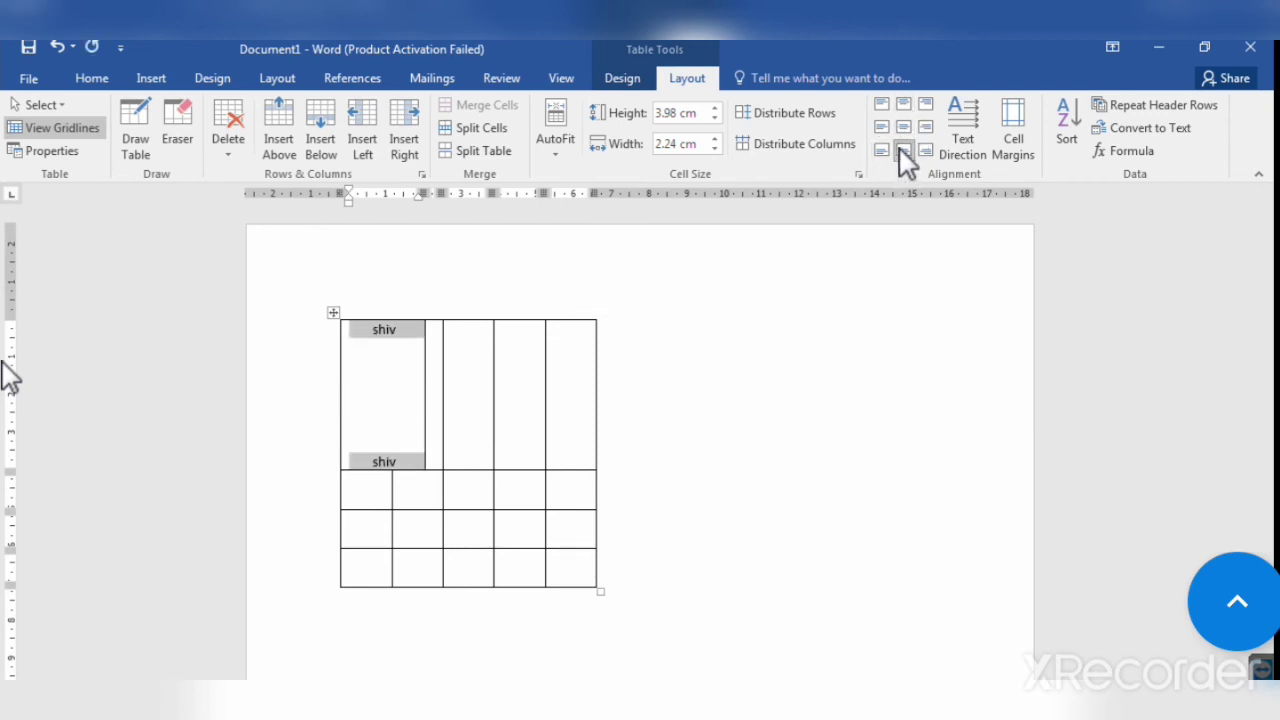
pyautogui.click(925, 150)
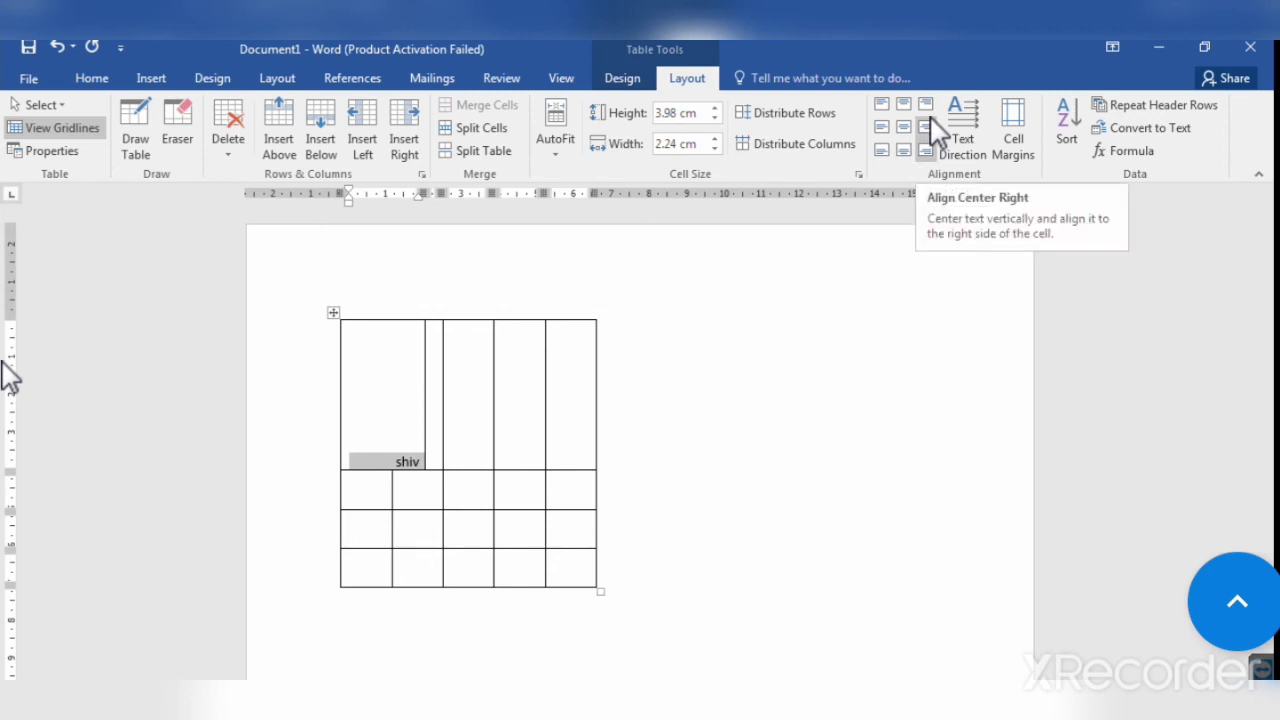
pyautogui.click(927, 128)
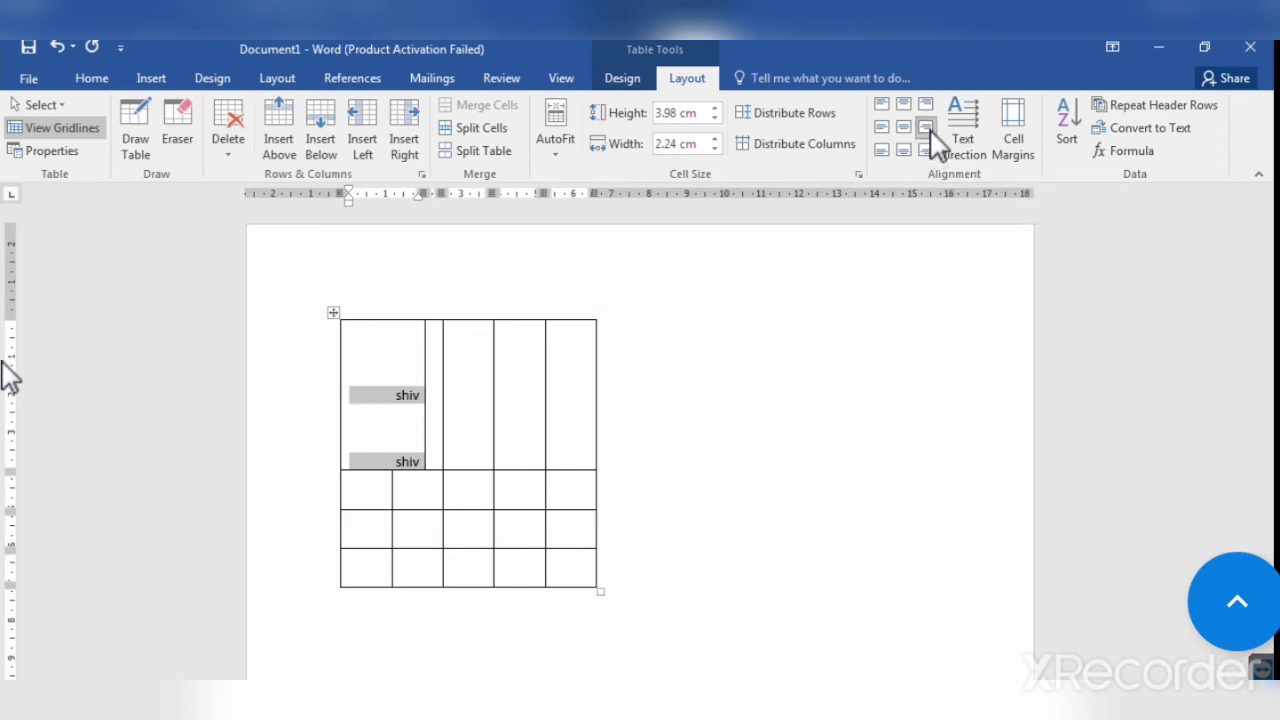
pyautogui.click(926, 106)
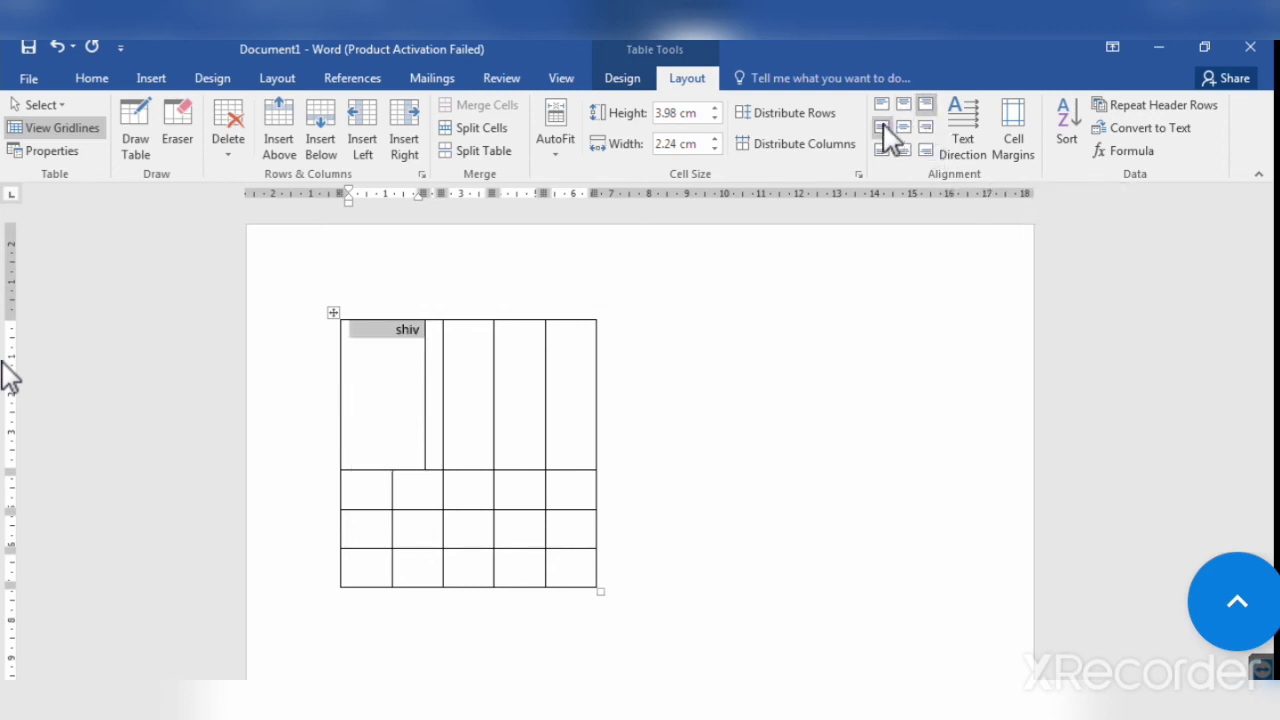
pyautogui.click(882, 127)
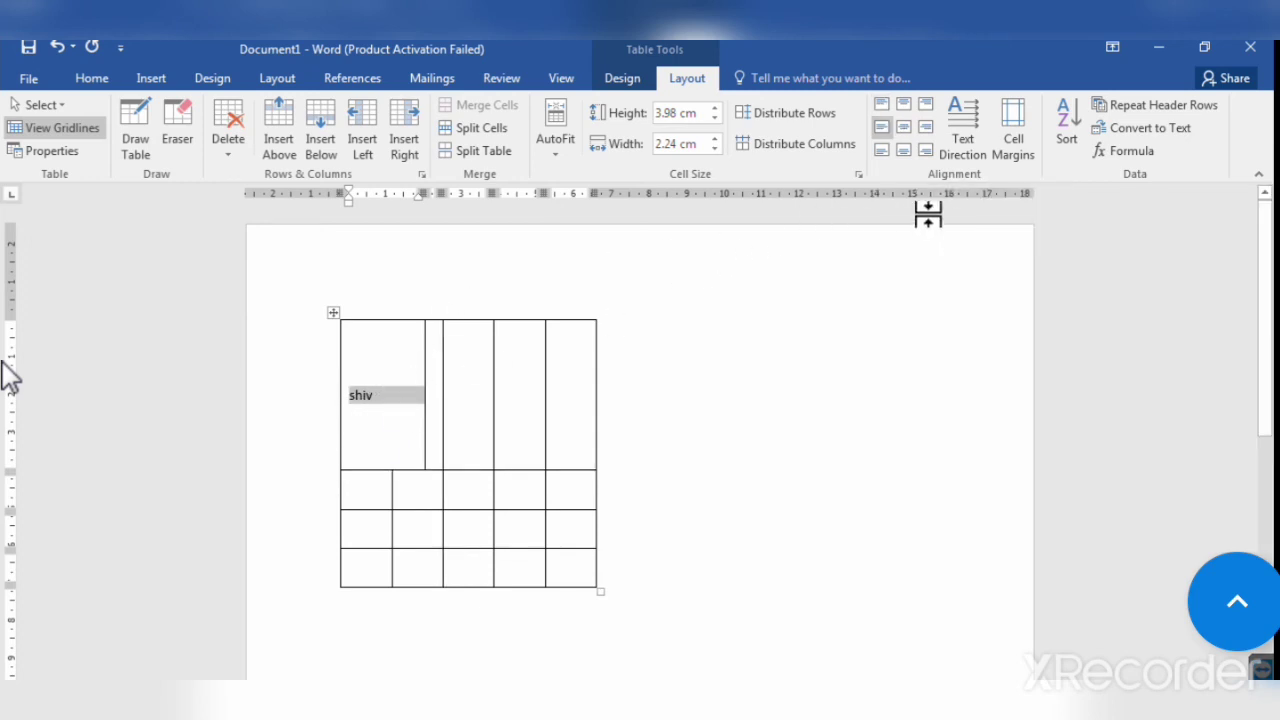
# Cycle the text direction of the first cell through both vertical orientations and back to horizontal.
pyautogui.click(960, 118)
pyautogui.click(960, 118)
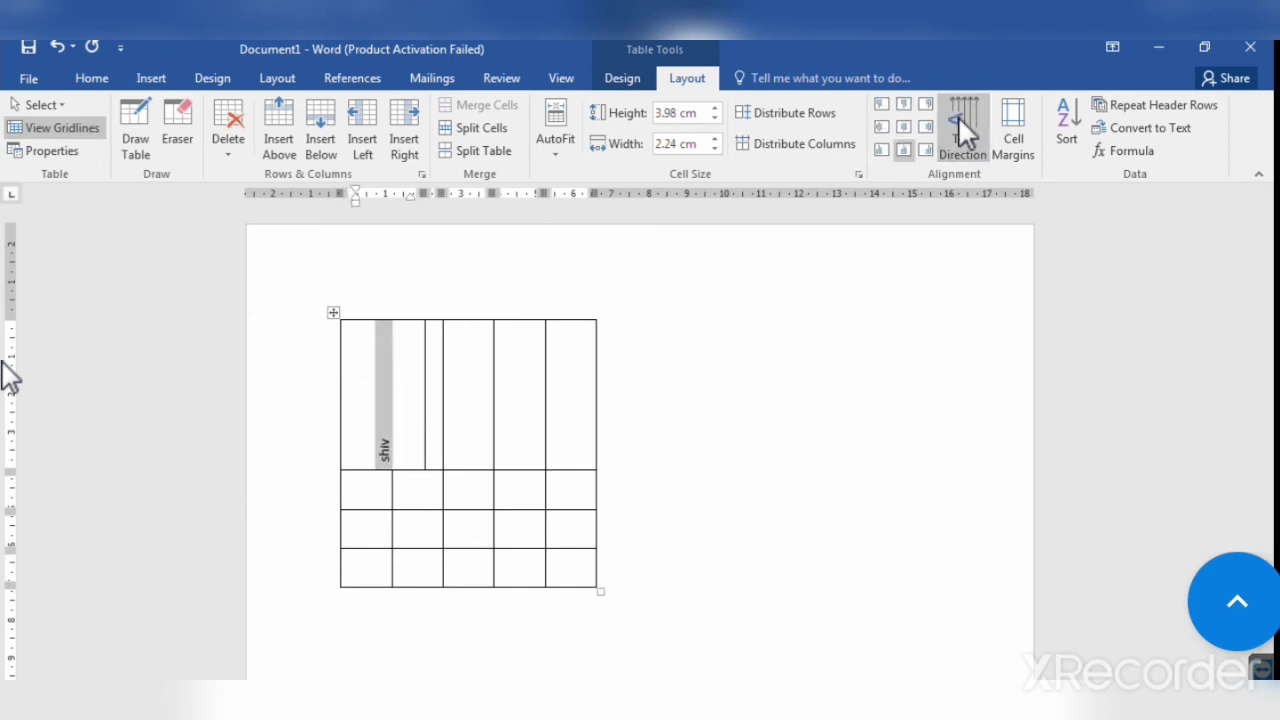
pyautogui.click(960, 118)
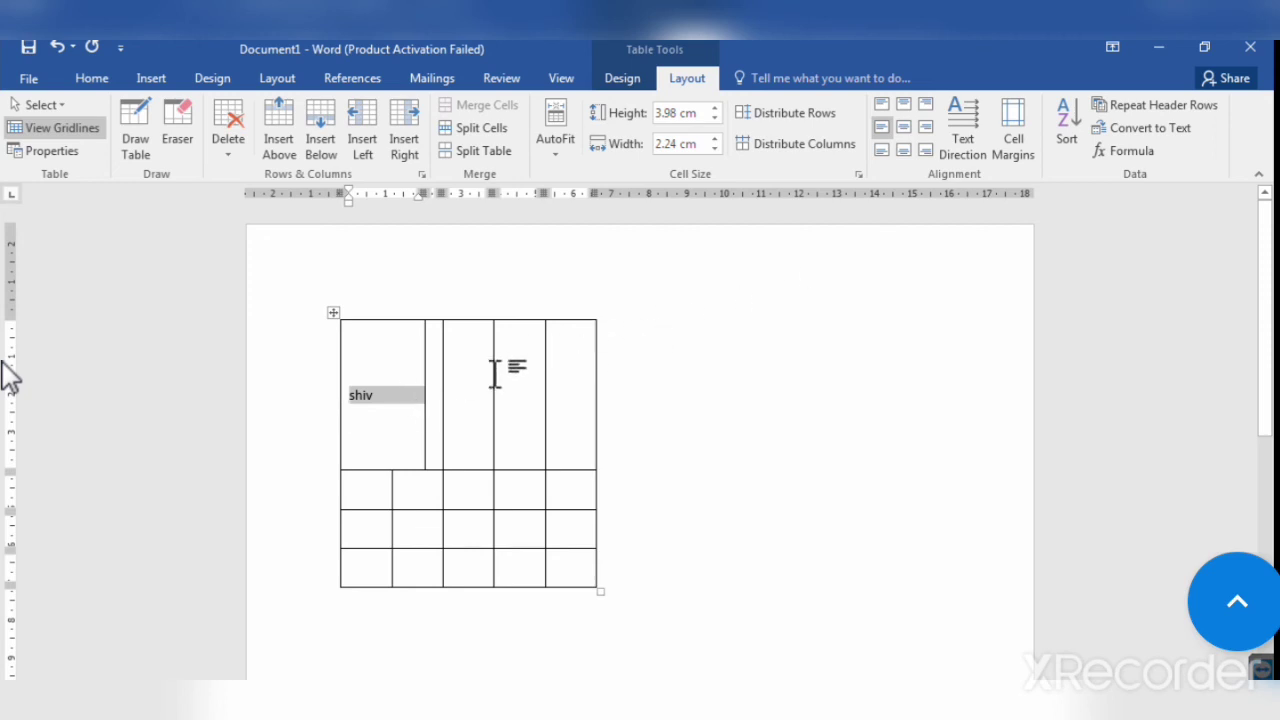
# Set the table's default top cell margin to 10 cm and check the text's position in the first cell.
pyautogui.click(1013, 130)
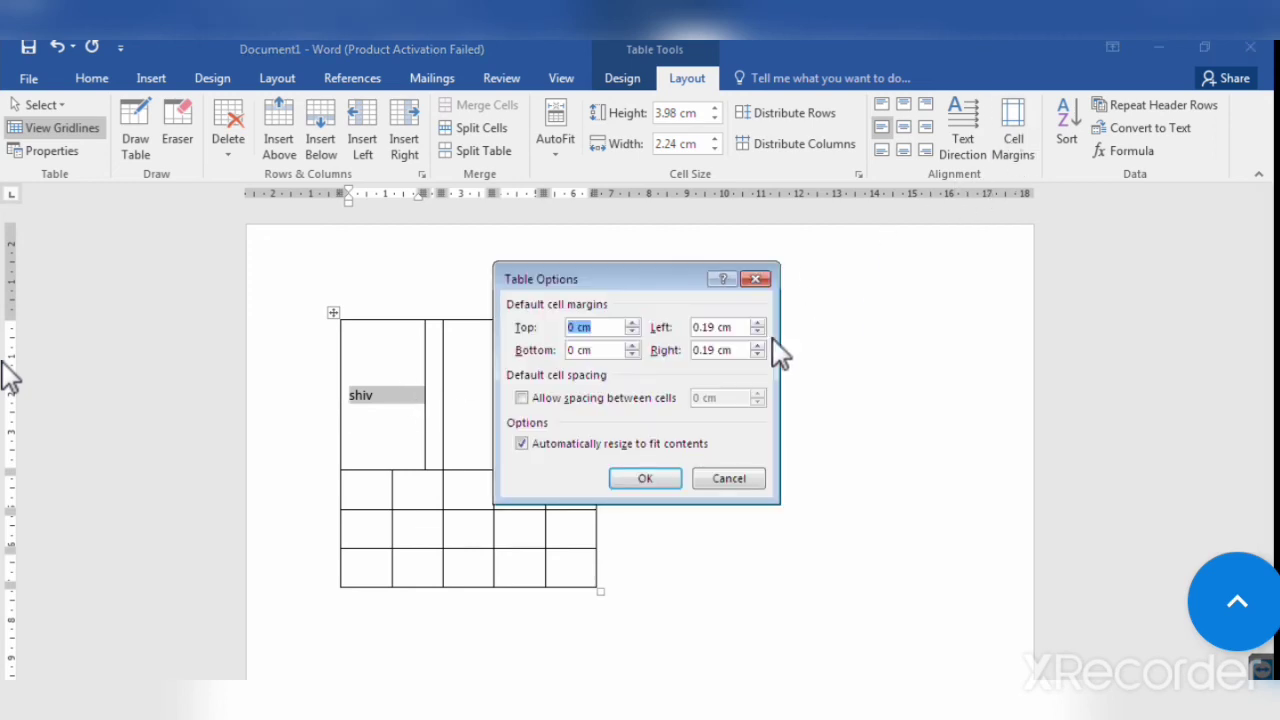
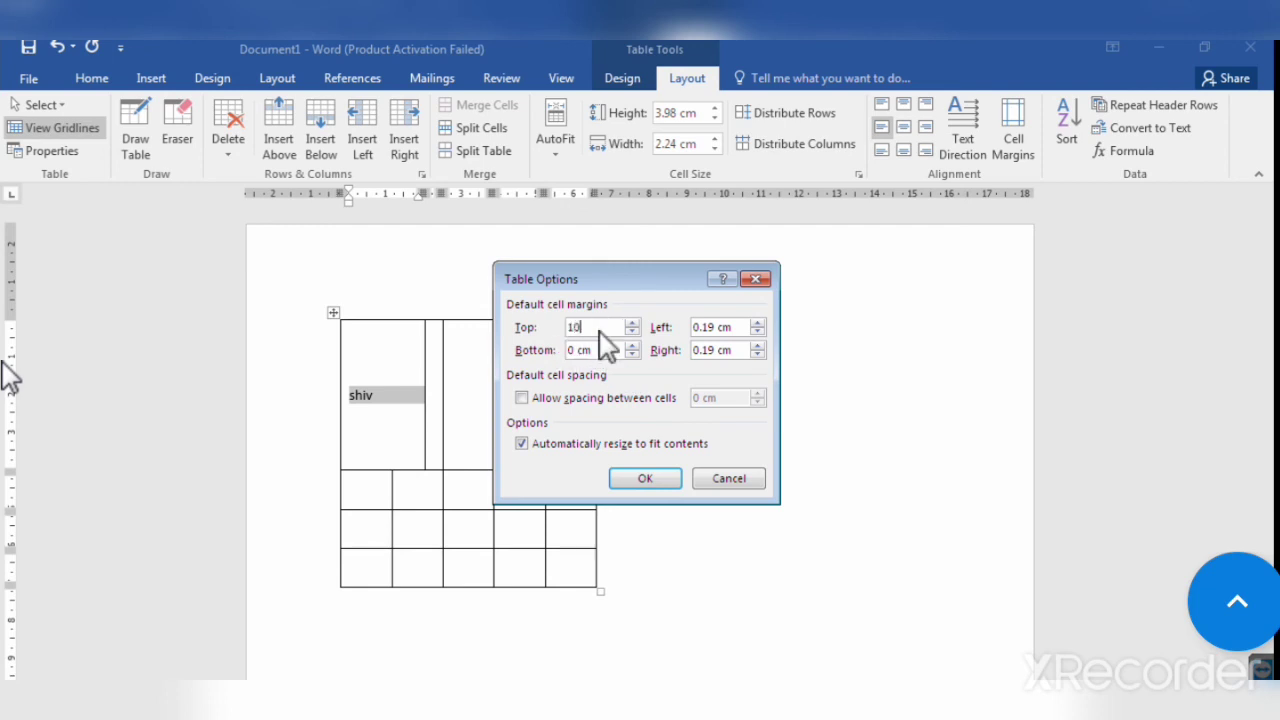
pyautogui.click(645, 478)
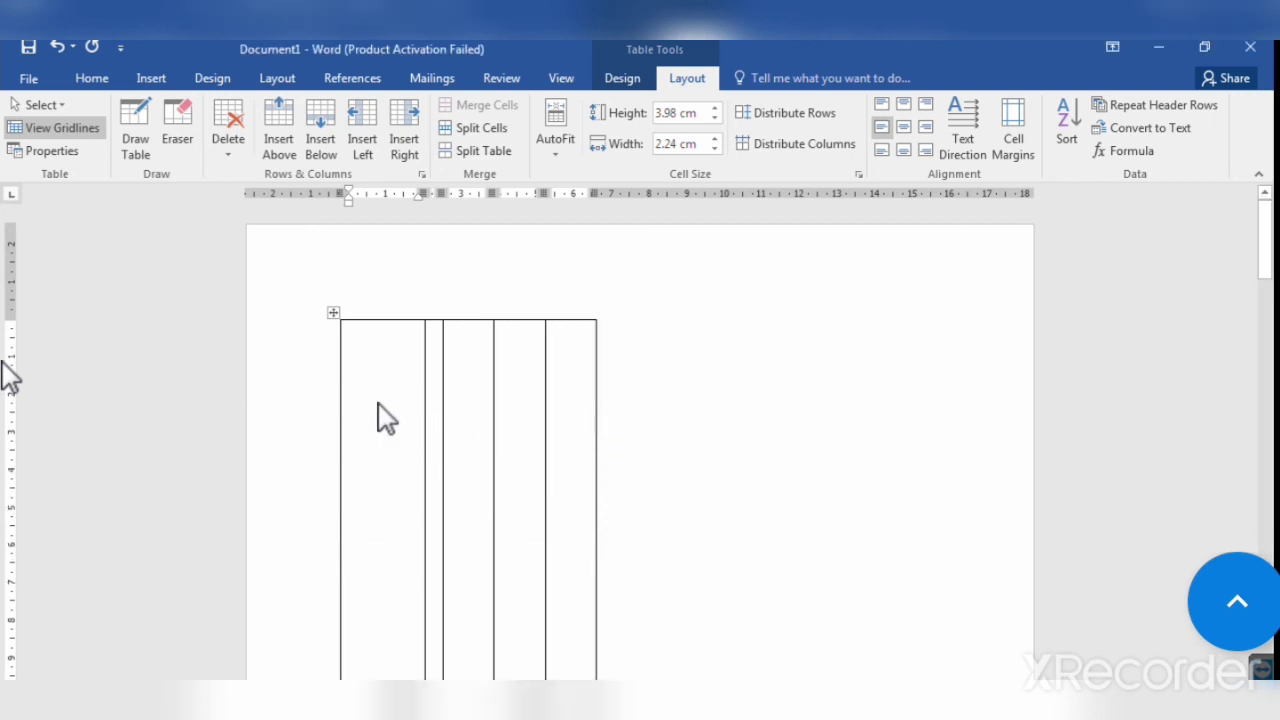
pyautogui.moveTo(1268, 245); pyautogui.dragTo(414, 357)
pyautogui.click(394, 357)
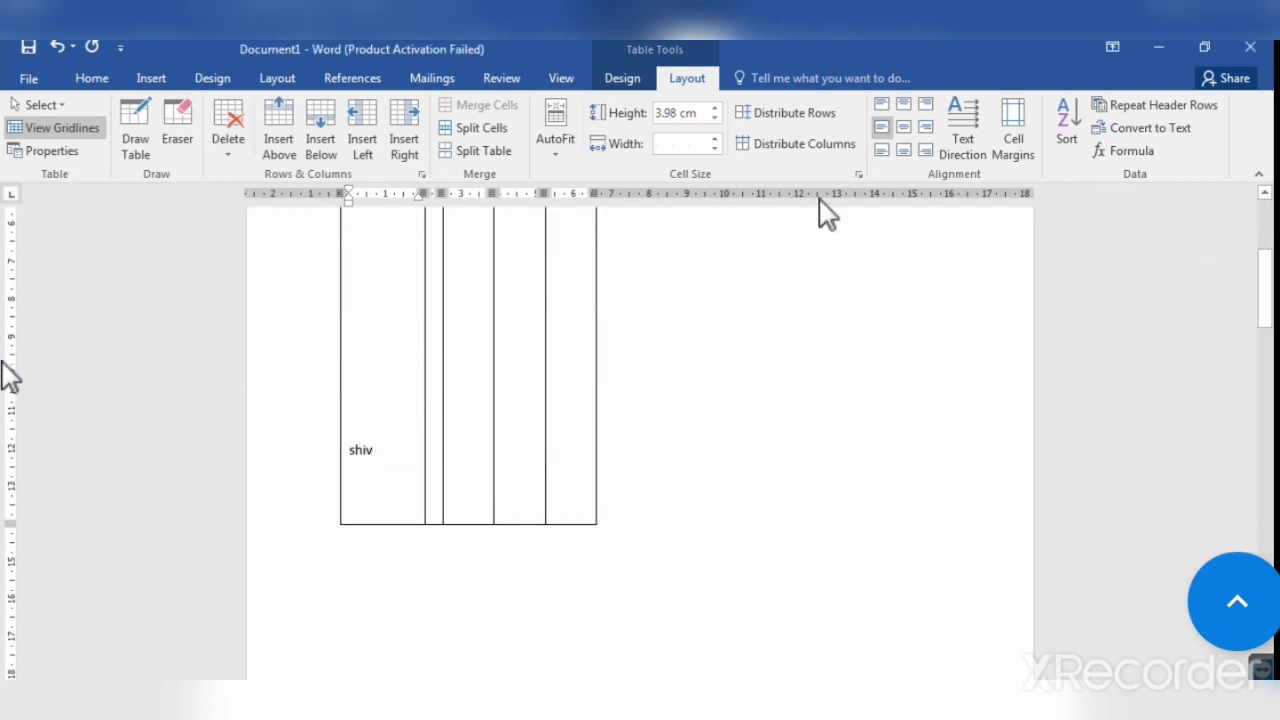
# Set the table's default top cell margin to 2 cm.
pyautogui.click(1004, 132)
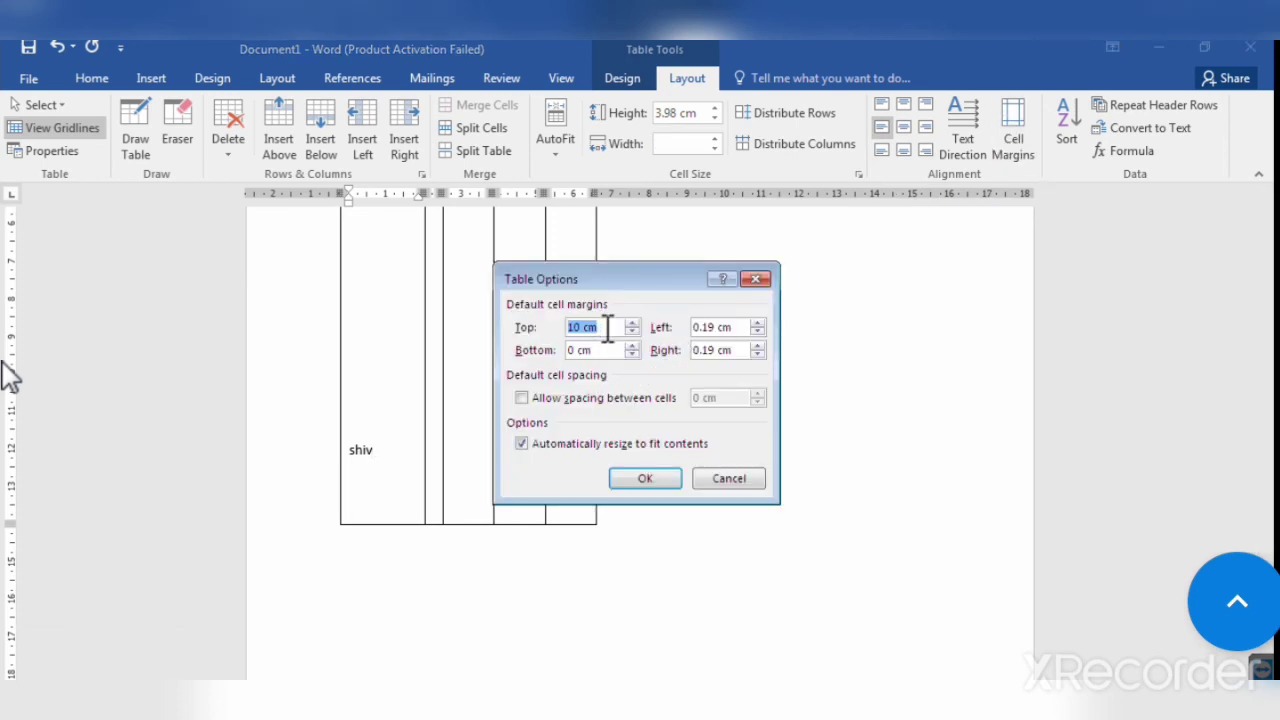
pyautogui.click(650, 478)
pyautogui.scroll(5, 658, 420)
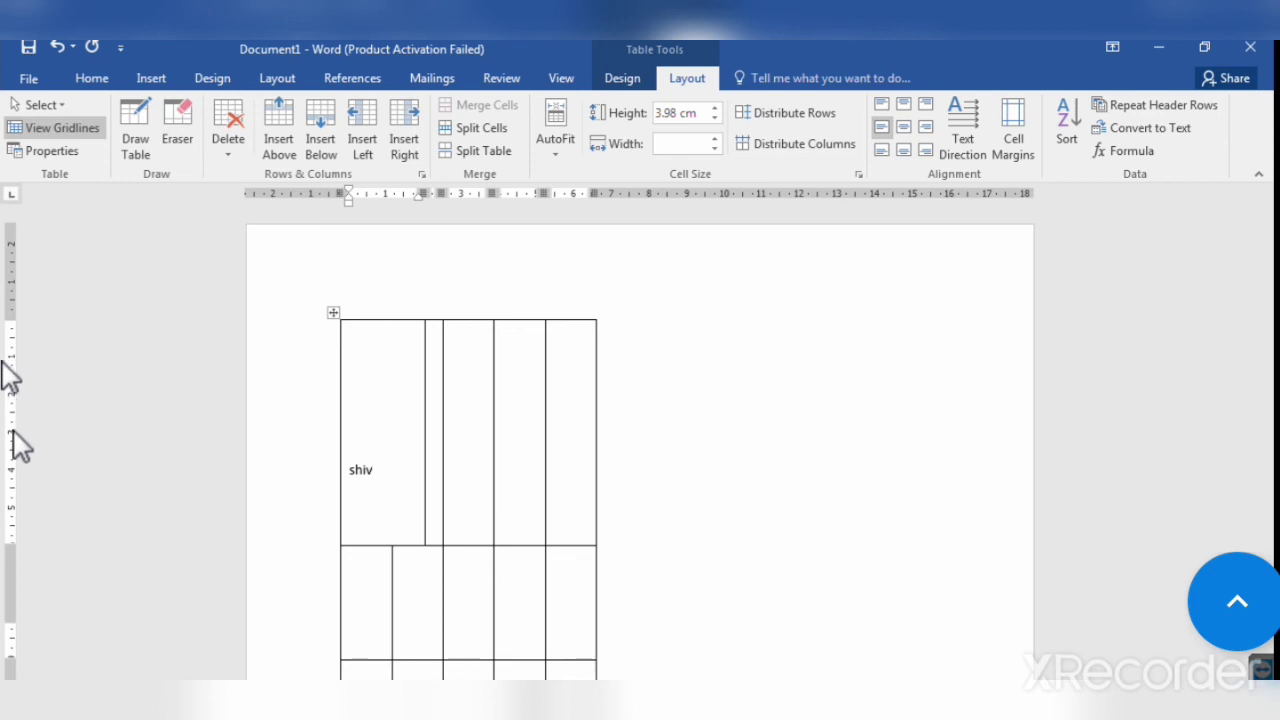
# Set the table's default bottom cell margin to 1 cm.
pyautogui.click(1013, 140)
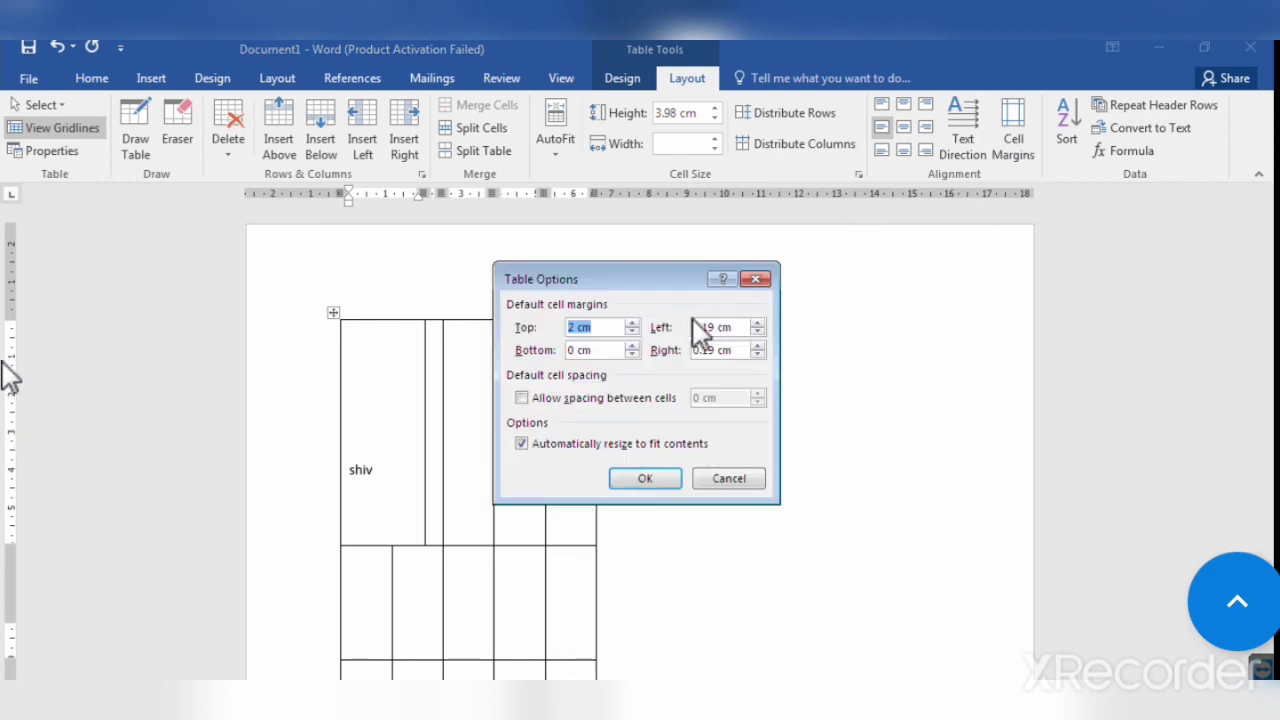
pyautogui.click(617, 352)
pyautogui.press('BackSpace')
pyautogui.press('BackSpace')
pyautogui.press('BackSpace')
pyautogui.press('BackSpace')
pyautogui.write('1')
pyautogui.click(676, 446)
pyautogui.click(668, 480)
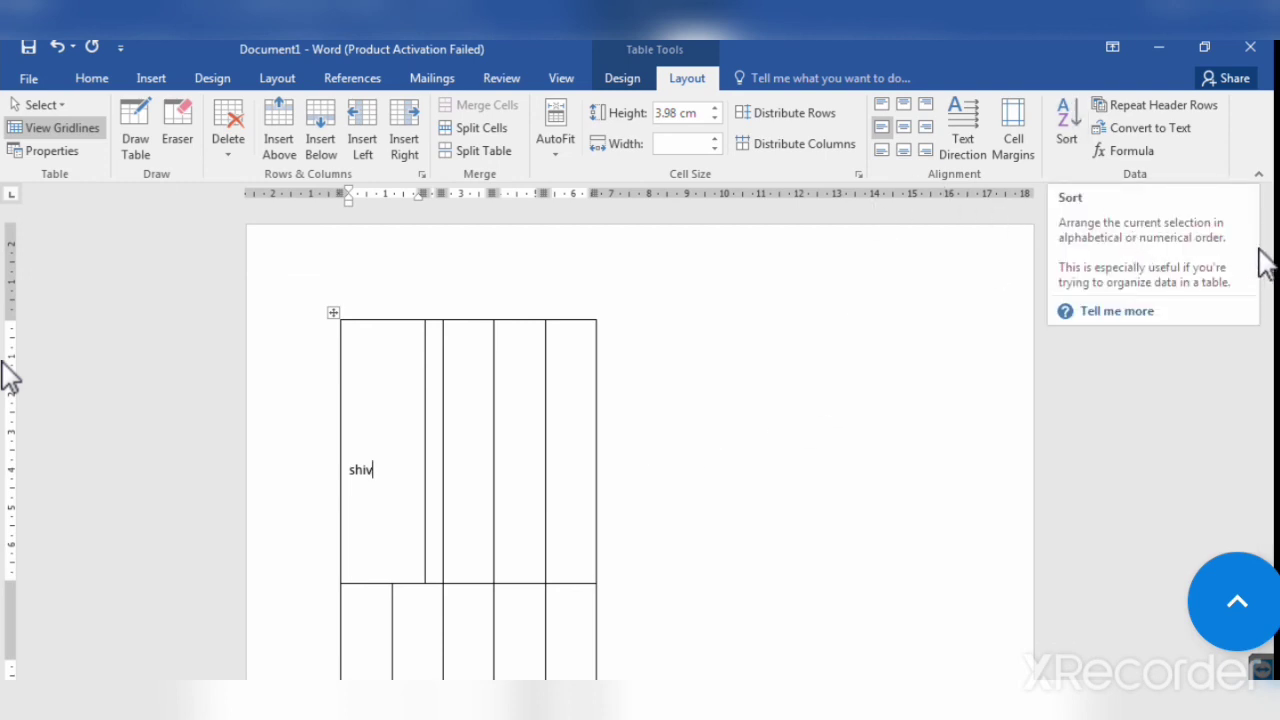
# Delete the existing table and insert a new table with eight columns and six rows.
pyautogui.click(334, 313)
pyautogui.press('BackSpace')
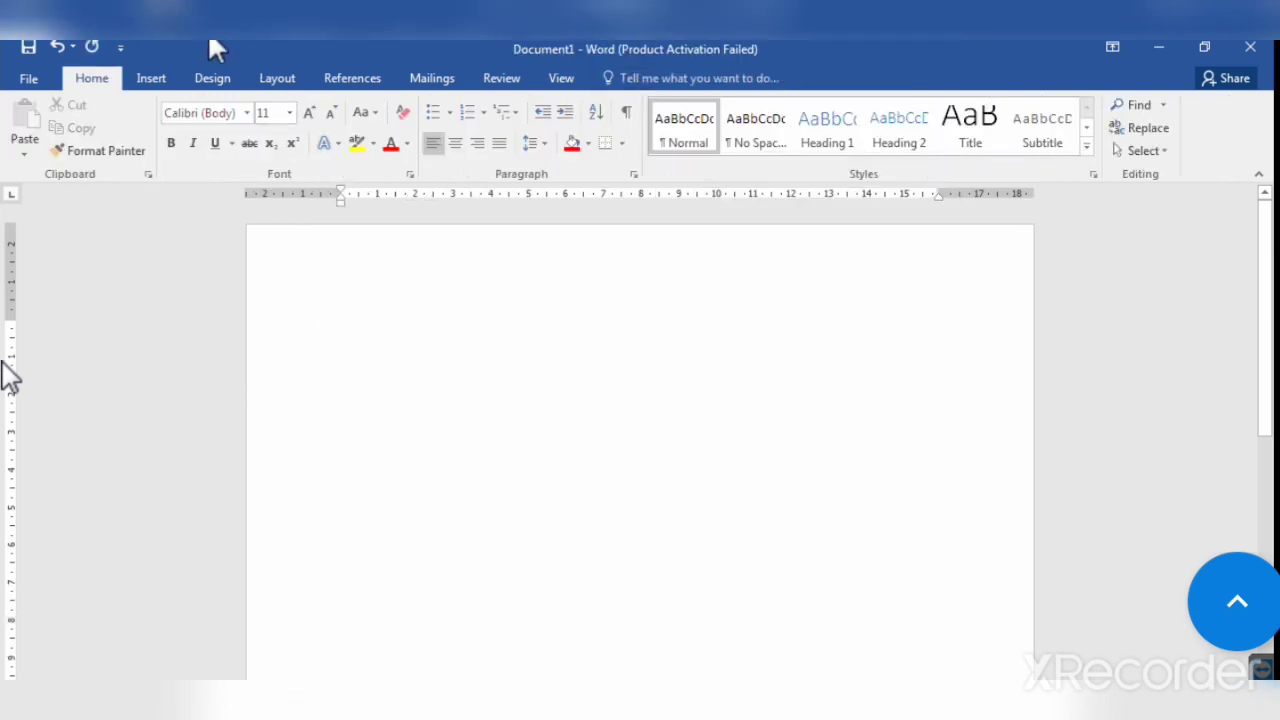
pyautogui.click(153, 79)
pyautogui.click(138, 130)
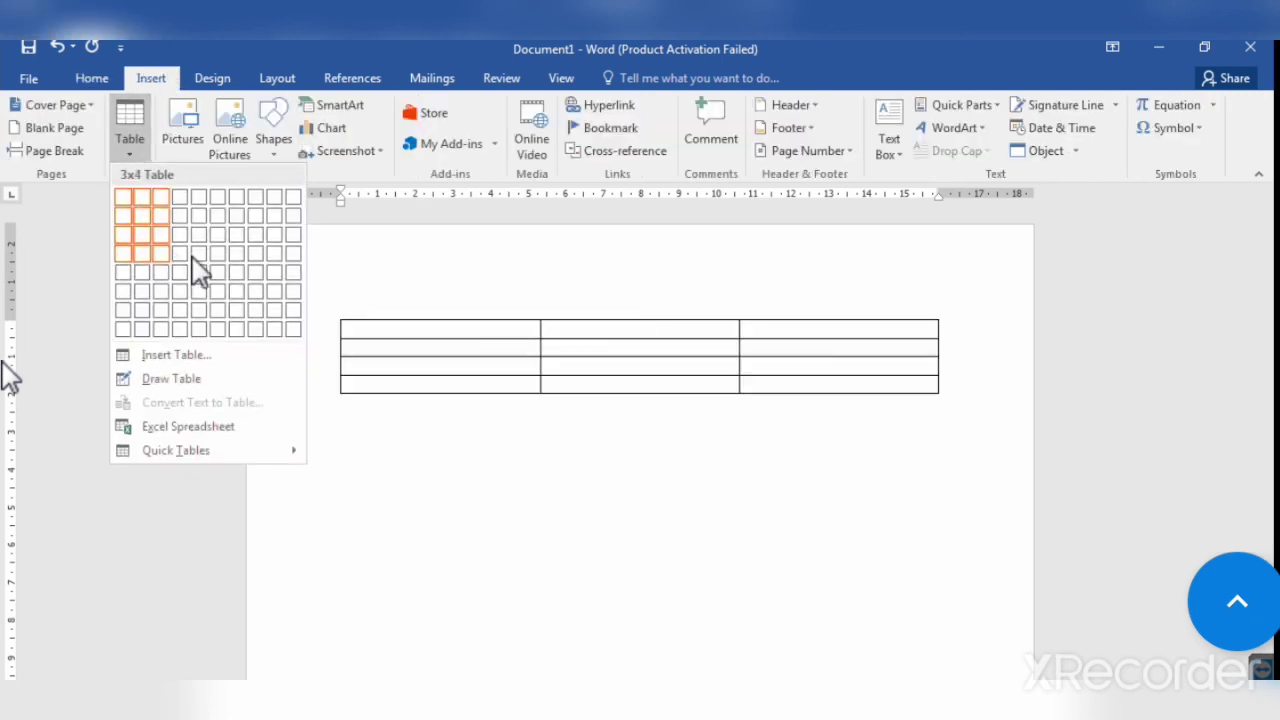
pyautogui.click(261, 290)
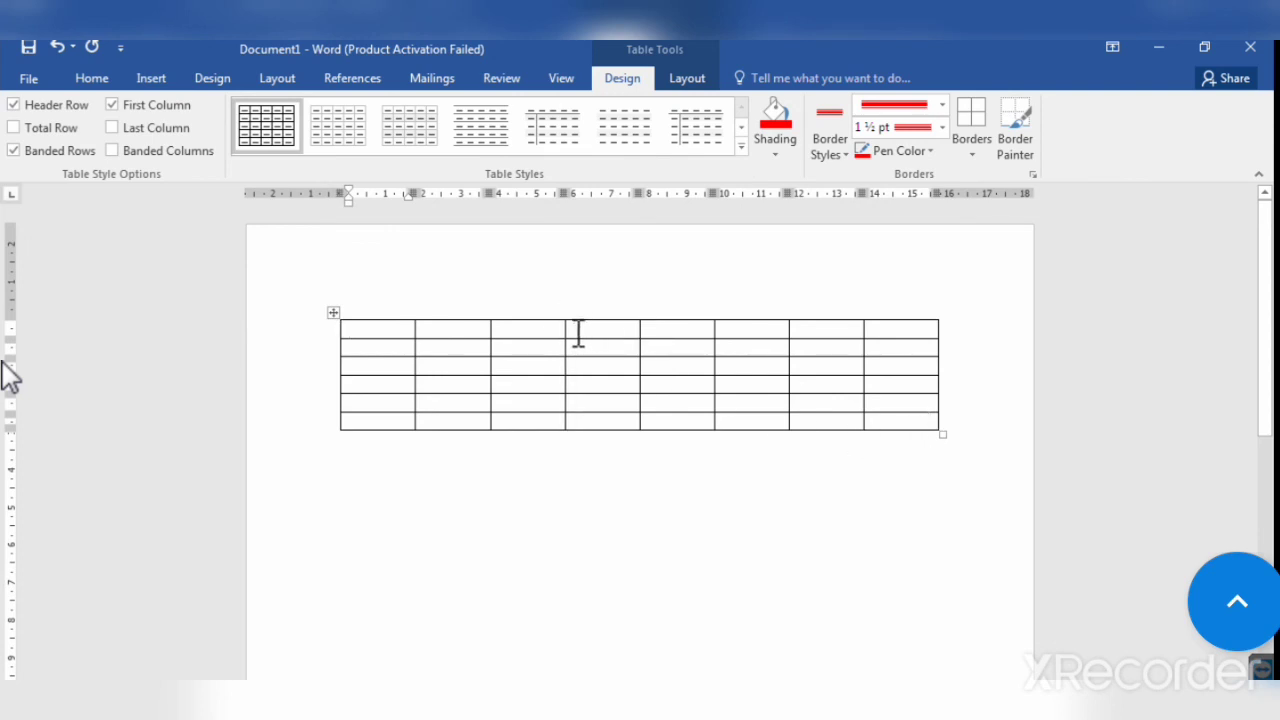
# Delete all cells in the fourth to eighth columns of the new table, shifting the remaining cells left.
pyautogui.moveTo(578, 333); pyautogui.dragTo(871, 408)
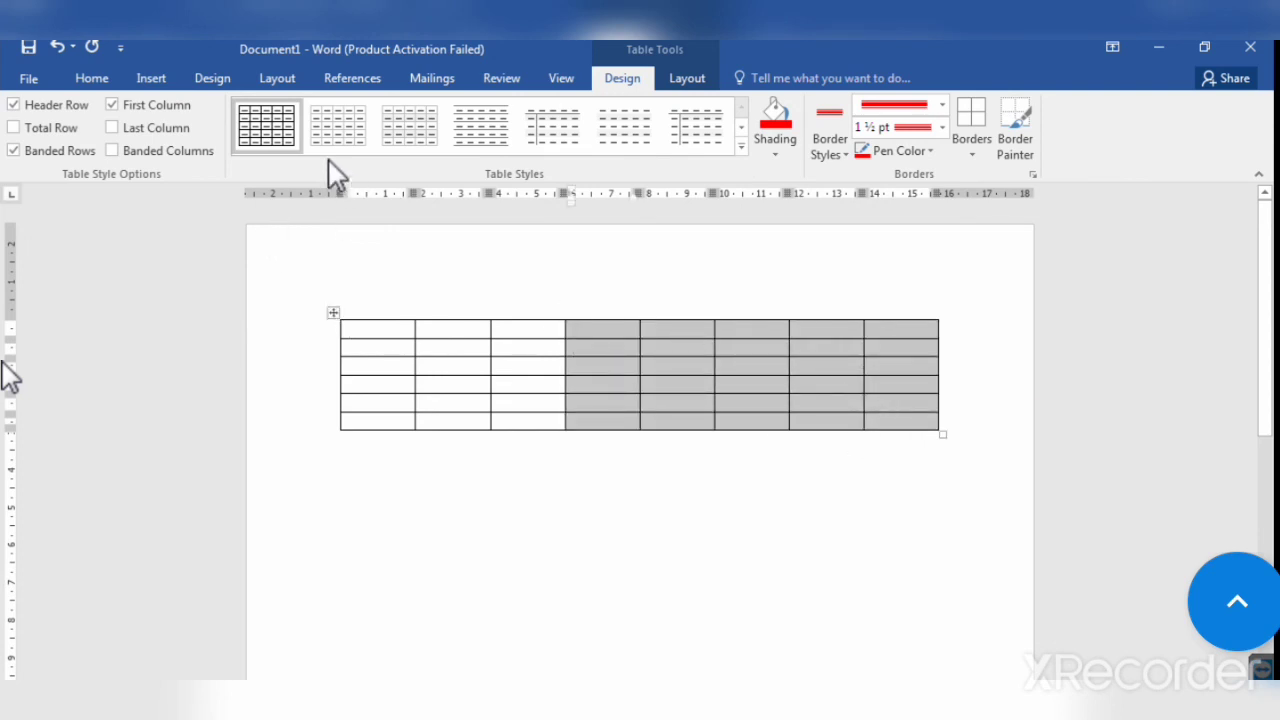
pyautogui.click(687, 80)
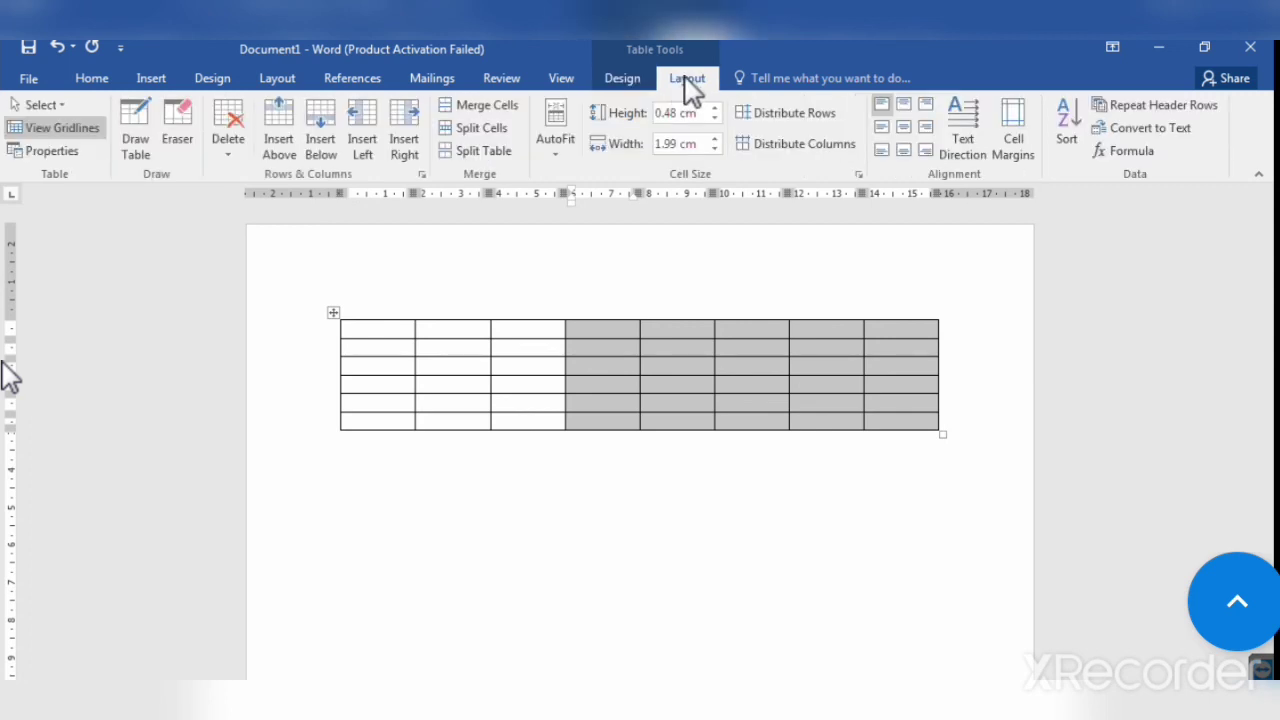
pyautogui.click(226, 140)
pyautogui.click(268, 172)
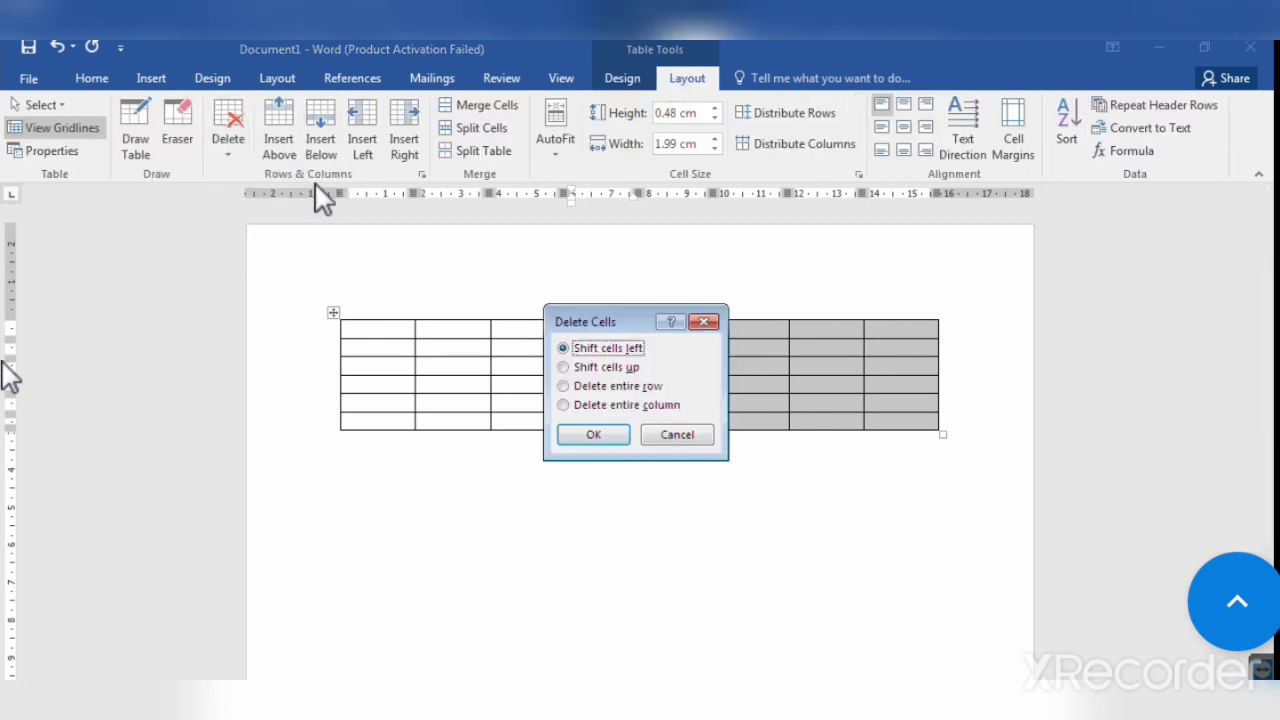
pyautogui.click(593, 435)
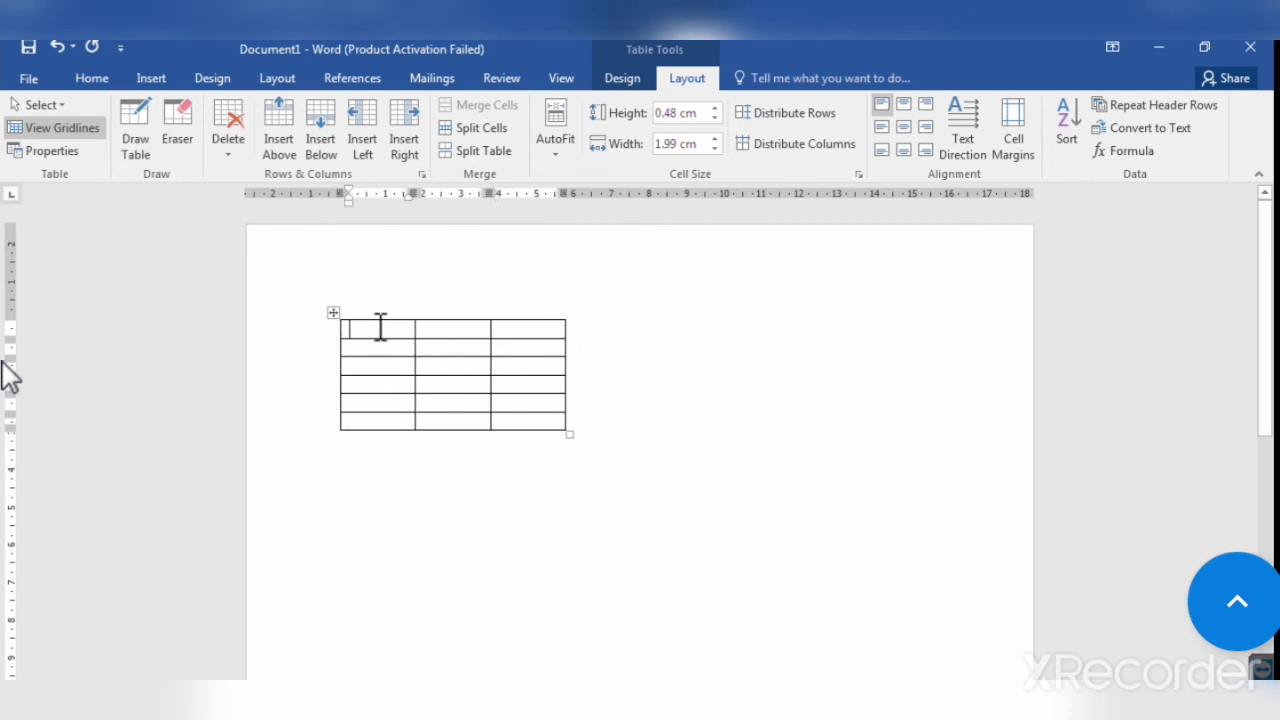
# Fill the first column from the first row down with Pen, Gel pen, Bal pen, Ren pen and blue.
pyautogui.write('pen')
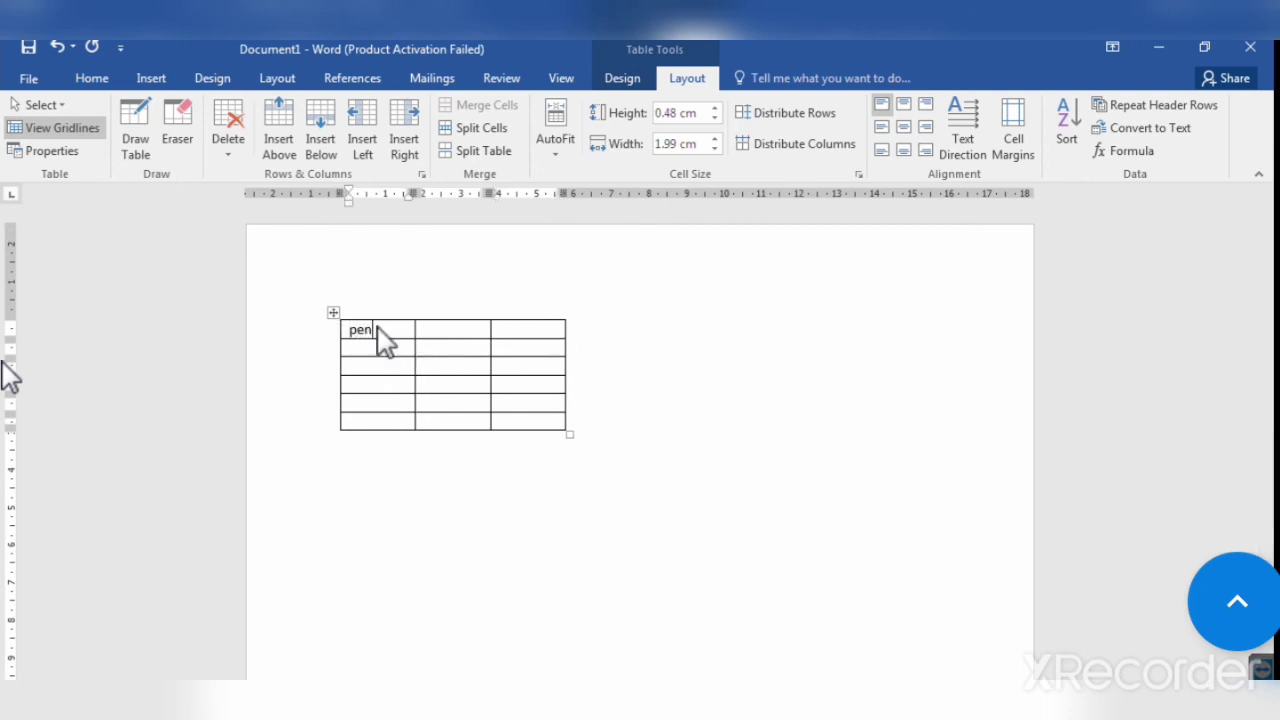
pyautogui.press('Down')
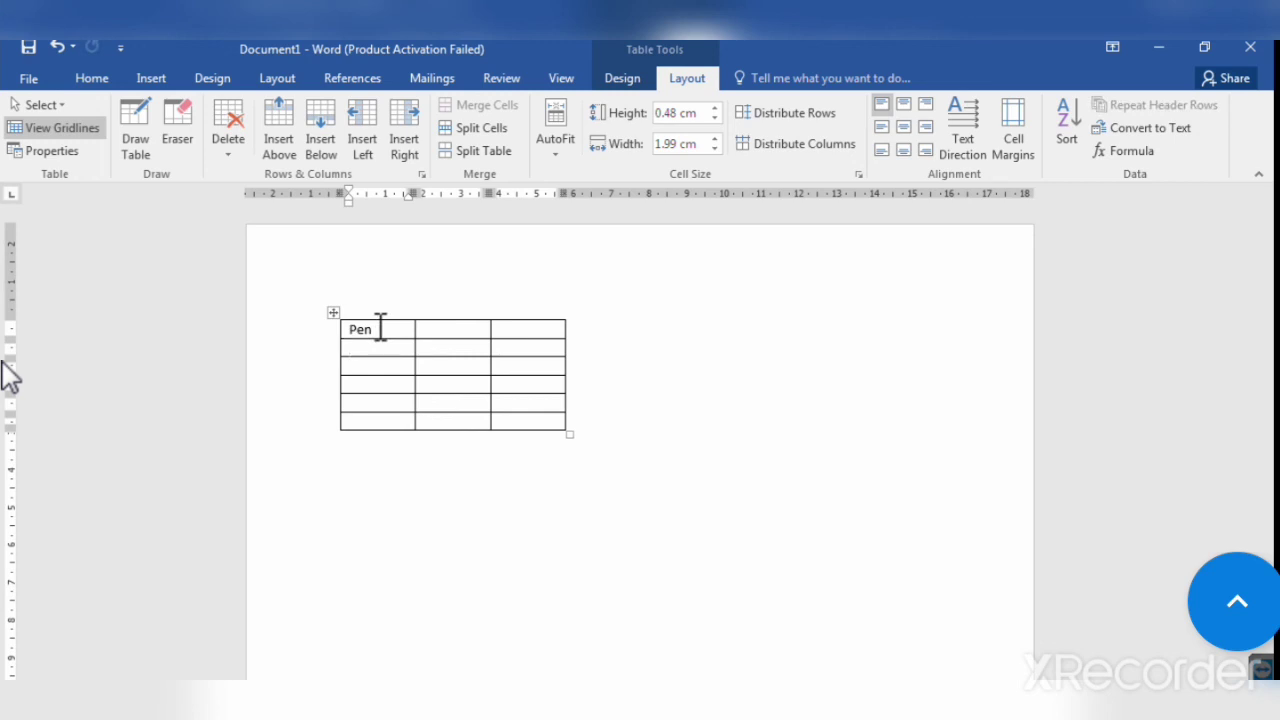
pyautogui.write('gel ')
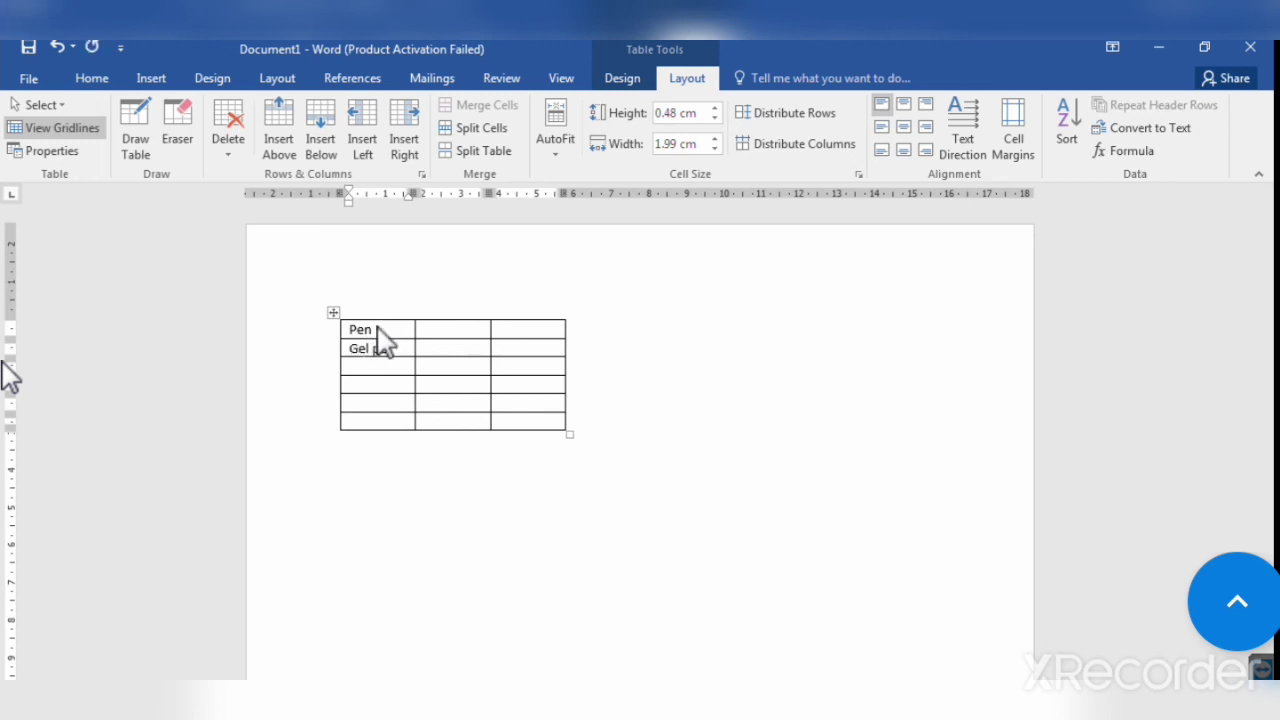
pyautogui.write('pen')
pyautogui.press('Down')
pyautogui.write('ba')
pyautogui.press('Down')
pyautogui.write('re')
pyautogui.press('Down')
pyautogui.moveTo(418, 312)
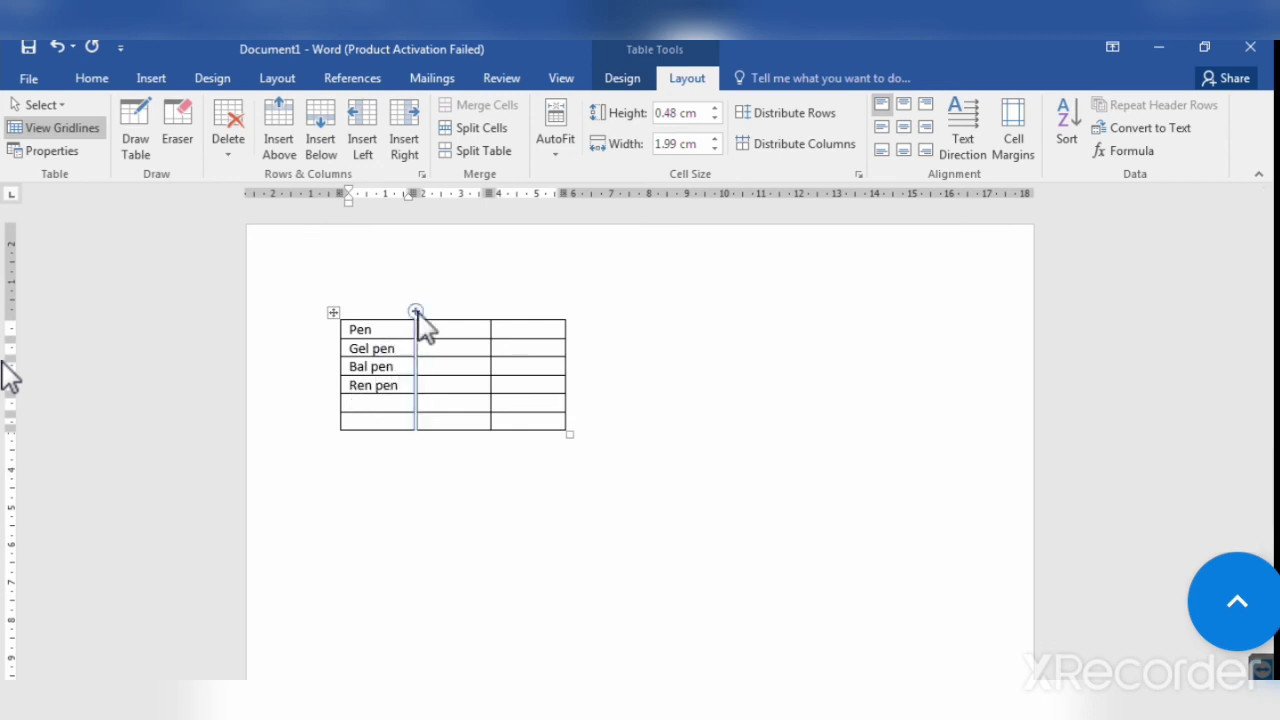
pyautogui.write('blue')
# Enter 10, 20, 30, 40 and 50 in the third column, going upward from the blue row to the Pen row.
pyautogui.press('Tab')
pyautogui.write('10')
pyautogui.press('Up')
pyautogui.write('20')
pyautogui.press('Up')
pyautogui.write('30')
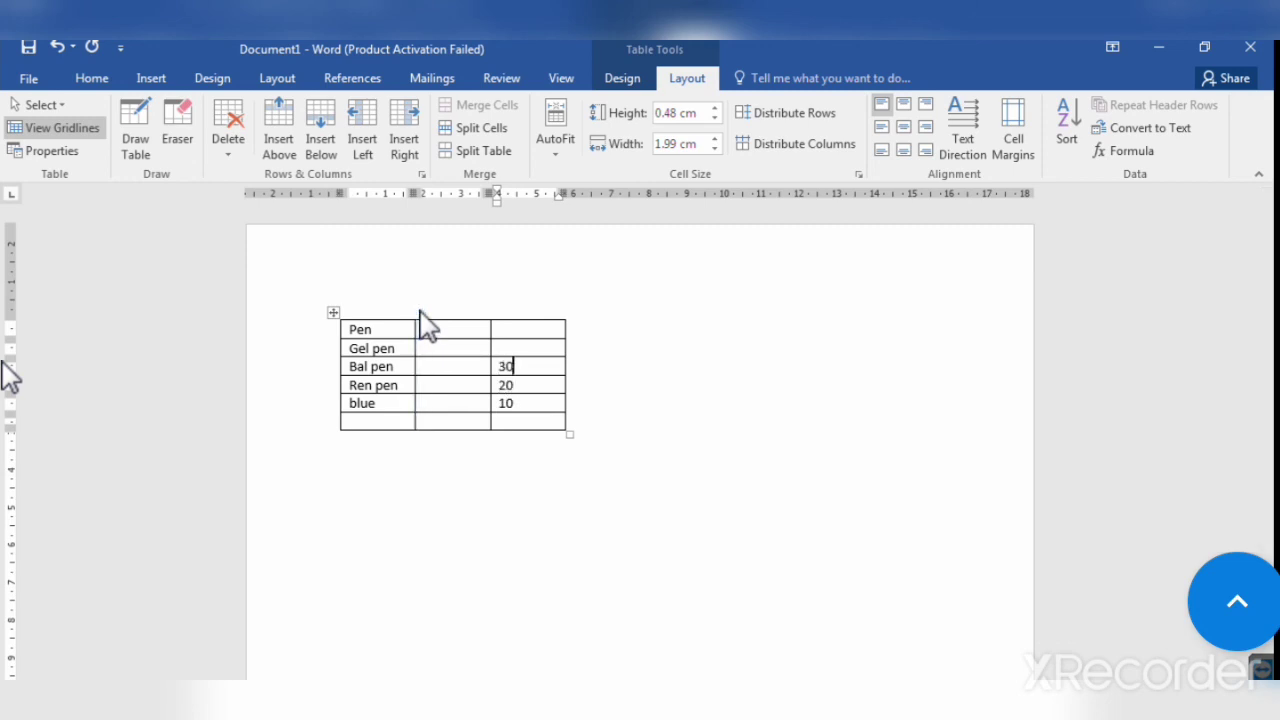
pyautogui.press('Up')
pyautogui.write('4')
pyautogui.press('Up')
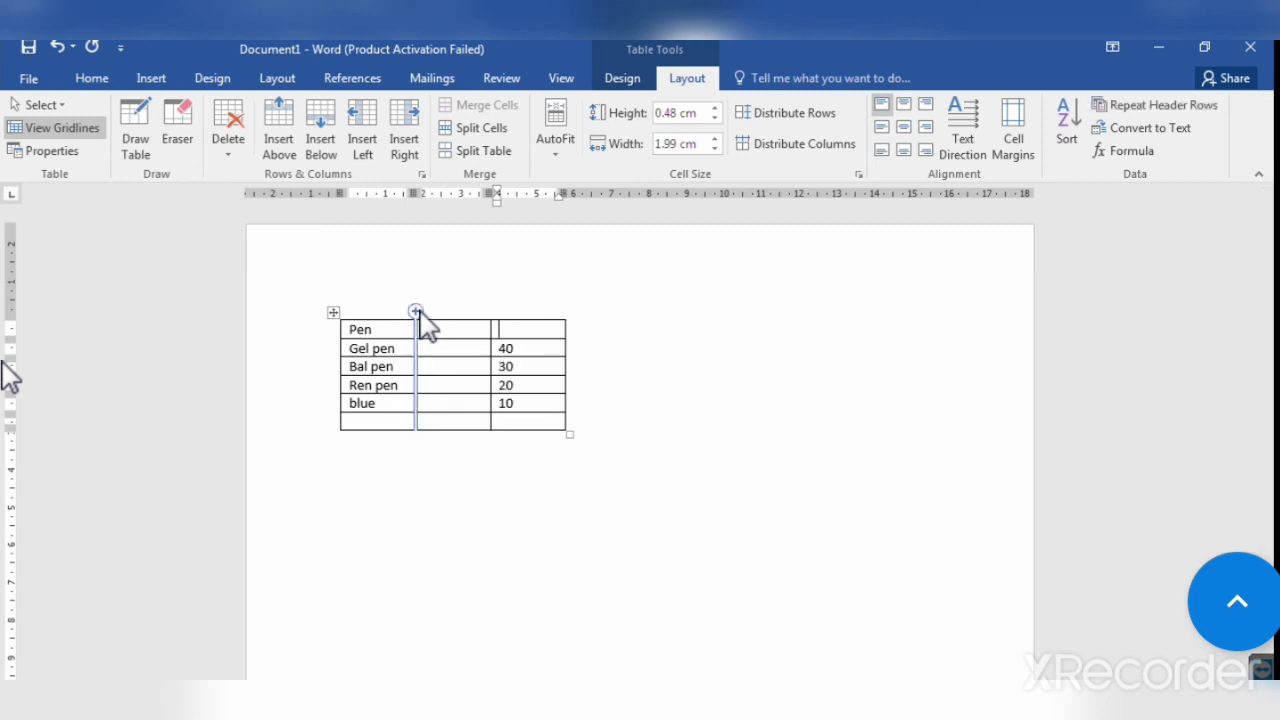
pyautogui.write('50')
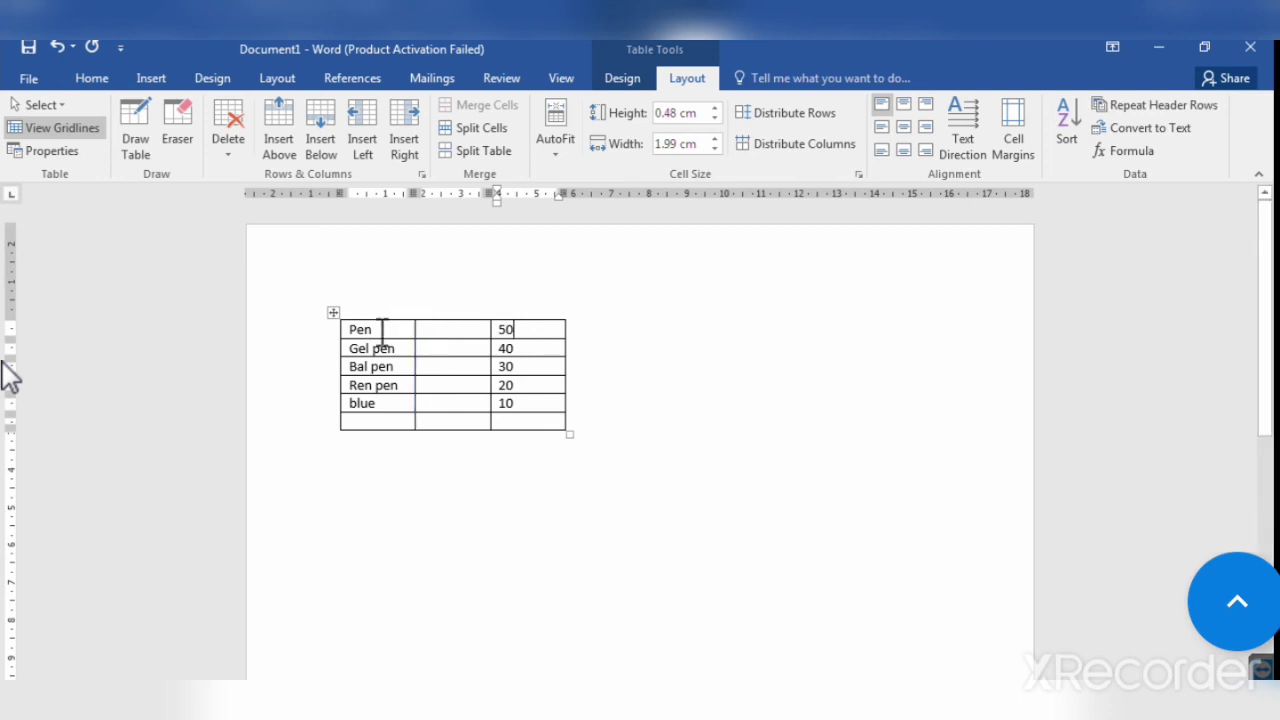
# Sort the table by Column 1 as text in ascending order, with no header row.
pyautogui.click(371, 304)
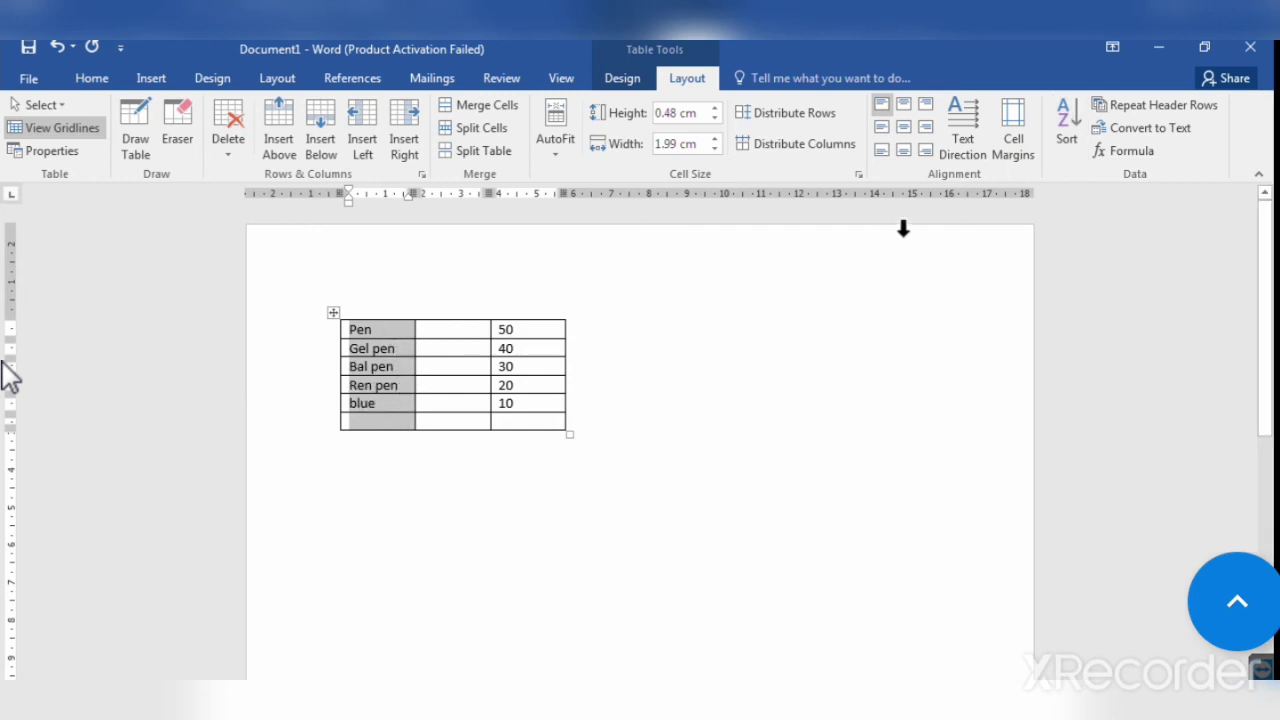
pyautogui.click(1067, 122)
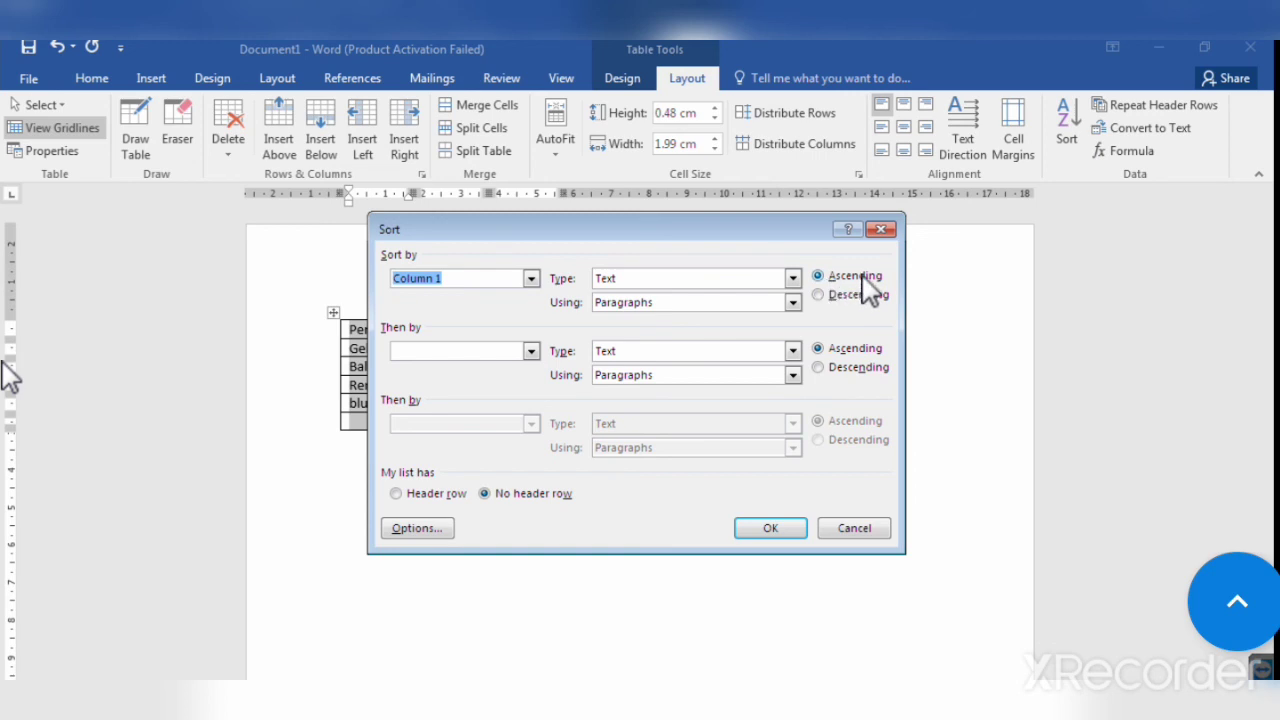
pyautogui.click(756, 530)
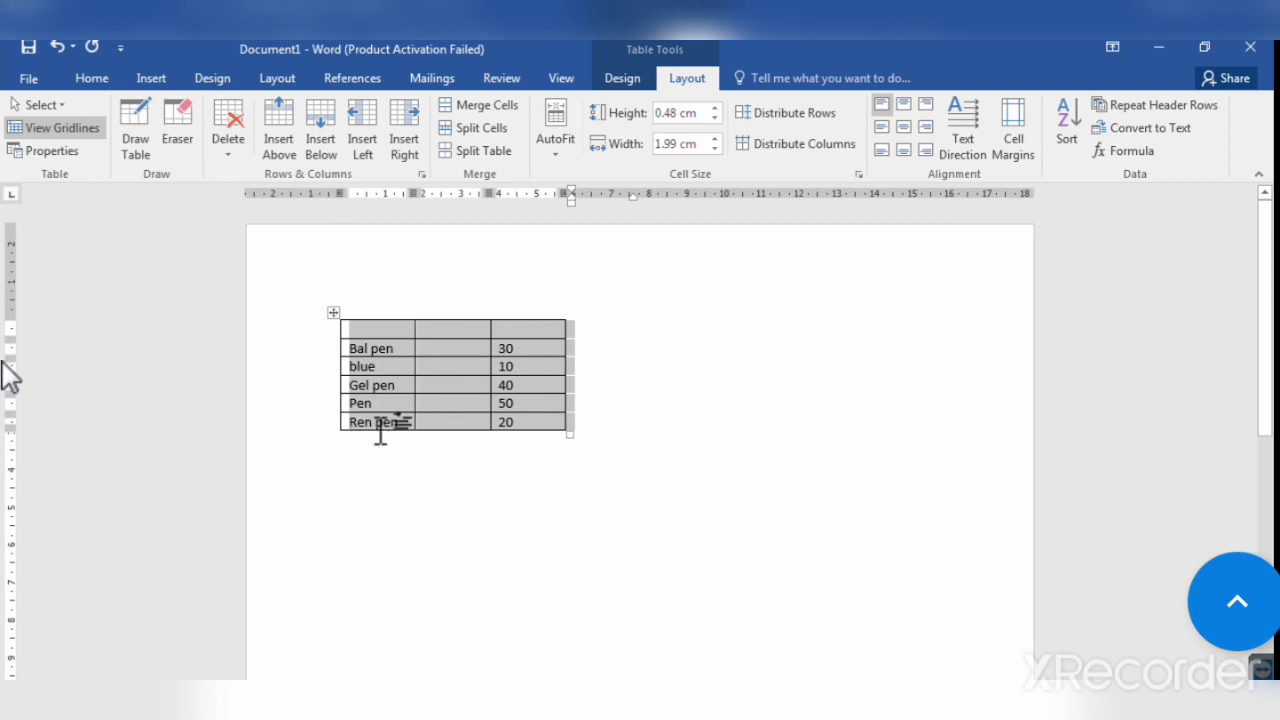
pyautogui.click(690, 380)
# Sort the table rows by the third column's numbers in ascending order, with the first and third columns selected.
pyautogui.click(380, 292)
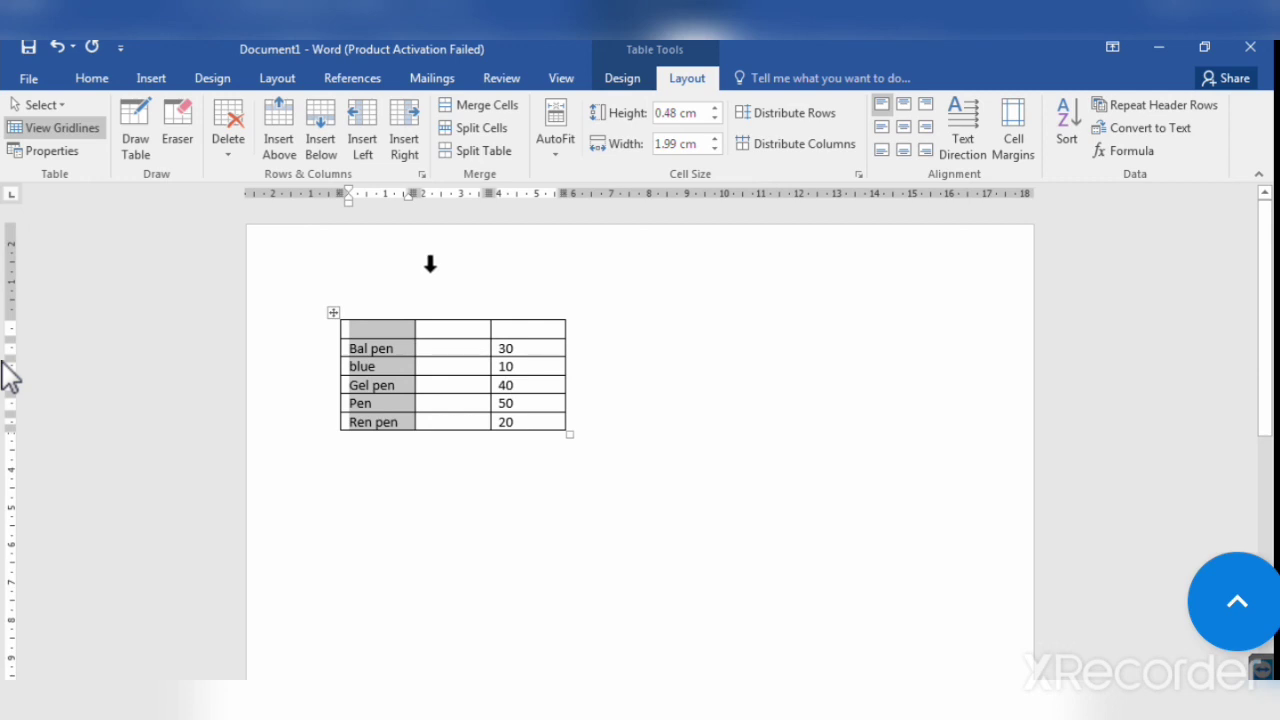
pyautogui.click(535, 304)
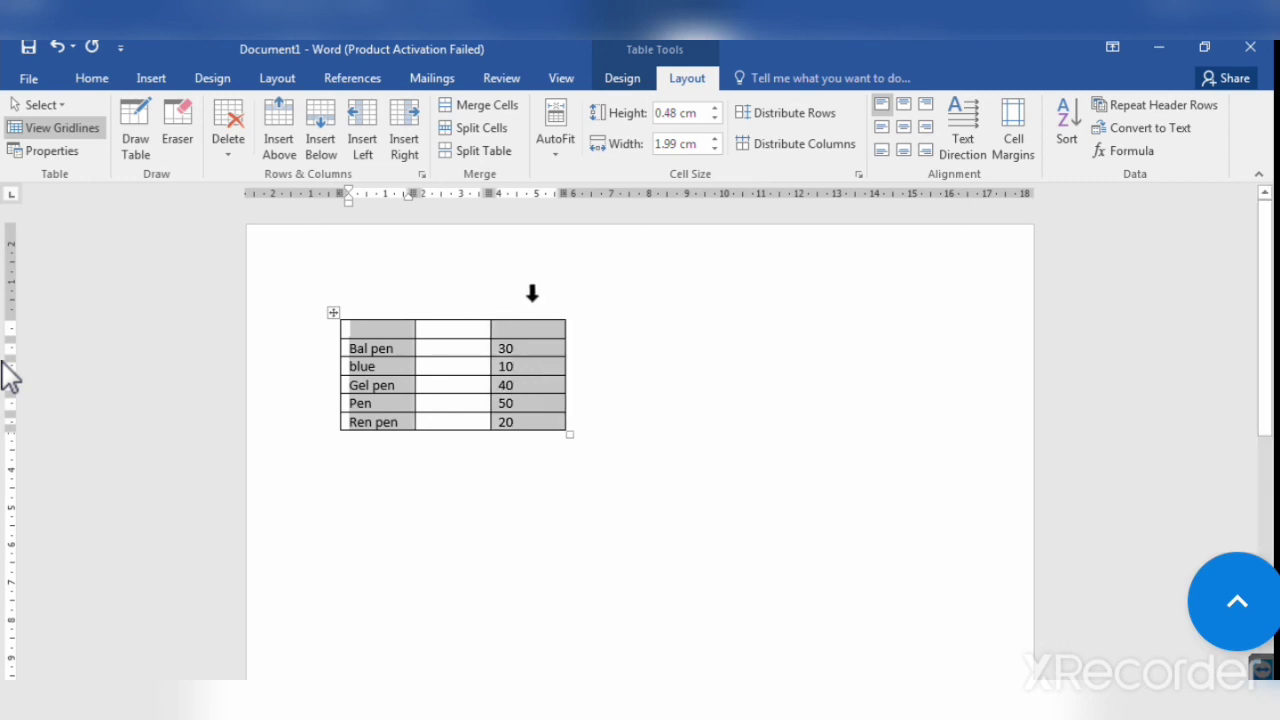
pyautogui.click(1068, 125)
pyautogui.click(768, 530)
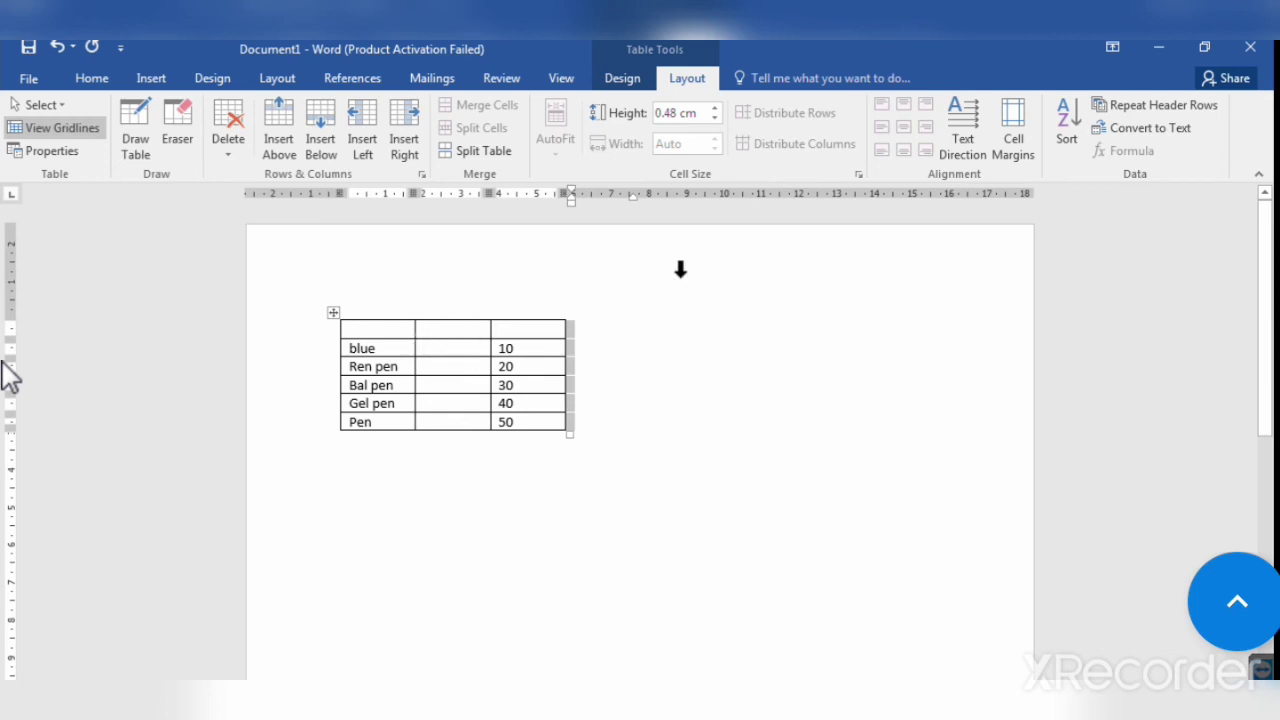
# Try Repeat Header Rows on the whole plain table and turn it off again.
pyautogui.click(336, 311)
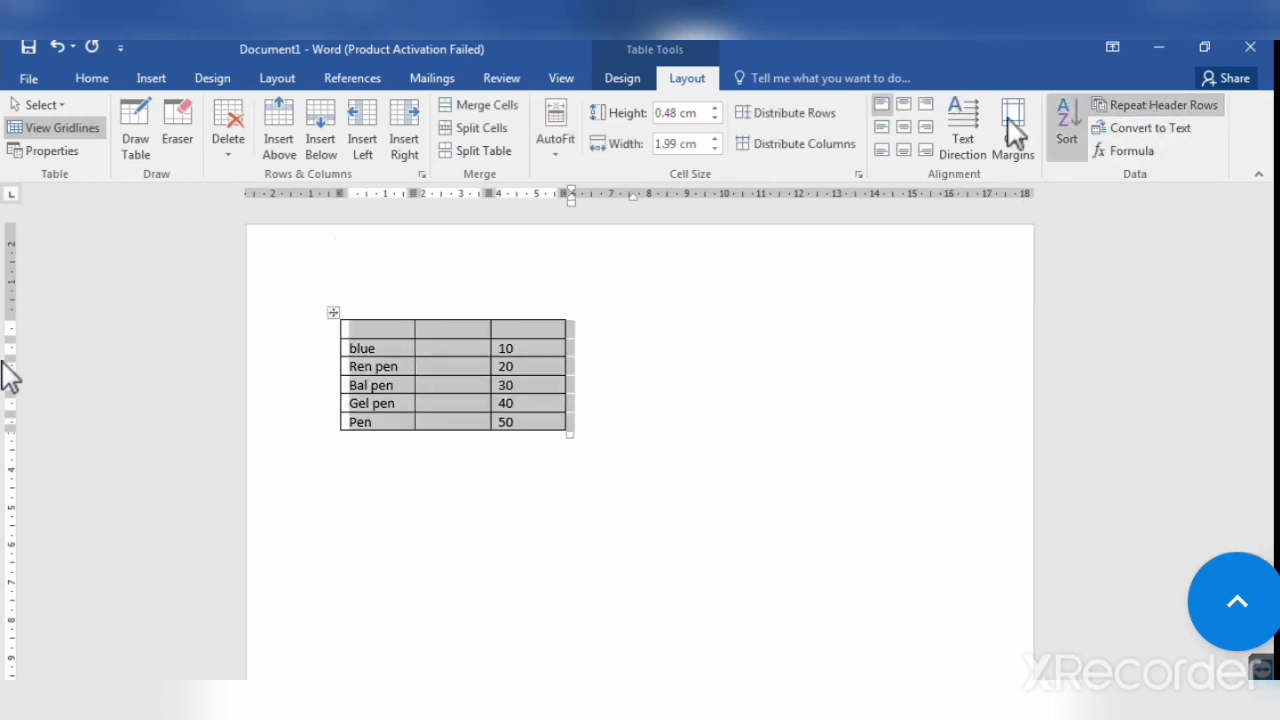
pyautogui.click(708, 372)
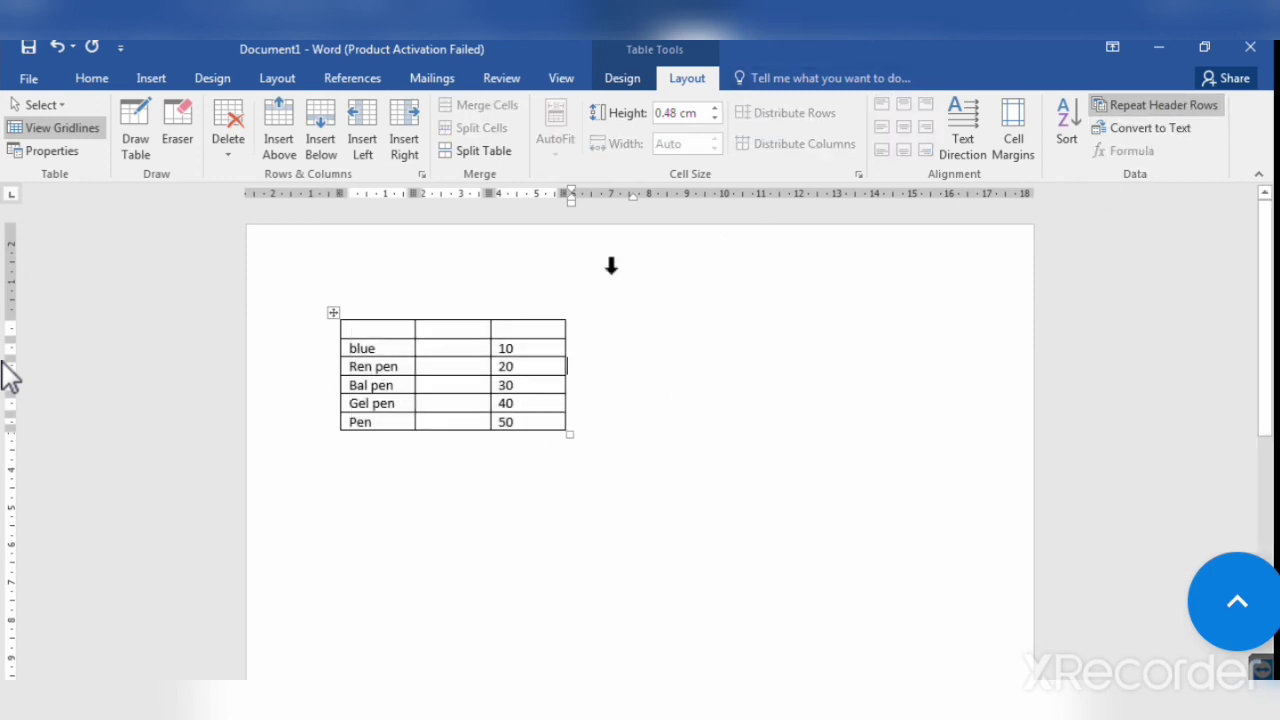
pyautogui.click(379, 333)
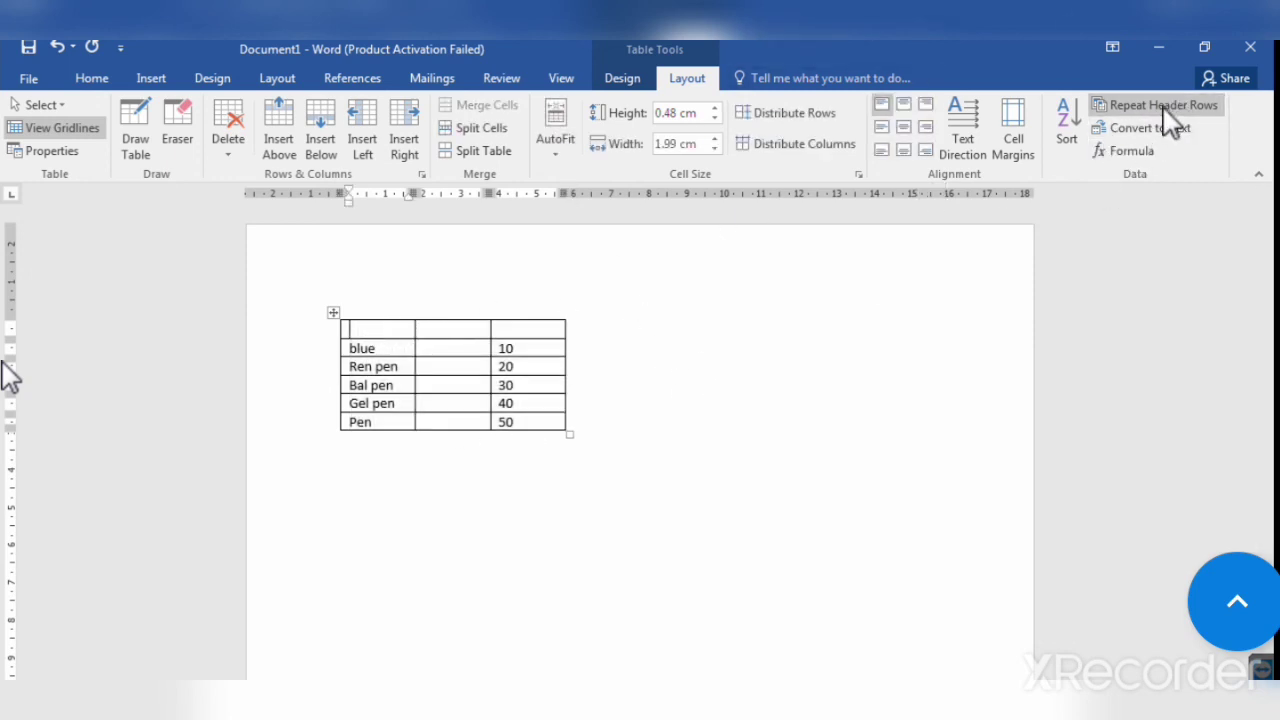
# Apply the orange grid table style with a solid header row and banded rows to the whole table.
pyautogui.click(333, 313)
pyautogui.click(622, 78)
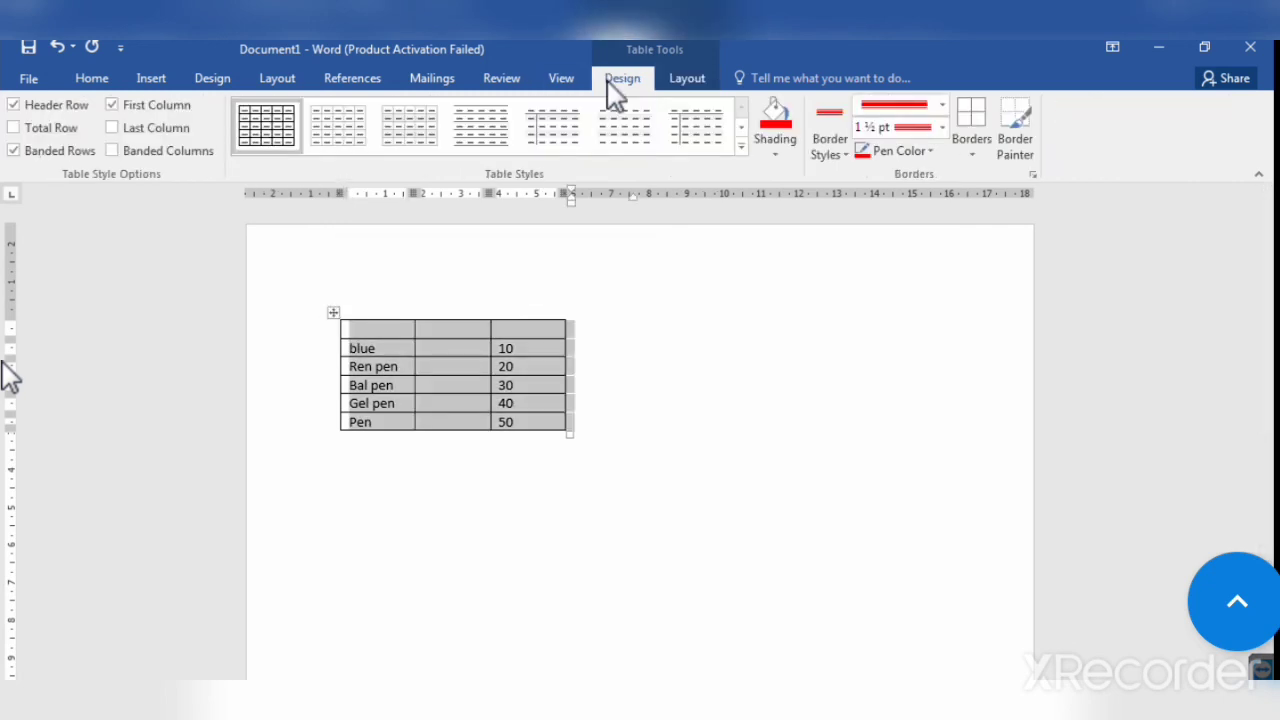
pyautogui.click(741, 148)
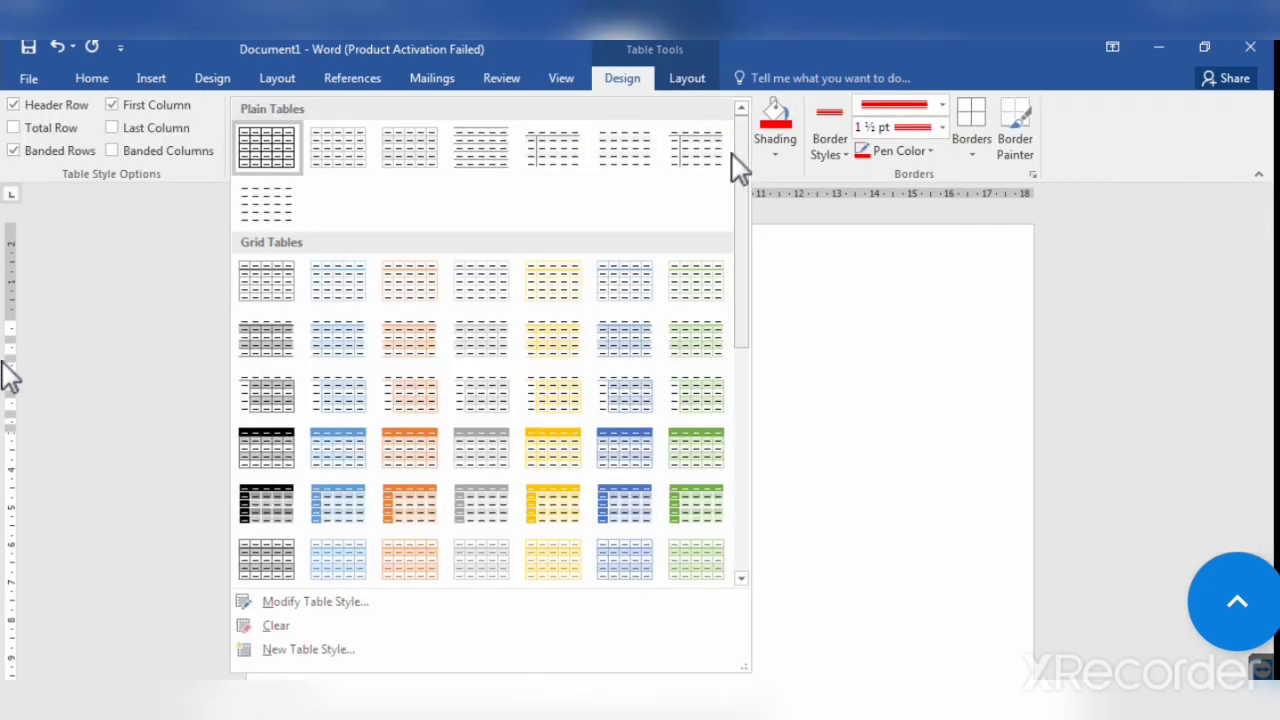
pyautogui.click(404, 440)
pyautogui.click(687, 78)
pyautogui.click(570, 300)
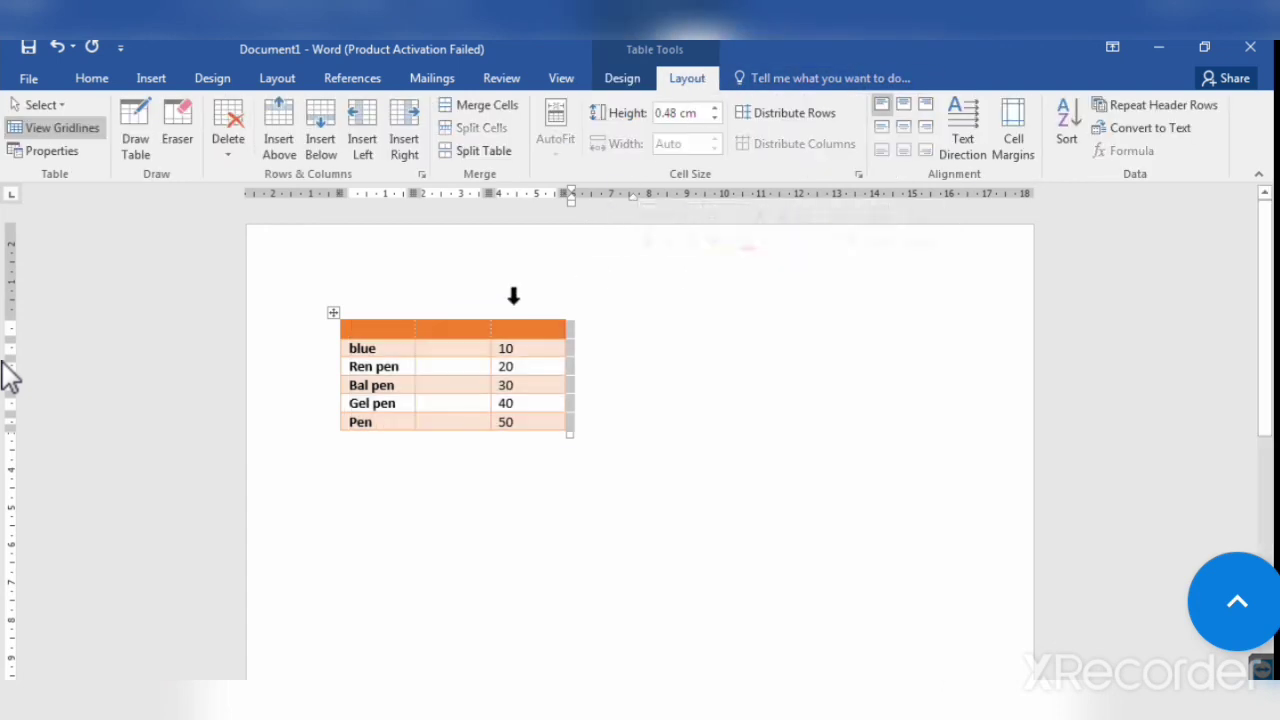
# Try Repeat Header Rows on the first row and the whole styled table, and turn it off for all rows.
pyautogui.click(408, 322)
pyautogui.click(1118, 108)
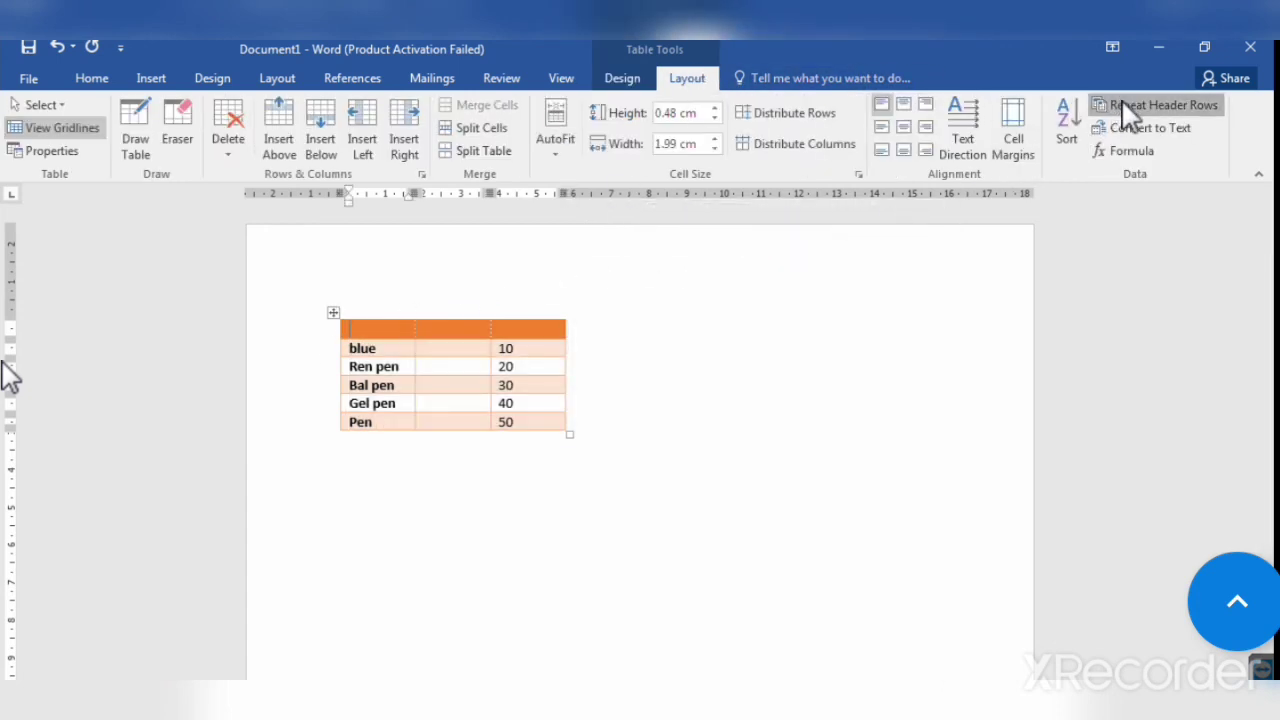
pyautogui.click(338, 315)
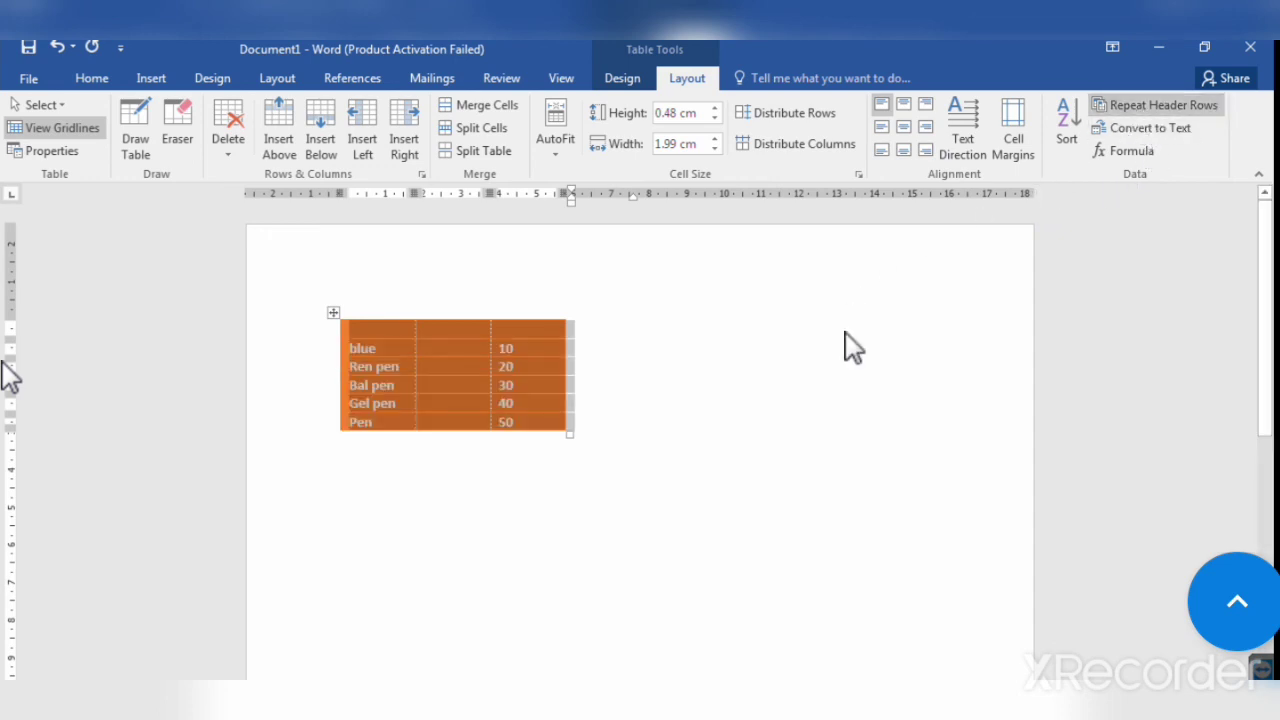
pyautogui.click(638, 362)
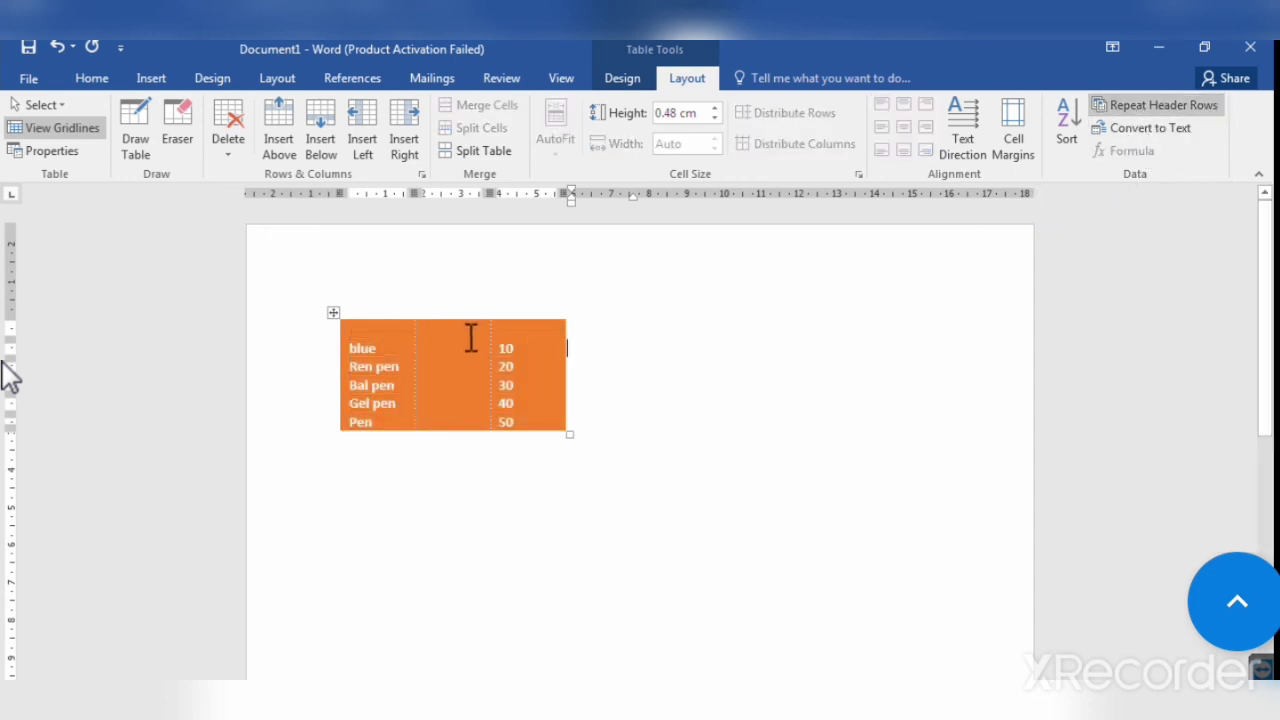
pyautogui.click(334, 312)
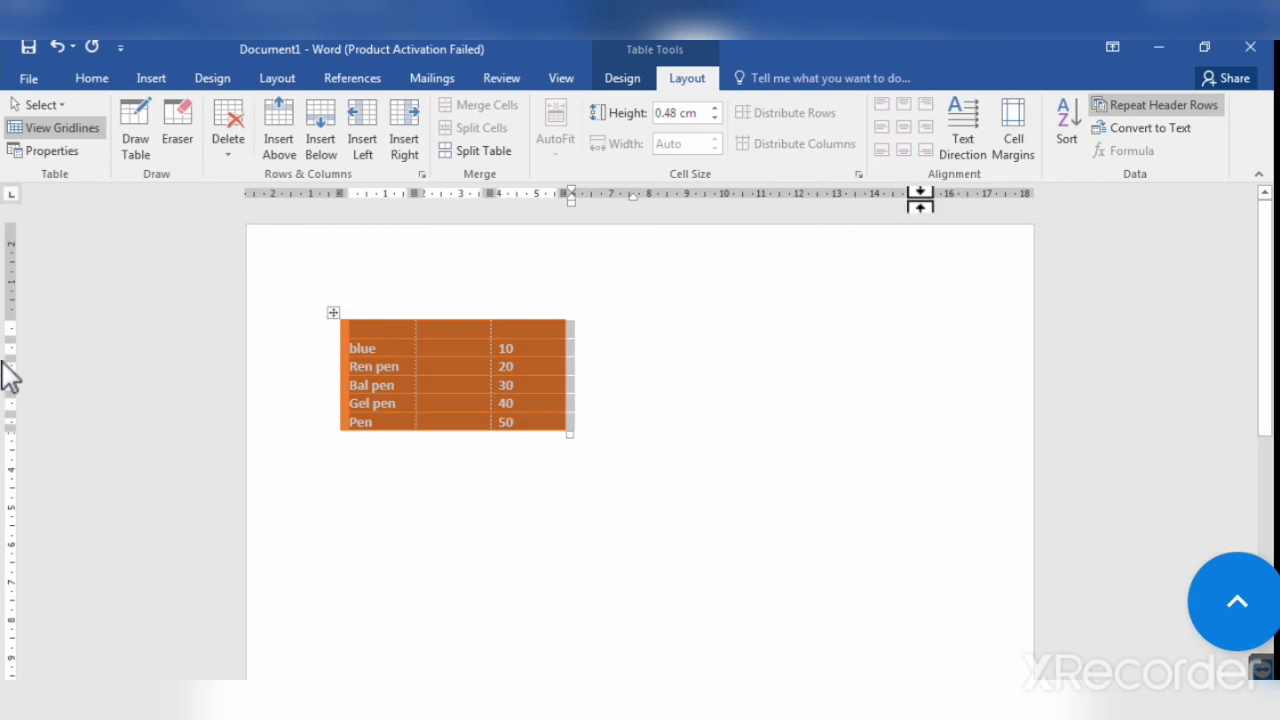
pyautogui.click(1115, 98)
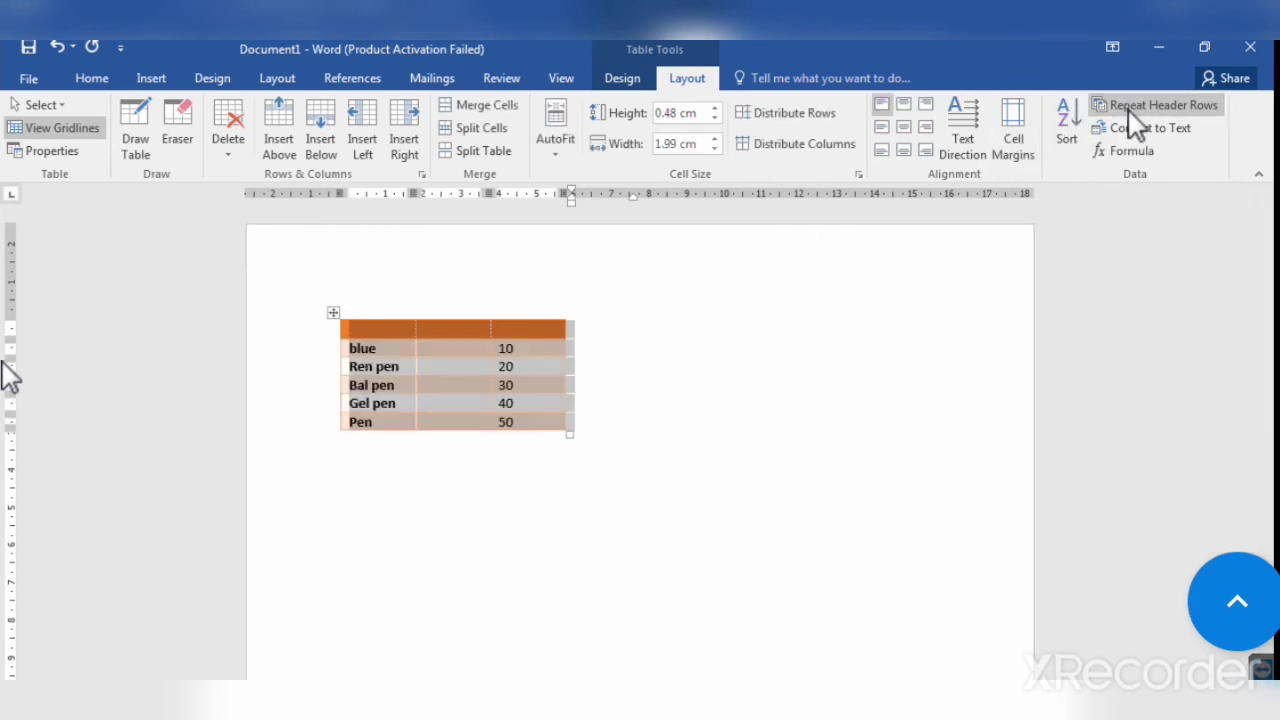
pyautogui.click(689, 450)
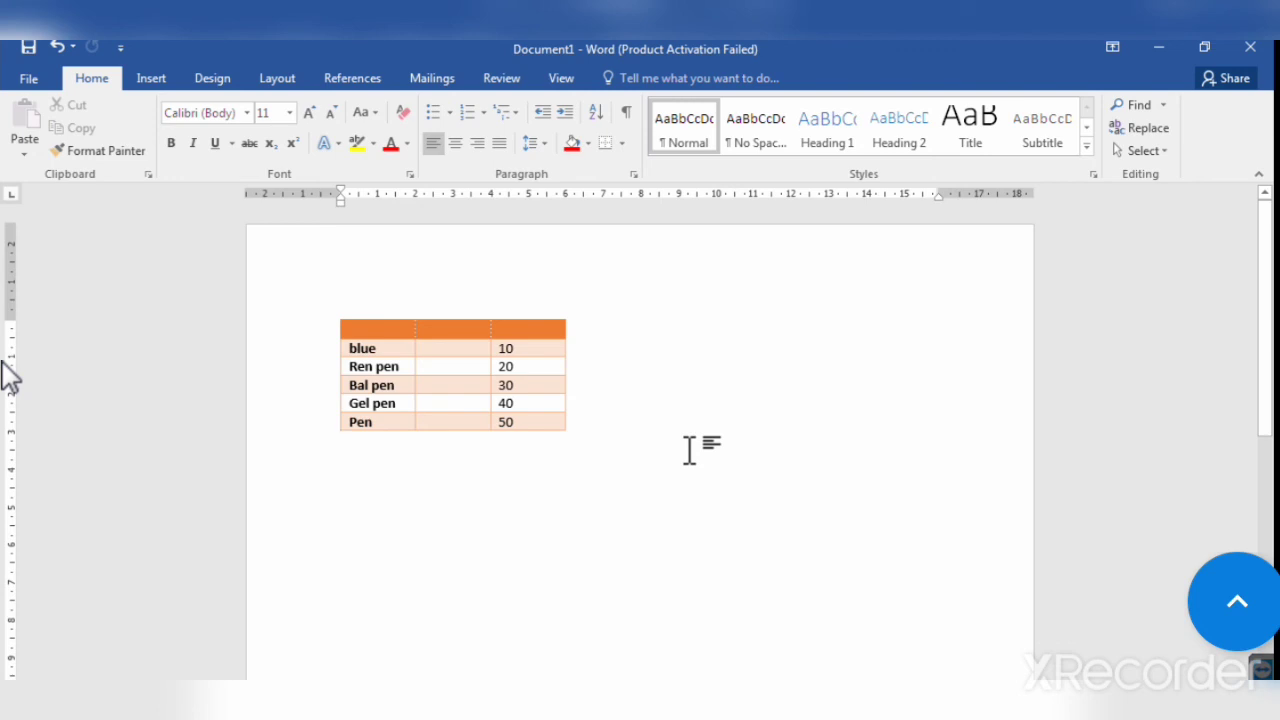
pyautogui.click(468, 368)
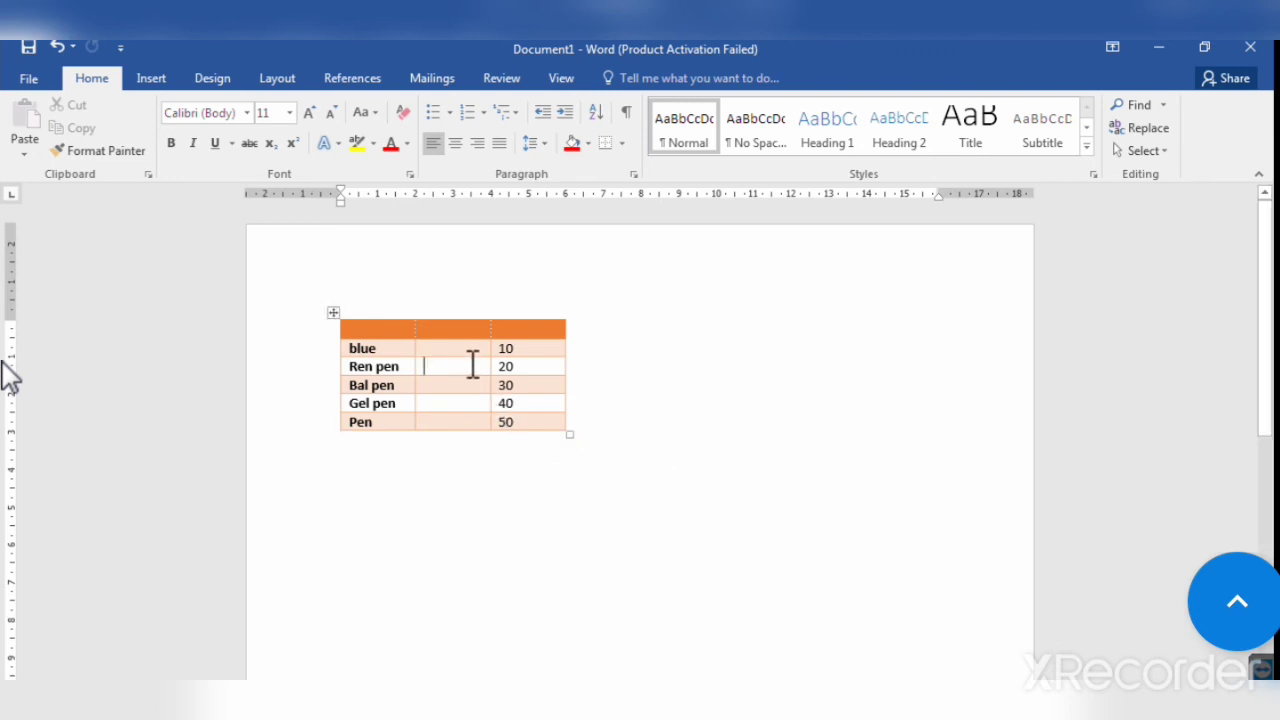
# Try converting the whole orange table to text separated with tabs, and undo the conversion.
pyautogui.click(700, 80)
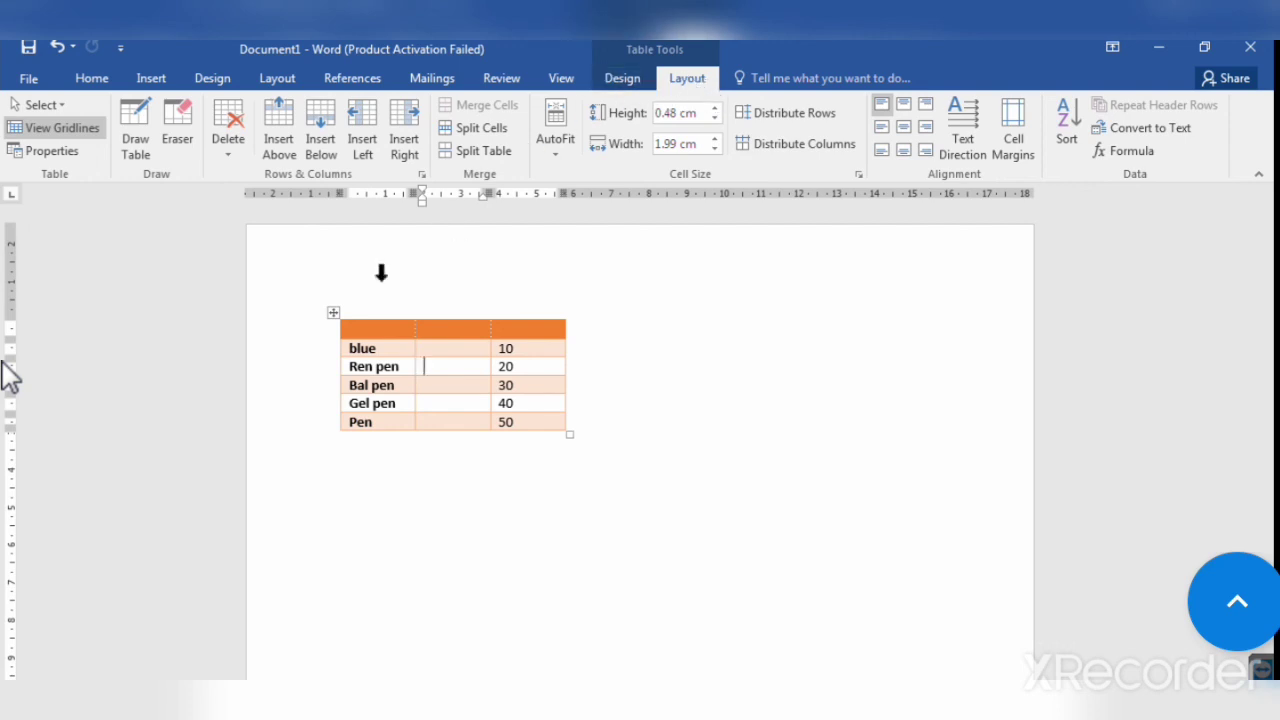
pyautogui.click(334, 314)
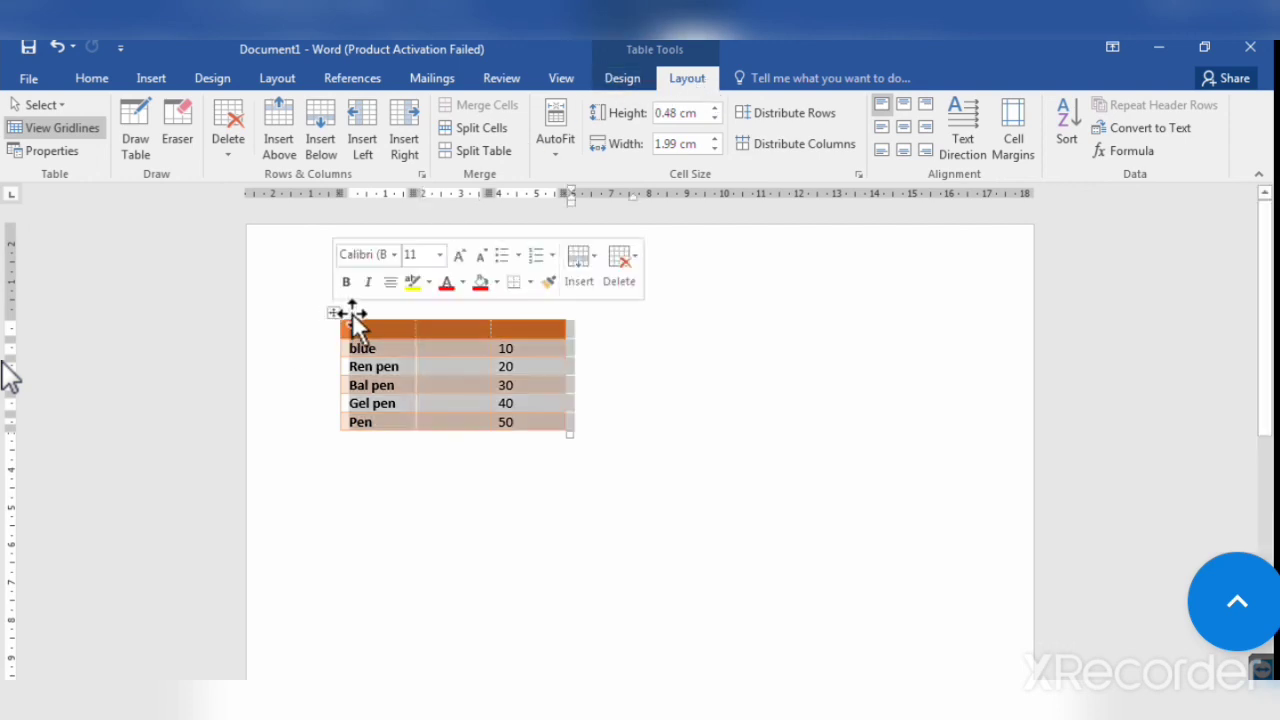
pyautogui.click(1160, 129)
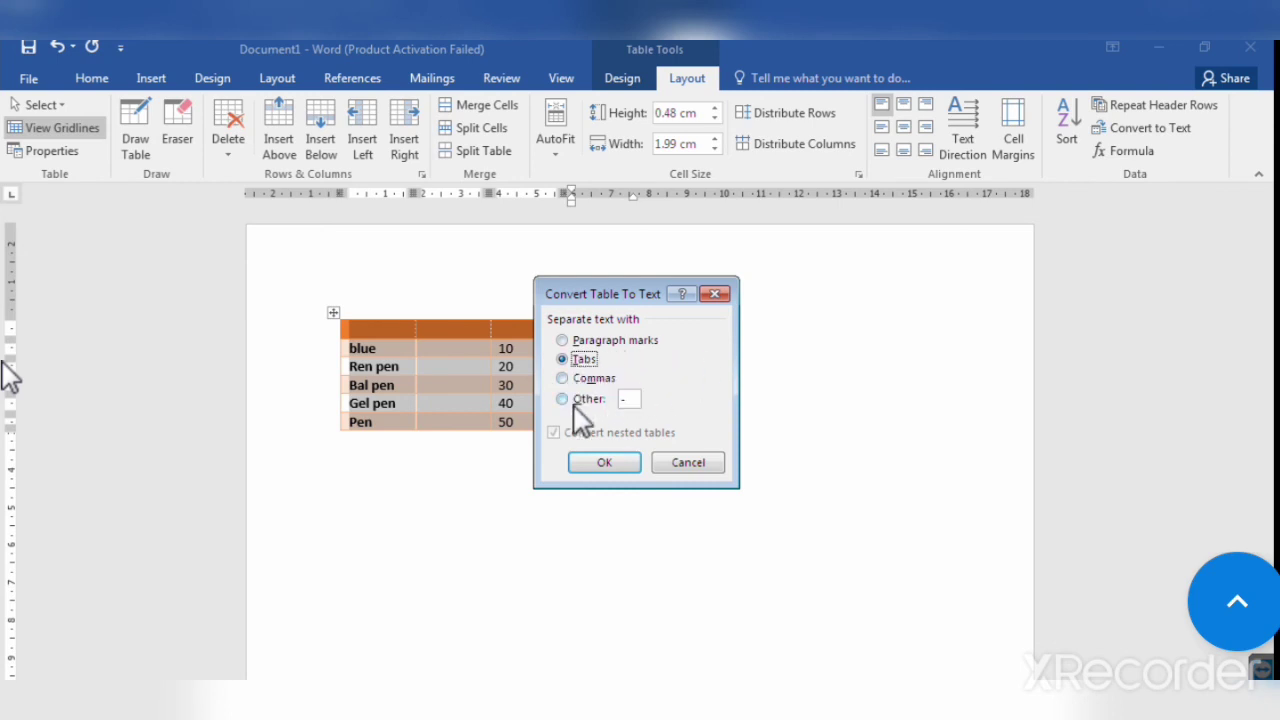
pyautogui.click(607, 465)
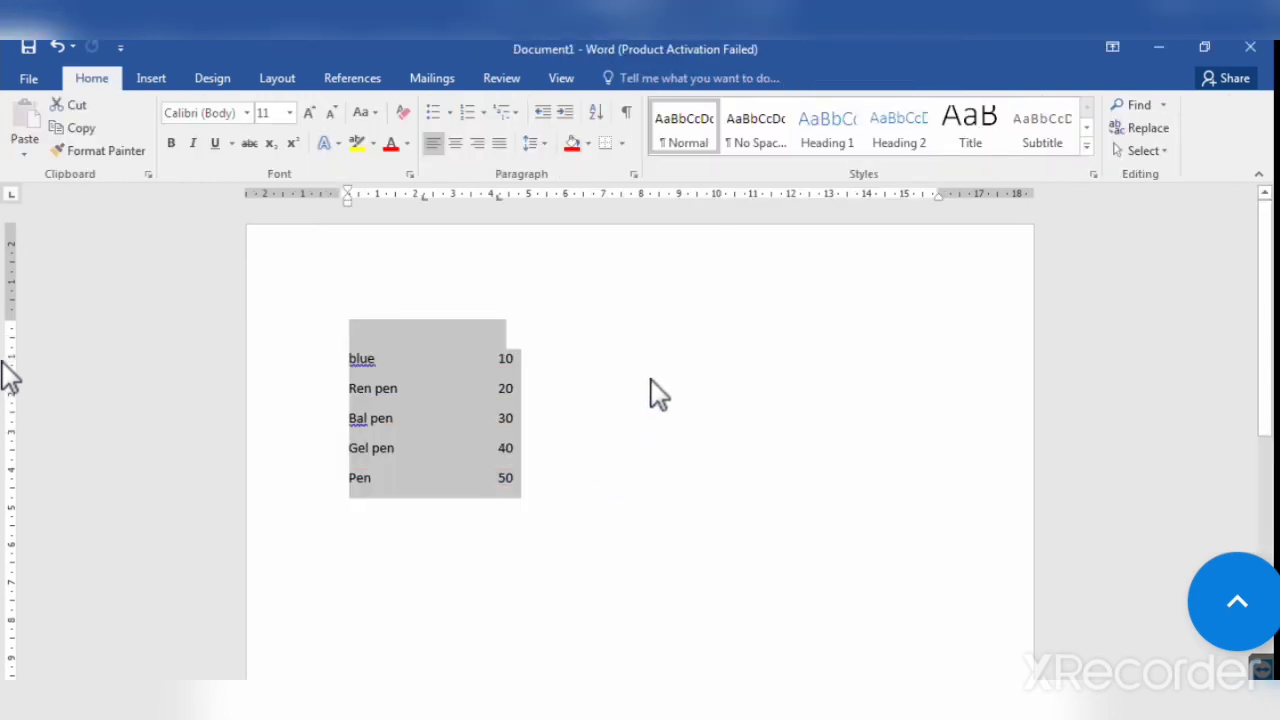
pyautogui.click(652, 376)
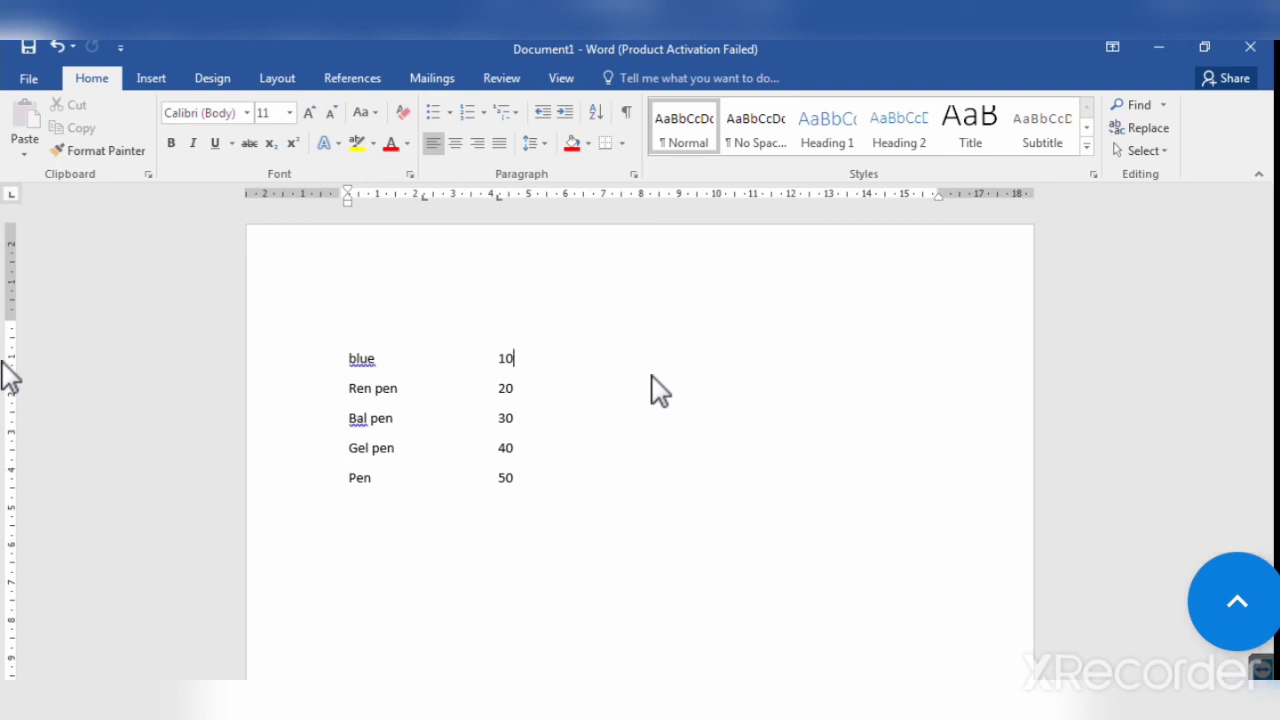
pyautogui.hotkey('ctrl', 'z')
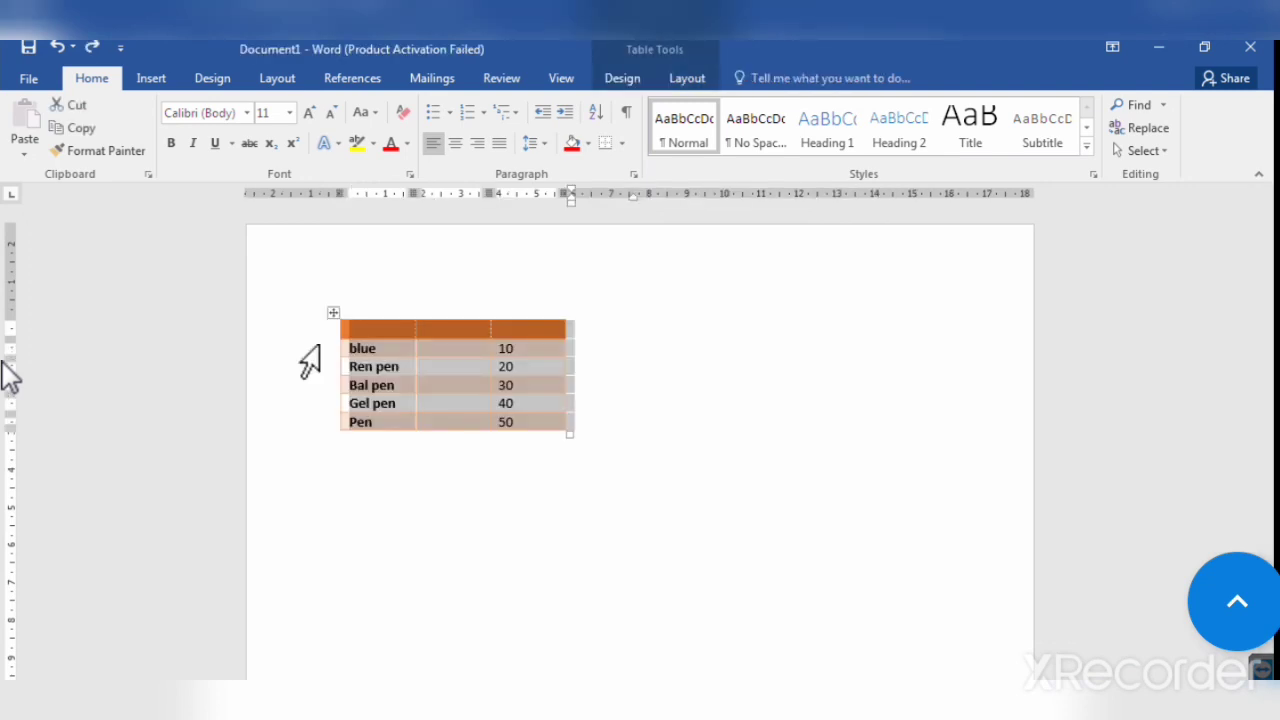
# Repeat the table-to-text conversion with tabs as the separator and undo it again.
pyautogui.click(697, 70)
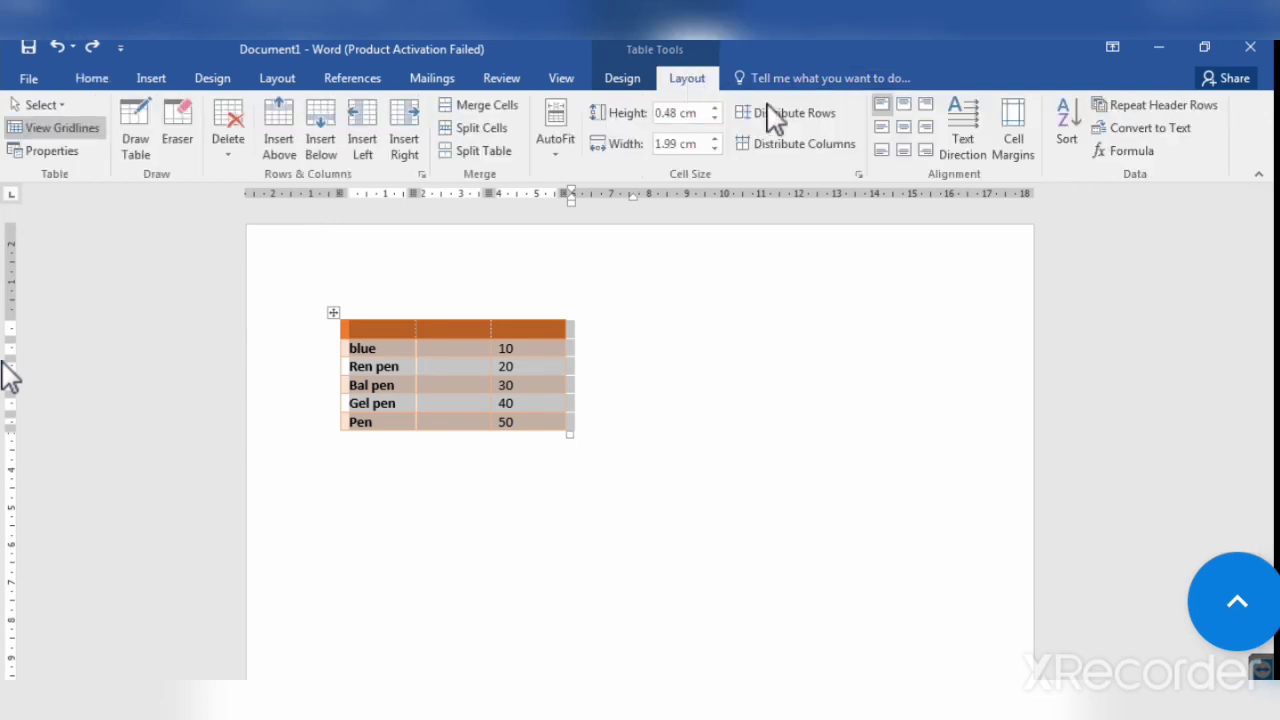
pyautogui.click(1140, 130)
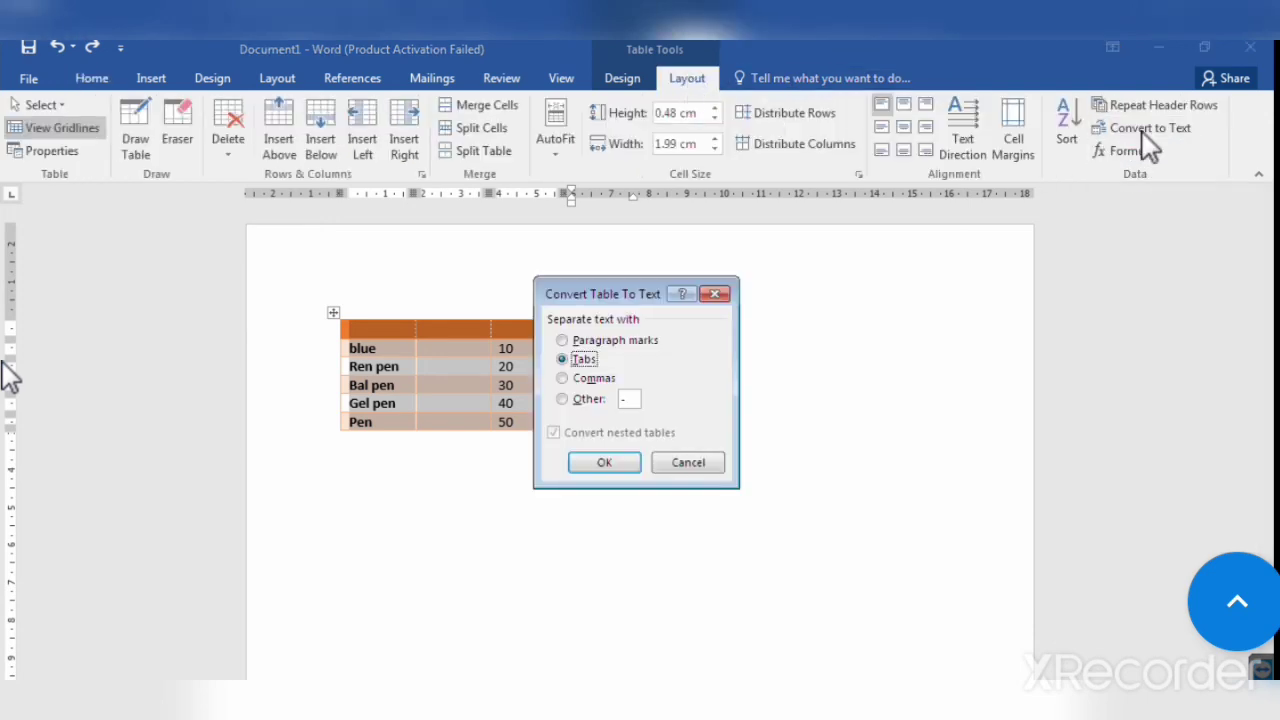
pyautogui.click(604, 463)
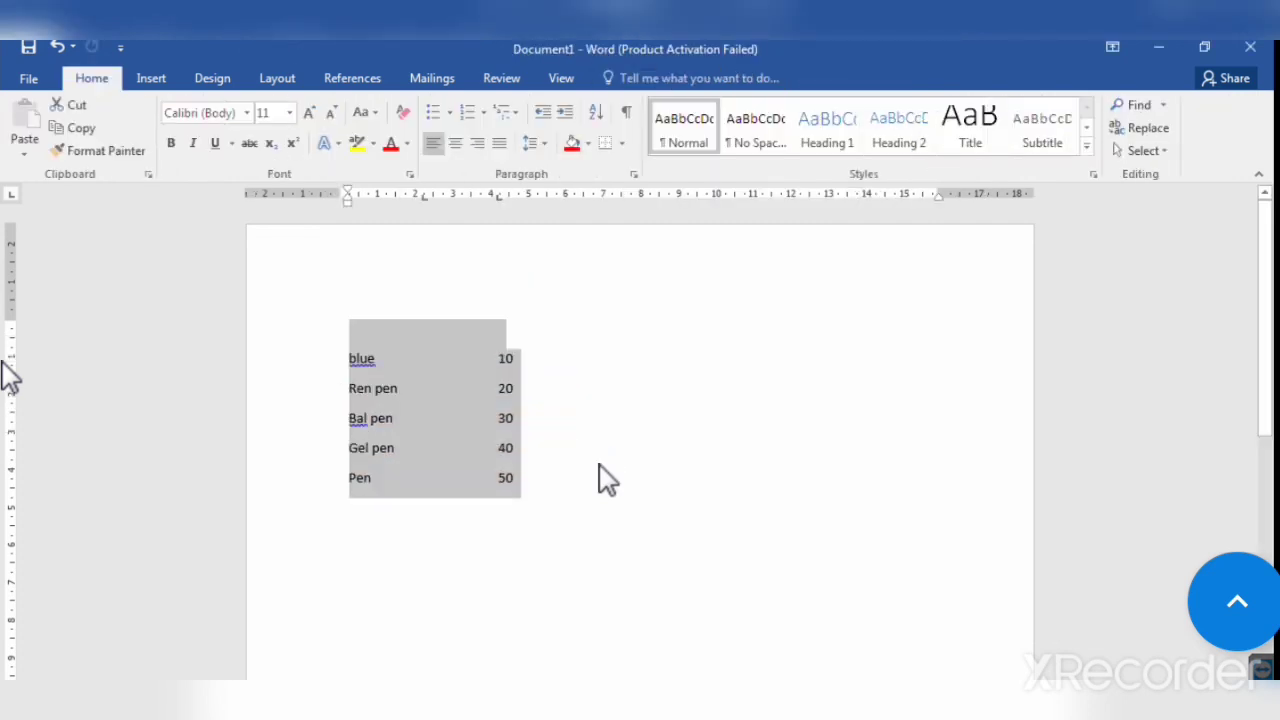
pyautogui.hotkey('ctrl', 'z')
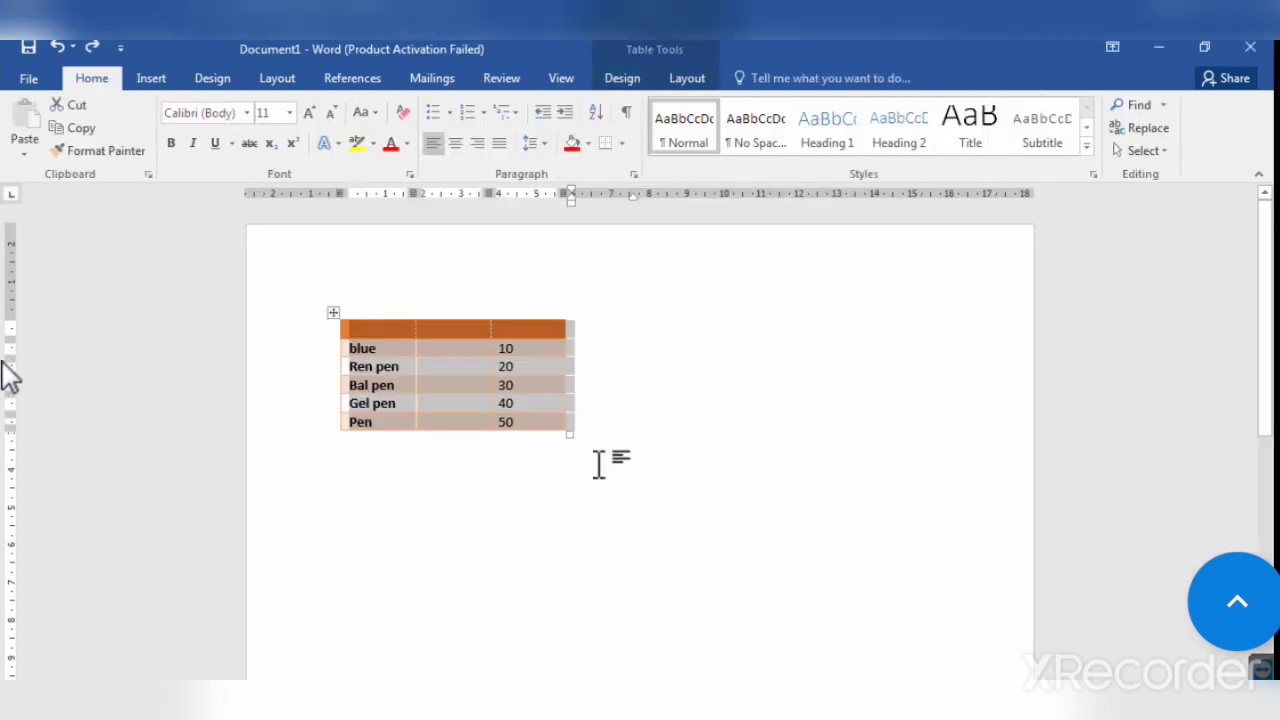
# Insert an empty row below the table's last row, "Pen".
pyautogui.click(704, 80)
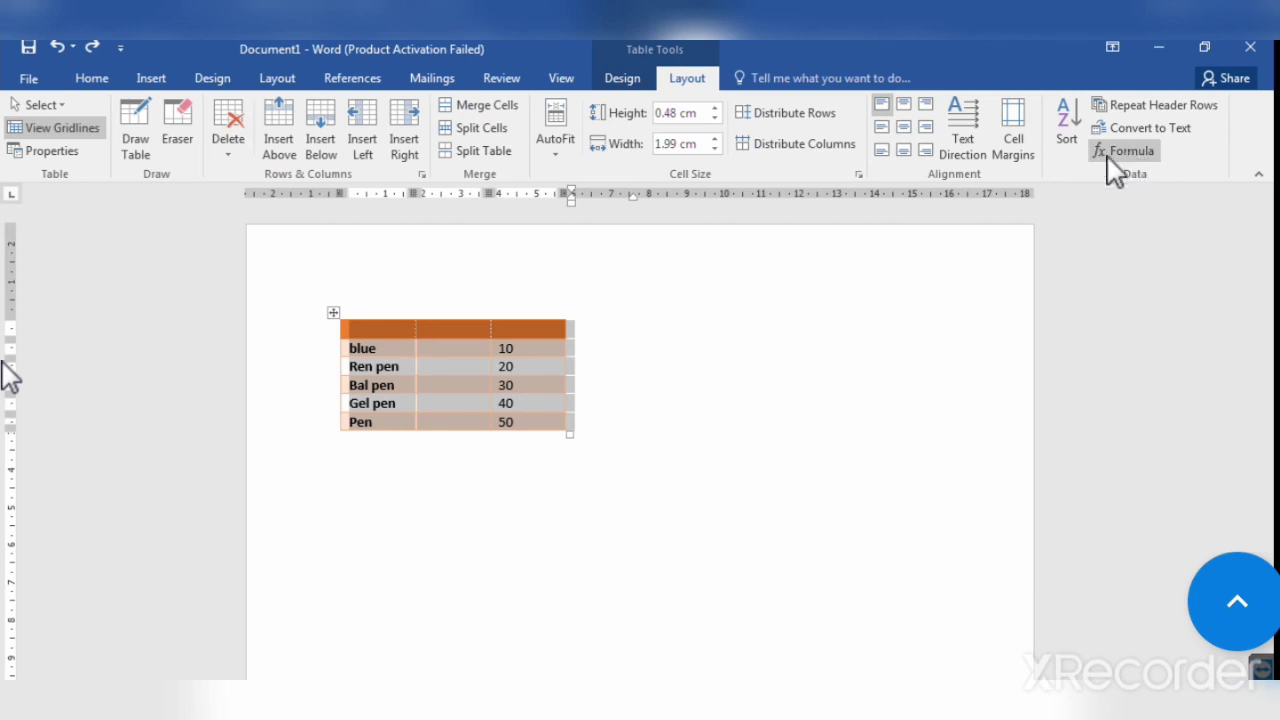
pyautogui.click(669, 309)
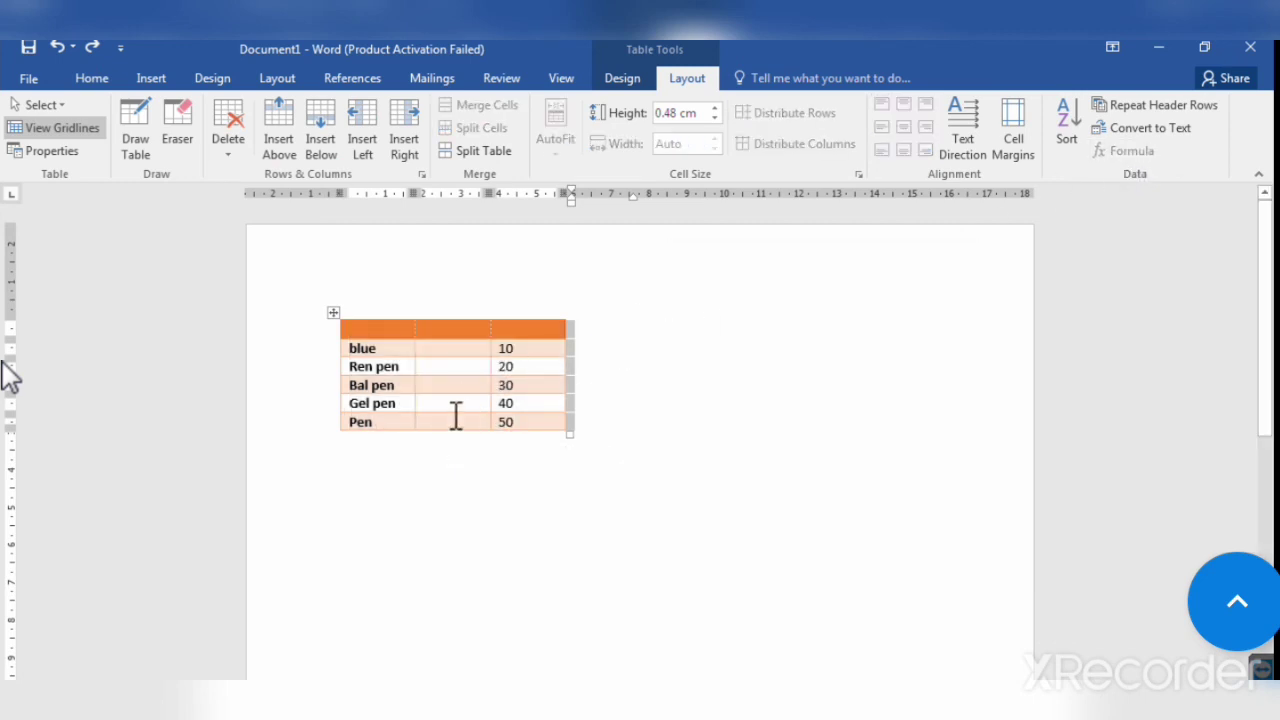
pyautogui.click(537, 422)
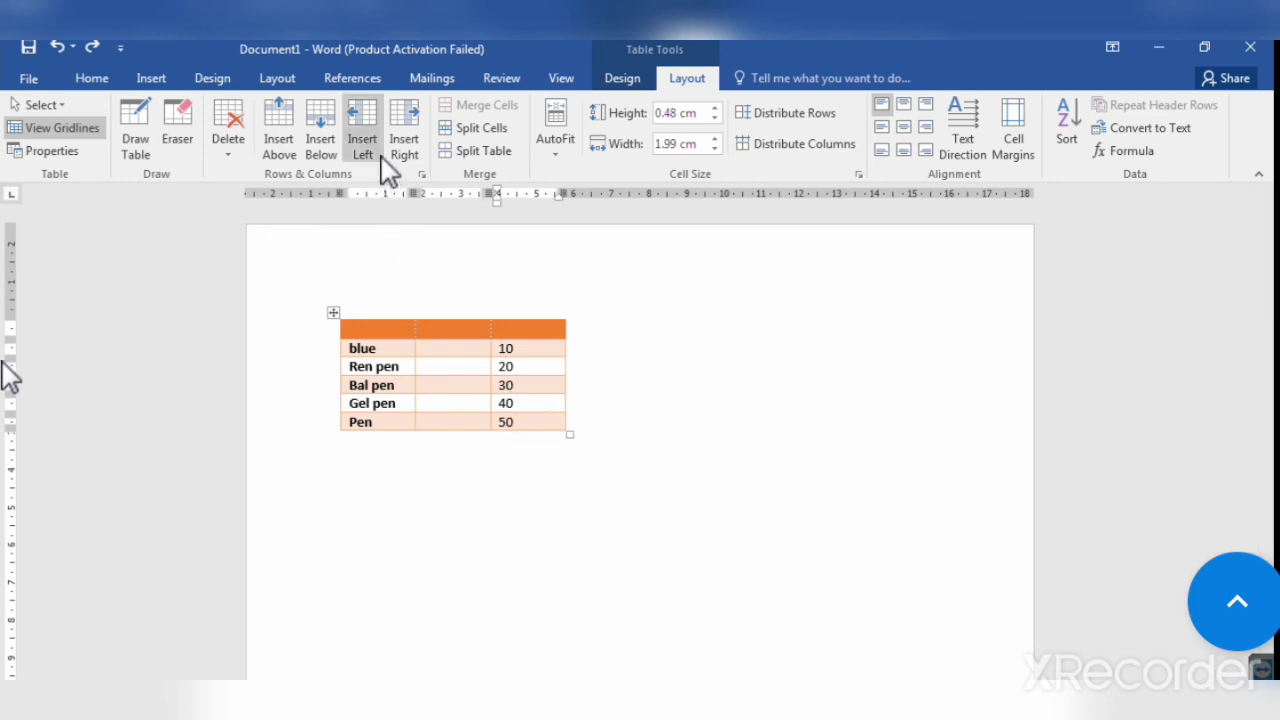
pyautogui.click(320, 158)
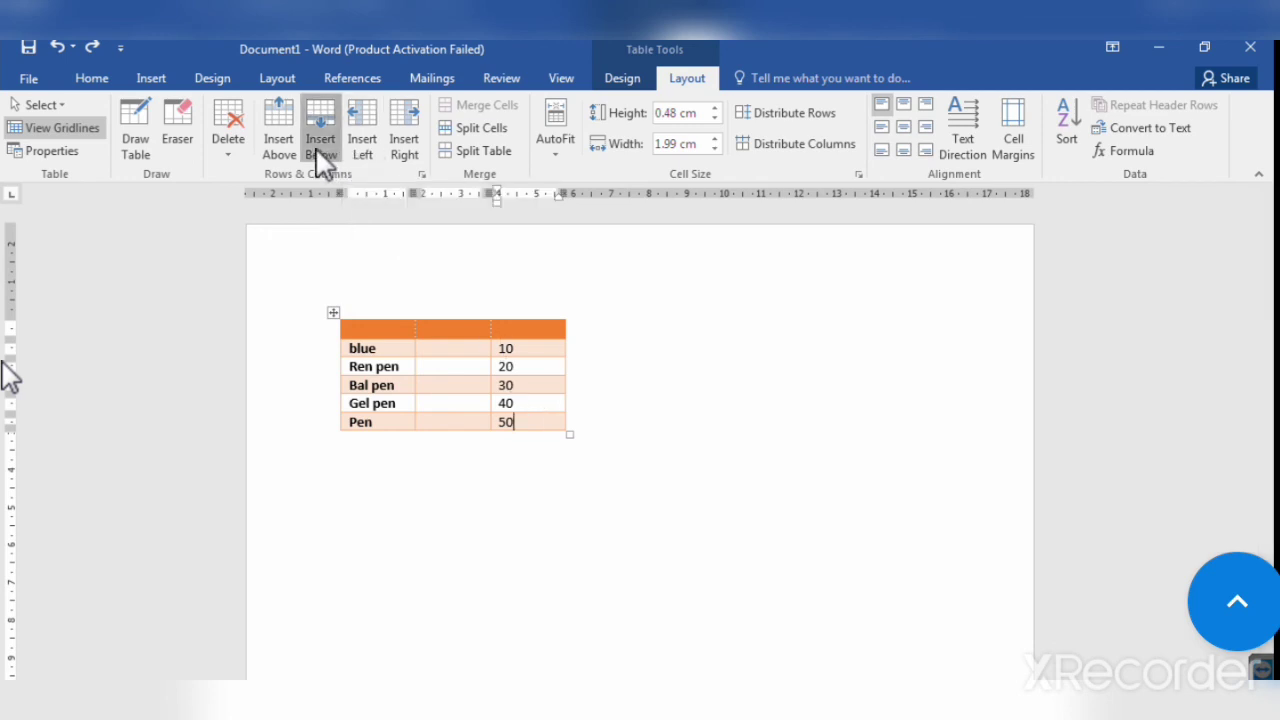
pyautogui.click(785, 460)
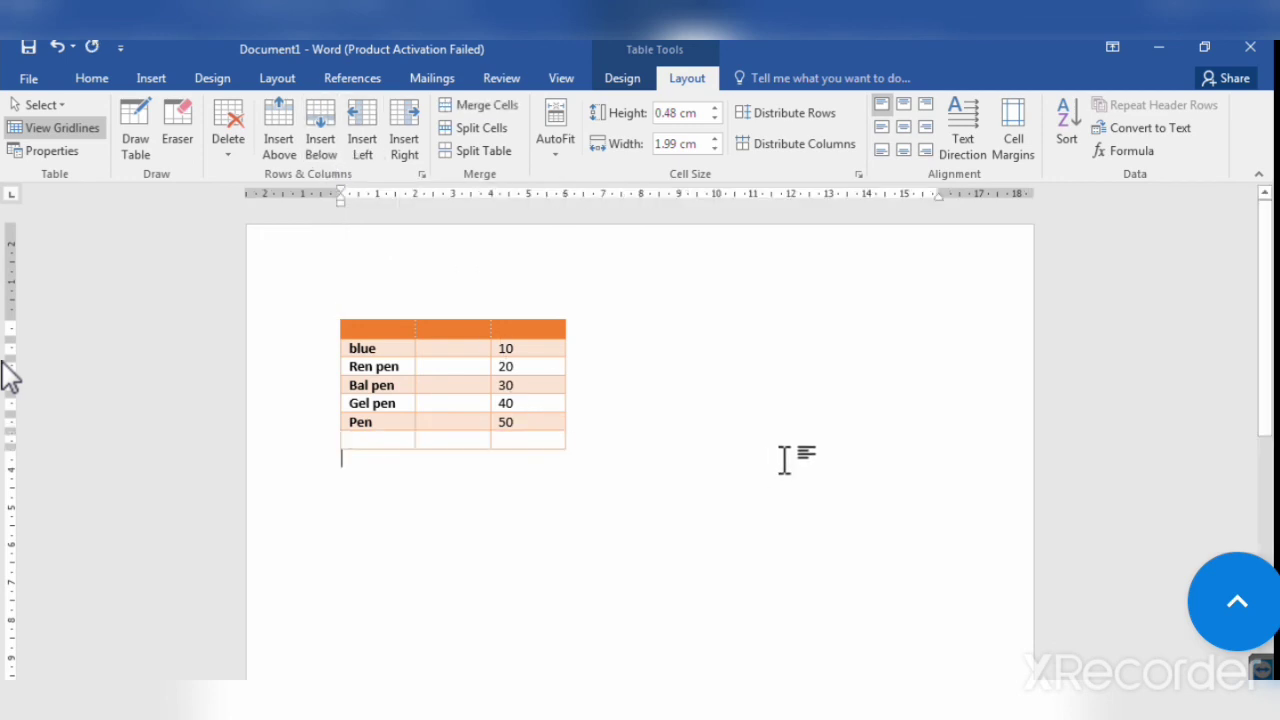
# Insert the formula =SUM(ABOVE) in the third column of the table's empty last row.
pyautogui.click(509, 440)
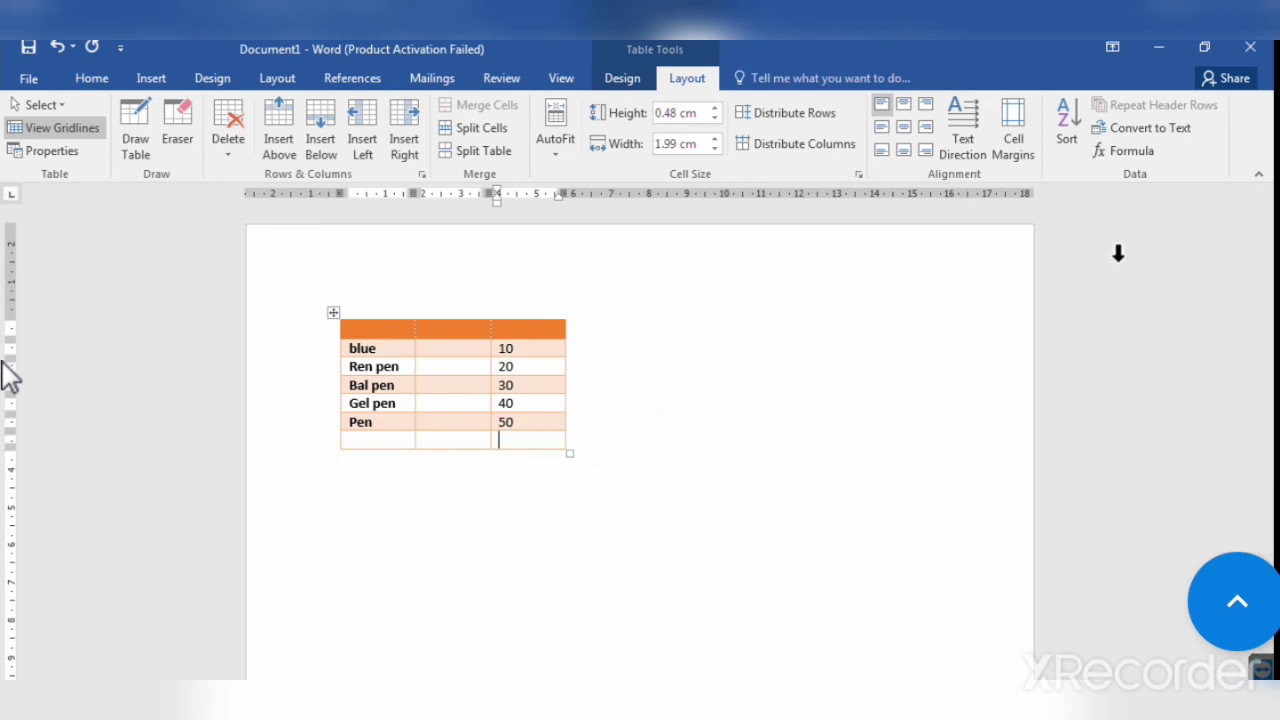
pyautogui.click(1125, 152)
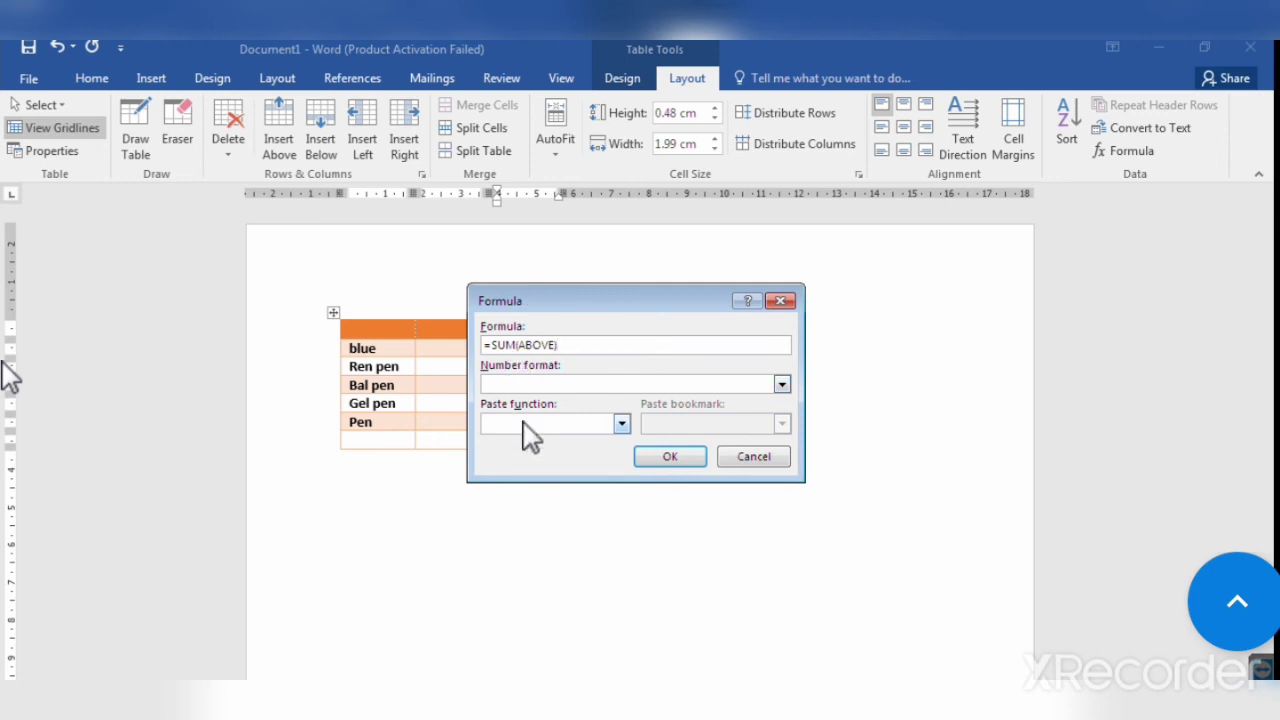
pyautogui.click(658, 458)
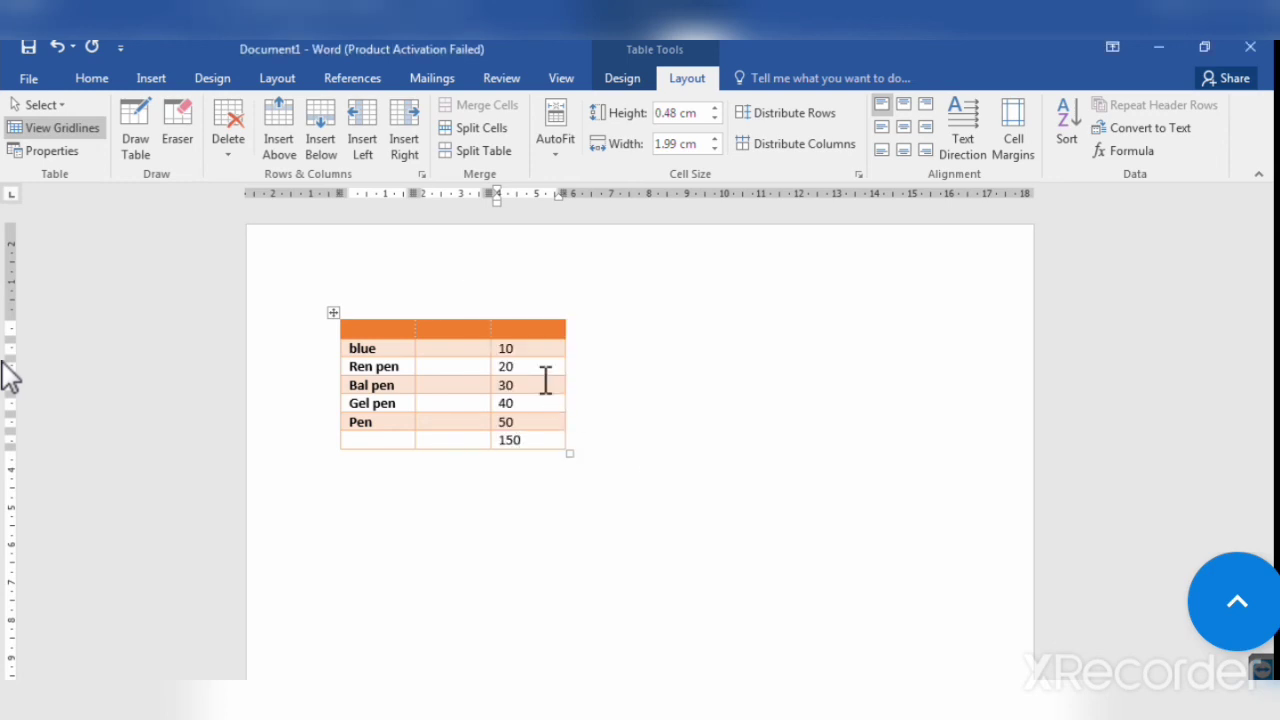